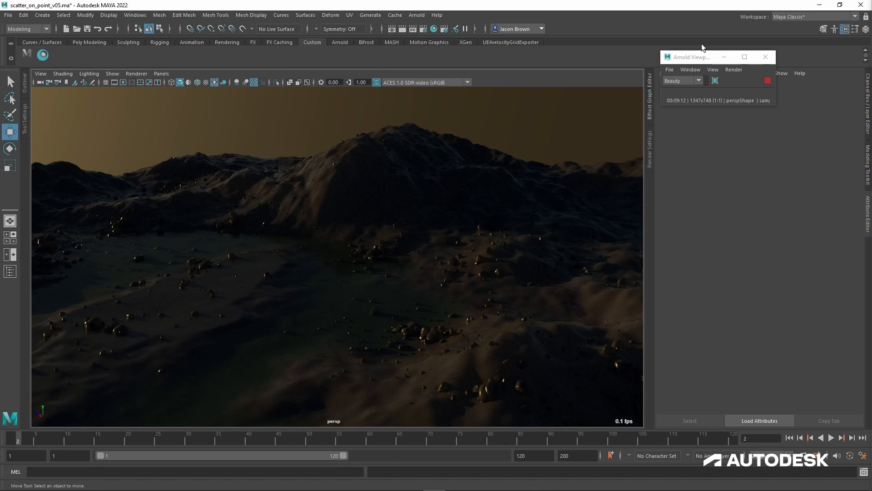
Stop the Arnold viewport render, close its options window and set the viewport renderer to Viewport 2.0.
{"action": "left_click", "coordinate": [767, 80]}
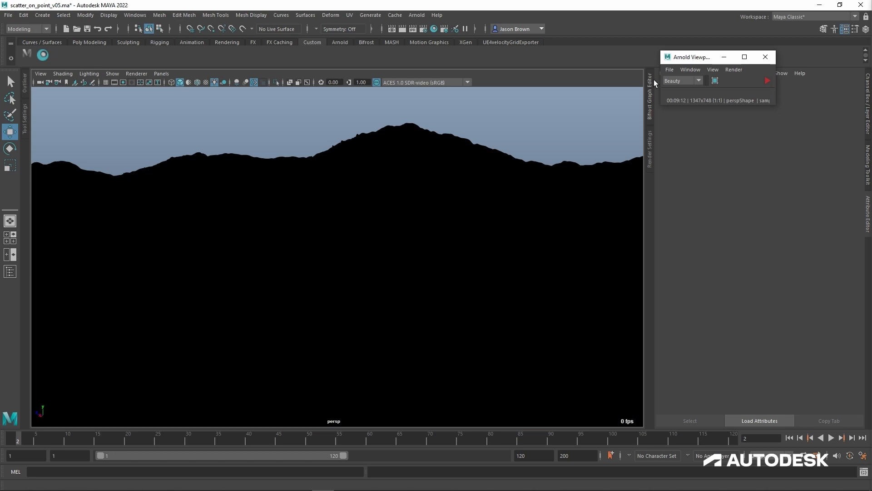
{"action": "left_click", "coordinate": [765, 57]}
{"action": "left_click", "coordinate": [136, 73]}
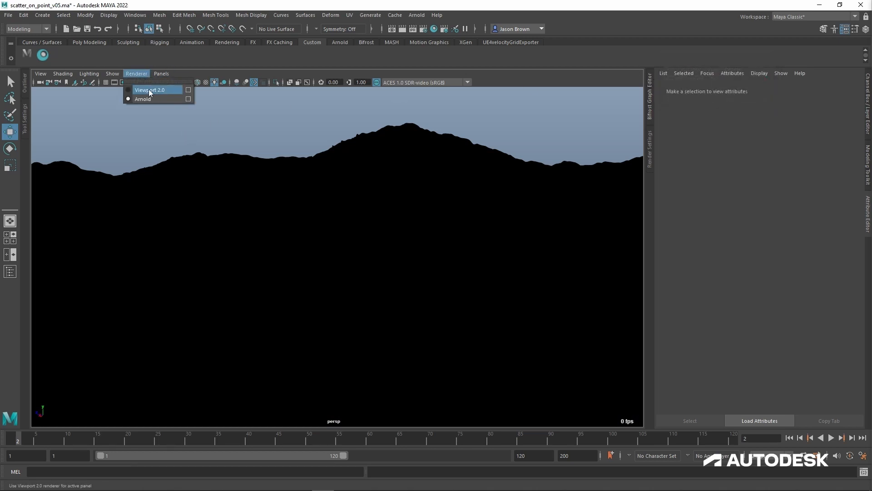
{"action": "left_click", "coordinate": [150, 90]}
{"action": "left_click", "coordinate": [136, 73]}
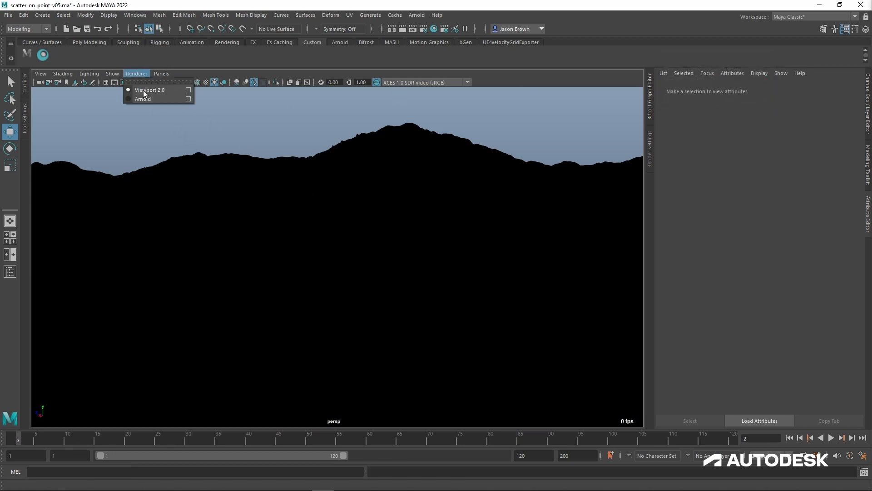
Switch the perspective viewport to default lighting so the whole terrain can be inspected.
{"action": "left_click", "coordinate": [89, 73]}
{"action": "left_click", "coordinate": [100, 89]}
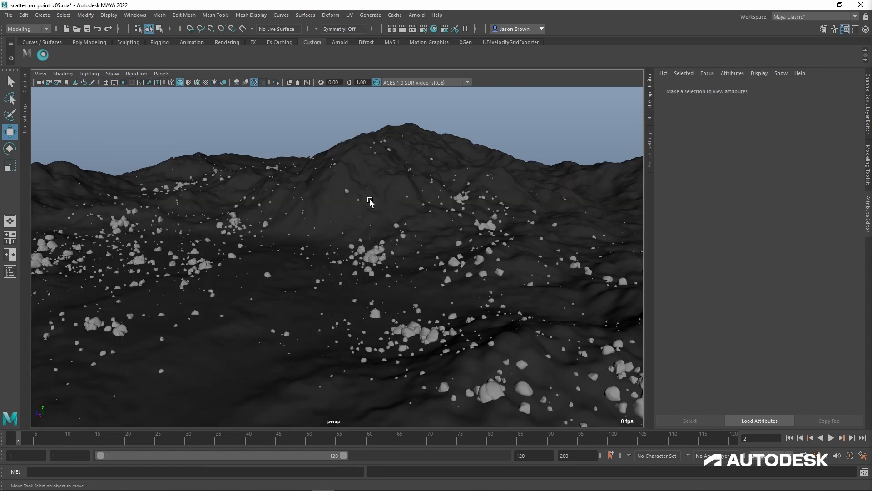
{"action": "left_click_drag", "start_coordinate": [370, 201], "coordinate": [612, 187], "text": "alt"}
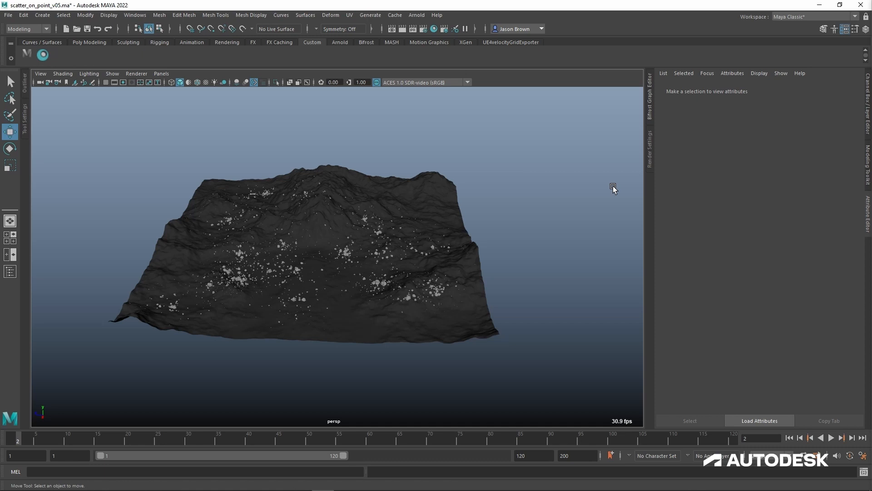
{"action": "left_click_drag", "start_coordinate": [511, 167], "coordinate": [514, 163], "text": "alt"}
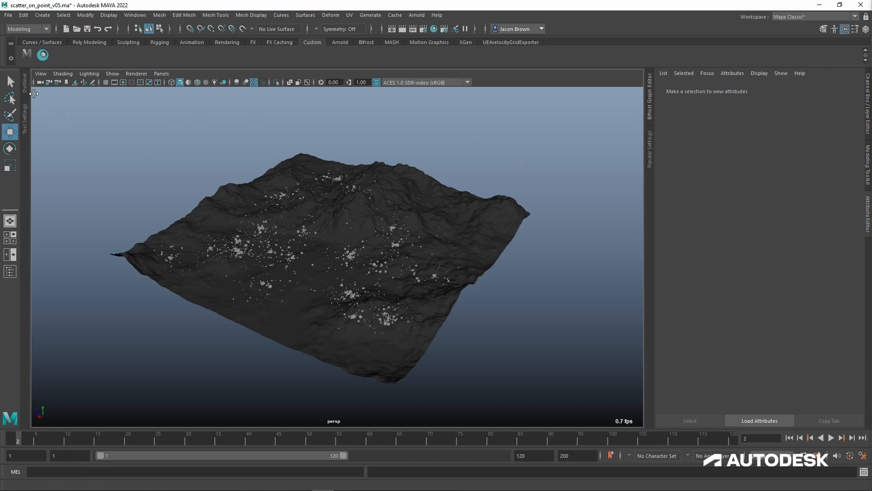
Hide the scatter_on_points_example_use graph object in the scene.
{"action": "left_click", "coordinate": [25, 86]}
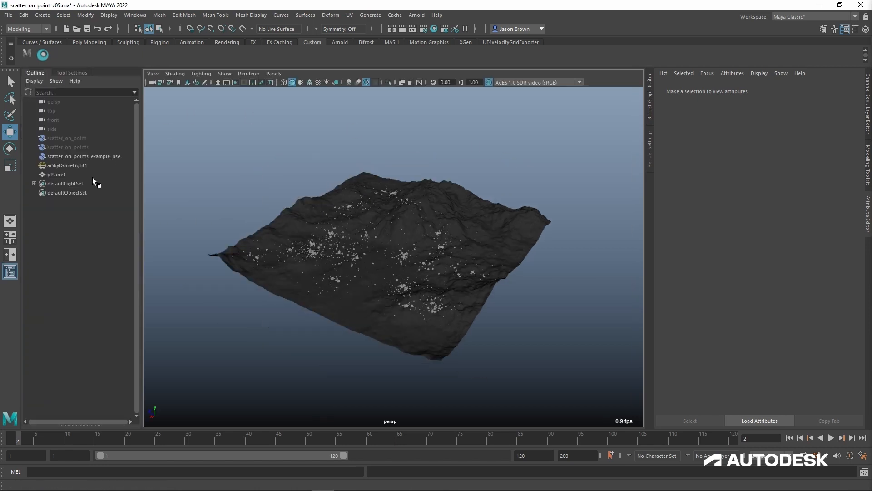
{"action": "left_click", "coordinate": [73, 156]}
{"action": "key", "text": "ctrl+h"}
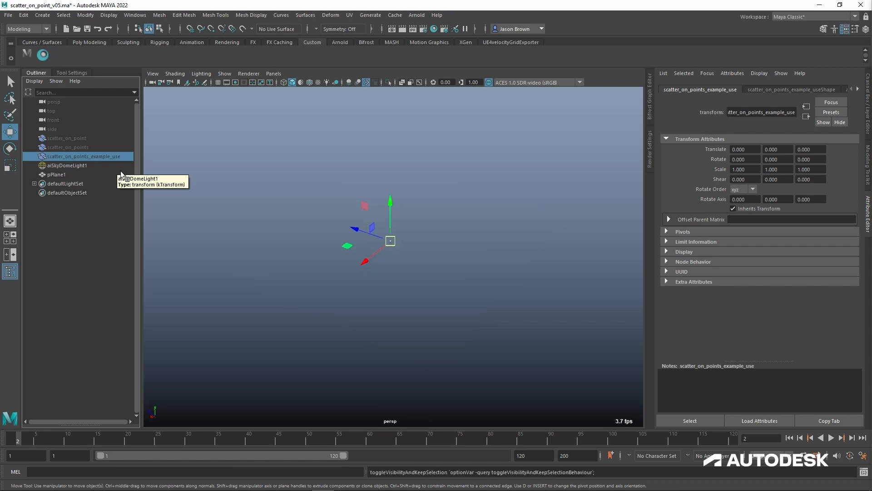
Turn on the grid display in the perspective viewport.
{"action": "scroll", "coordinate": [353, 261], "scroll_direction": "up", "scroll_amount": 6}
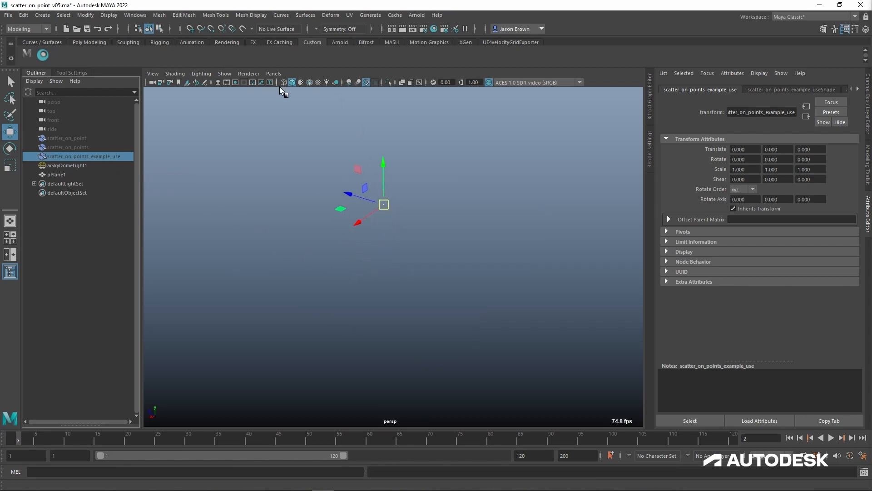
{"action": "left_click", "coordinate": [227, 84]}
{"action": "left_click", "coordinate": [227, 84]}
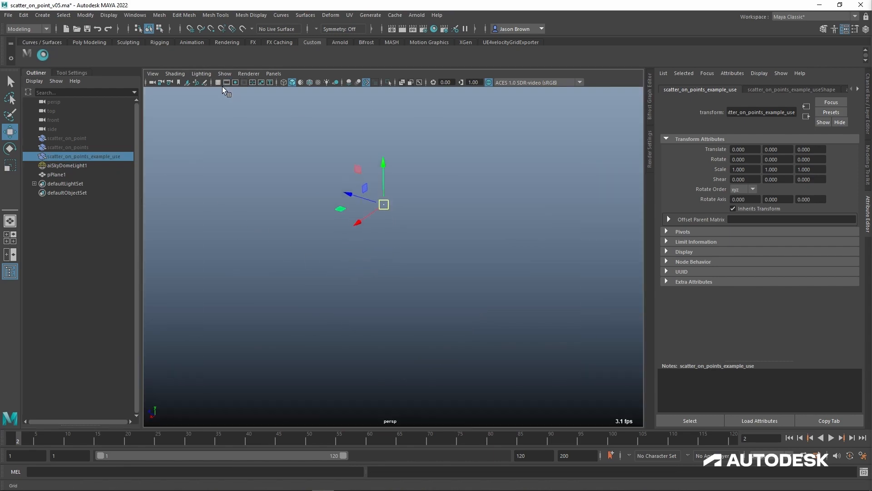
{"action": "left_click", "coordinate": [219, 83]}
{"action": "left_click_drag", "start_coordinate": [374, 188], "coordinate": [438, 208], "text": "alt"}
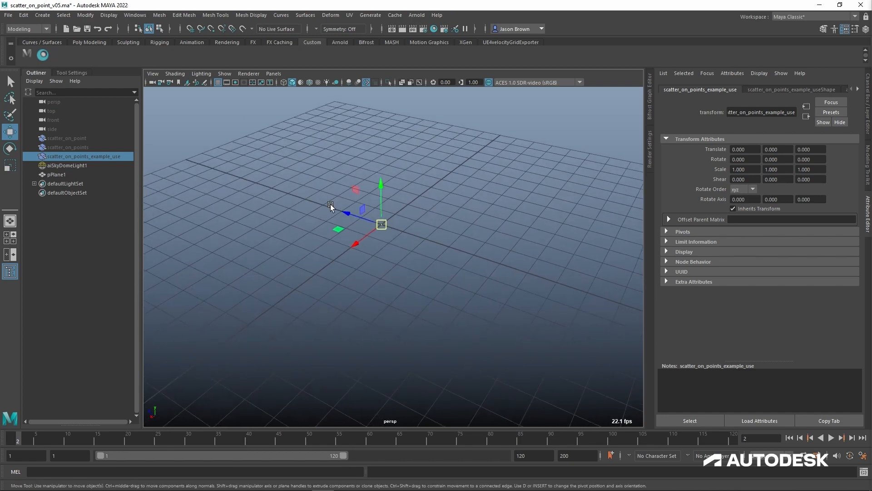
Arrange the workspace with only the viewport and the Script Editor side by side at about equal width.
{"action": "left_click_drag", "start_coordinate": [871, 141], "coordinate": [648, 111]}
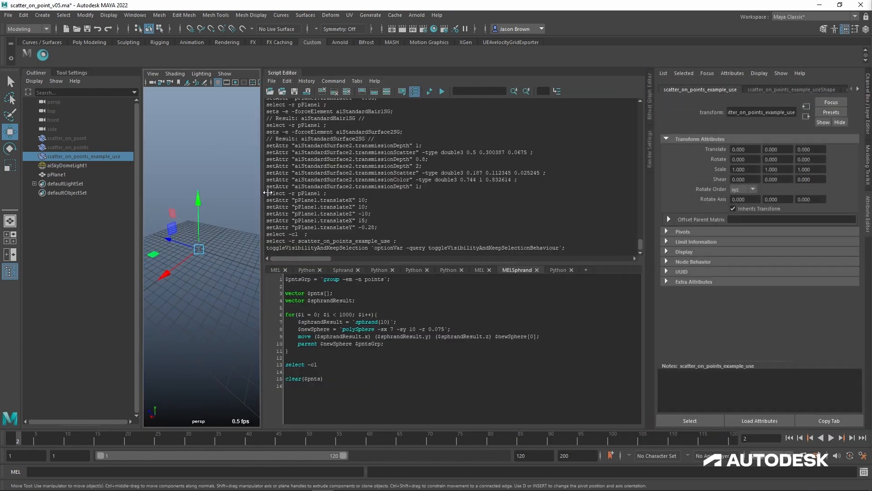
{"action": "double_click", "coordinate": [35, 72]}
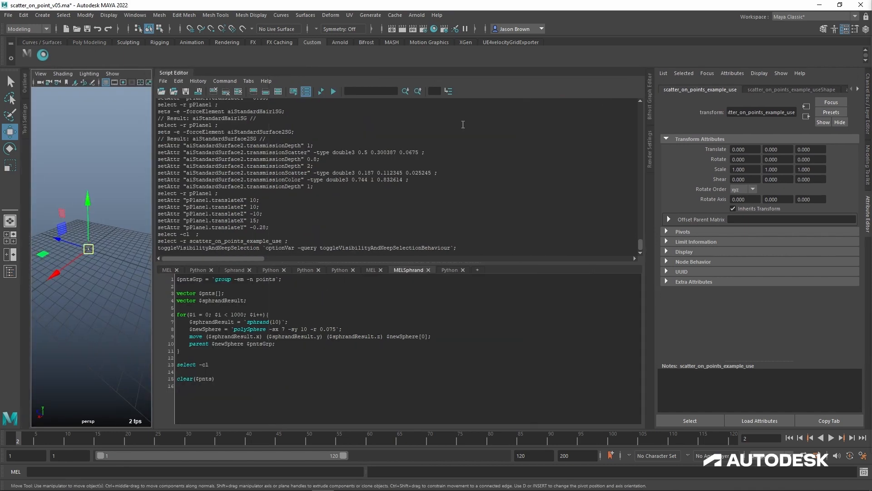
{"action": "left_click", "coordinate": [867, 224]}
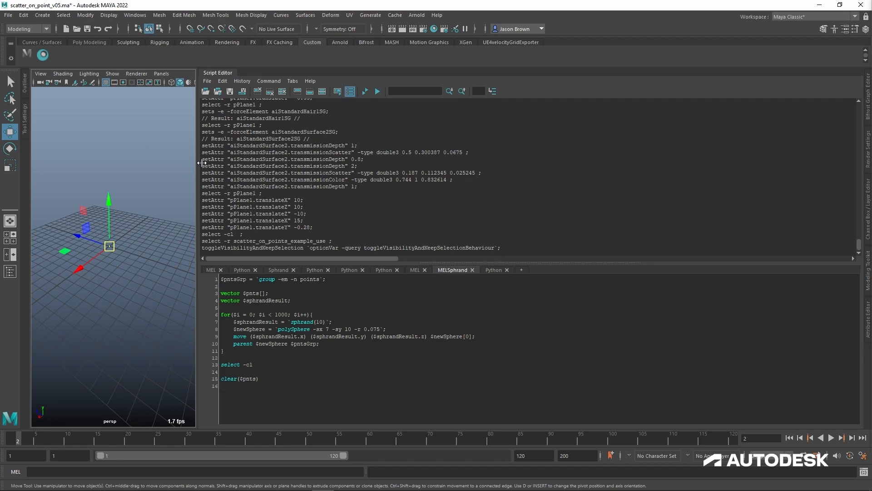
{"action": "left_click_drag", "start_coordinate": [198, 166], "coordinate": [422, 165]}
{"action": "right_click_drag", "start_coordinate": [265, 229], "coordinate": [280, 241], "text": "alt"}
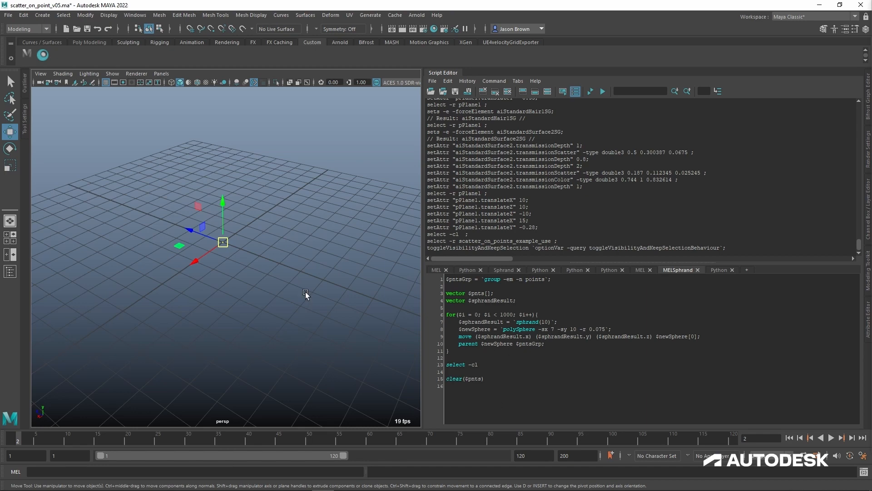
Run the whole MELSphrand script to scatter 1000 polygon spheres of radius 0.075 with sphrand(10) in a points group.
{"action": "key", "text": "ctrl+a"}
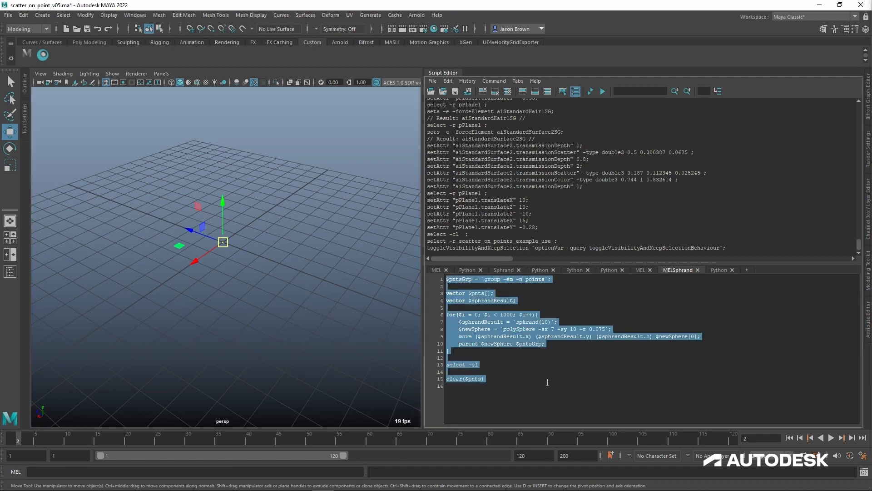
{"action": "key", "text": "ctrl+Return"}
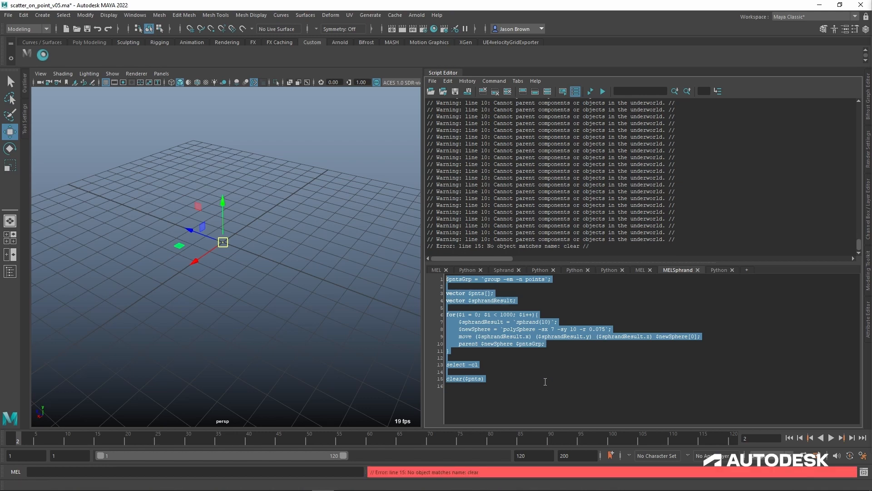
{"action": "scroll", "coordinate": [144, 201], "scroll_direction": "down", "scroll_amount": 5}
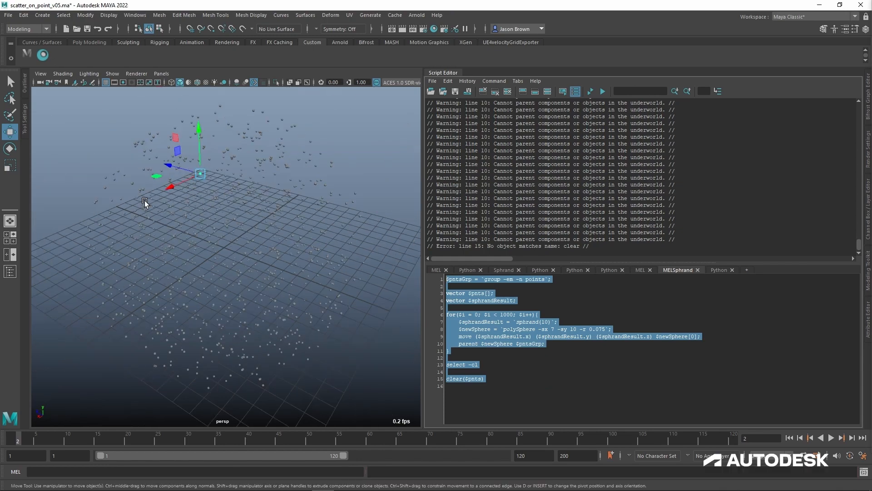
{"action": "left_click_drag", "start_coordinate": [145, 201], "coordinate": [189, 199], "text": "alt"}
{"action": "left_click_drag", "start_coordinate": [298, 132], "coordinate": [247, 149]}
{"action": "left_click_drag", "start_coordinate": [342, 177], "coordinate": [322, 178], "text": "alt"}
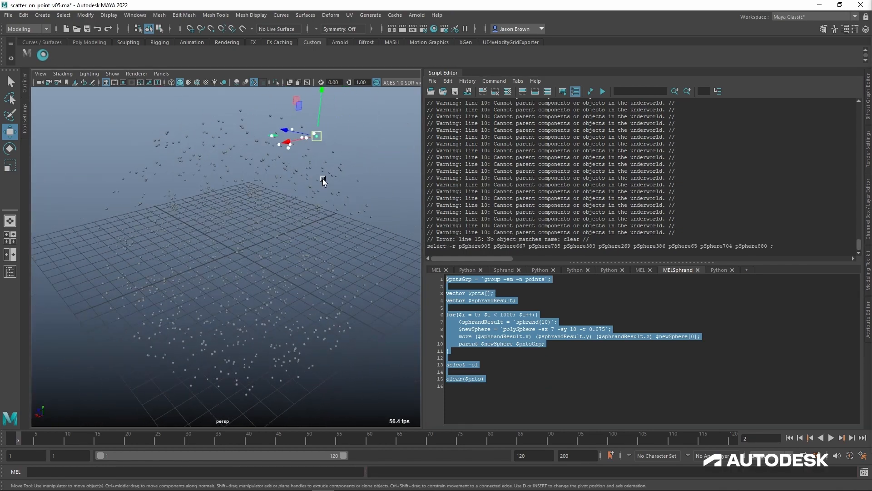
Select the points group and examine the distribution of its spheres in the viewport.
{"action": "left_click", "coordinate": [27, 89]}
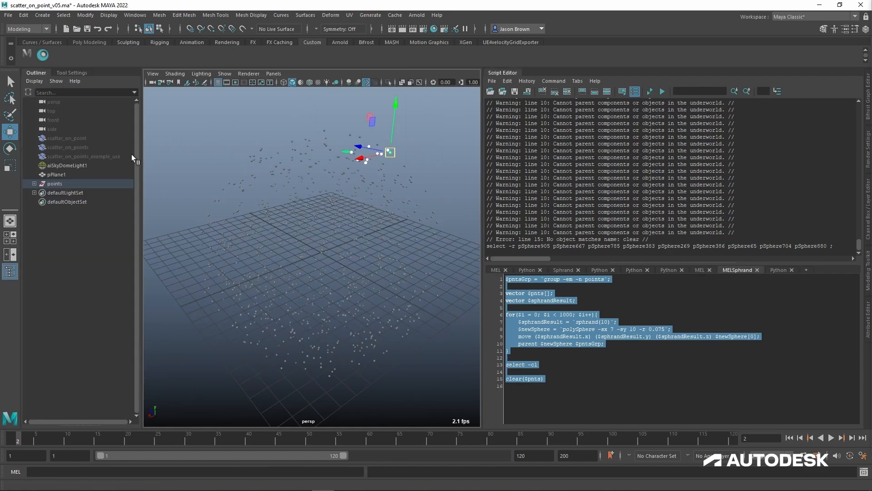
{"action": "left_click", "coordinate": [67, 184]}
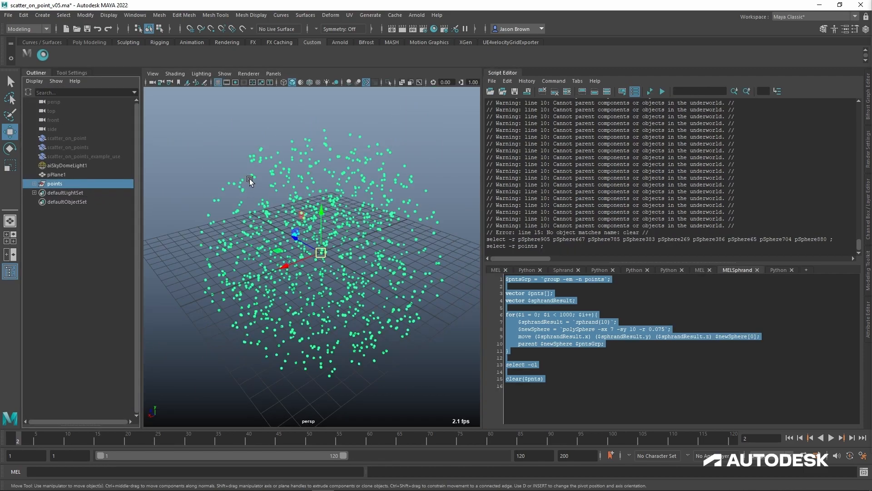
{"action": "mouse_move", "coordinate": [247, 182]}
{"action": "left_mouse_down", "text": "alt"}
{"action": "mouse_move", "coordinate": [345, 188]}
{"action": "mouse_move", "coordinate": [232, 159]}
{"action": "mouse_move", "coordinate": [254, 191]}
{"action": "mouse_move", "coordinate": [243, 195]}
{"action": "left_mouse_up", "text": "alt"}
{"action": "left_click", "coordinate": [38, 73]}
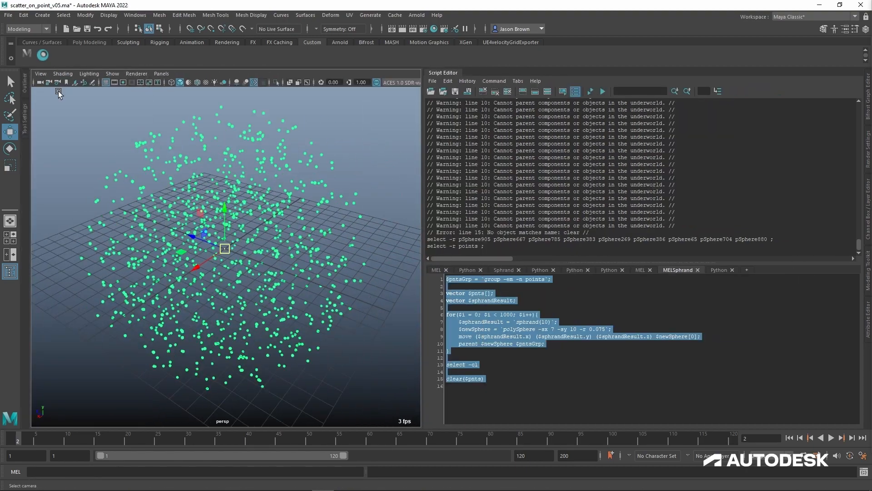
{"action": "scroll", "coordinate": [207, 189], "scroll_direction": "down", "scroll_amount": 5}
{"action": "right_click_drag", "start_coordinate": [207, 189], "coordinate": [272, 221], "text": "alt"}
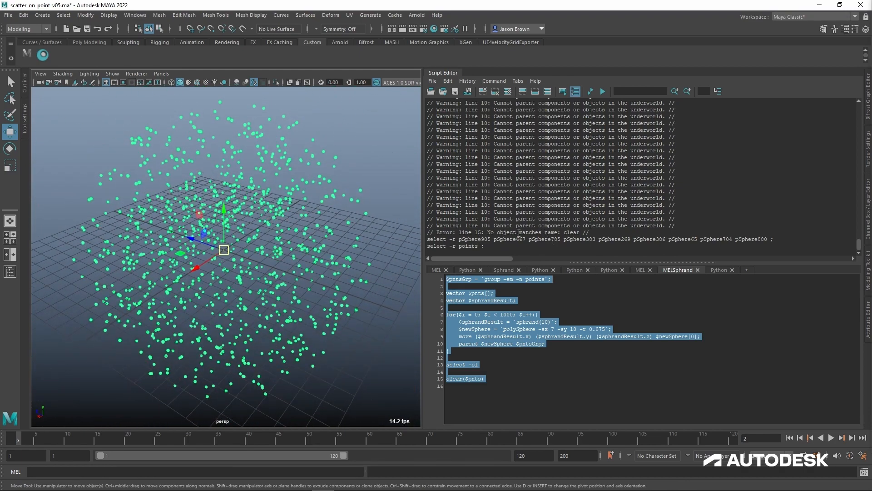
{"action": "left_click_drag", "start_coordinate": [347, 236], "coordinate": [319, 236], "text": "alt"}
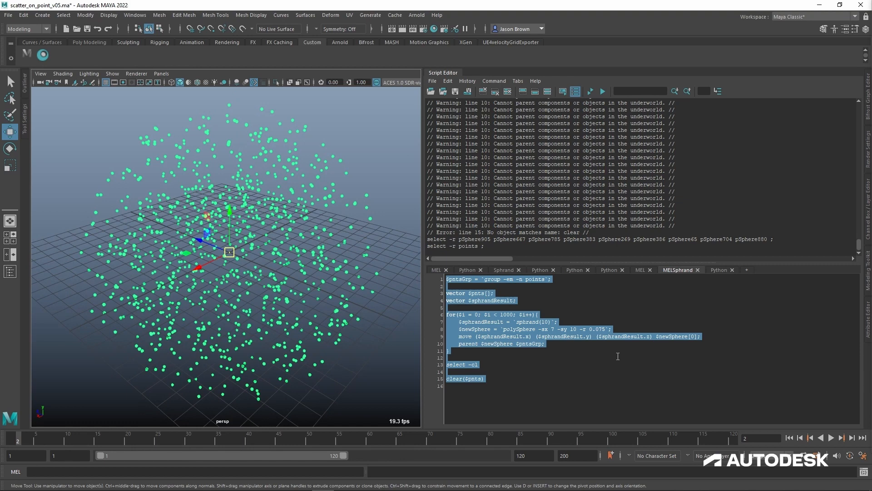
Delete the points group with all its spheres.
{"action": "left_click", "coordinate": [25, 93]}
{"action": "left_click", "coordinate": [73, 185]}
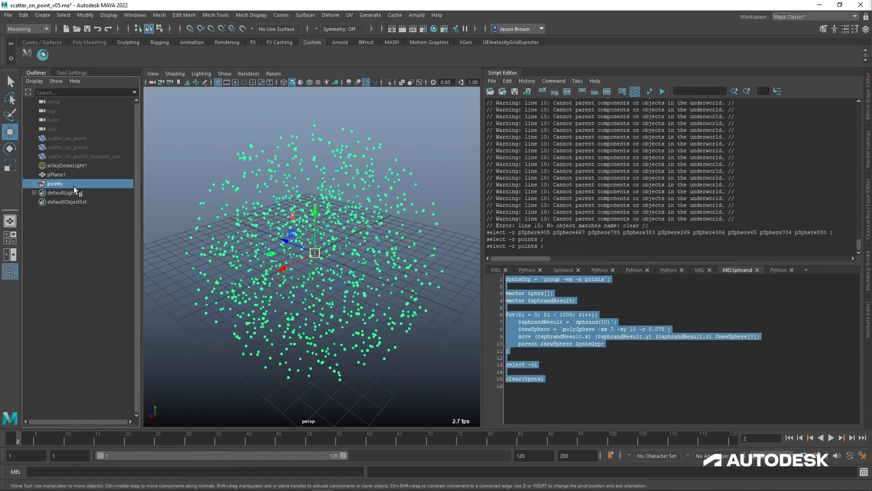
{"action": "key", "text": "Delete"}
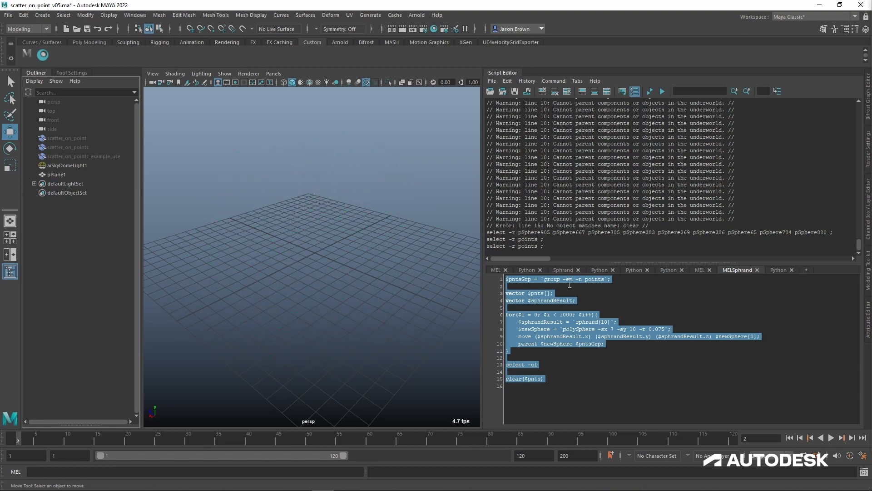
Review the Python code of the Sphrand script in the Script Editor.
{"action": "left_click", "coordinate": [568, 270]}
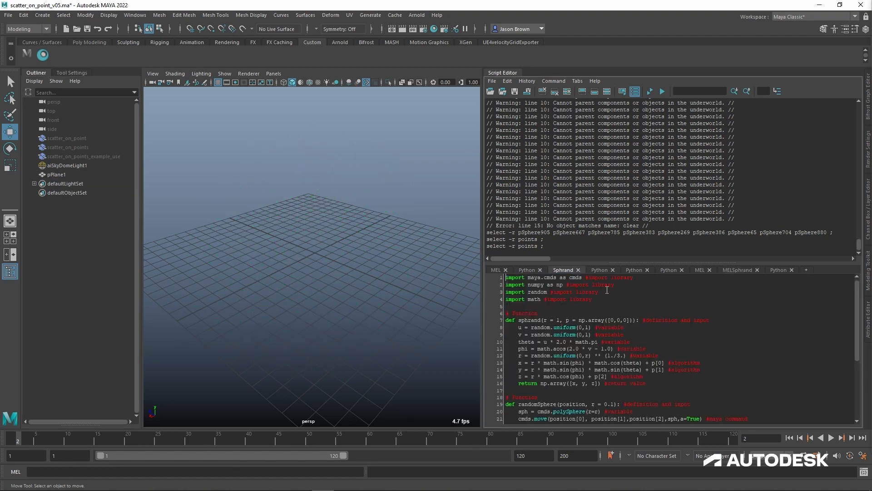
{"action": "scroll", "coordinate": [617, 319], "scroll_direction": "down", "scroll_amount": 5}
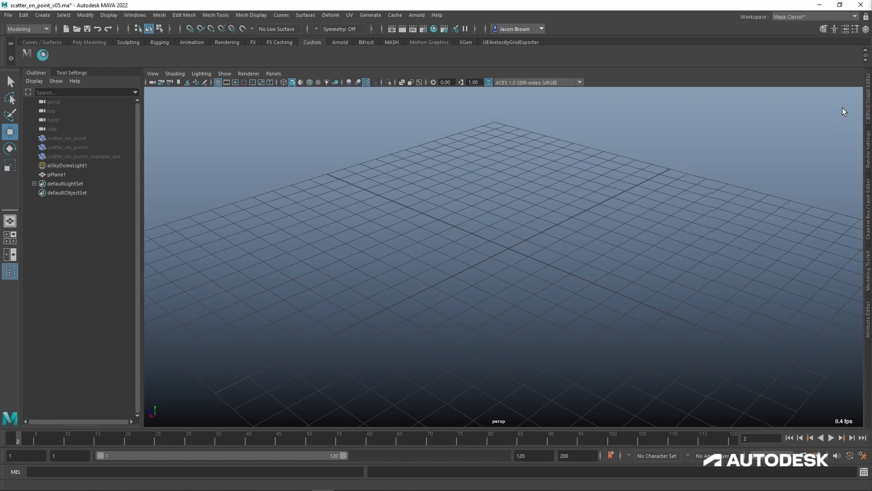
Open the Bifrost Graph Editor beside the viewport and unhide scatter_on_points_example_use.
{"action": "left_click", "coordinate": [868, 95]}
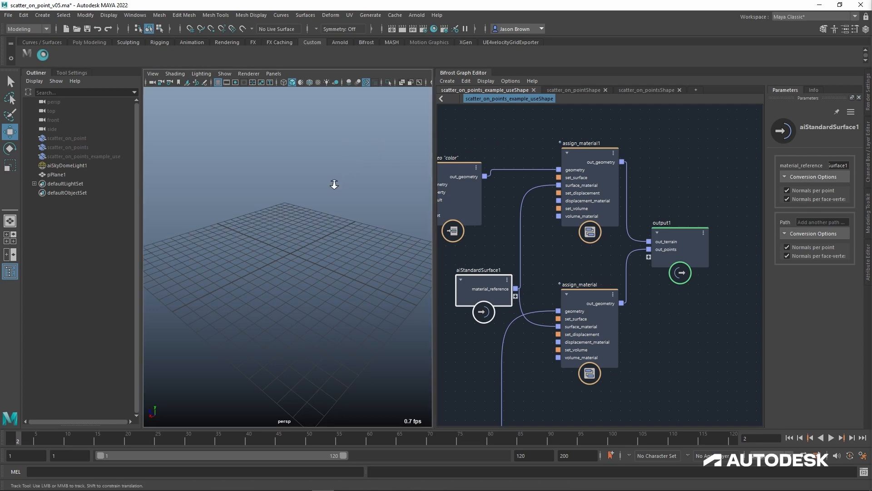
{"action": "mouse_move", "coordinate": [332, 182]}
{"action": "right_mouse_down", "text": "alt"}
{"action": "mouse_move", "coordinate": [264, 179]}
{"action": "mouse_move", "coordinate": [355, 190]}
{"action": "mouse_move", "coordinate": [343, 191]}
{"action": "right_mouse_up", "text": "alt"}
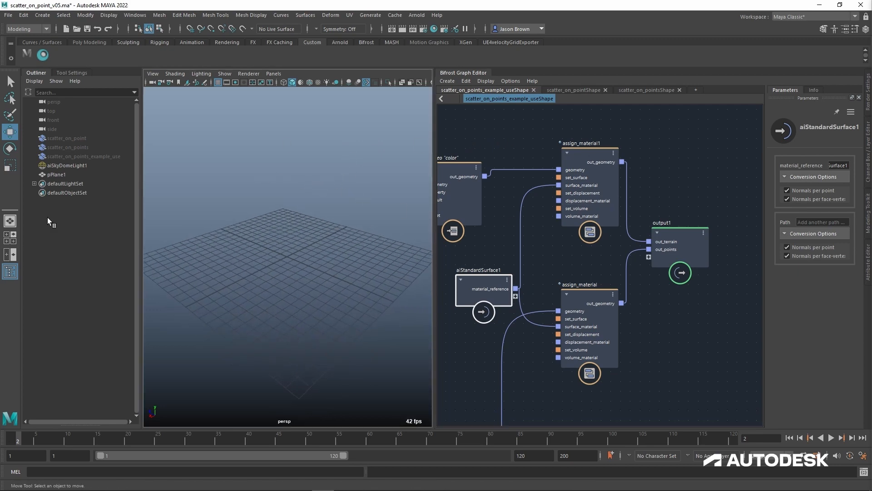
{"action": "left_click", "coordinate": [78, 159]}
{"action": "key", "text": "shift+h"}
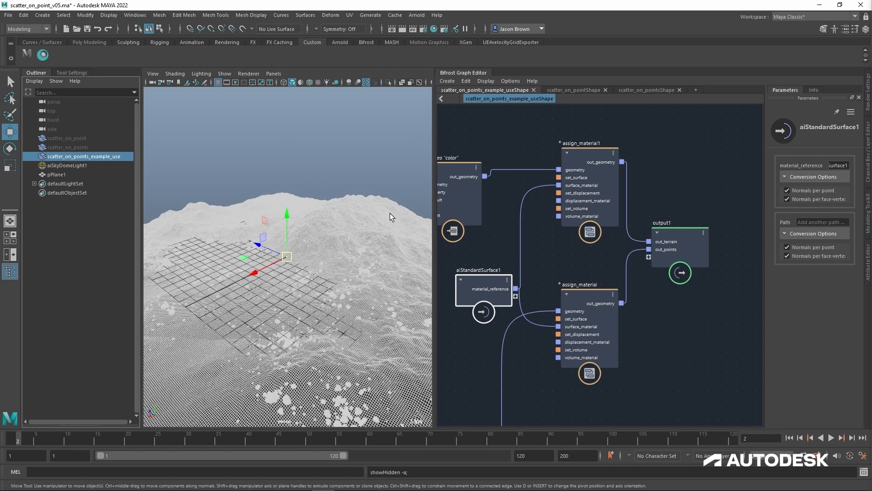
{"action": "left_click", "coordinate": [302, 152]}
{"action": "left_click_drag", "start_coordinate": [301, 152], "coordinate": [246, 260], "text": "alt"}
Add a points_in_a_sphere node in the empty graph area beside the terrain and scatter_on_points sections.
{"action": "middle_click_drag", "start_coordinate": [651, 420], "coordinate": [620, 181], "text": "alt"}
{"action": "scroll", "coordinate": [621, 182], "scroll_direction": "down", "scroll_amount": 5}
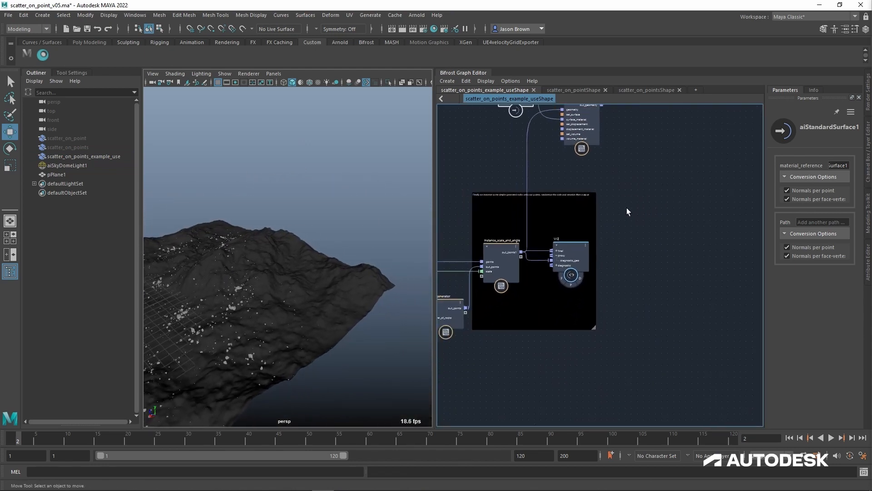
{"action": "middle_click_drag", "start_coordinate": [541, 173], "coordinate": [710, 259], "text": "alt"}
{"action": "mouse_move", "coordinate": [603, 215]}
{"action": "middle_mouse_down", "text": "alt"}
{"action": "mouse_move", "coordinate": [669, 251]}
{"action": "mouse_move", "coordinate": [819, 224]}
{"action": "middle_mouse_up", "text": "alt"}
{"action": "mouse_move", "coordinate": [576, 270]}
{"action": "middle_mouse_down", "text": "alt"}
{"action": "mouse_move", "coordinate": [617, 257]}
{"action": "mouse_move", "coordinate": [598, 250]}
{"action": "middle_mouse_up", "text": "alt"}
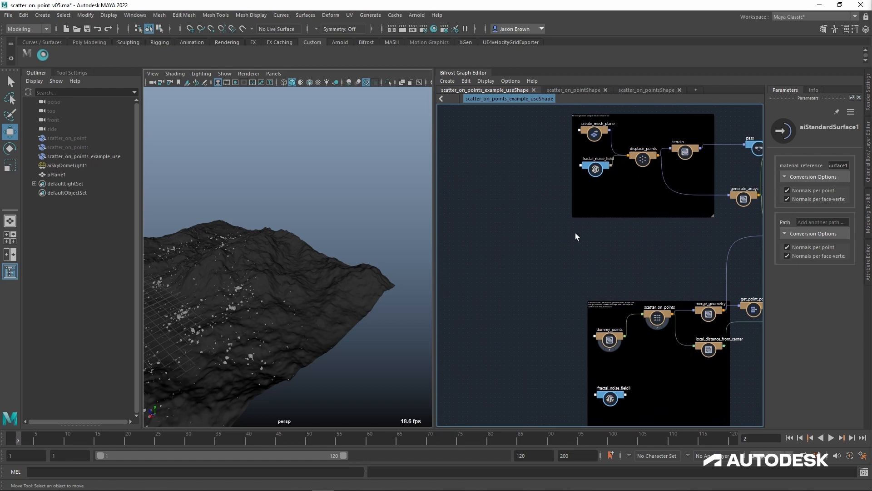
{"action": "middle_click_drag", "start_coordinate": [548, 250], "coordinate": [587, 249], "text": "alt"}
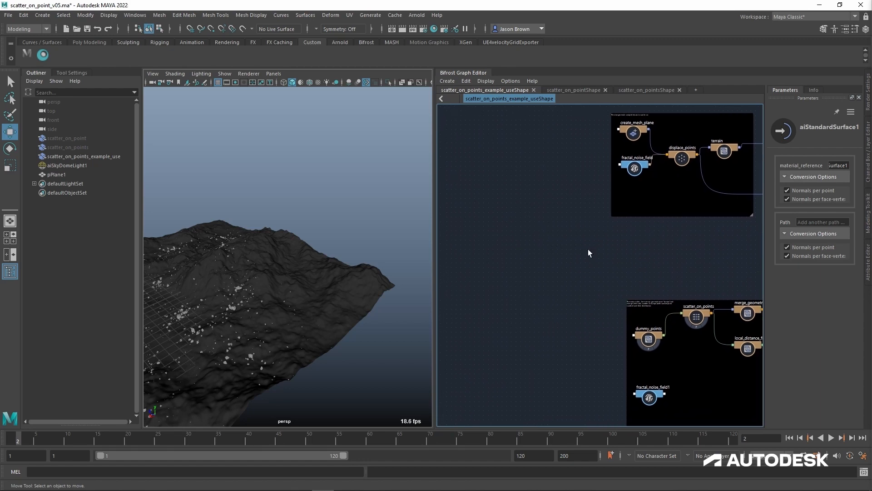
{"action": "key", "text": "Tab"}
{"action": "key", "text": "Tab"}
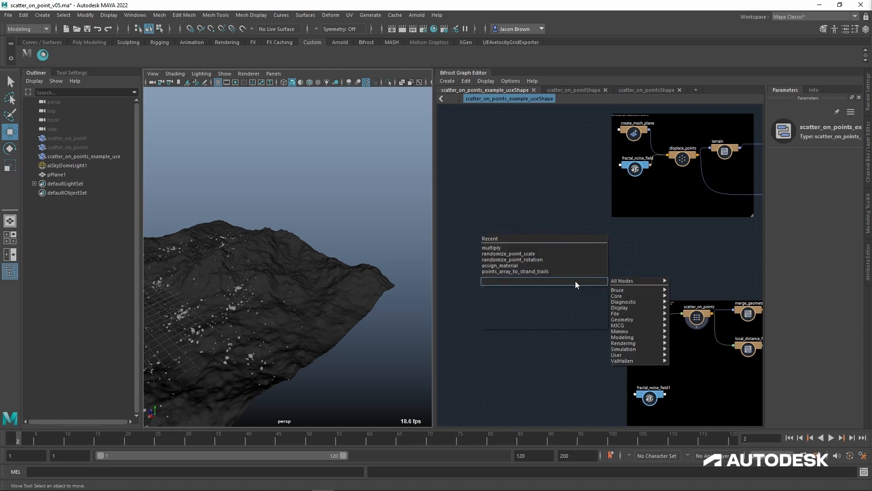
{"action": "type", "text": "points"}
{"action": "key", "text": "Down"}
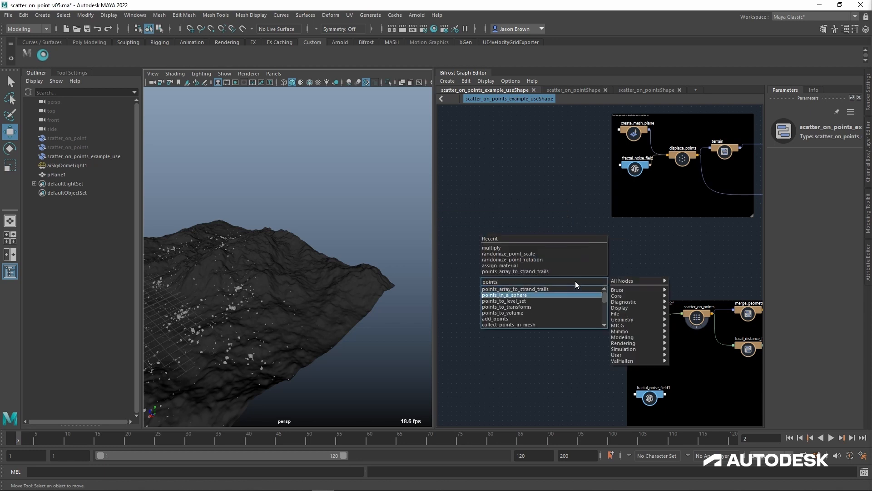
{"action": "key", "text": "Return"}
{"action": "left_click_drag", "start_coordinate": [578, 290], "coordinate": [514, 262]}
{"action": "scroll", "coordinate": [533, 268], "scroll_direction": "up", "scroll_amount": 2}
{"action": "scroll", "coordinate": [532, 268], "scroll_direction": "up", "scroll_amount": 1}
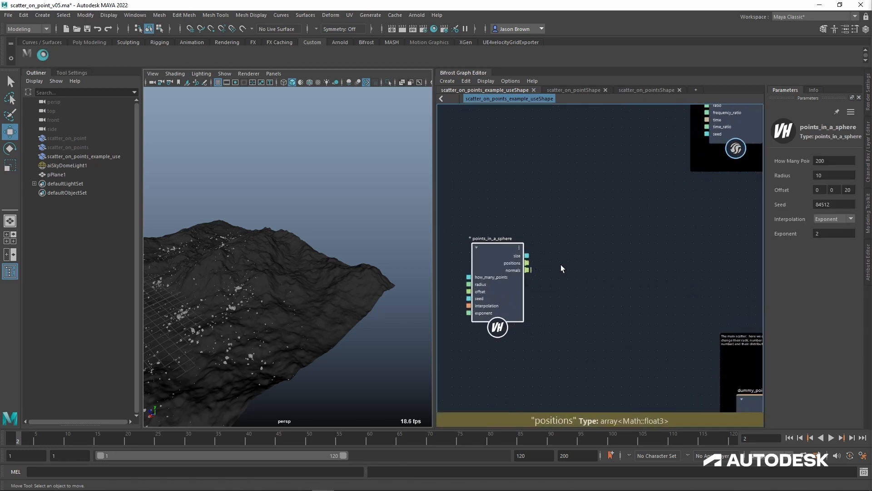
Add a pnt_display node, connect the positions output of points_in_a_sphere to its points_in, and turn on its proxy display.
{"action": "key", "text": "Tab"}
{"action": "type", "text": "pnt"}
{"action": "key", "text": "Down"}
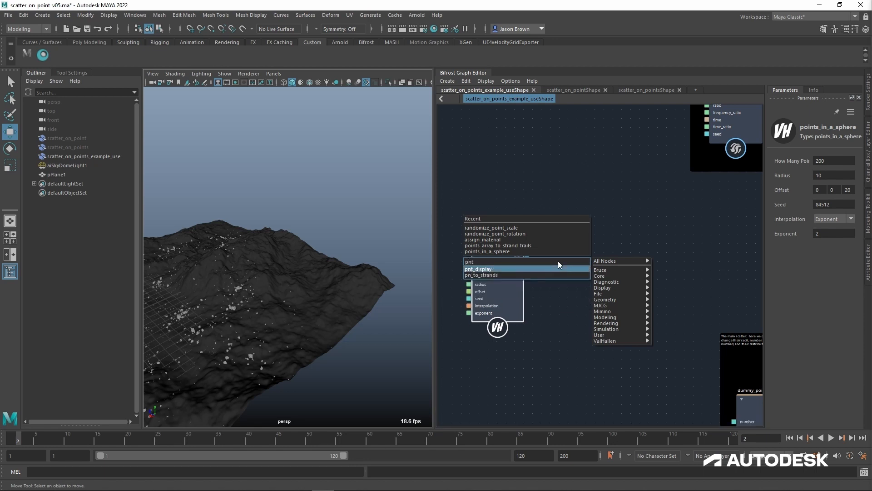
{"action": "key", "text": "Return"}
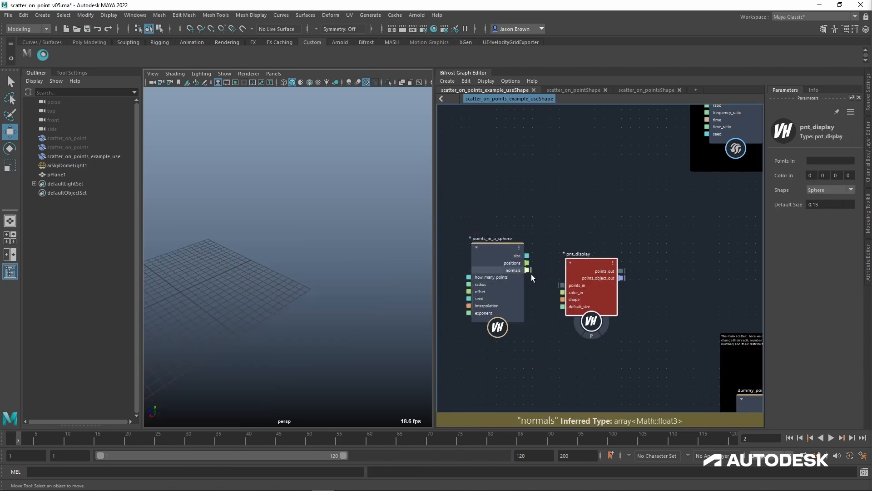
{"action": "left_click_drag", "start_coordinate": [527, 263], "coordinate": [562, 285]}
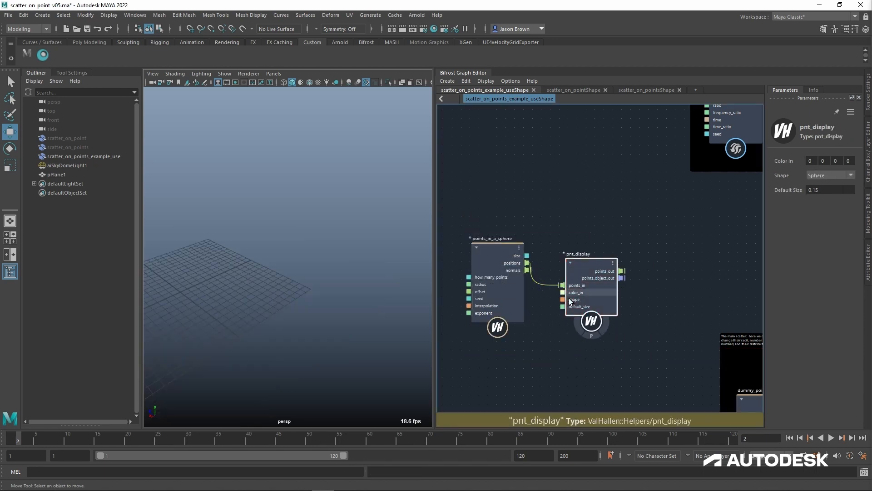
{"action": "left_click", "coordinate": [626, 340]}
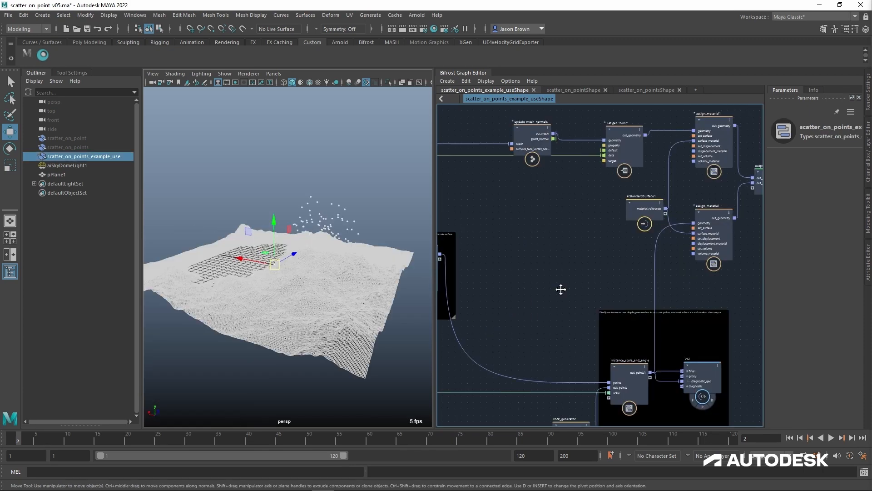
Move output1 away from the material nodes and cut the connections into its out_terrain and out_points ports.
{"action": "middle_click_drag", "start_coordinate": [561, 290], "coordinate": [611, 310], "text": "alt"}
{"action": "left_click_drag", "start_coordinate": [585, 223], "coordinate": [640, 227]}
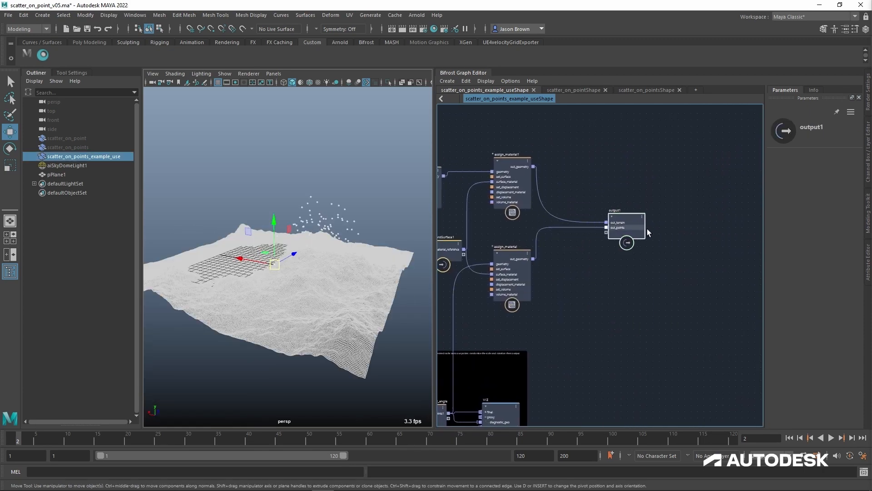
{"action": "left_click_drag", "start_coordinate": [594, 212], "coordinate": [586, 244], "text": "alt+shift"}
{"action": "left_click_drag", "start_coordinate": [391, 281], "coordinate": [238, 240], "text": "alt"}
Open the points_in_a_sphere compound and go into the points_in_sphere node nested inside it.
{"action": "middle_click_drag", "start_coordinate": [671, 309], "coordinate": [856, 304], "text": "alt"}
{"action": "middle_click_drag", "start_coordinate": [595, 291], "coordinate": [849, 282], "text": "alt"}
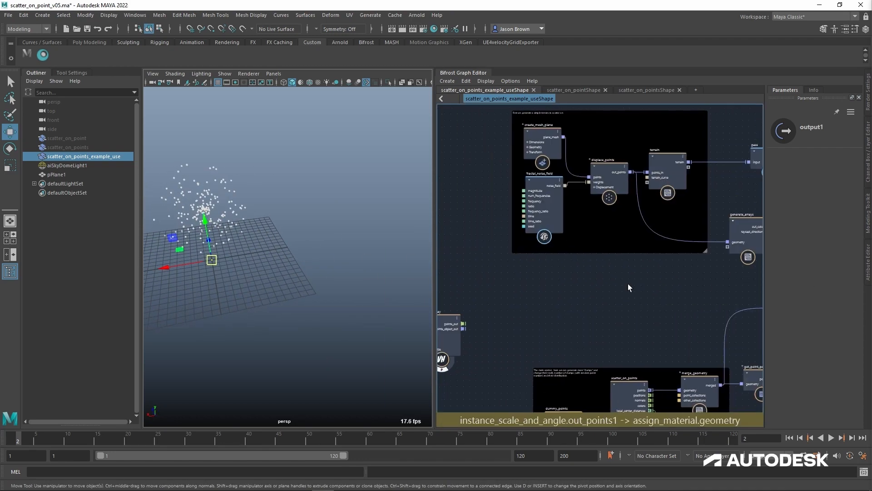
{"action": "middle_click_drag", "start_coordinate": [627, 284], "coordinate": [811, 271], "text": "alt"}
{"action": "mouse_move", "coordinate": [631, 275]}
{"action": "middle_mouse_down", "text": "alt"}
{"action": "mouse_move", "coordinate": [692, 260]}
{"action": "mouse_move", "coordinate": [551, 194]}
{"action": "middle_mouse_up", "text": "alt"}
{"action": "scroll", "coordinate": [650, 264], "scroll_direction": "up", "scroll_amount": 1}
{"action": "scroll", "coordinate": [651, 267], "scroll_direction": "up", "scroll_amount": 3}
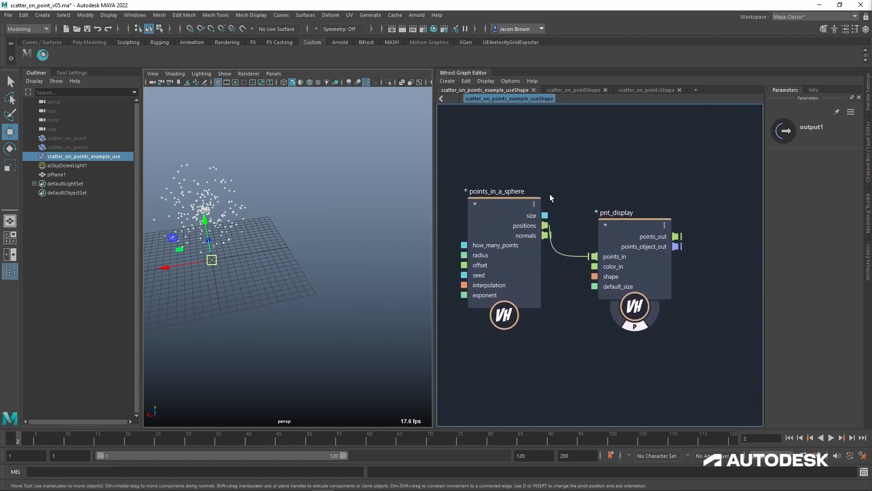
{"action": "double_click", "coordinate": [490, 211]}
{"action": "scroll", "coordinate": [504, 209], "scroll_direction": "down", "scroll_amount": 4}
{"action": "middle_click_drag", "start_coordinate": [480, 197], "coordinate": [767, 253], "text": "alt"}
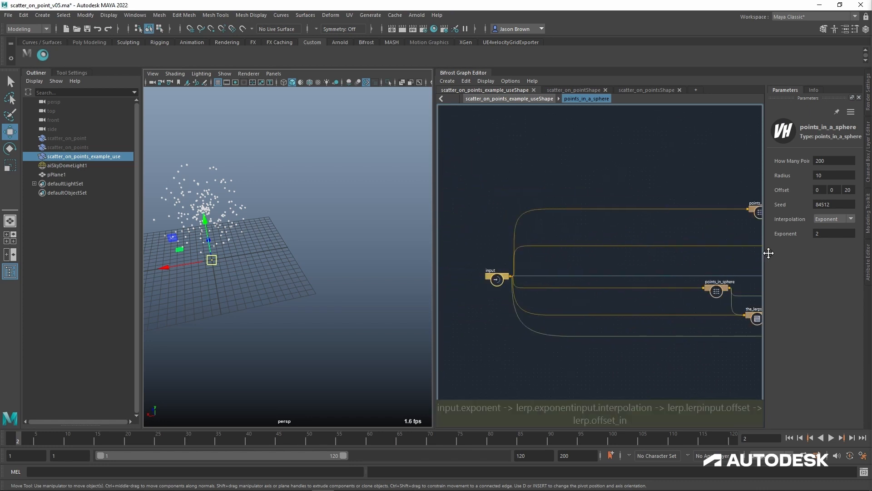
{"action": "middle_click_drag", "start_coordinate": [595, 234], "coordinate": [473, 201], "text": "alt"}
{"action": "double_click", "coordinate": [586, 257]}
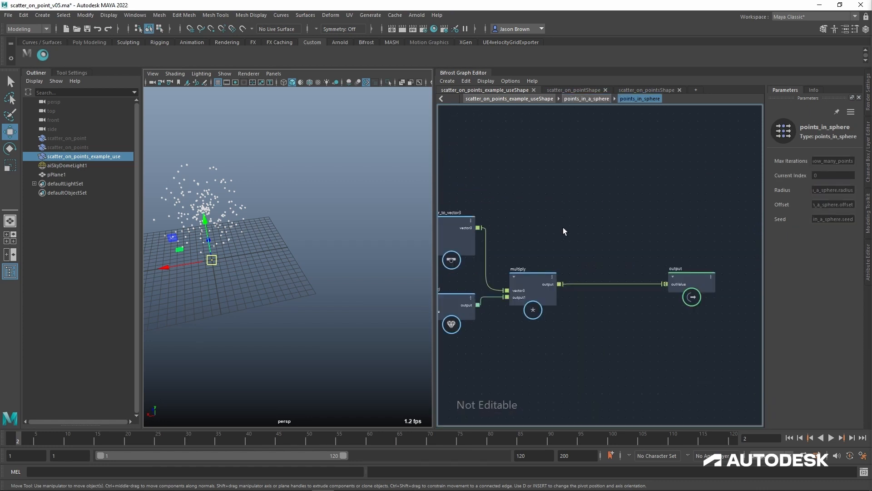
Examine how the nodes inside points_in_sphere are wired from its input onward.
{"action": "scroll", "coordinate": [549, 266], "scroll_direction": "down", "scroll_amount": 2}
{"action": "middle_click_drag", "start_coordinate": [537, 345], "coordinate": [773, 379], "text": "alt"}
{"action": "middle_click_drag", "start_coordinate": [565, 318], "coordinate": [782, 355], "text": "alt"}
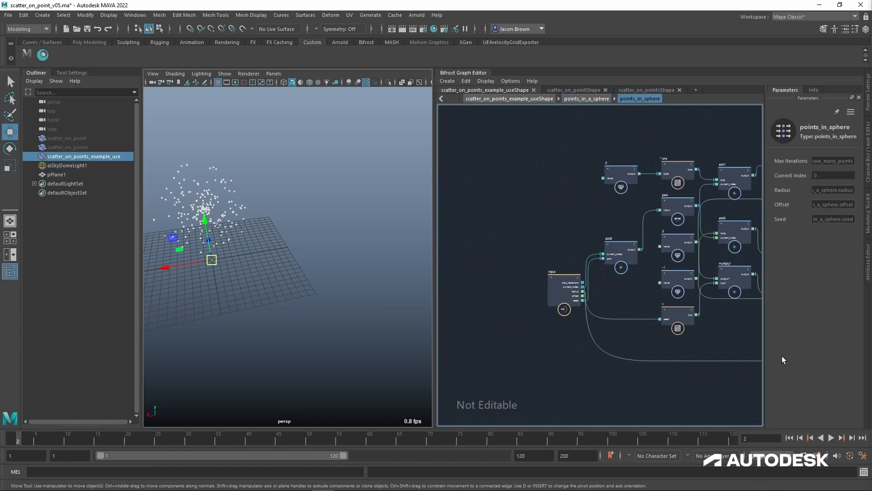
{"action": "scroll", "coordinate": [625, 343], "scroll_direction": "up", "scroll_amount": 2}
{"action": "scroll", "coordinate": [625, 343], "scroll_direction": "up", "scroll_amount": 1}
{"action": "middle_click_drag", "start_coordinate": [625, 343], "coordinate": [514, 335], "text": "alt"}
{"action": "scroll", "coordinate": [662, 334], "scroll_direction": "down", "scroll_amount": 2}
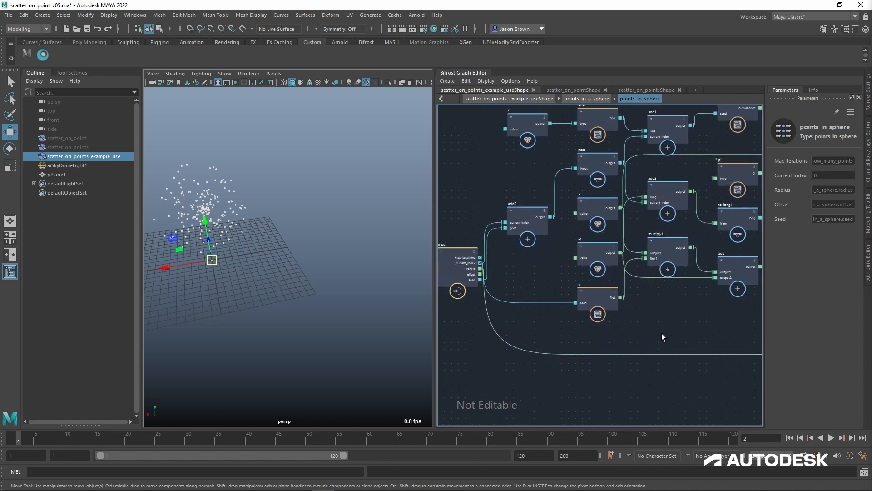
{"action": "middle_click_drag", "start_coordinate": [662, 335], "coordinate": [619, 335], "text": "alt"}
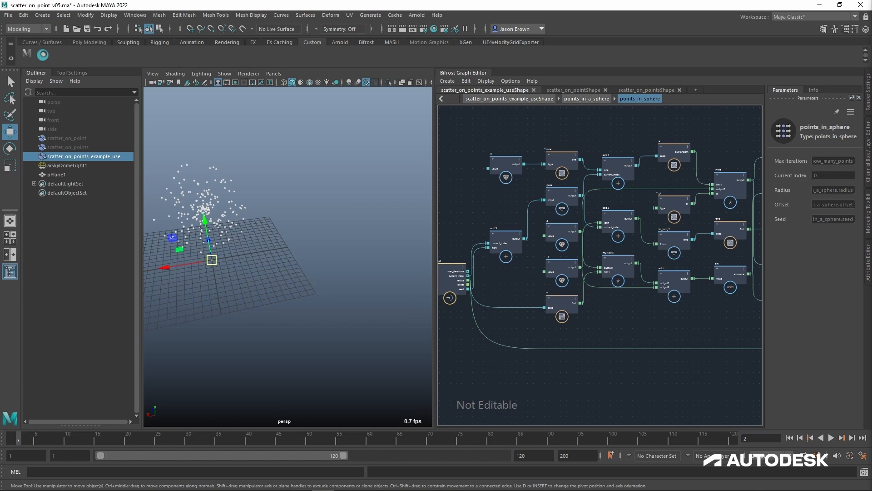
Place the Script Editor beside the graph and compare the sphrand function's variables with the nodes in points_in_sphere.
{"action": "left_click_drag", "start_coordinate": [871, 61], "coordinate": [587, 63]}
{"action": "left_click_drag", "start_coordinate": [641, 57], "coordinate": [698, 21]}
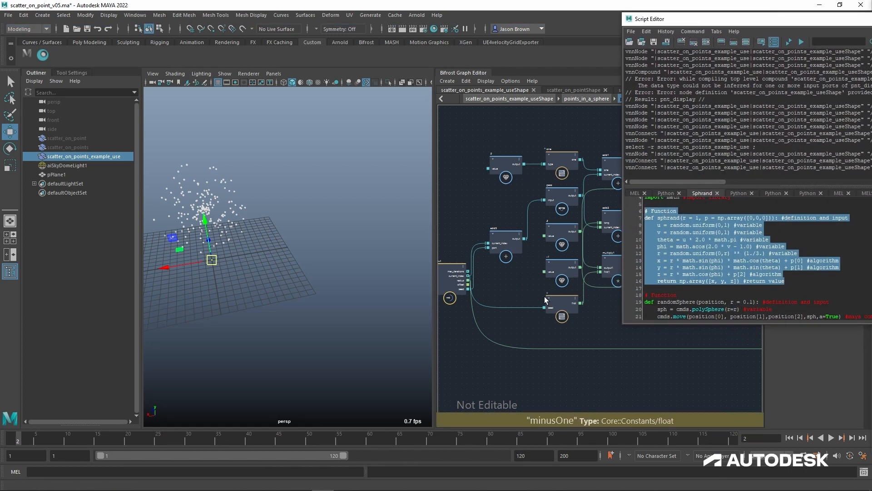
{"action": "middle_click_drag", "start_coordinate": [621, 332], "coordinate": [577, 348], "text": "alt"}
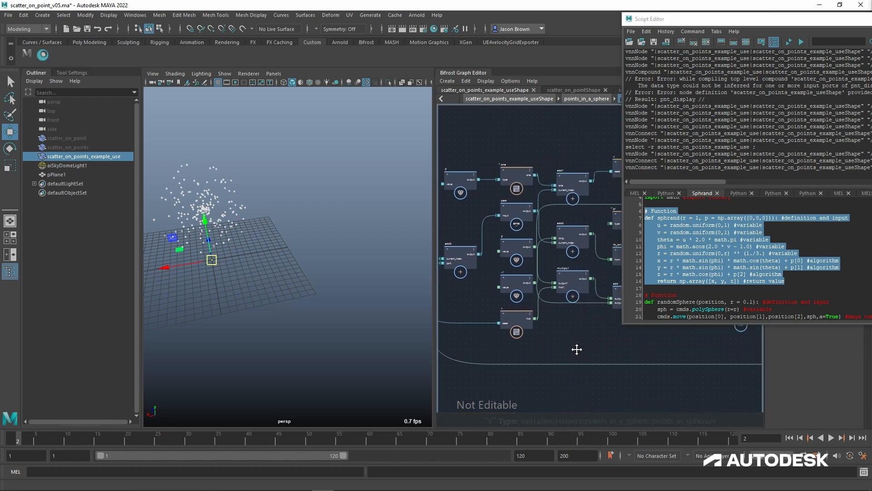
{"action": "right_click_drag", "start_coordinate": [569, 335], "coordinate": [595, 341], "text": "alt"}
{"action": "middle_click_drag", "start_coordinate": [595, 342], "coordinate": [569, 357], "text": "alt"}
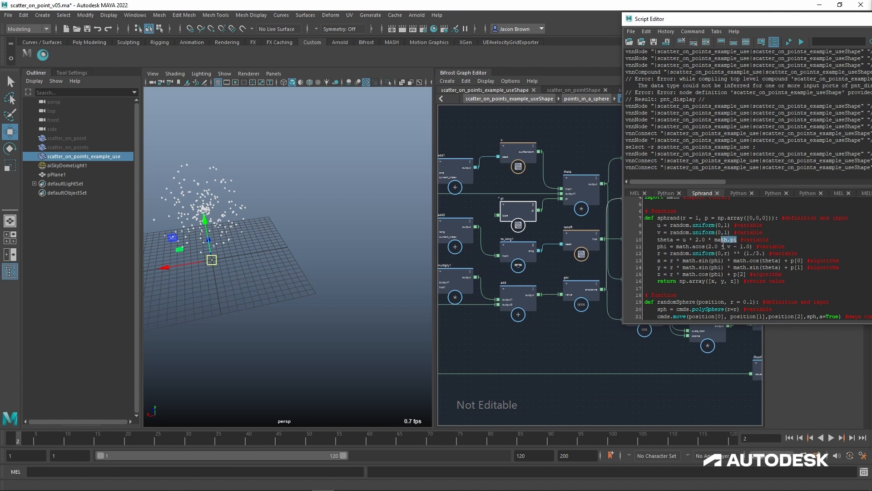
Match the randR node with random.uniform(0,r), review the whole sphrand function, and move the Script Editor out of view.
{"action": "left_click", "coordinate": [588, 237]}
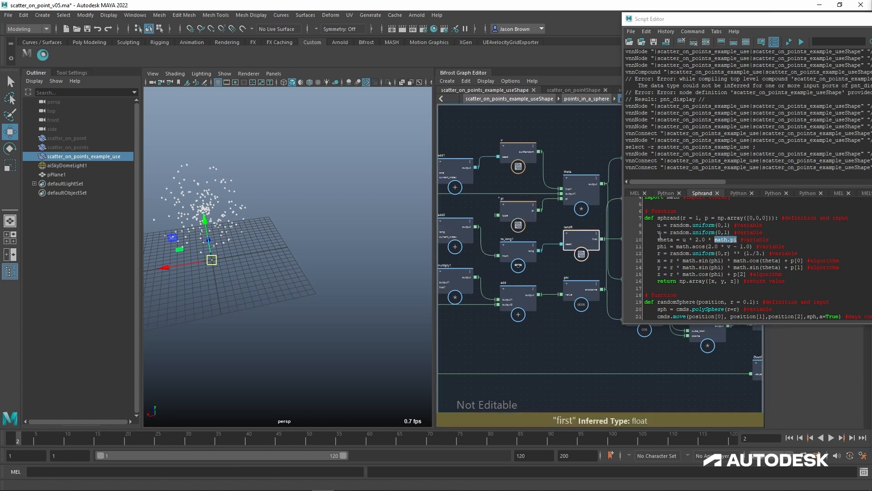
{"action": "left_click_drag", "start_coordinate": [733, 253], "coordinate": [668, 253]}
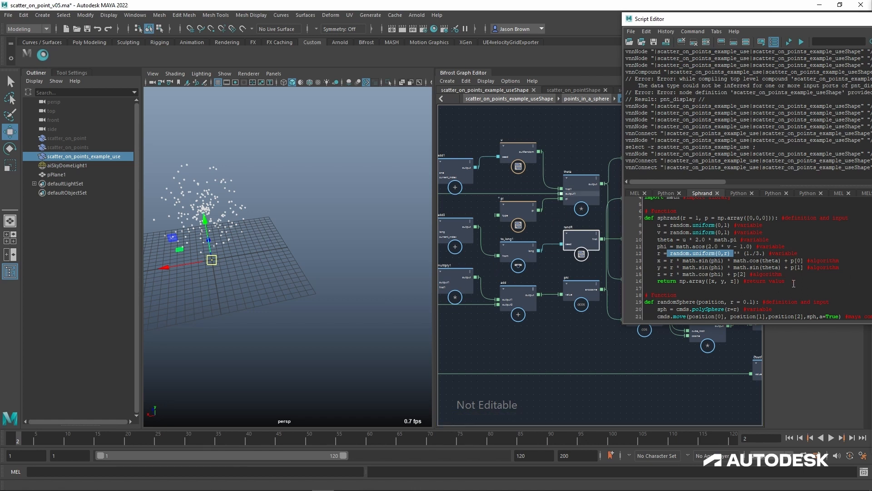
{"action": "left_click_drag", "start_coordinate": [767, 291], "coordinate": [559, 211]}
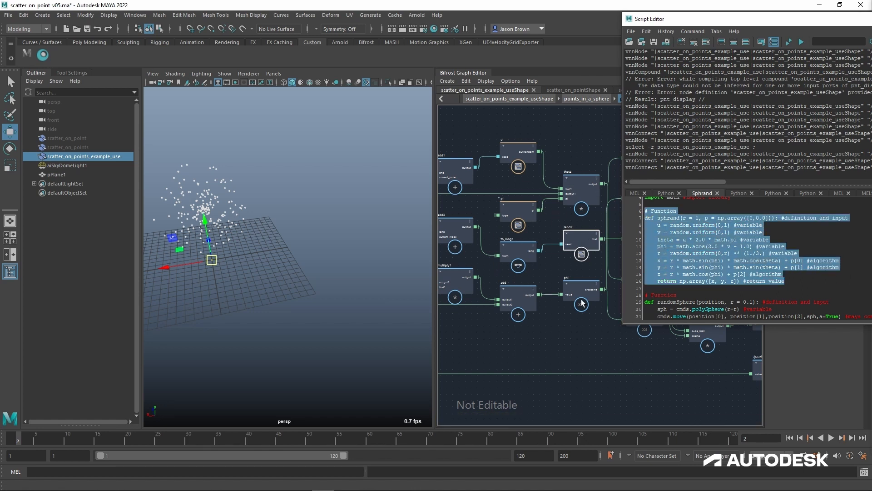
{"action": "left_click_drag", "start_coordinate": [729, 20], "coordinate": [871, 49]}
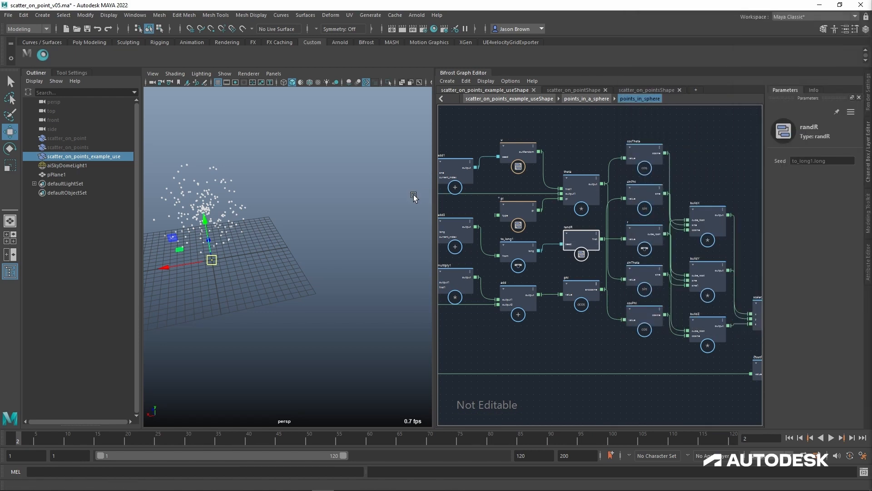
View the point cloud and return from points_in_sphere to the top-level scatter_on_points_example_useShape graph.
{"action": "middle_click_drag", "start_coordinate": [265, 208], "coordinate": [296, 227], "text": "alt"}
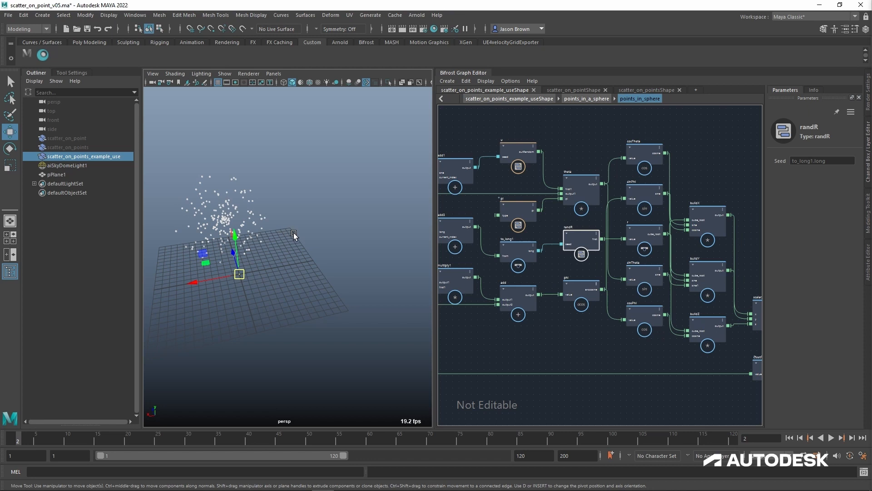
{"action": "left_click", "coordinate": [601, 354]}
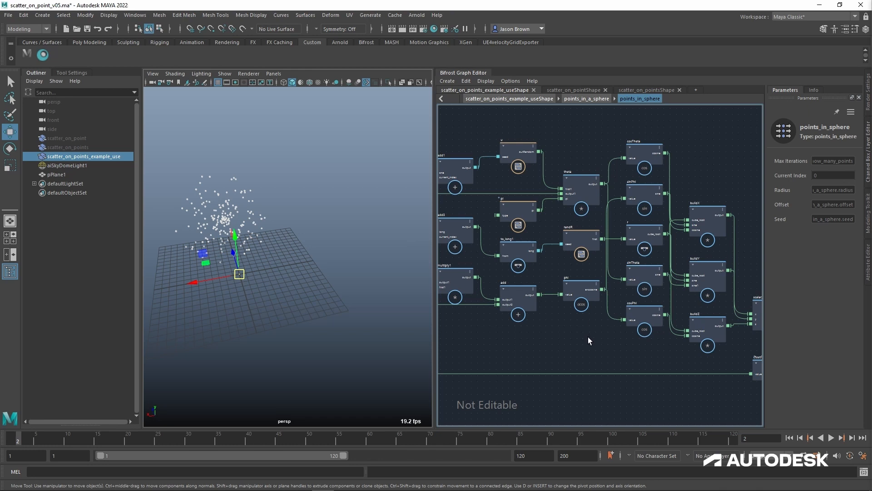
{"action": "key", "text": "u"}
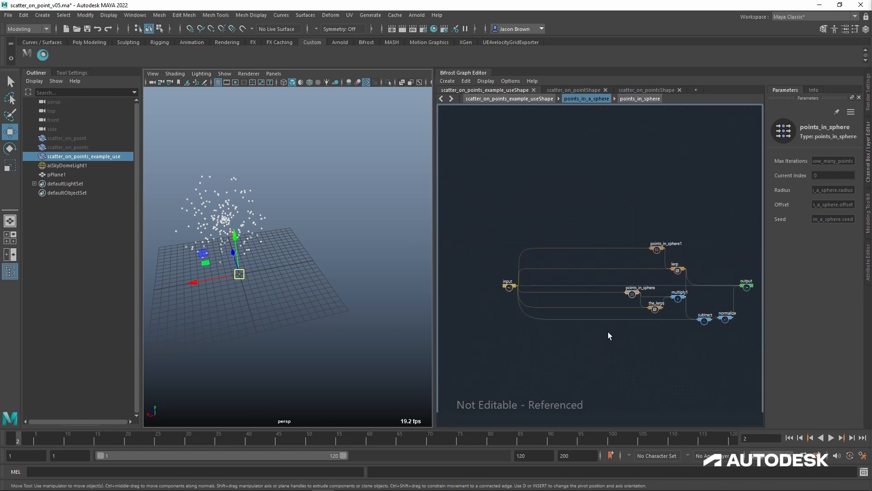
{"action": "scroll", "coordinate": [608, 335], "scroll_direction": "up", "scroll_amount": 1}
{"action": "mouse_move", "coordinate": [260, 265]}
{"action": "left_mouse_down", "text": "alt"}
{"action": "mouse_move", "coordinate": [301, 245]}
{"action": "mouse_move", "coordinate": [254, 253]}
{"action": "left_mouse_up", "text": "alt"}
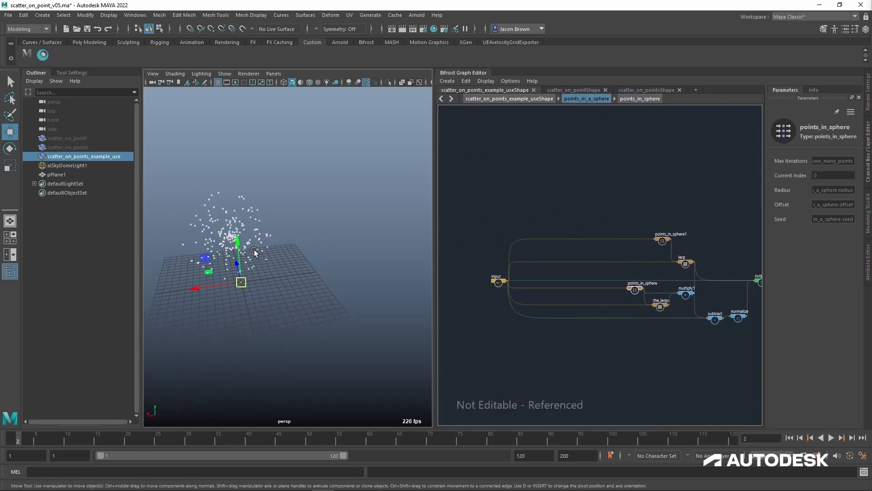
{"action": "key", "text": "u"}
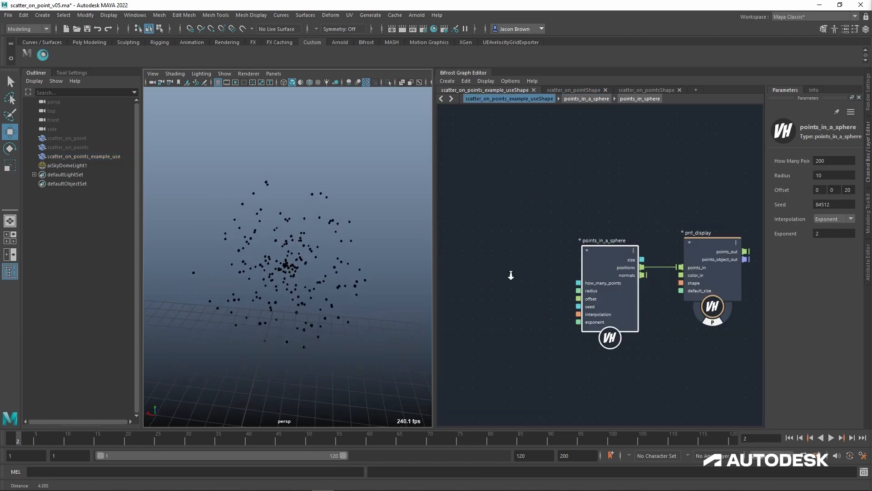
Select the point cloud and set the number of points of points_in_a_sphere to 1.
{"action": "right_click_drag", "start_coordinate": [511, 275], "coordinate": [498, 280], "text": "alt"}
{"action": "right_click_drag", "start_coordinate": [371, 277], "coordinate": [361, 252], "text": "alt"}
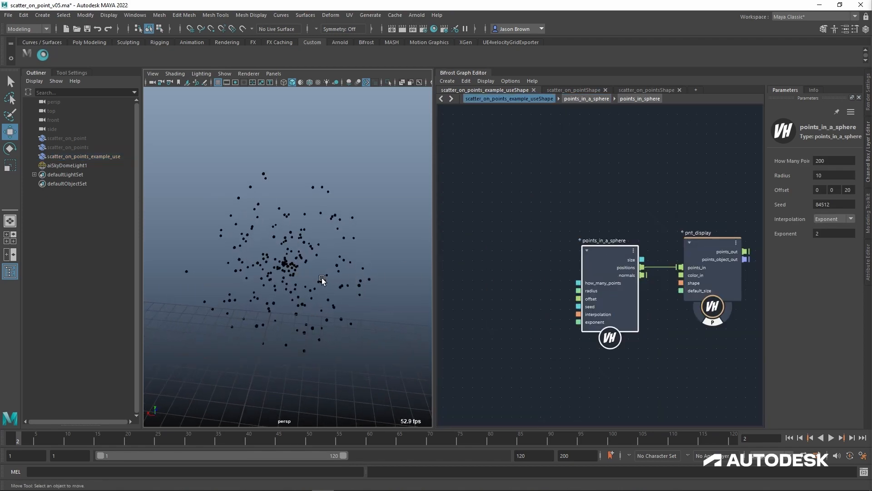
{"action": "left_click", "coordinate": [336, 281]}
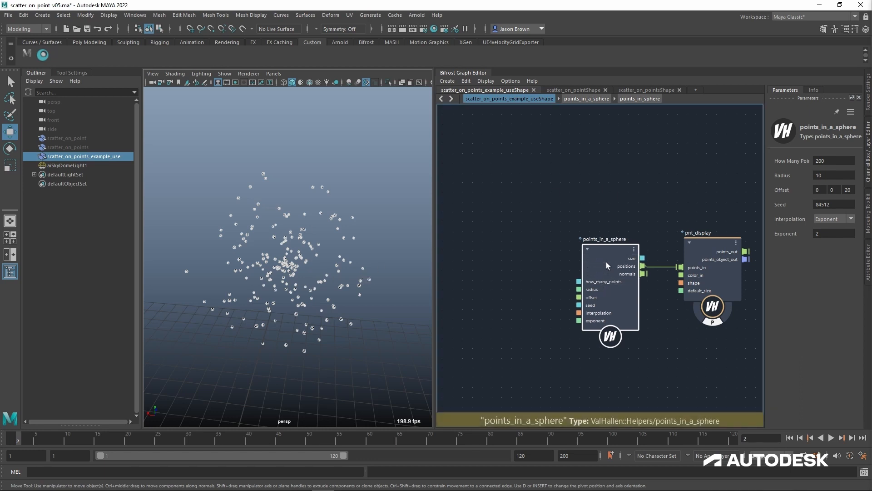
{"action": "left_click_drag", "start_coordinate": [604, 282], "coordinate": [604, 281]}
{"action": "left_click", "coordinate": [836, 166]}
{"action": "type", "text": "1"}
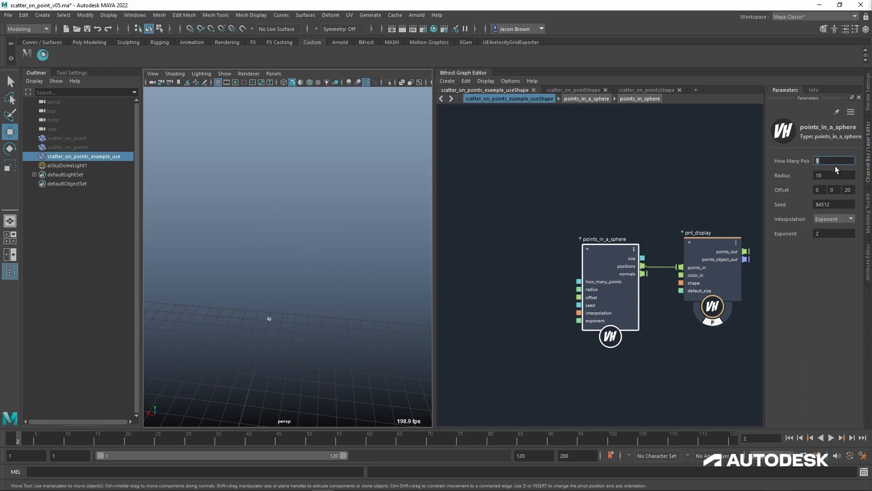
Set the third offset value of points_in_a_sphere to 0 and deselect the graph object in the viewport.
{"action": "left_click_drag", "start_coordinate": [257, 323], "coordinate": [327, 335], "text": "alt"}
{"action": "left_click", "coordinate": [854, 192]}
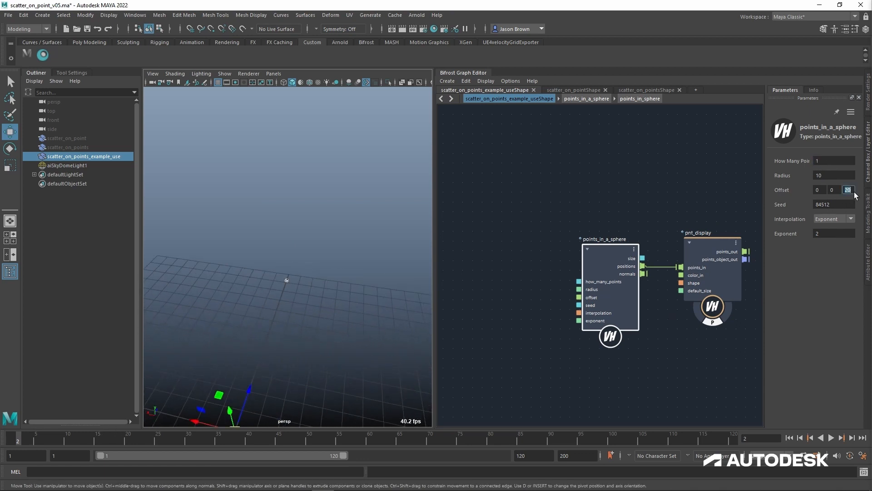
{"action": "left_click", "coordinate": [305, 311]}
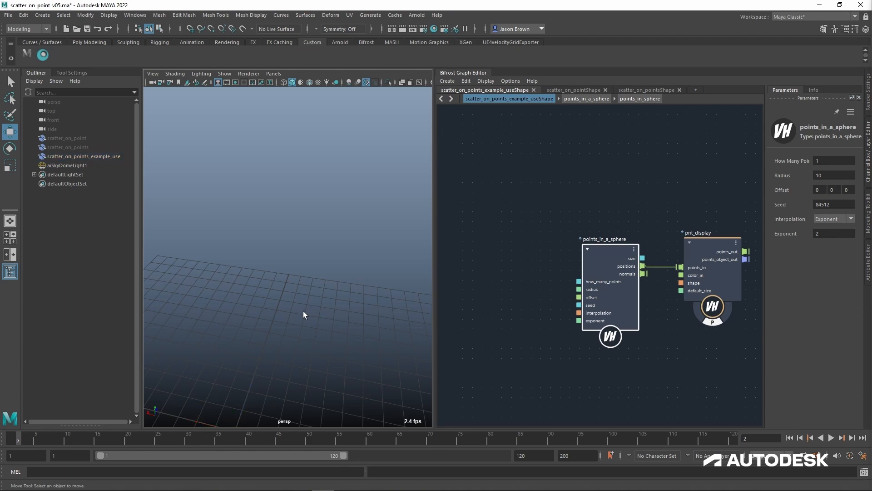
Set the seed of points_in_a_sphere to 30026 with the single point in view.
{"action": "left_click_drag", "start_coordinate": [303, 310], "coordinate": [281, 333], "text": "alt"}
{"action": "middle_click_drag", "start_coordinate": [282, 332], "coordinate": [307, 268], "text": "alt"}
{"action": "right_click_drag", "start_coordinate": [307, 269], "coordinate": [49, 270], "text": "alt"}
{"action": "middle_click_drag", "start_coordinate": [268, 278], "coordinate": [265, 313], "text": "alt"}
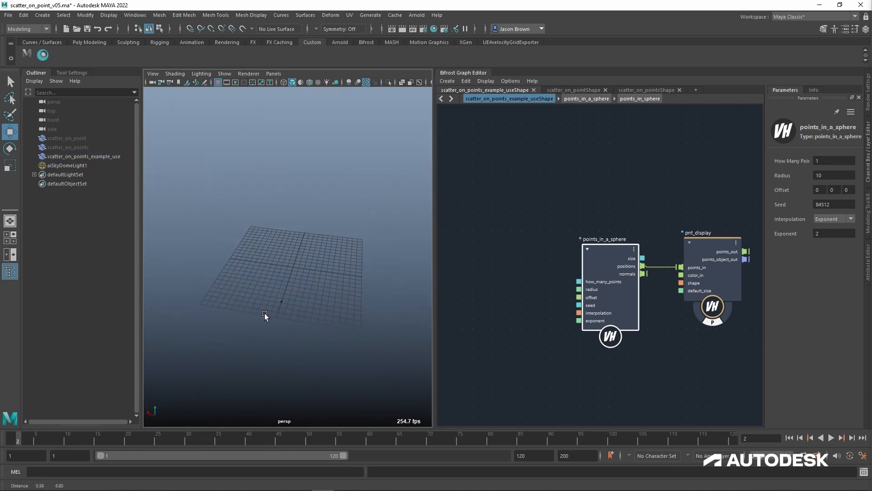
{"action": "left_click_drag", "start_coordinate": [295, 318], "coordinate": [247, 299], "text": "alt"}
{"action": "right_click_drag", "start_coordinate": [247, 298], "coordinate": [314, 298], "text": "alt"}
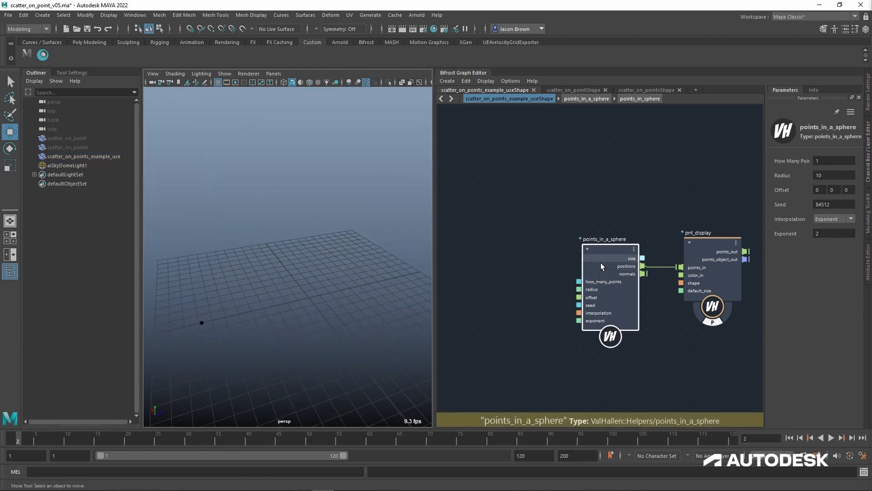
{"action": "left_click_drag", "start_coordinate": [833, 208], "coordinate": [796, 214], "text": "ctrl"}
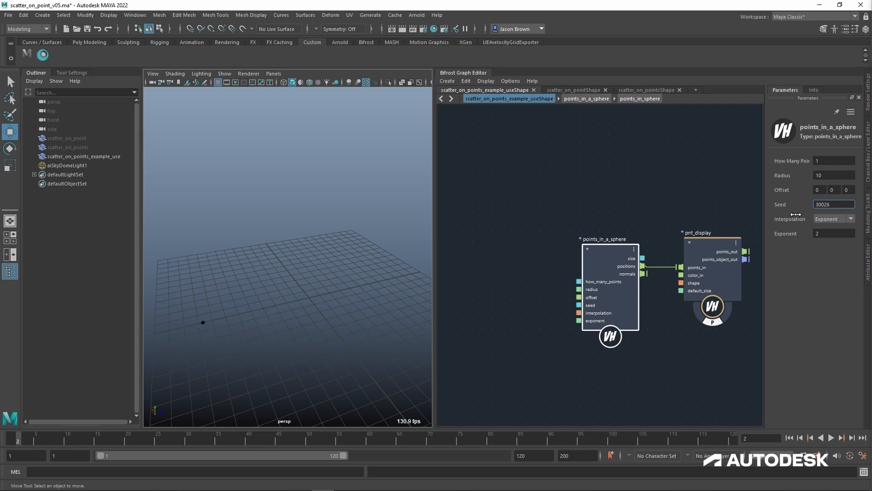
Set the number of points of points_in_a_sphere to 5 and its seed to 108381.
{"action": "left_click", "coordinate": [831, 164]}
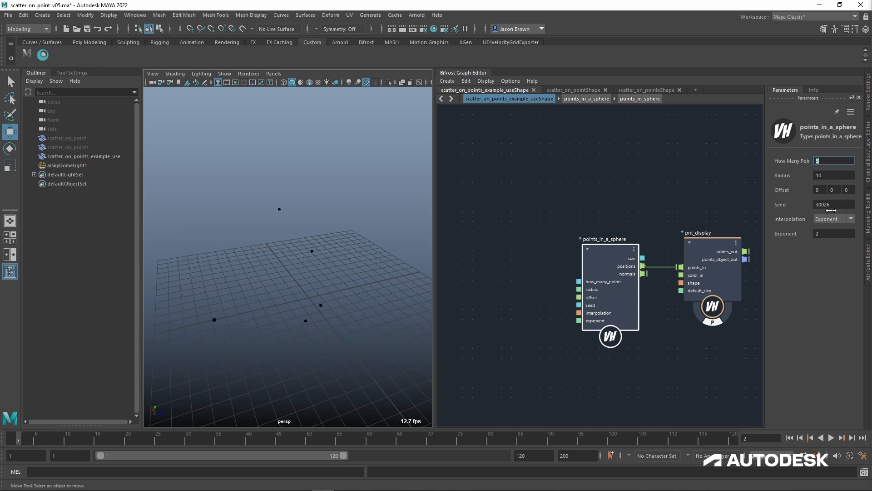
{"action": "left_click_drag", "start_coordinate": [831, 211], "coordinate": [871, 212], "text": "ctrl"}
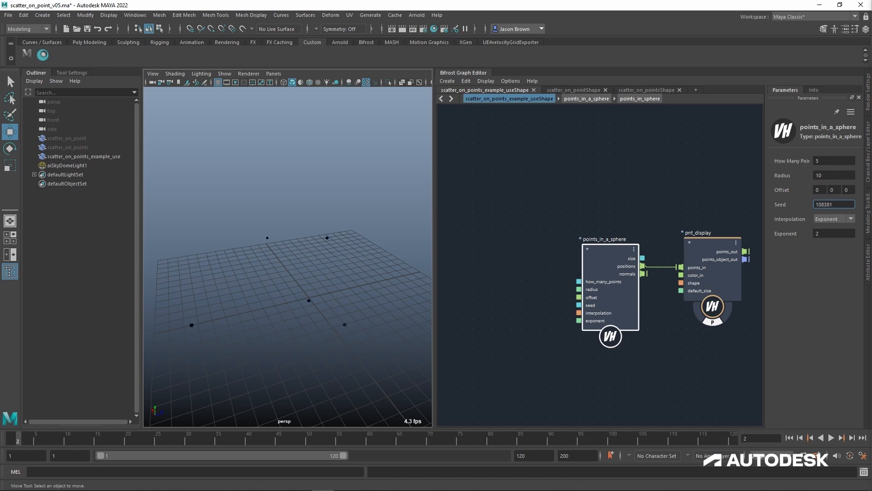
{"action": "left_click_drag", "start_coordinate": [421, 234], "coordinate": [443, 295], "text": "alt"}
{"action": "left_click_drag", "start_coordinate": [374, 285], "coordinate": [515, 288], "text": "alt"}
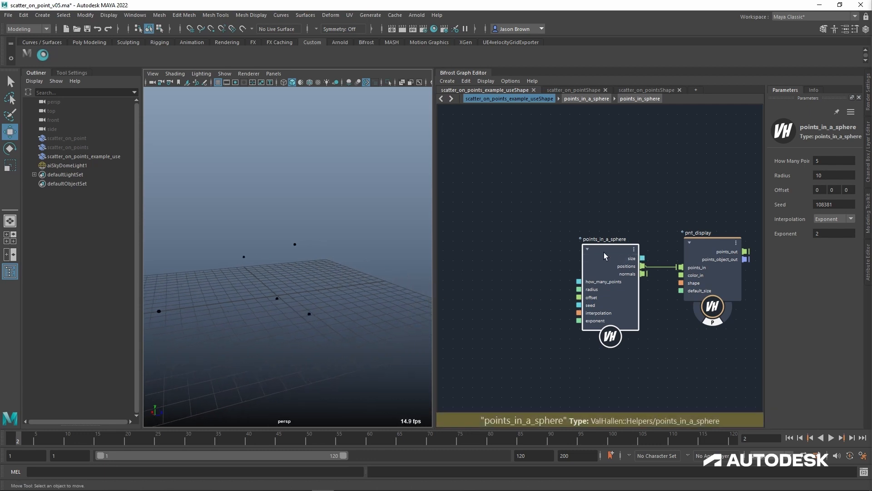
Make room between points_in_a_sphere and pnt_display and insert a get_from_array node into their positions connection.
{"action": "left_click_drag", "start_coordinate": [609, 257], "coordinate": [528, 258]}
{"action": "left_click", "coordinate": [590, 267]}
{"action": "key", "text": "Tab"}
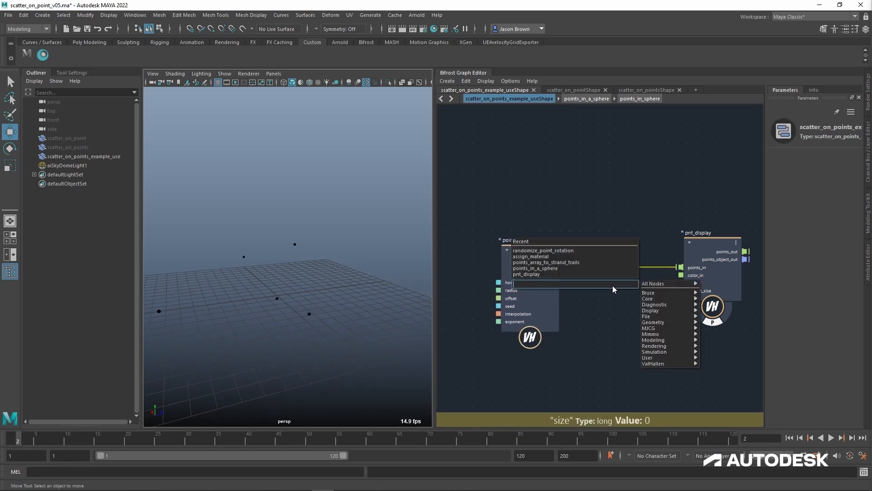
{"action": "left_click", "coordinate": [530, 210]}
{"action": "left_click_drag", "start_coordinate": [342, 238], "coordinate": [358, 250], "text": "alt"}
{"action": "key", "text": "Tab"}
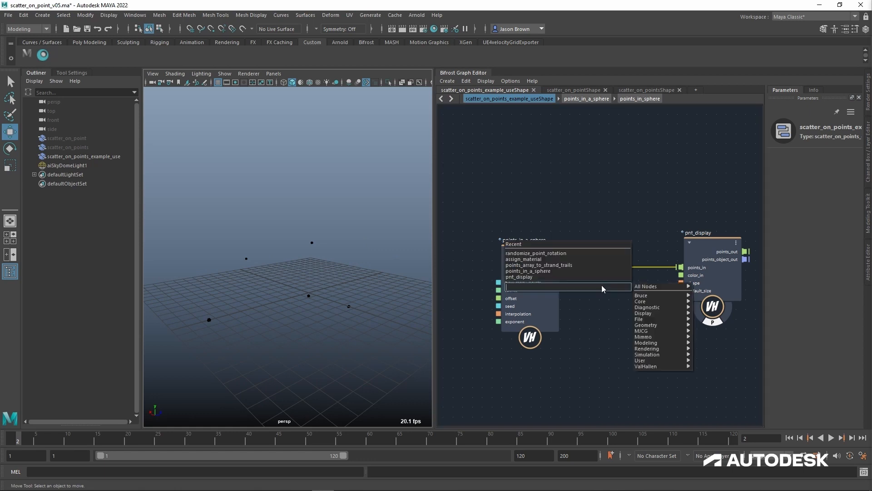
{"action": "type", "text": "gfa"}
{"action": "key", "text": "Down"}
{"action": "key", "text": "Down"}
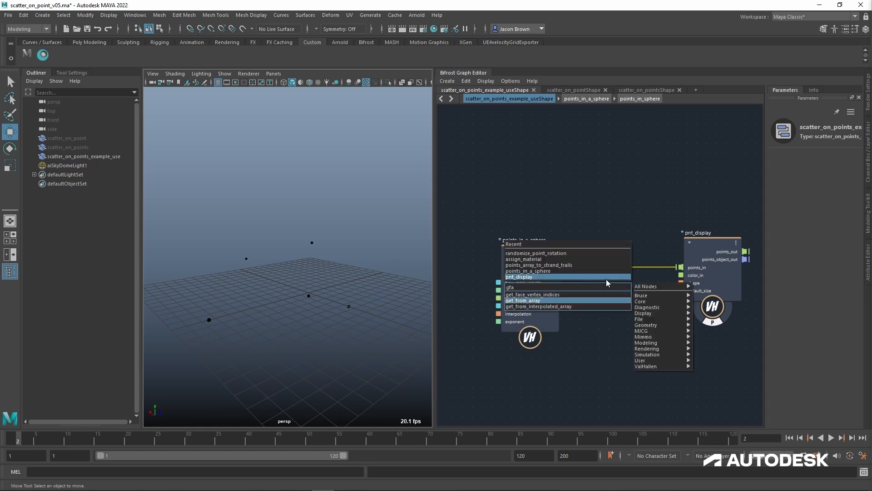
{"action": "key", "text": "Return"}
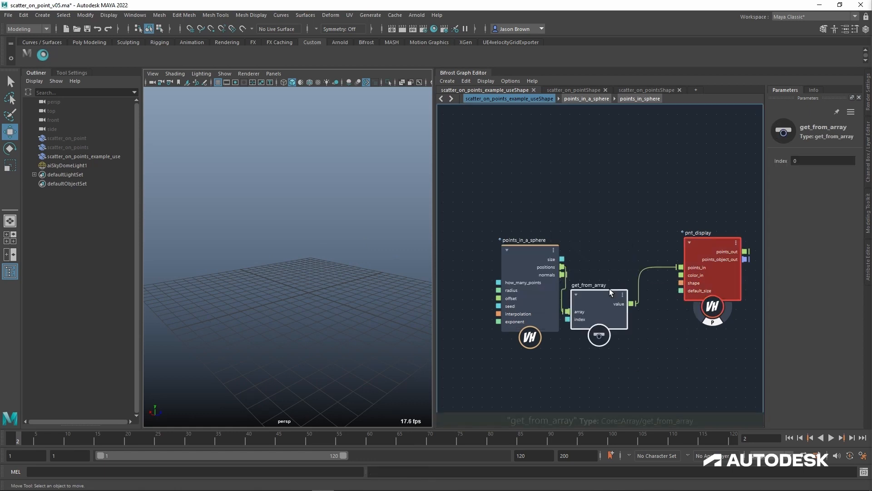
Move points_in_a_sphere away from get_from_array and set its number of points to 1000.
{"action": "left_click_drag", "start_coordinate": [544, 255], "coordinate": [518, 256]}
{"action": "left_click", "coordinate": [835, 162]}
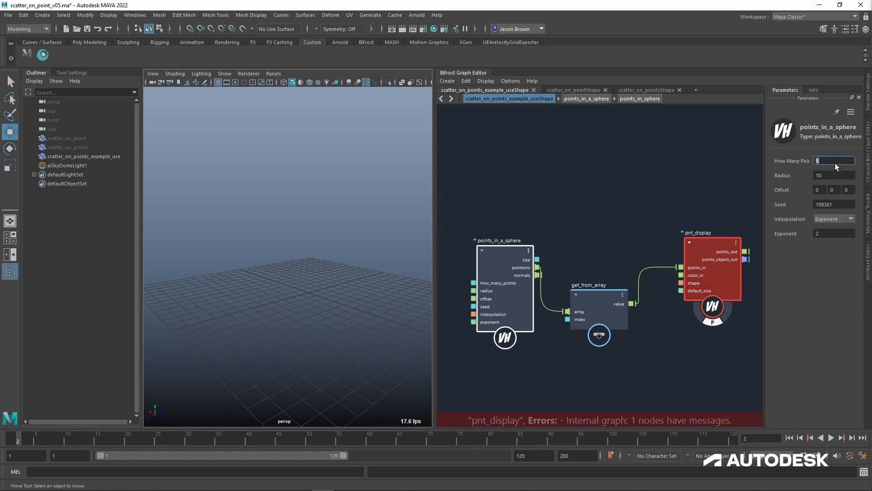
{"action": "type", "text": "1000"}
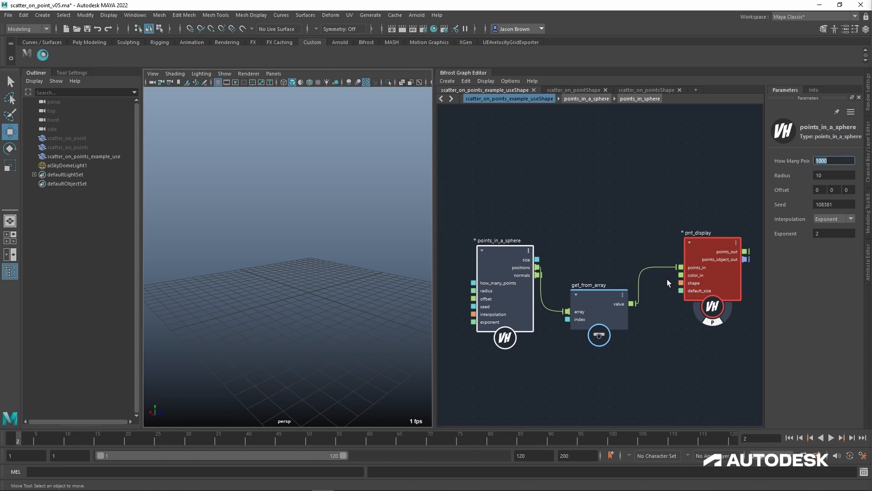
Disconnect get_from_array from pnt_display and connect the positions output of points_in_a_sphere directly to points_in.
{"action": "left_click", "coordinate": [672, 270]}
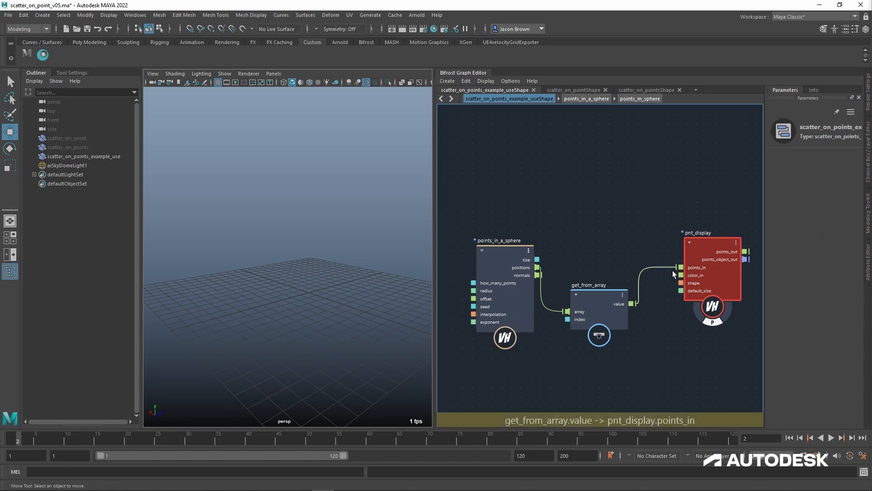
{"action": "left_click_drag", "start_coordinate": [672, 271], "coordinate": [670, 307]}
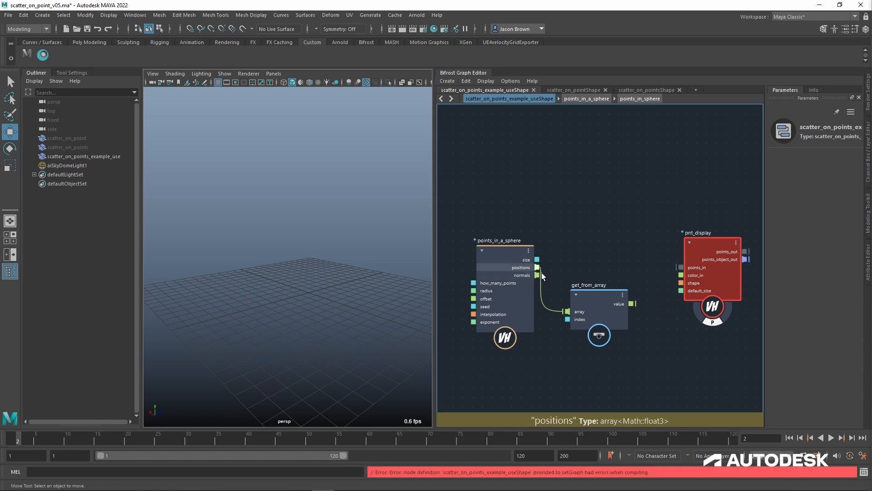
{"action": "left_click_drag", "start_coordinate": [537, 267], "coordinate": [680, 267]}
{"action": "middle_click_drag", "start_coordinate": [684, 297], "coordinate": [660, 222]}
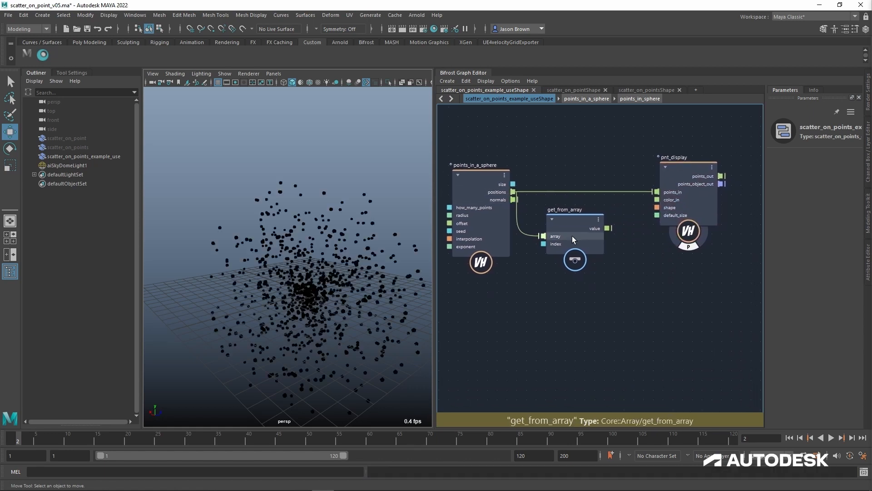
Space out get_from_array and pnt_display and add a build_array node between them.
{"action": "left_click_drag", "start_coordinate": [572, 236], "coordinate": [585, 276]}
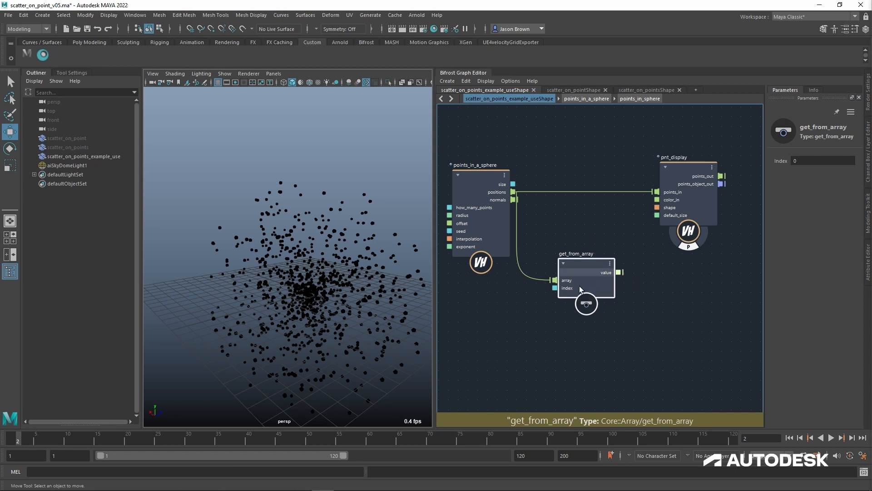
{"action": "middle_click_drag", "start_coordinate": [702, 321], "coordinate": [657, 360]}
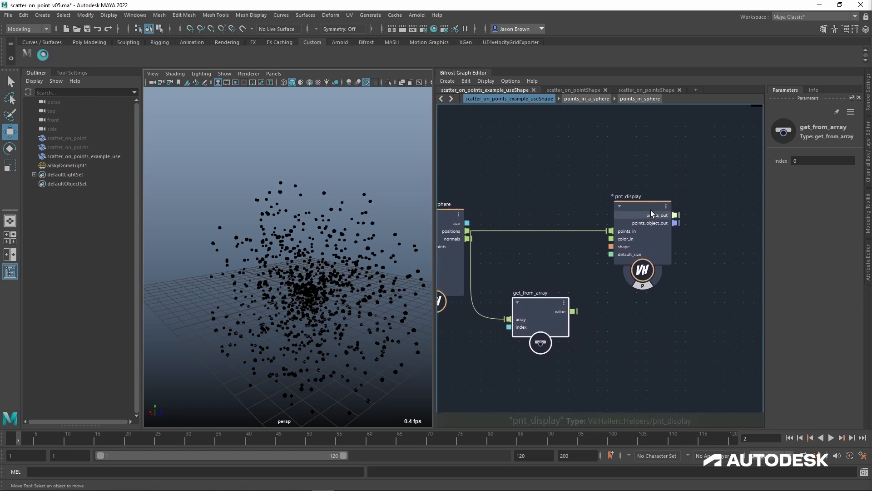
{"action": "left_click_drag", "start_coordinate": [651, 210], "coordinate": [724, 209]}
{"action": "key", "text": "Tab"}
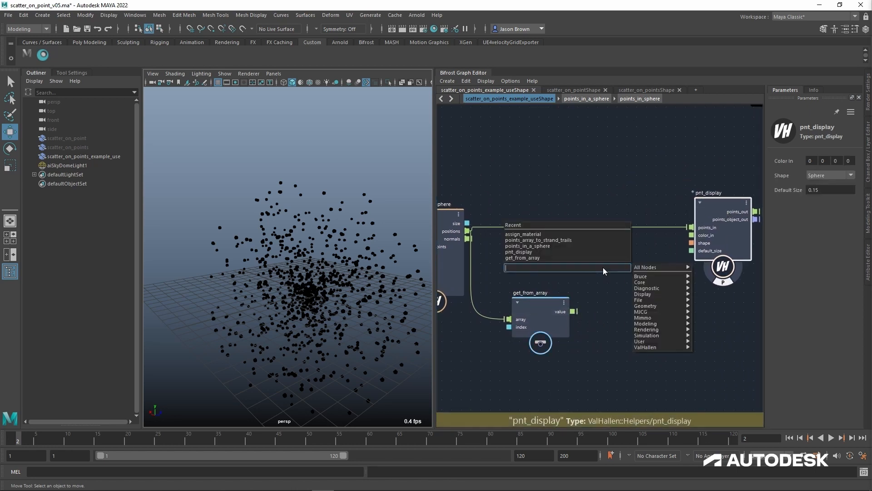
{"action": "type", "text": "build"}
{"action": "key", "text": "Down"}
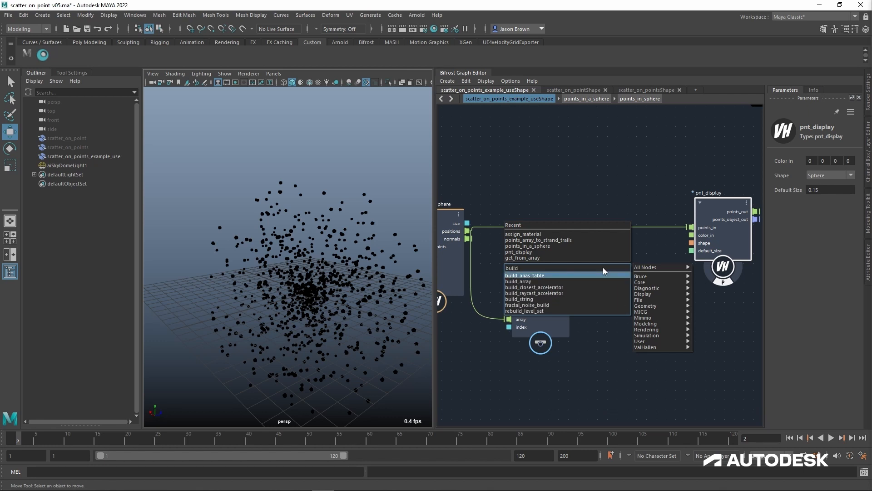
{"action": "key", "text": "Down"}
{"action": "key", "text": "Return"}
{"action": "left_click_drag", "start_coordinate": [606, 271], "coordinate": [621, 256]}
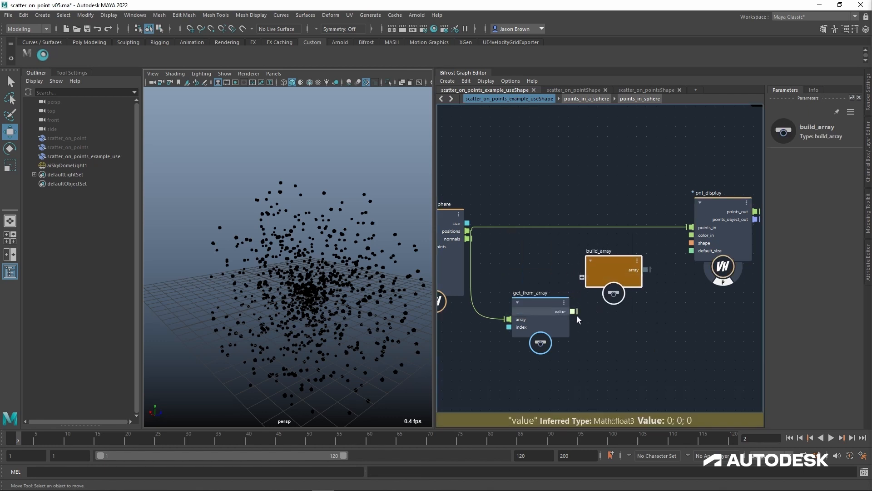
Connect the get_from_array value through build_array into the points_in input of pnt_display.
{"action": "left_click_drag", "start_coordinate": [573, 311], "coordinate": [691, 227]}
{"action": "left_click_drag", "start_coordinate": [617, 282], "coordinate": [620, 281]}
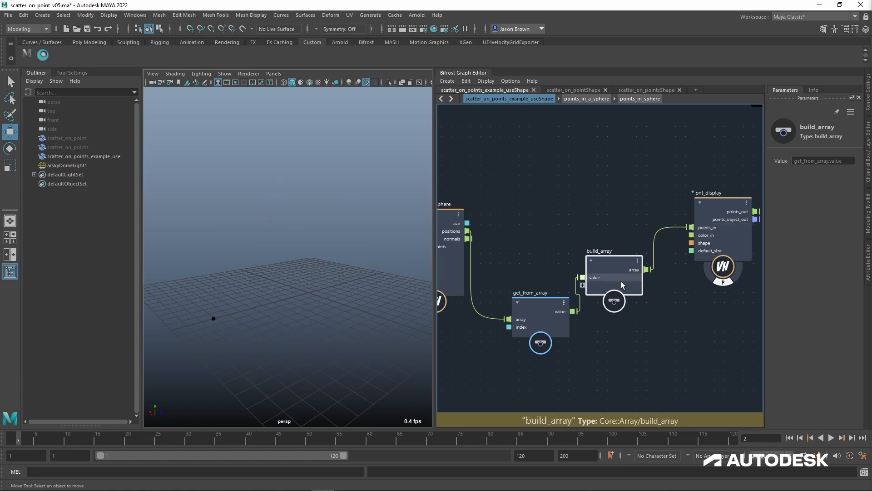
Set the index of get_from_array to 248.
{"action": "left_click", "coordinate": [544, 310]}
{"action": "left_click", "coordinate": [834, 163]}
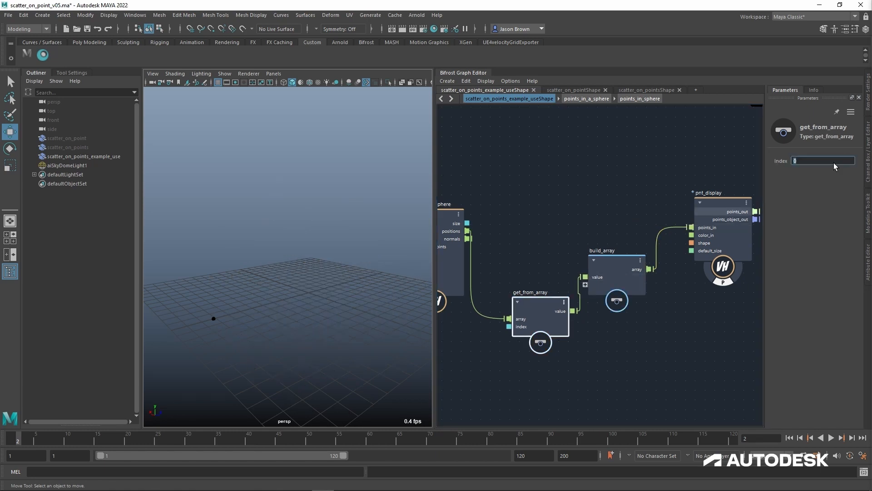
{"action": "type", "text": "248"}
{"action": "key", "text": "Return"}
{"action": "left_click_drag", "start_coordinate": [316, 267], "coordinate": [398, 253], "text": "alt"}
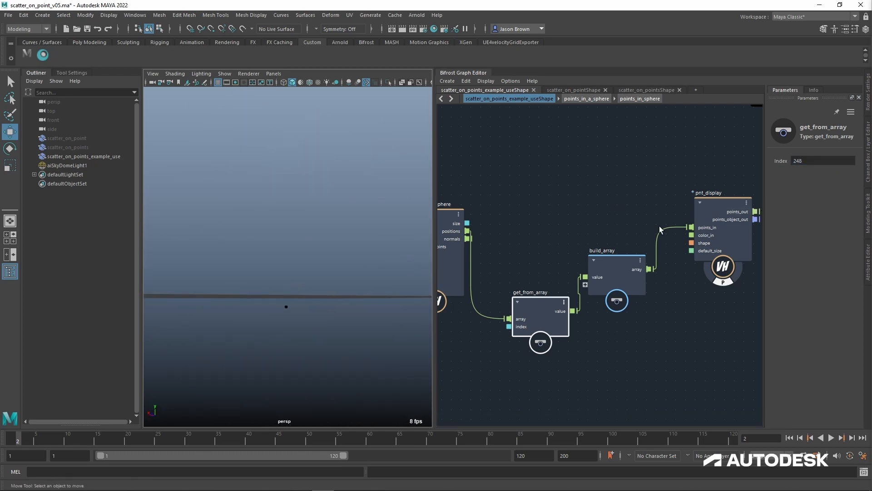
Vary the seed of points_in_a_sphere, ending at 26913.
{"action": "left_click", "coordinate": [452, 225]}
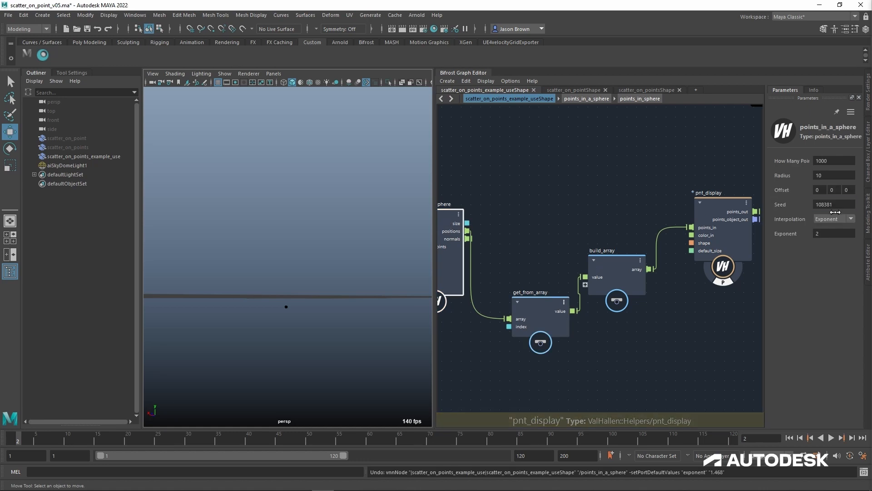
{"action": "left_click_drag", "start_coordinate": [835, 212], "coordinate": [851, 224]}
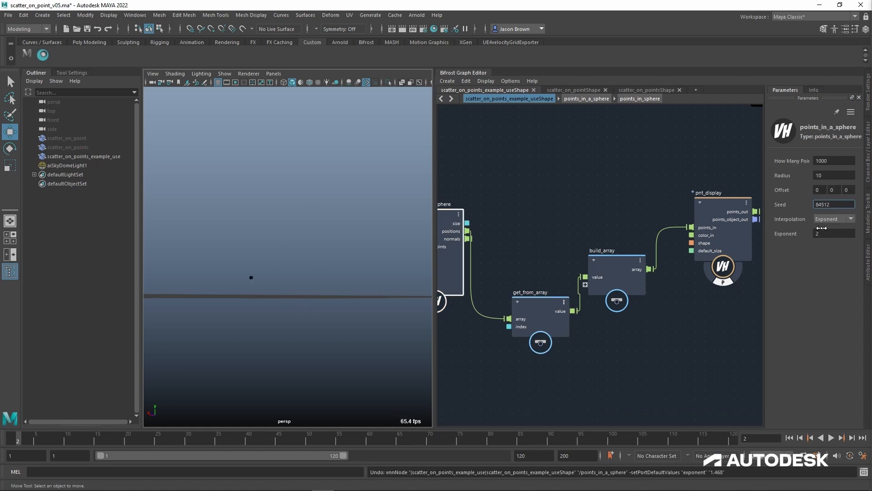
{"action": "left_click_drag", "start_coordinate": [778, 230], "coordinate": [770, 229]}
Color the displayed point green by setting the second Color In value of pnt_display to 1.
{"action": "left_click", "coordinate": [725, 227]}
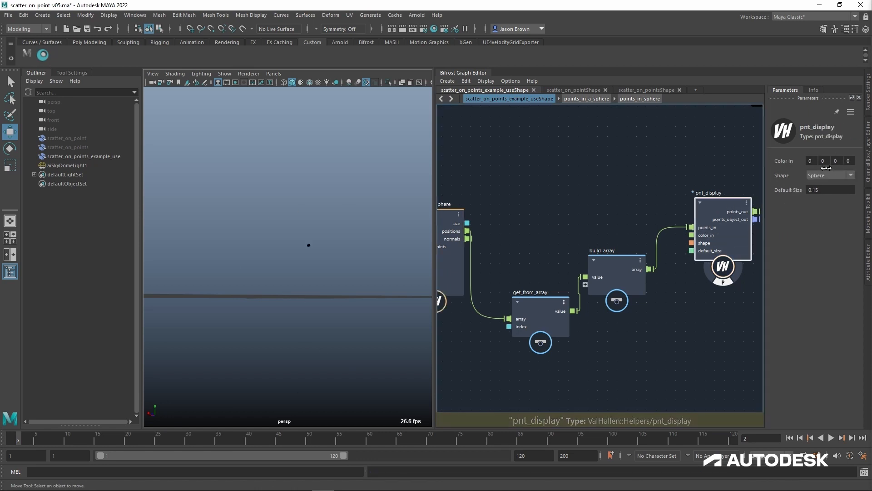
{"action": "left_click", "coordinate": [826, 167]}
{"action": "type", "text": "1"}
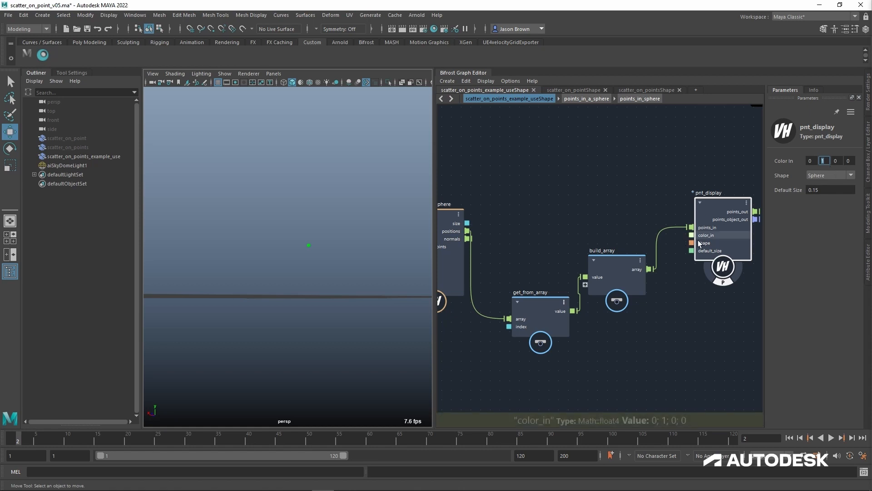
Set the seed of points_in_a_sphere to 49382 and its radius to 2.
{"action": "left_click", "coordinate": [470, 225]}
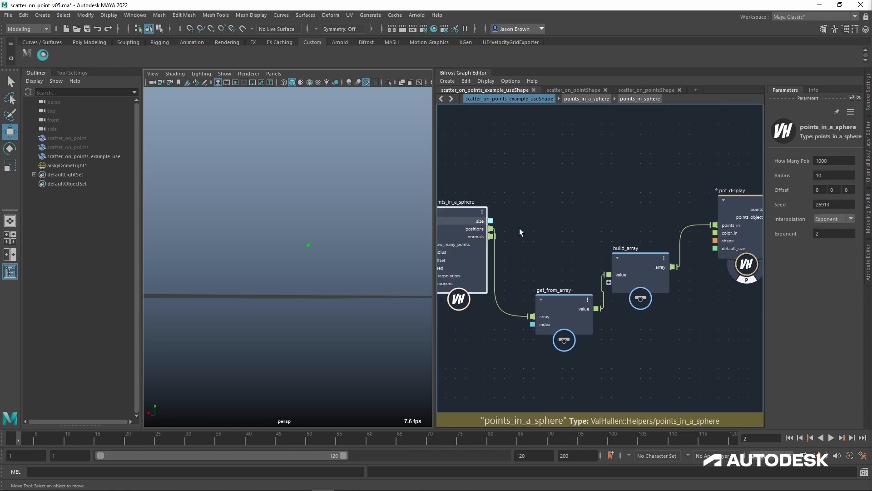
{"action": "left_click_drag", "start_coordinate": [849, 211], "coordinate": [867, 209]}
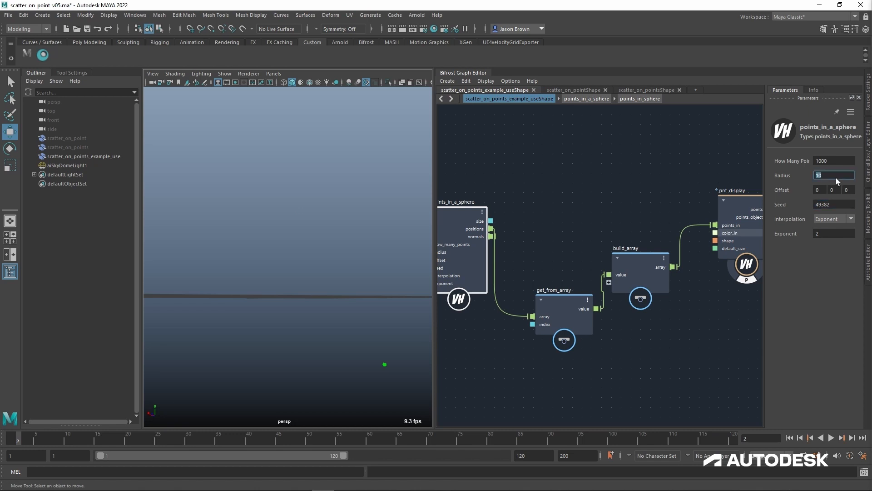
{"action": "key", "text": "Return"}
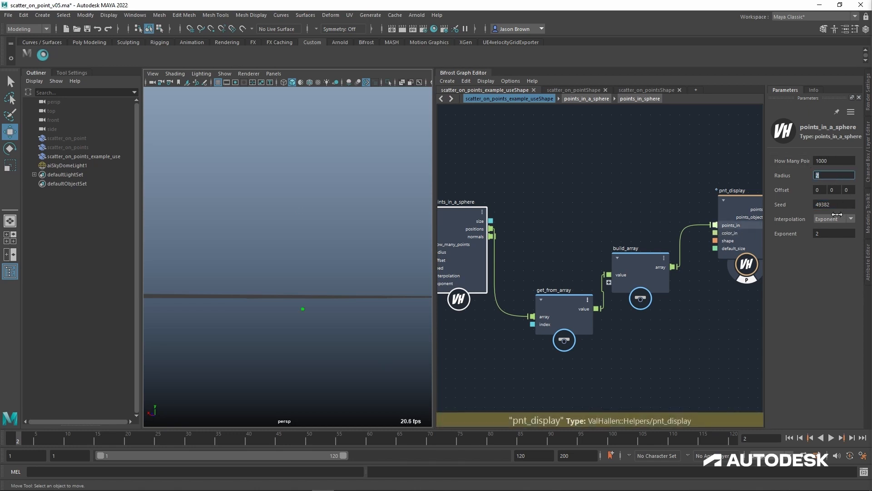
Raise the seed of points_in_a_sphere to 792925 and on to 3670487 while watching the green point up close.
{"action": "left_click_drag", "start_coordinate": [837, 209], "coordinate": [868, 215]}
{"action": "mouse_move", "coordinate": [331, 273]}
{"action": "left_mouse_down", "text": "alt"}
{"action": "mouse_move", "coordinate": [324, 289]}
{"action": "mouse_move", "coordinate": [320, 278]}
{"action": "left_mouse_up", "text": "alt"}
{"action": "scroll", "coordinate": [320, 278], "scroll_direction": "up", "scroll_amount": 5}
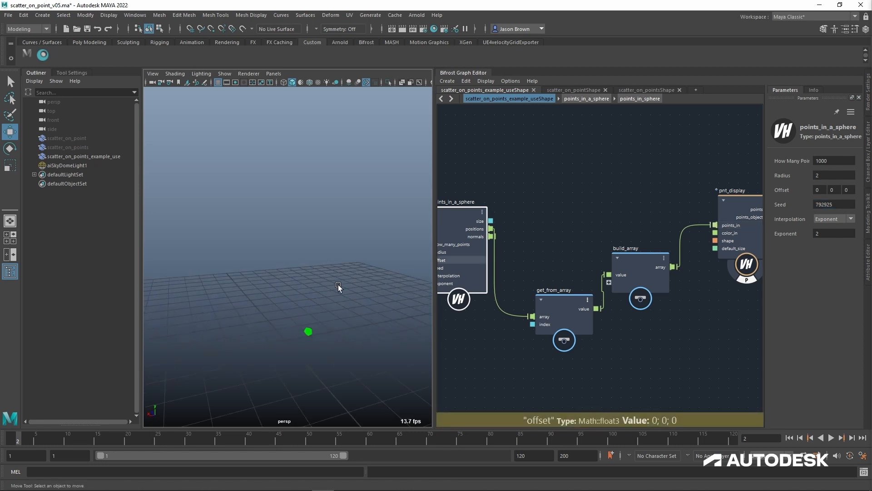
{"action": "middle_click_drag", "start_coordinate": [338, 284], "coordinate": [343, 228], "text": "alt"}
{"action": "left_click_drag", "start_coordinate": [344, 229], "coordinate": [356, 230], "text": "alt"}
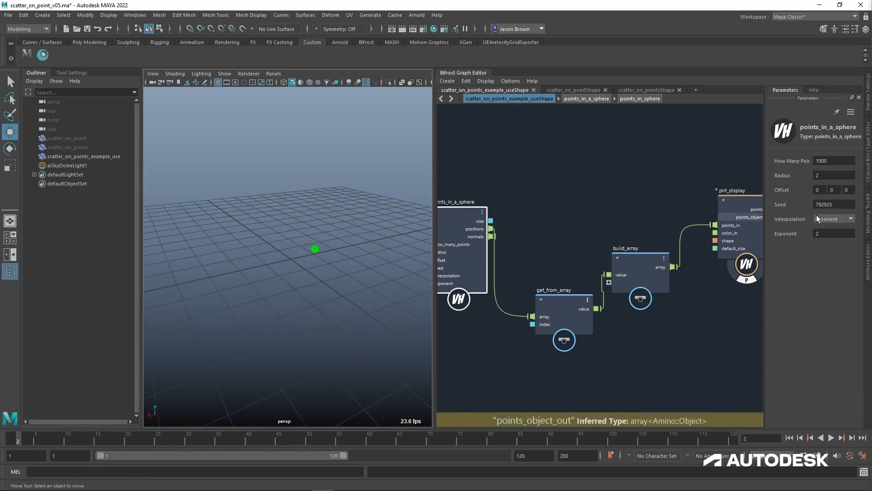
{"action": "left_click_drag", "start_coordinate": [827, 212], "coordinate": [853, 212]}
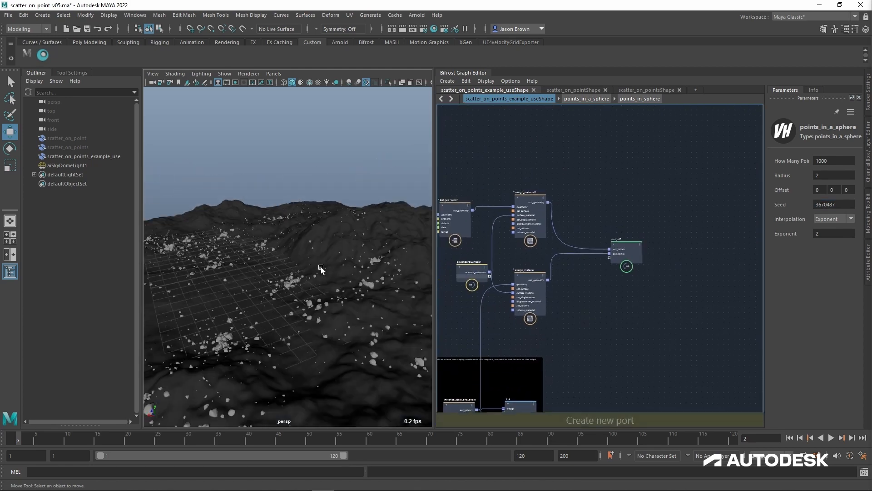
Examine the rock-scattered terrain and its node network, and open the scatter_on_pointShape graph.
{"action": "left_click_drag", "start_coordinate": [272, 255], "coordinate": [340, 261], "text": "alt"}
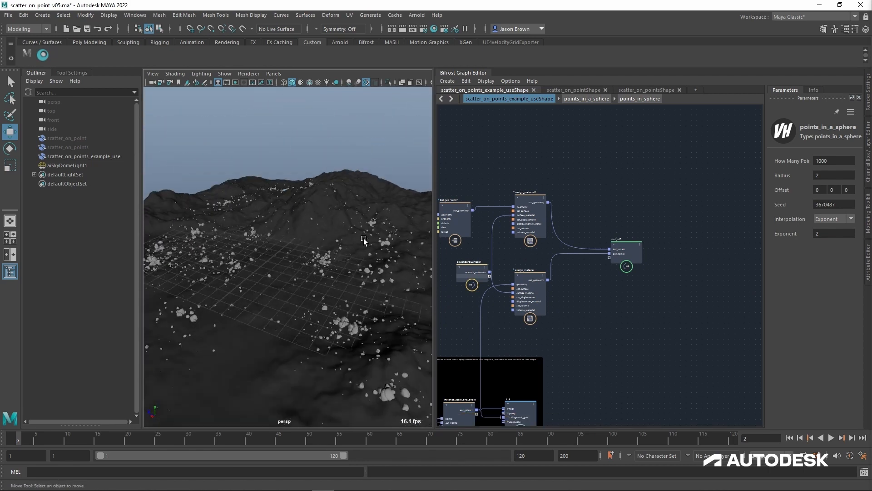
{"action": "middle_click_drag", "start_coordinate": [544, 323], "coordinate": [636, 323], "text": "alt"}
{"action": "middle_click_drag", "start_coordinate": [563, 321], "coordinate": [704, 318], "text": "alt"}
{"action": "middle_click_drag", "start_coordinate": [581, 311], "coordinate": [655, 317], "text": "alt"}
{"action": "left_click", "coordinate": [579, 190]}
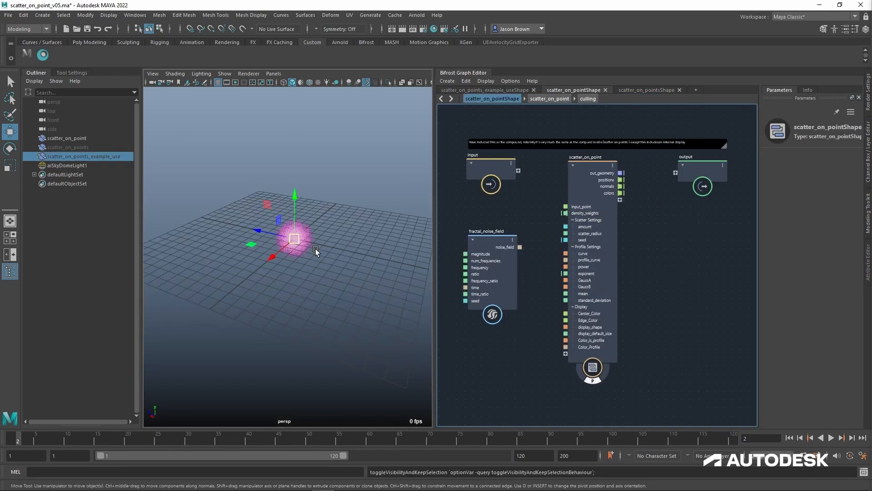
Examine the scattered point cloud up close and the generate_points_in_a_sphere node inside the scatter_on_point compound.
{"action": "right_click_drag", "start_coordinate": [327, 265], "coordinate": [518, 283], "text": "alt"}
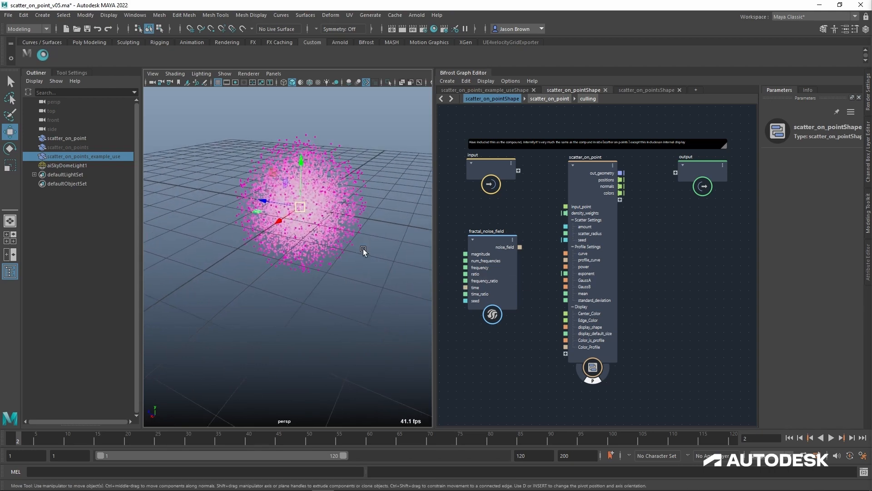
{"action": "middle_click_drag", "start_coordinate": [364, 251], "coordinate": [325, 312], "text": "alt"}
{"action": "mouse_move", "coordinate": [323, 295]}
{"action": "left_mouse_down", "text": "alt"}
{"action": "mouse_move", "coordinate": [318, 268]}
{"action": "mouse_move", "coordinate": [314, 285]}
{"action": "left_mouse_up", "text": "alt"}
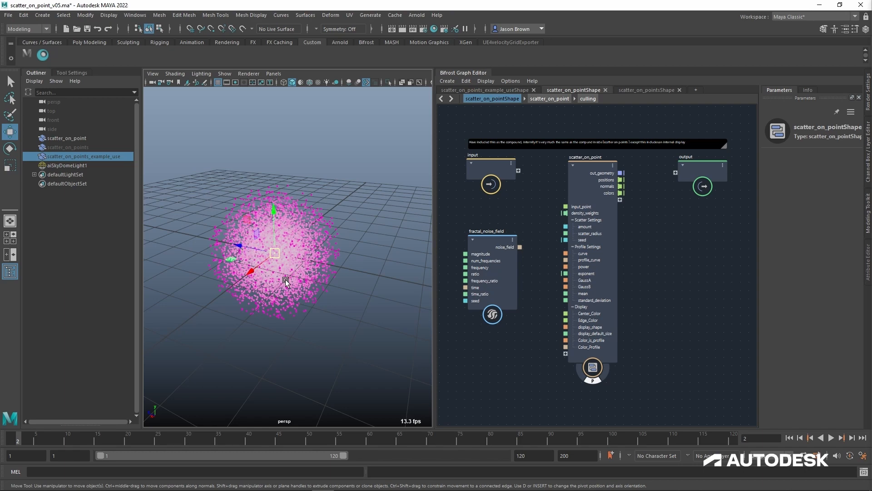
{"action": "double_click", "coordinate": [585, 171]}
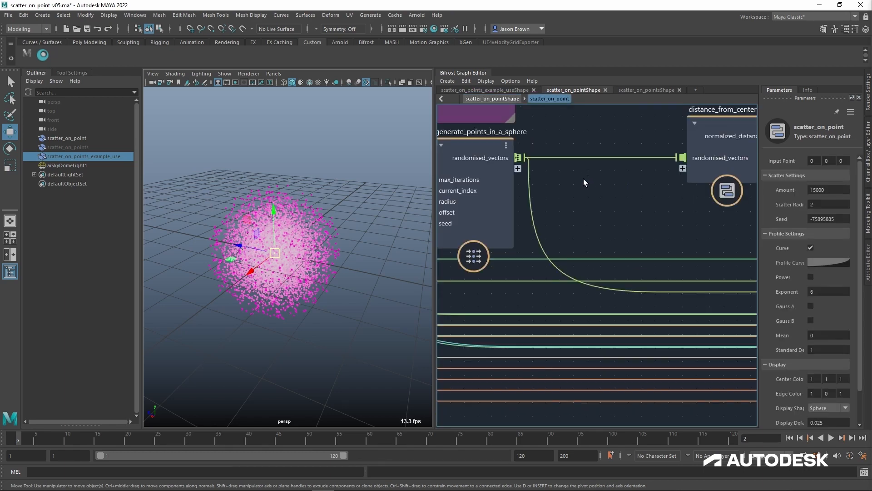
{"action": "scroll", "coordinate": [585, 208], "scroll_direction": "down", "scroll_amount": 2}
{"action": "middle_click_drag", "start_coordinate": [632, 220], "coordinate": [723, 280], "text": "alt"}
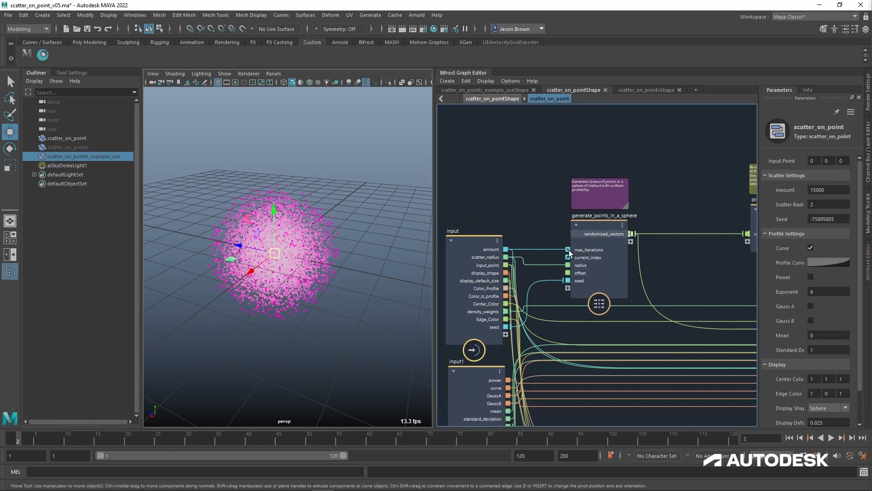
{"action": "key", "text": "u"}
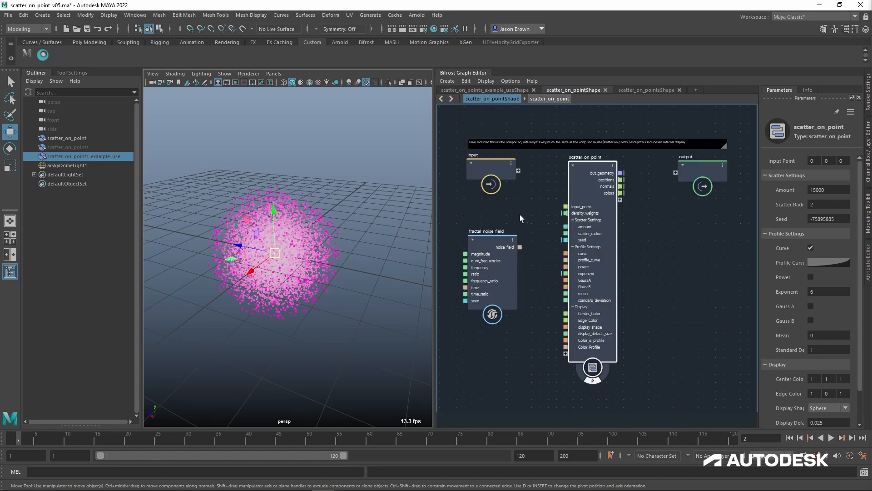
Raise the amount of scatter_on_point to 25000 and on to 250000, inspecting the denser sphere of points.
{"action": "left_click", "coordinate": [835, 191]}
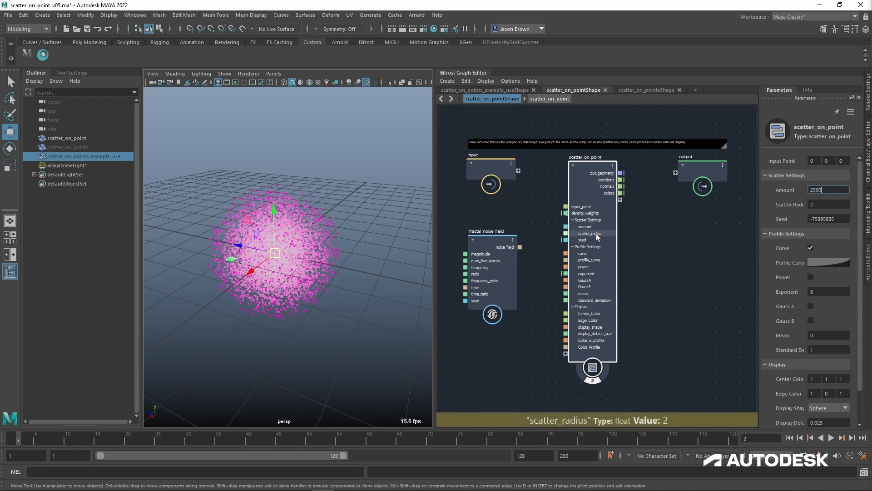
{"action": "type", "text": "25000"}
{"action": "key", "text": "Return"}
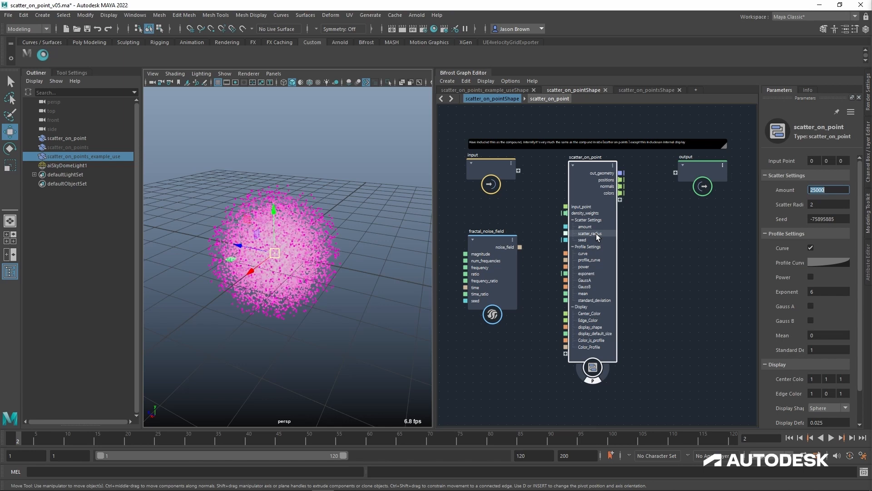
{"action": "type", "text": "0"}
{"action": "key", "text": "Return"}
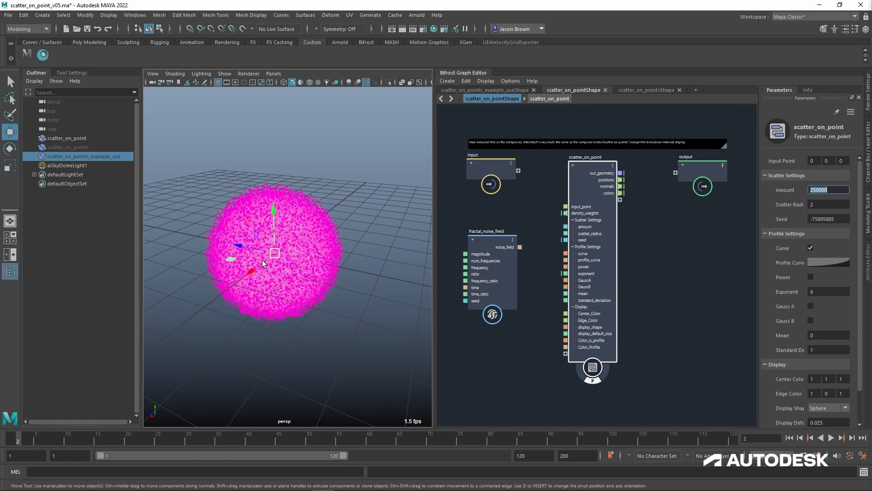
{"action": "left_click_drag", "start_coordinate": [320, 240], "coordinate": [286, 256], "text": "alt"}
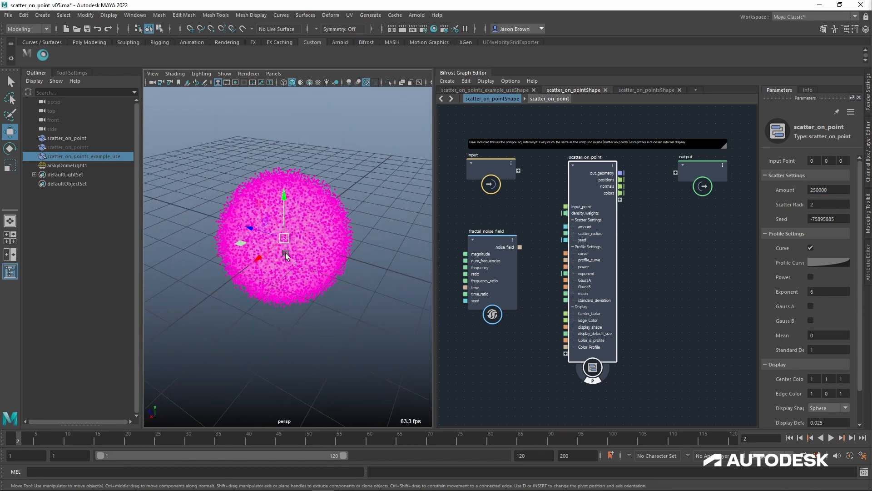
{"action": "left_click", "coordinate": [286, 253]}
{"action": "key", "text": "f"}
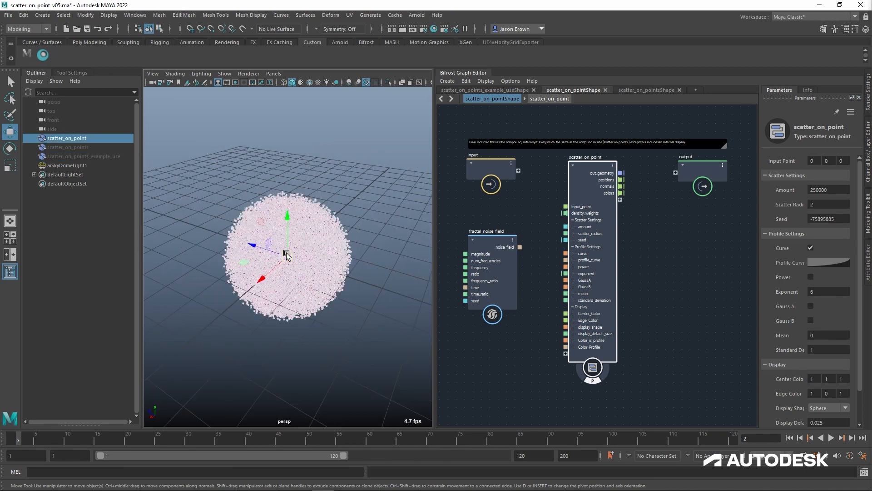
{"action": "left_click", "coordinate": [326, 155]}
{"action": "left_click_drag", "start_coordinate": [293, 213], "coordinate": [311, 218], "text": "alt"}
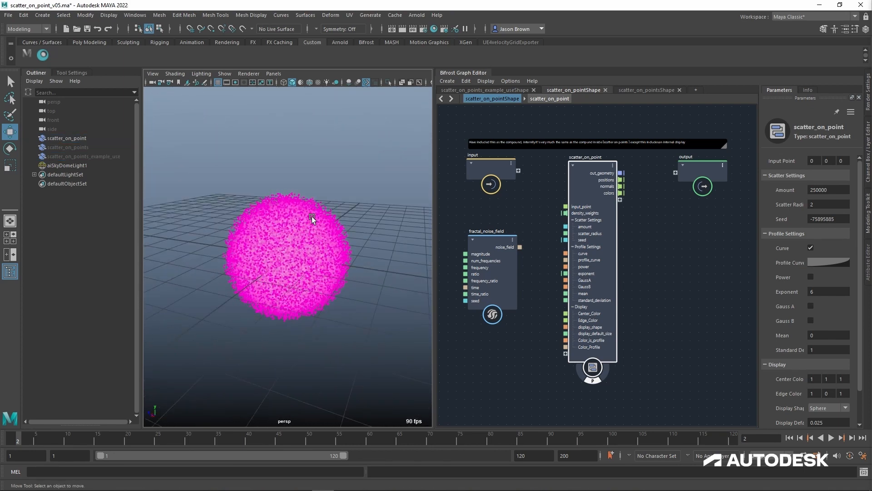
{"action": "scroll", "coordinate": [316, 221], "scroll_direction": "up", "scroll_amount": 3}
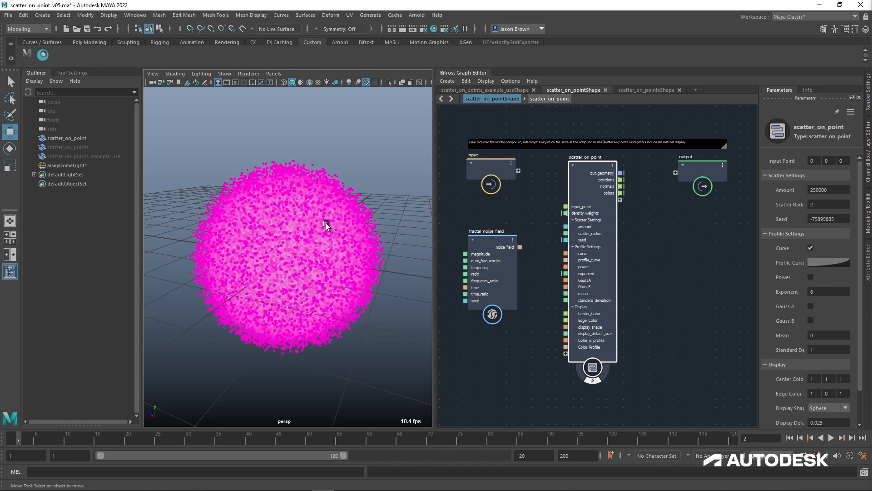
Show the scatter_on_point parameters again and widen their pane so that full names and values are readable.
{"action": "left_click", "coordinate": [543, 224]}
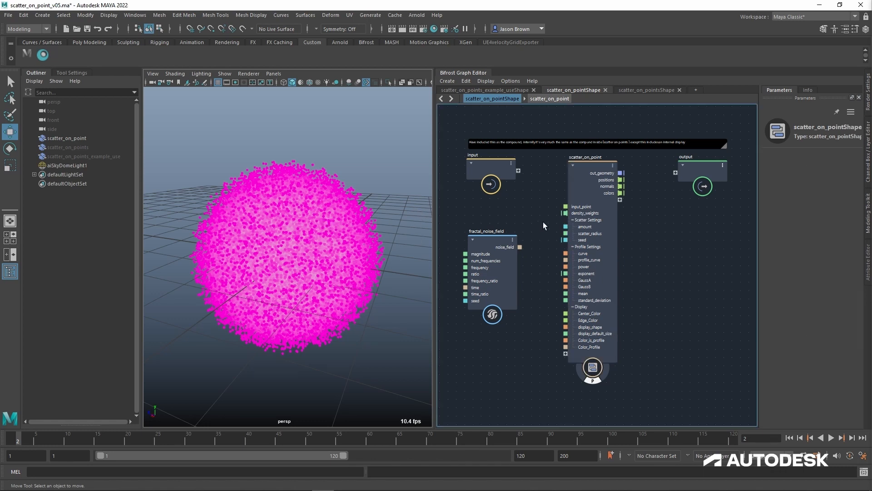
{"action": "left_click", "coordinate": [583, 169]}
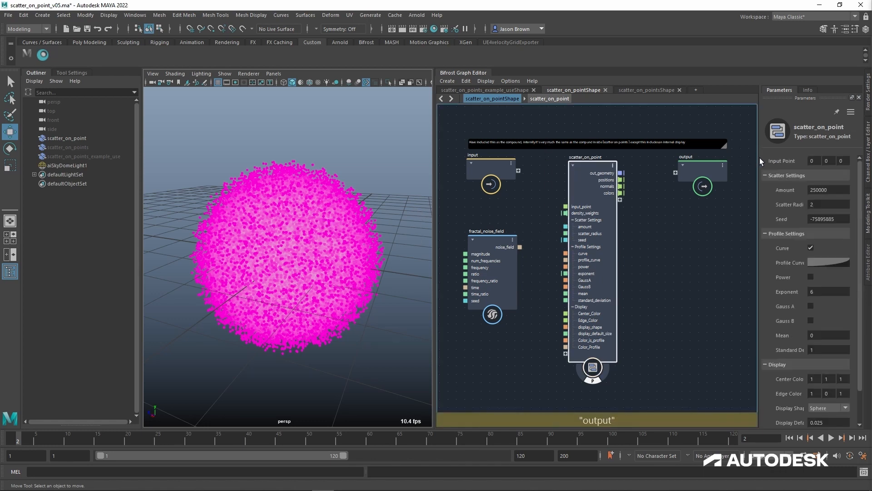
{"action": "left_click_drag", "start_coordinate": [762, 159], "coordinate": [664, 165]}
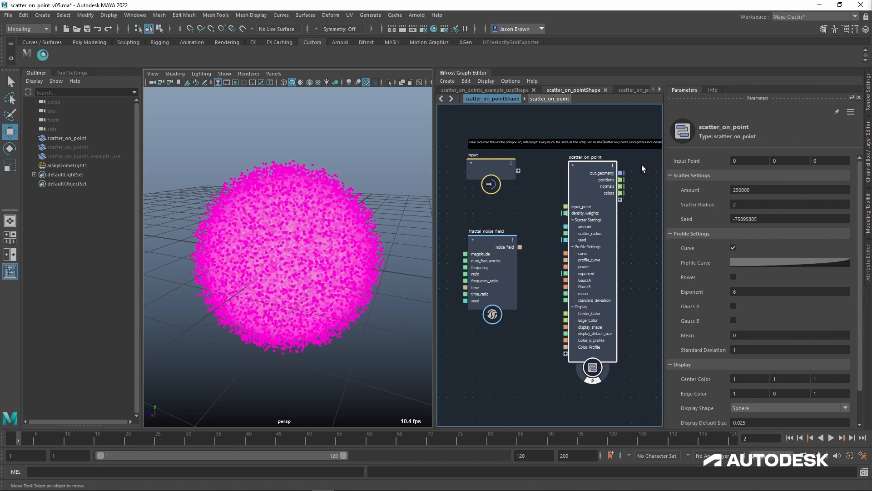
{"action": "key", "text": "f"}
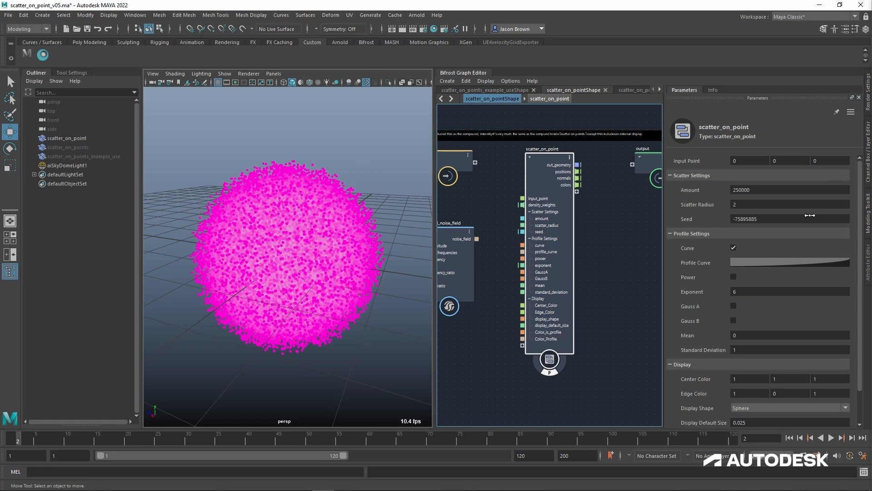
Disable the Curve profile of scatter_on_point and reduce its amount to 2550.
{"action": "left_click", "coordinate": [733, 248]}
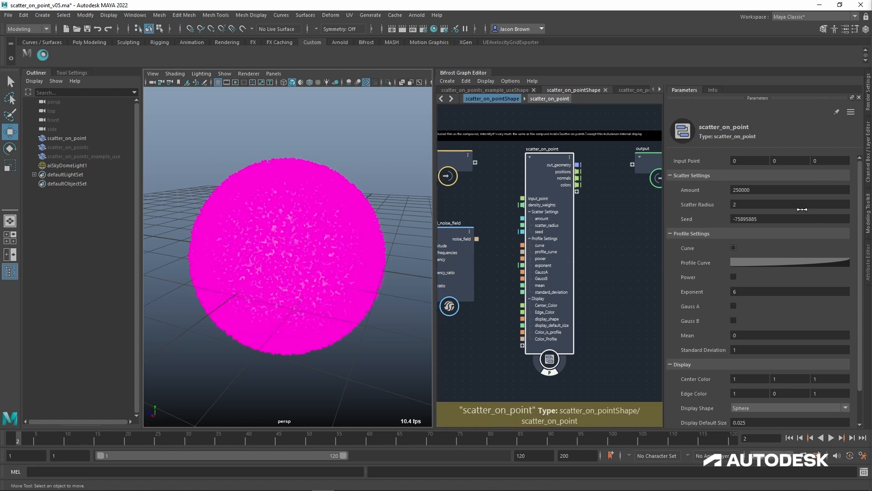
{"action": "double_click", "coordinate": [770, 195]}
{"action": "type", "text": "255"}
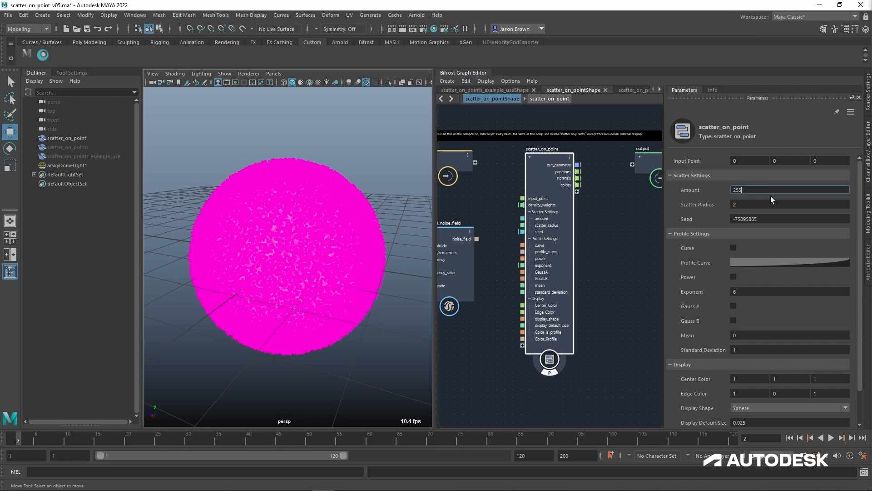
{"action": "type", "text": "0"}
{"action": "key", "text": "Return"}
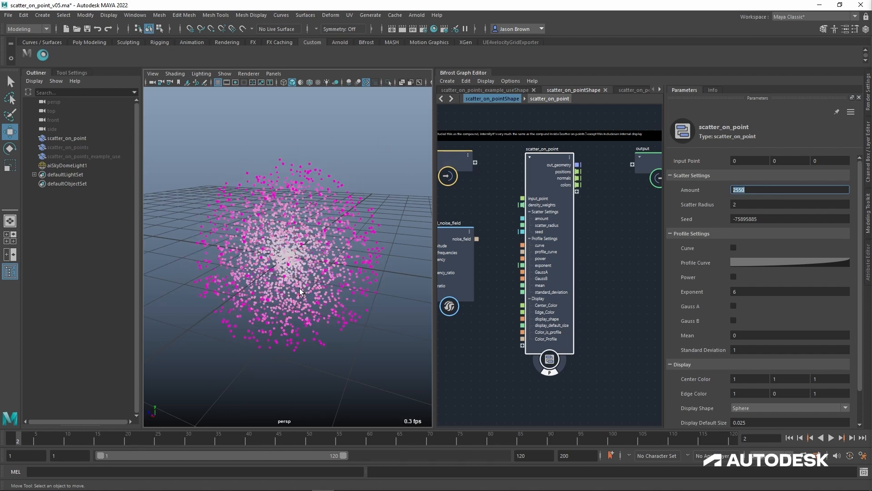
Set the amount of scatter_on_point to 25000 and enable the Curve profile again.
{"action": "type", "text": "25000"}
{"action": "key", "text": "Return"}
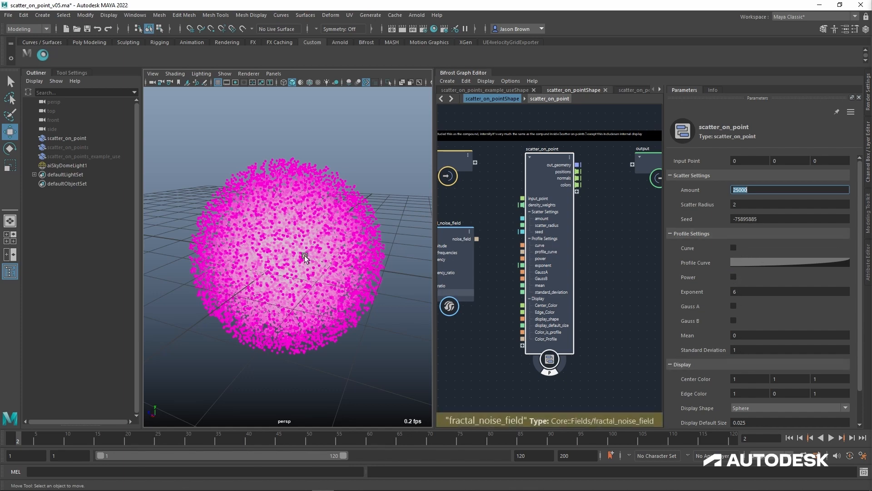
{"action": "left_click", "coordinate": [735, 248]}
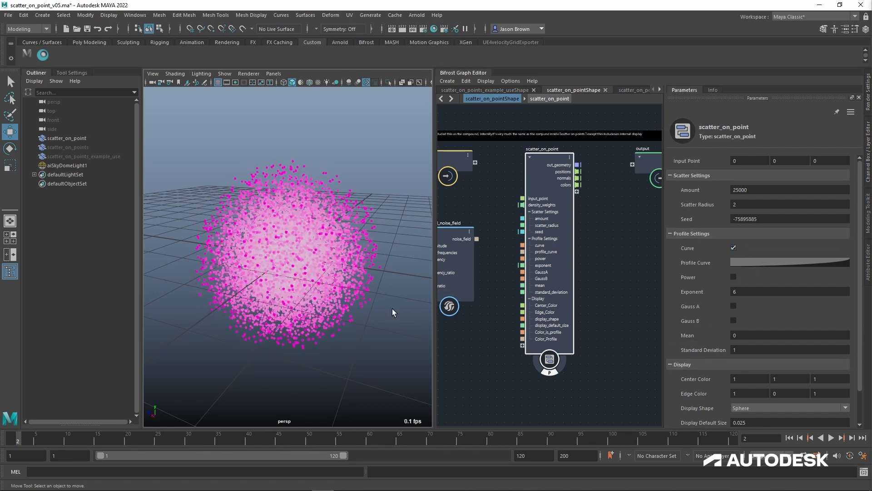
Reshape the profile curve to rise steeply from the start and flatten towards the end, using both end points' Bezier tangents.
{"action": "left_click", "coordinate": [759, 264]}
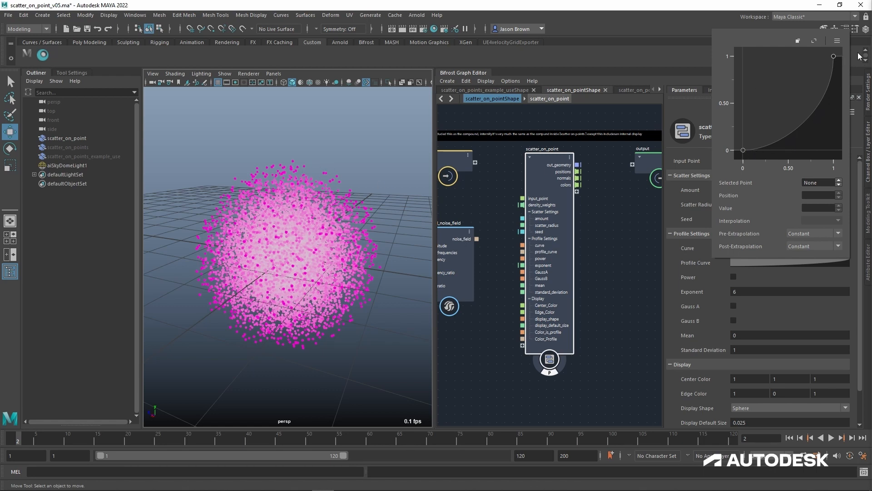
{"action": "left_click", "coordinate": [833, 56]}
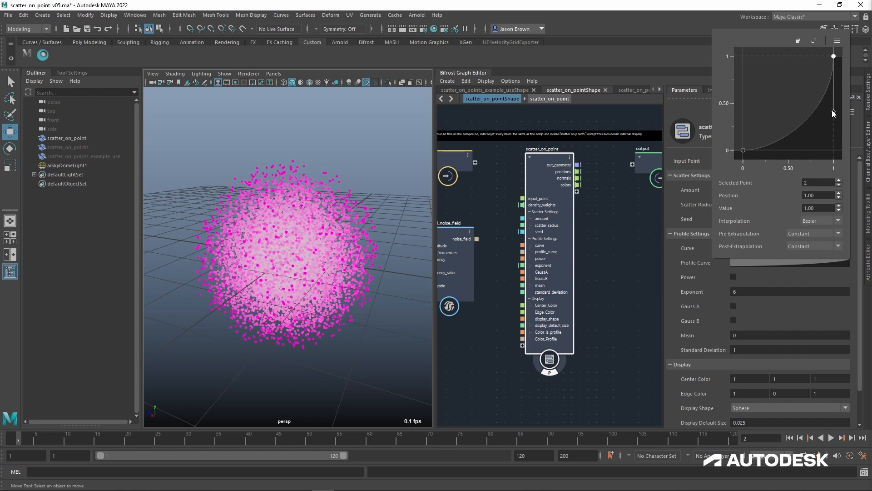
{"action": "left_click_drag", "start_coordinate": [832, 110], "coordinate": [778, 56]}
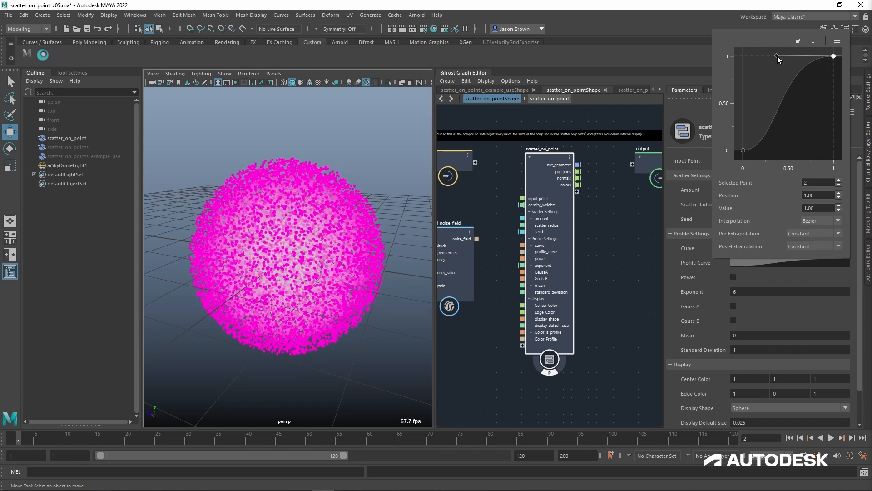
{"action": "left_click", "coordinate": [744, 150]}
{"action": "left_click_drag", "start_coordinate": [778, 151], "coordinate": [743, 82]}
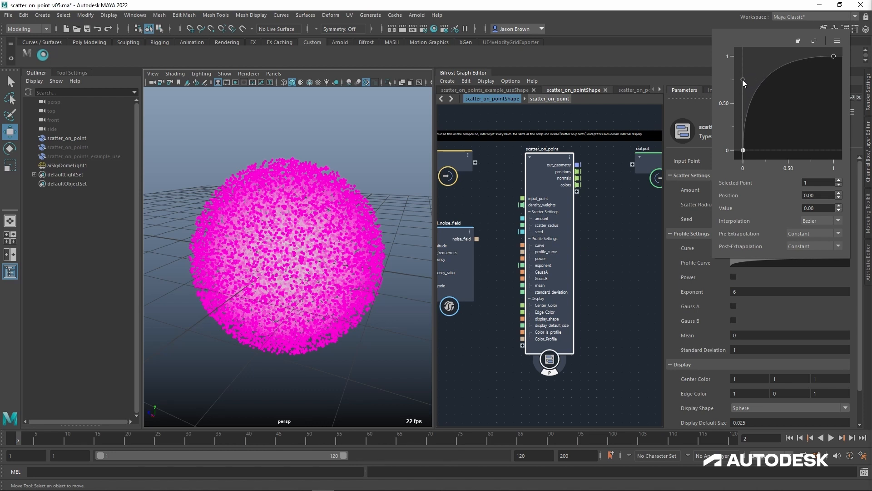
{"action": "left_click", "coordinate": [775, 315]}
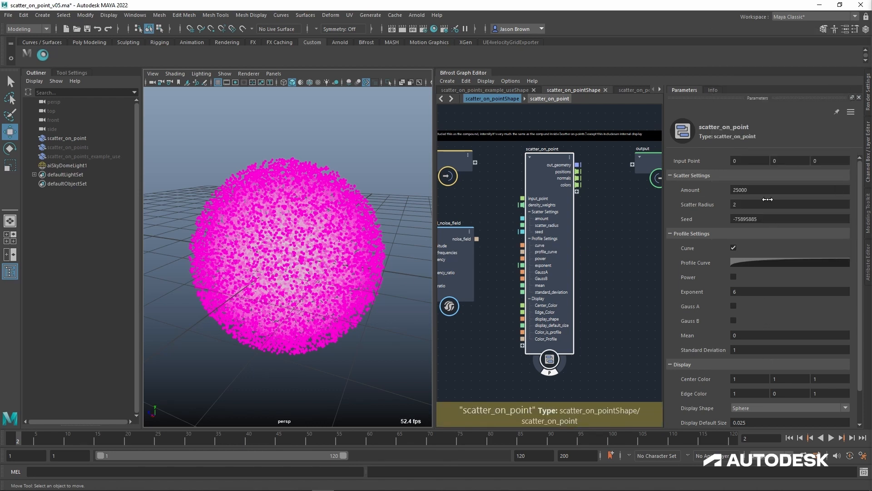
Try a scatter radius of 2.405 before resetting it to 2, and set the seed to 28795846.
{"action": "left_click_drag", "start_coordinate": [743, 211], "coordinate": [760, 210]}
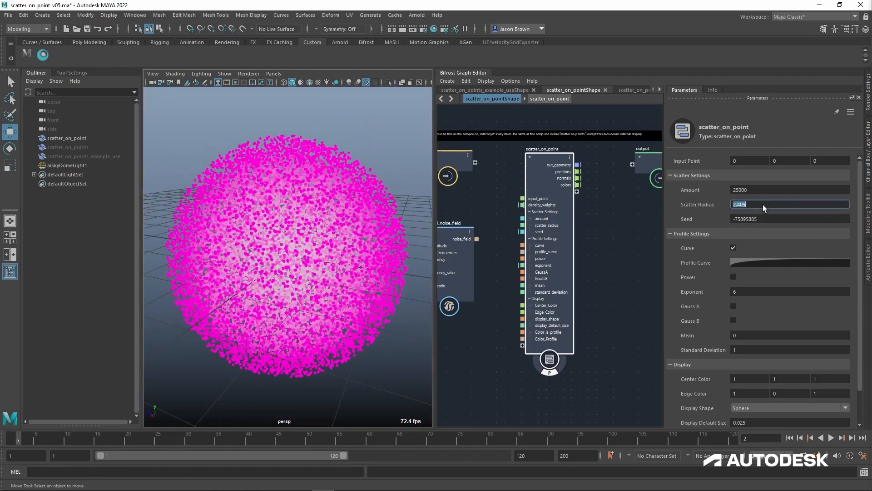
{"action": "key", "text": "Return"}
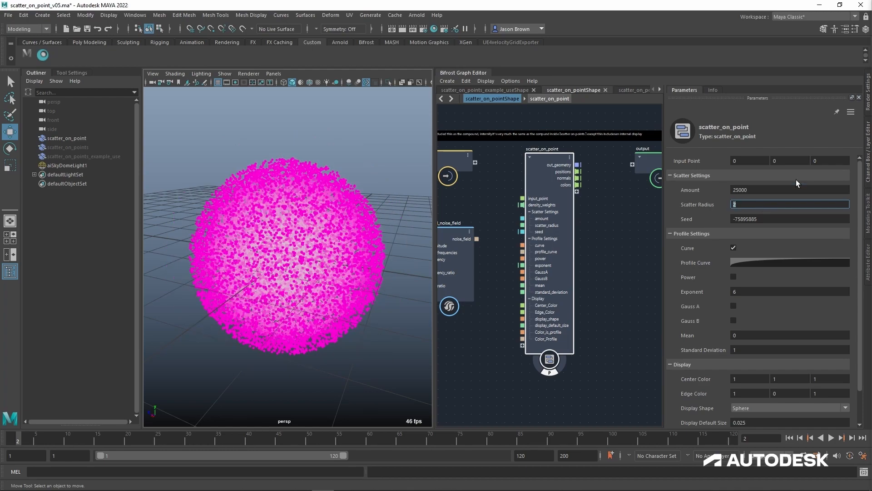
{"action": "left_click_drag", "start_coordinate": [769, 225], "coordinate": [821, 235]}
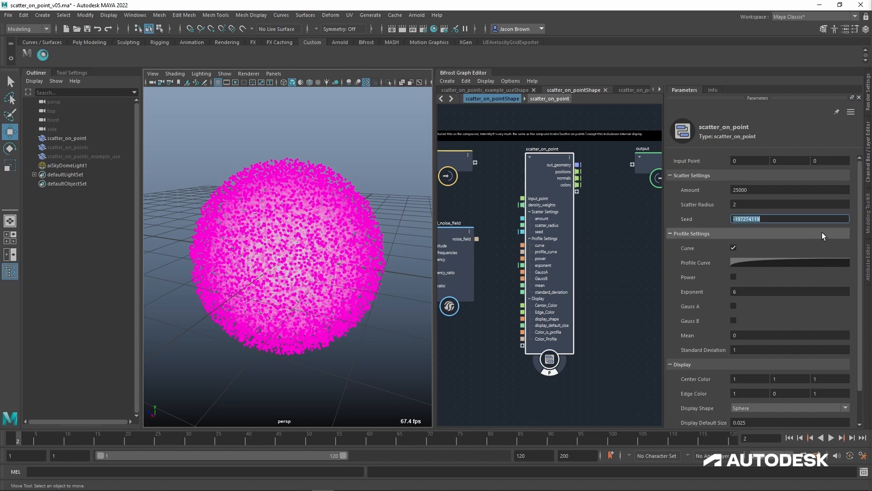
{"action": "type", "text": "28795846"}
{"action": "key", "text": "Return"}
Try offsetting the input point to about -0.2 in Y and -0.086 in X, resetting each value to 0.
{"action": "left_click_drag", "start_coordinate": [783, 161], "coordinate": [810, 161]}
{"action": "left_click_drag", "start_coordinate": [870, 160], "coordinate": [631, 181]}
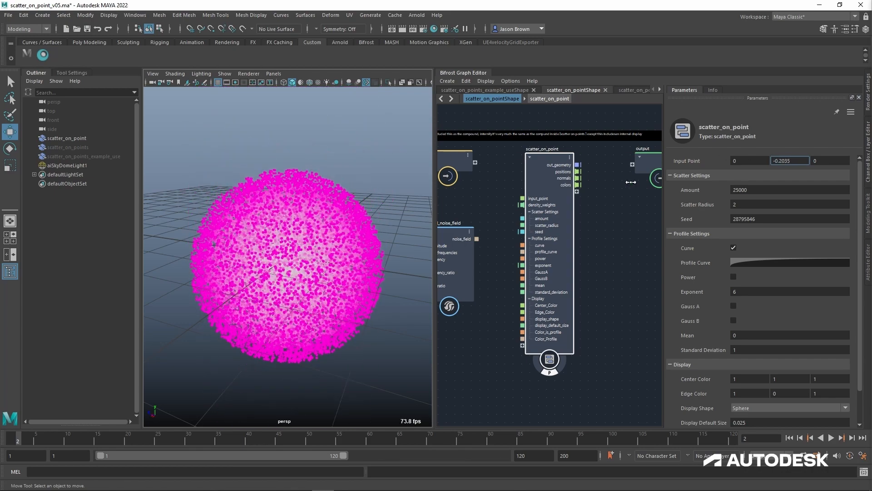
{"action": "key", "text": "ctrl+z"}
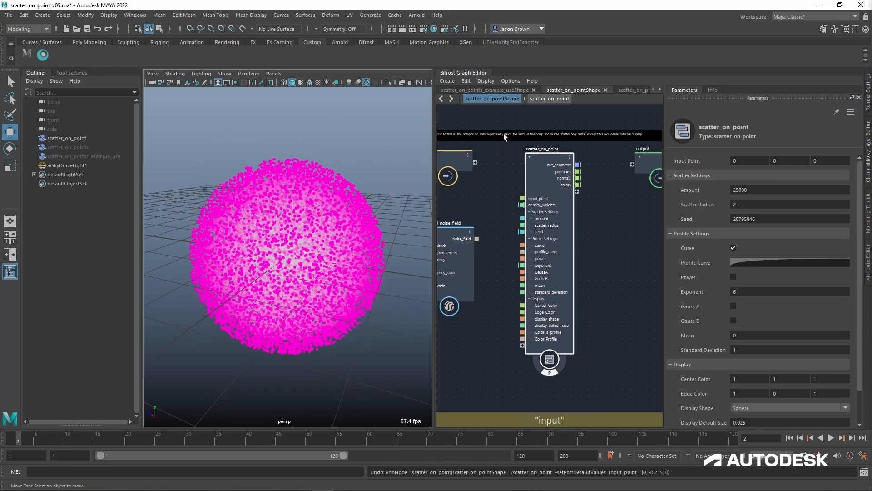
{"action": "mouse_move", "coordinate": [747, 161]}
{"action": "left_mouse_down"}
{"action": "mouse_move", "coordinate": [756, 161]}
{"action": "mouse_move", "coordinate": [729, 161]}
{"action": "mouse_move", "coordinate": [740, 162]}
{"action": "left_mouse_up"}
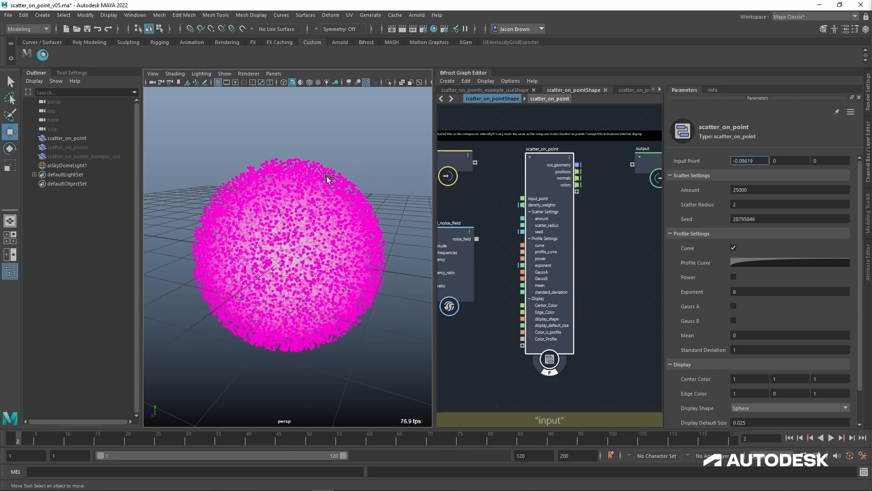
{"action": "left_click", "coordinate": [758, 164]}
{"action": "type", "text": "0"}
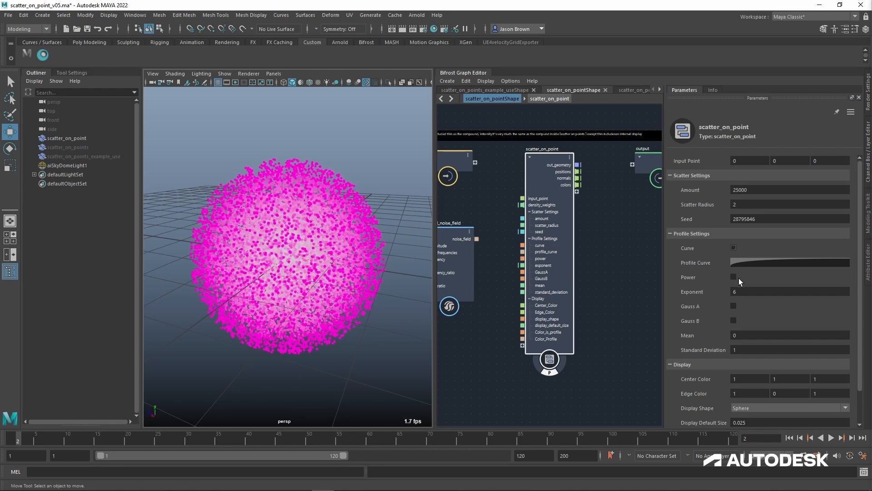
Switch the scatter profile from Curve to Power with an exponent of 4.818 and view the resulting cloud.
{"action": "left_click", "coordinate": [737, 278]}
{"action": "left_click_drag", "start_coordinate": [751, 298], "coordinate": [671, 272], "text": "ctrl"}
{"action": "left_click_drag", "start_coordinate": [800, 276], "coordinate": [700, 265], "text": "ctrl"}
{"action": "left_click_drag", "start_coordinate": [760, 263], "coordinate": [733, 267], "text": "ctrl"}
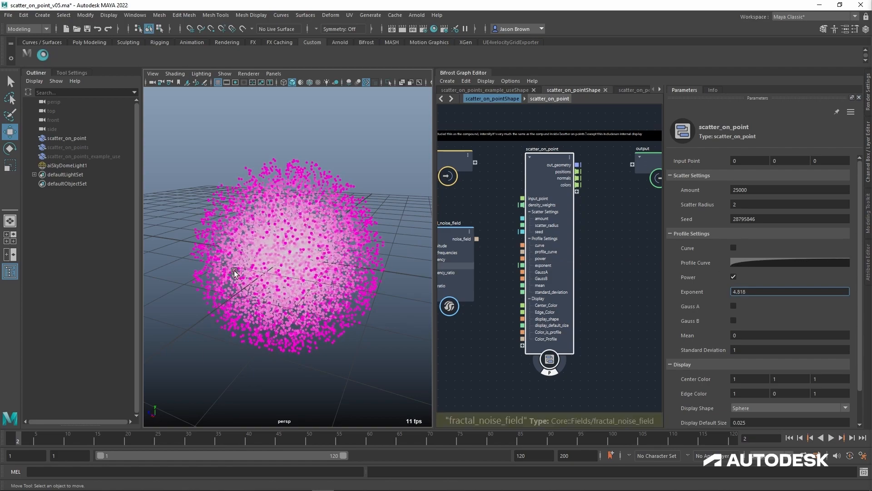
{"action": "left_click_drag", "start_coordinate": [232, 279], "coordinate": [364, 268], "text": "alt"}
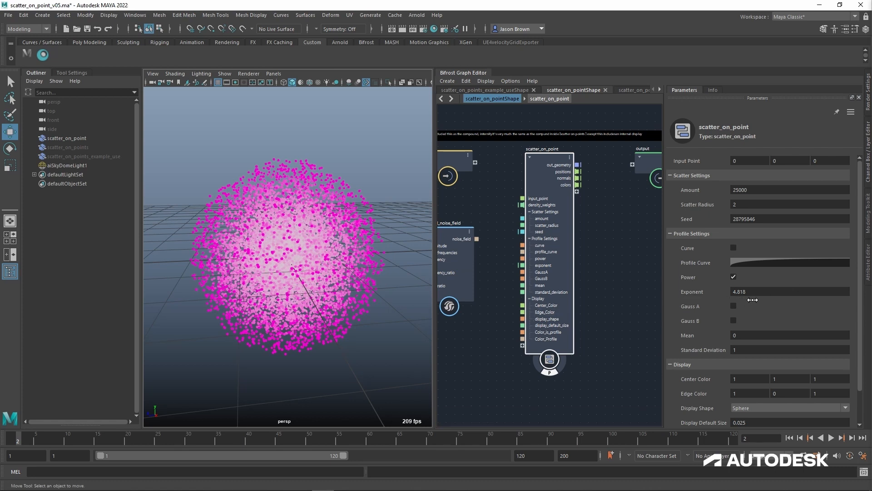
Set the Power exponent to 2 and switch the scatter profile from Power to Gauss A, viewing the wider cloud.
{"action": "left_click", "coordinate": [802, 294]}
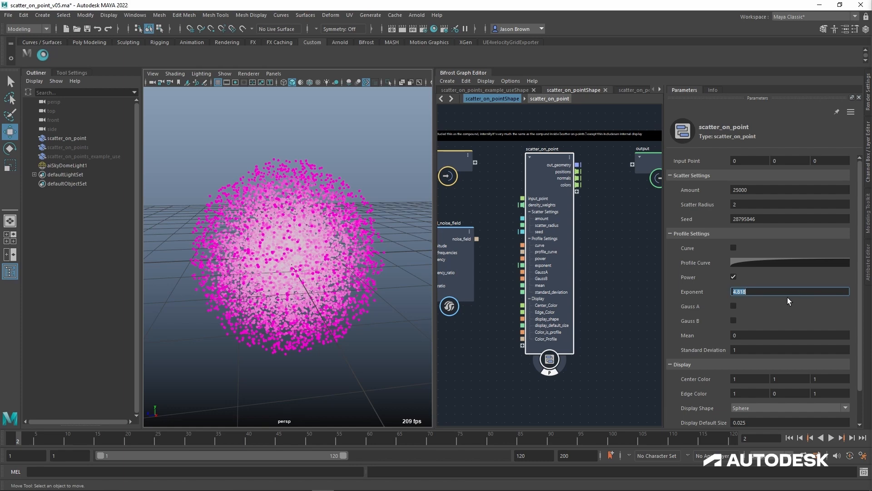
{"action": "type", "text": "2"}
{"action": "key", "text": "Return"}
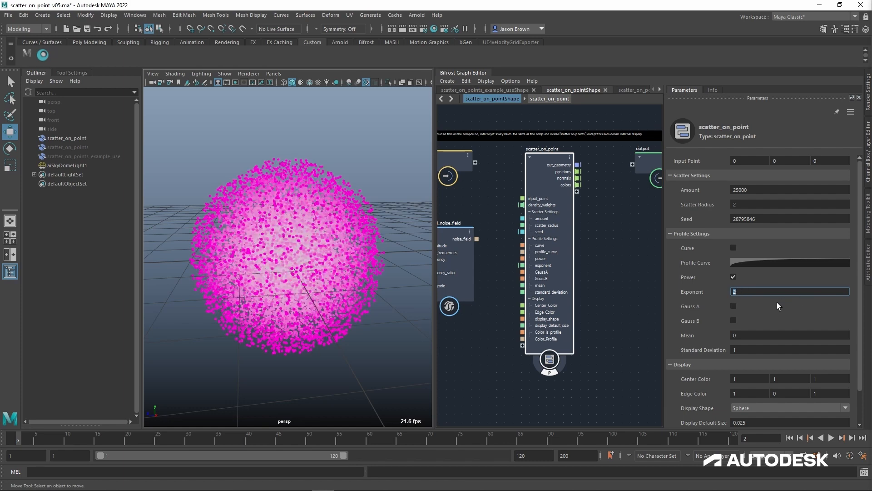
{"action": "left_click", "coordinate": [734, 276]}
{"action": "left_click", "coordinate": [735, 307]}
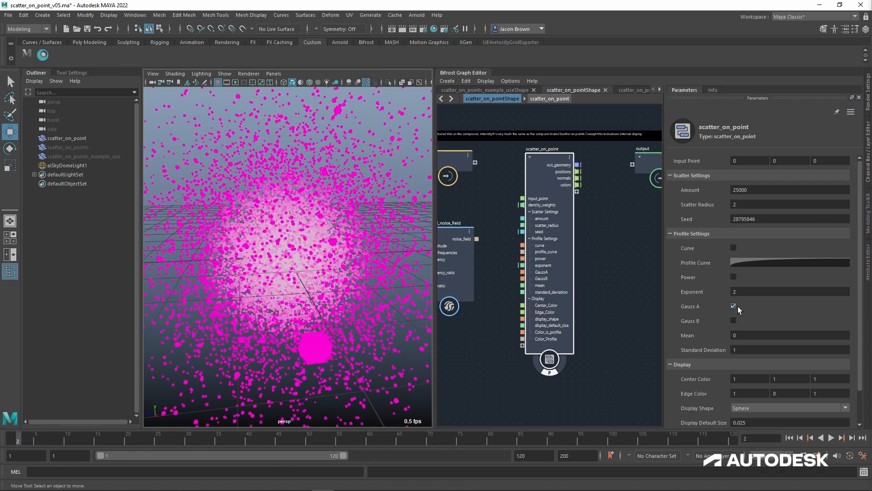
{"action": "left_click_drag", "start_coordinate": [335, 253], "coordinate": [344, 273], "text": "alt"}
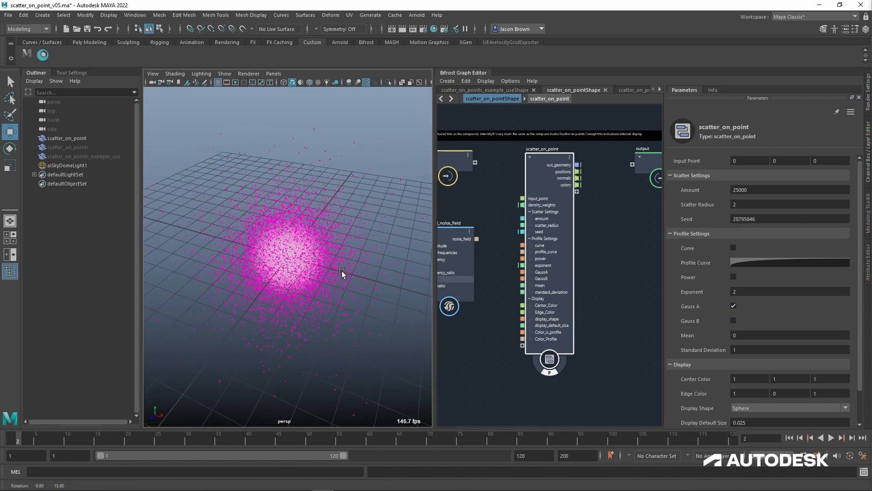
Open the profile curve in its own editor, raise its end point to 1.10, and replace it with a bell-shaped curve.
{"action": "left_click", "coordinate": [789, 264]}
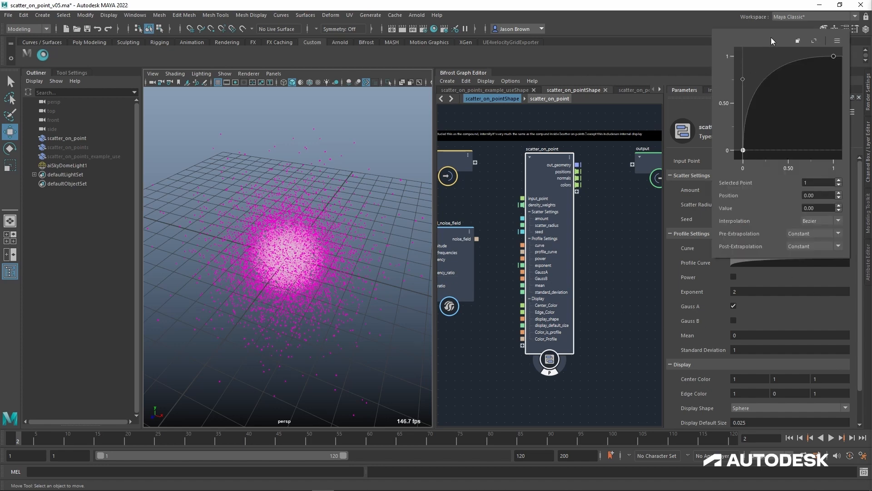
{"action": "left_click", "coordinate": [812, 41]}
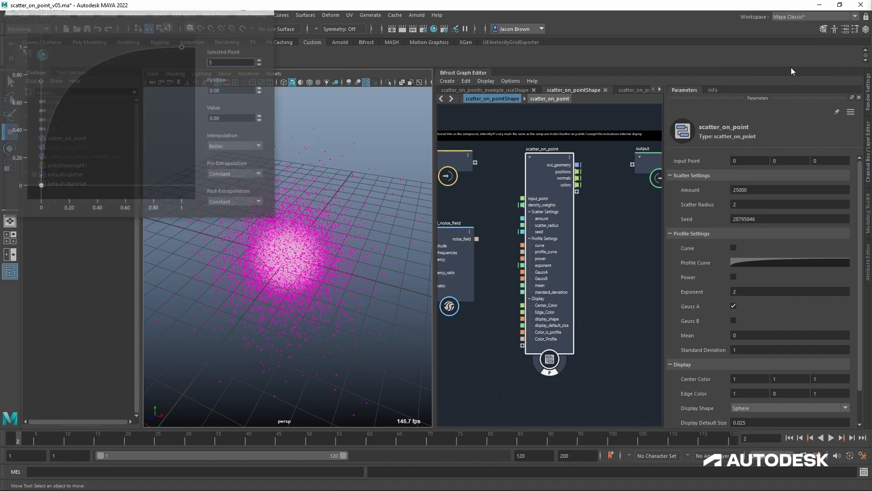
{"action": "left_click_drag", "start_coordinate": [132, 14], "coordinate": [552, 99]}
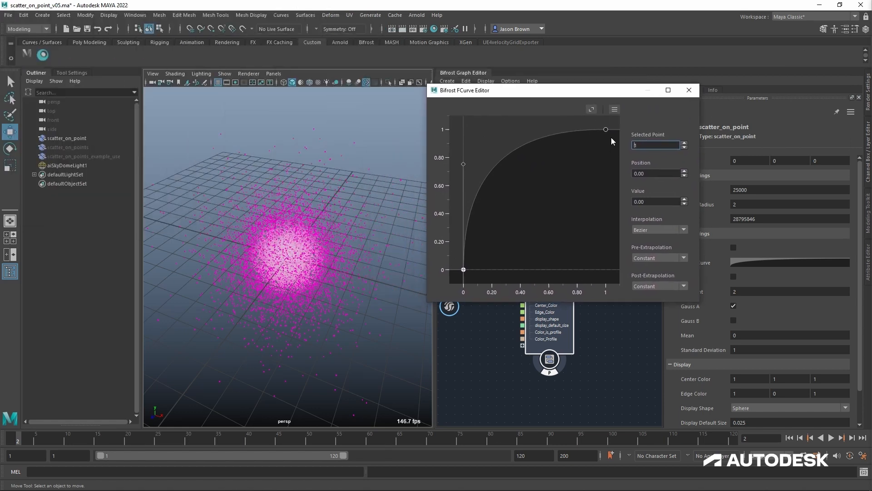
{"action": "mouse_move", "coordinate": [607, 132]}
{"action": "left_mouse_down"}
{"action": "mouse_move", "coordinate": [614, 226]}
{"action": "mouse_move", "coordinate": [603, 116]}
{"action": "left_mouse_up"}
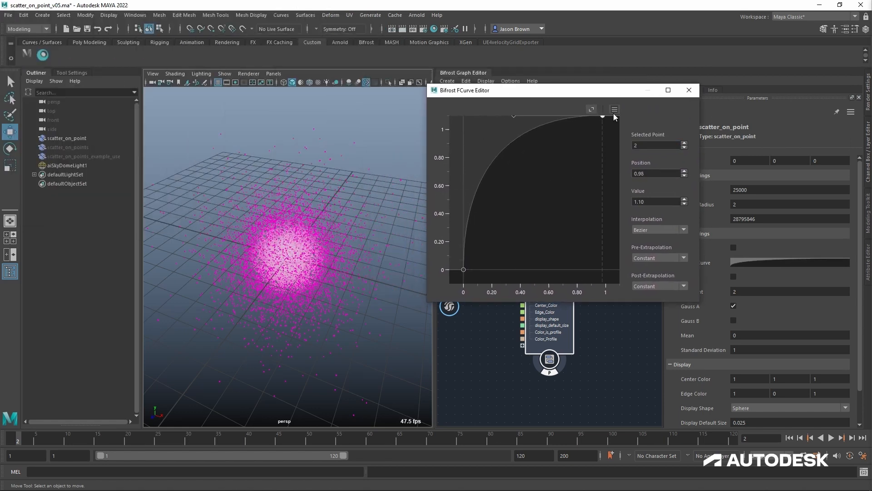
{"action": "left_click", "coordinate": [615, 109]}
{"action": "mouse_move", "coordinate": [663, 128]}
{"action": "left_click", "coordinate": [654, 177]}
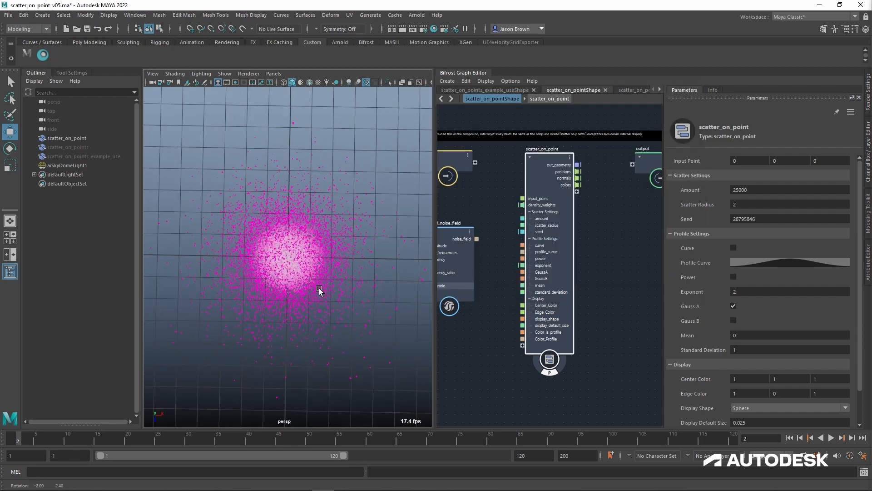
Toggle the Gauss A and Gauss B profiles to compare their clouds, leaving only Gauss B enabled.
{"action": "left_click_drag", "start_coordinate": [318, 289], "coordinate": [321, 292], "text": "alt"}
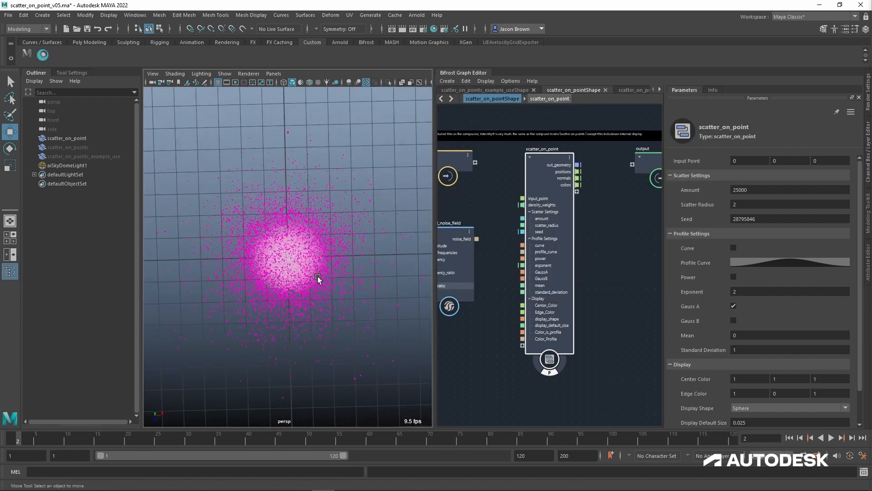
{"action": "scroll", "coordinate": [318, 278], "scroll_direction": "down", "scroll_amount": 3}
{"action": "scroll", "coordinate": [318, 278], "scroll_direction": "up", "scroll_amount": 3}
{"action": "left_click", "coordinate": [734, 306]}
{"action": "left_click", "coordinate": [733, 320]}
{"action": "left_click", "coordinate": [736, 322]}
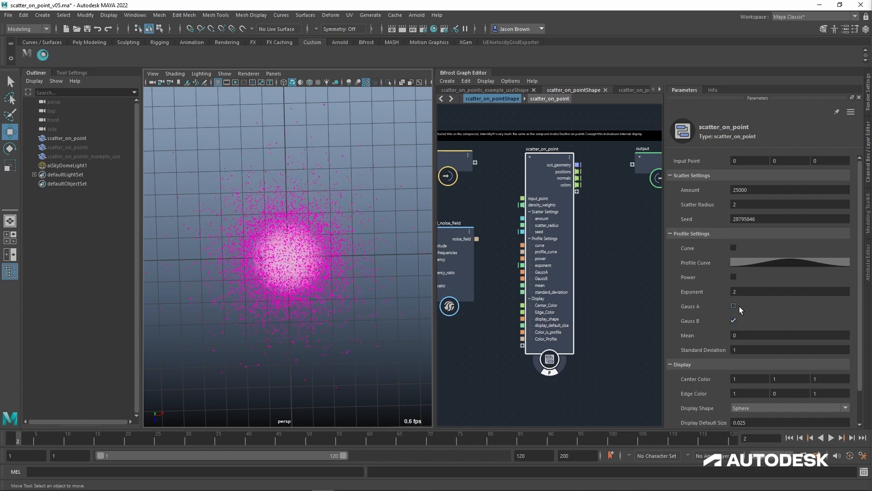
{"action": "left_click", "coordinate": [736, 306]}
{"action": "left_click", "coordinate": [733, 306]}
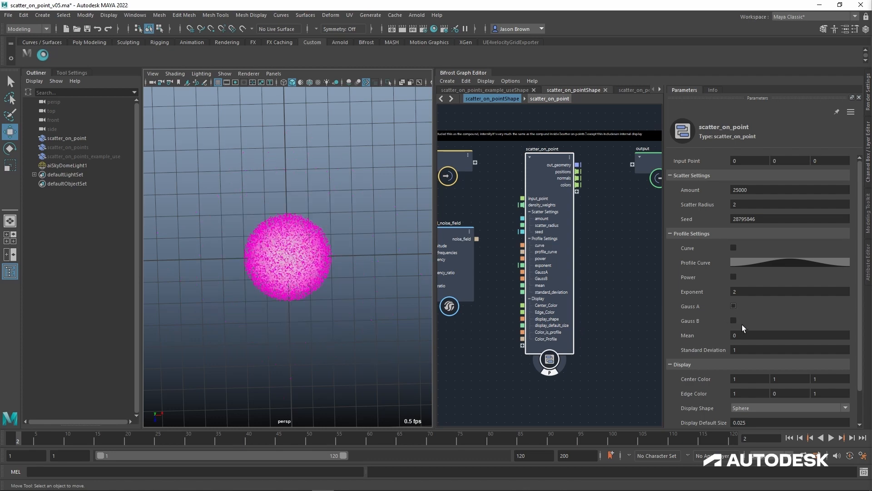
{"action": "left_click", "coordinate": [733, 320]}
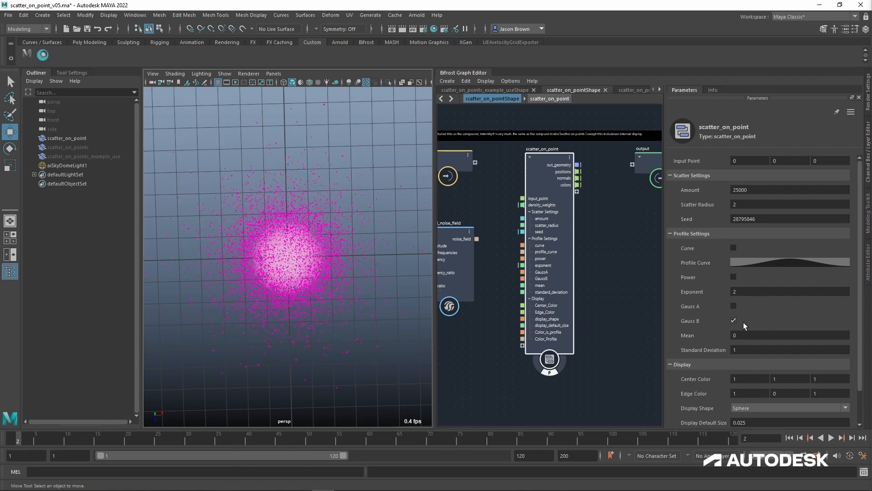
Try a mean of 0.07141 and a standard deviation of 0.5496, then set them to 0 and 0.5.
{"action": "left_click_drag", "start_coordinate": [748, 343], "coordinate": [815, 327]}
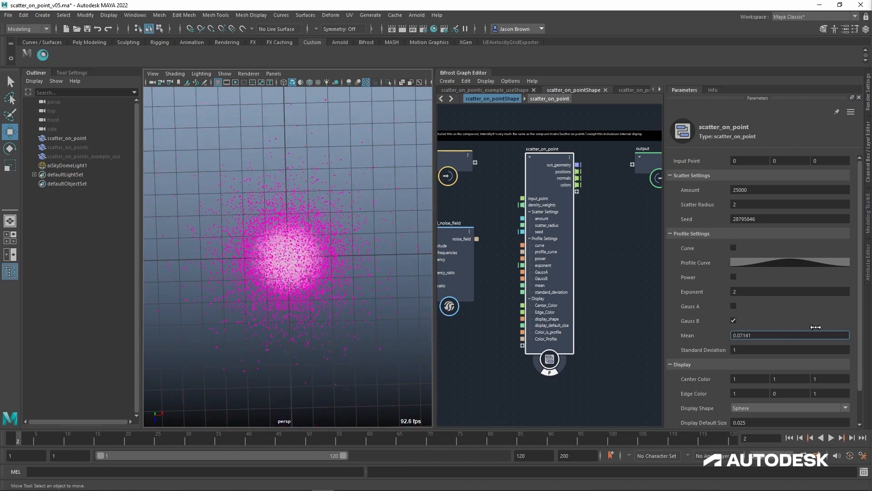
{"action": "left_click_drag", "start_coordinate": [740, 354], "coordinate": [683, 356]}
{"action": "left_click", "coordinate": [760, 336]}
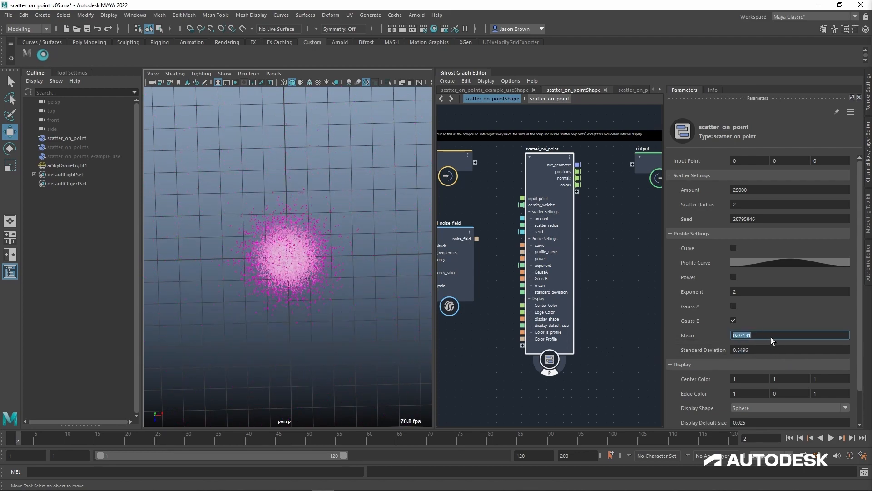
{"action": "type", "text": "0"}
{"action": "key", "text": "Tab"}
{"action": "type", "text": "0.5"}
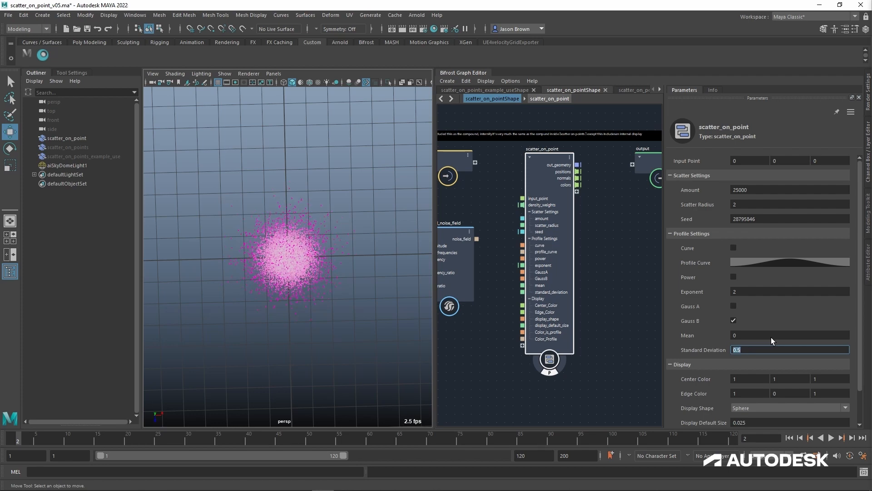
{"action": "left_click_drag", "start_coordinate": [269, 325], "coordinate": [298, 287], "text": "alt"}
Switch the scatter profile from Gauss B to Curve, using an S-shaped profile curve.
{"action": "scroll", "coordinate": [718, 330], "scroll_direction": "down", "scroll_amount": 2}
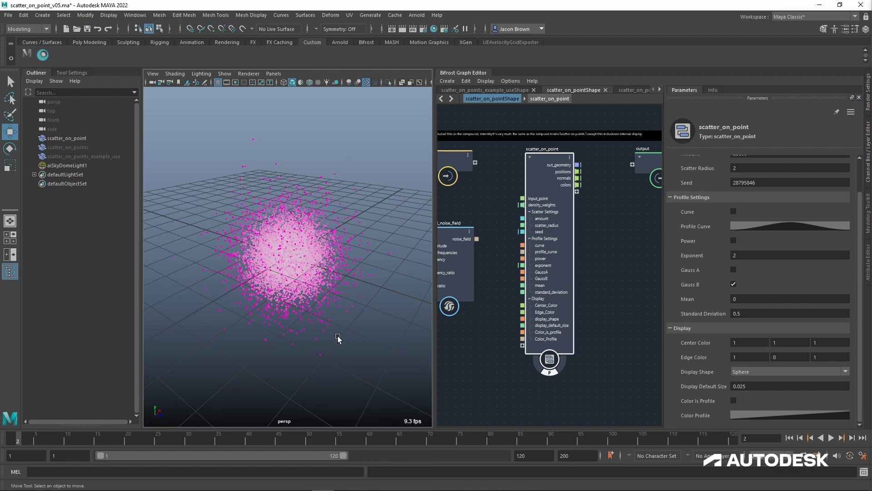
{"action": "left_click_drag", "start_coordinate": [314, 247], "coordinate": [308, 278], "text": "alt"}
{"action": "left_click", "coordinate": [733, 284]}
{"action": "left_click", "coordinate": [733, 211]}
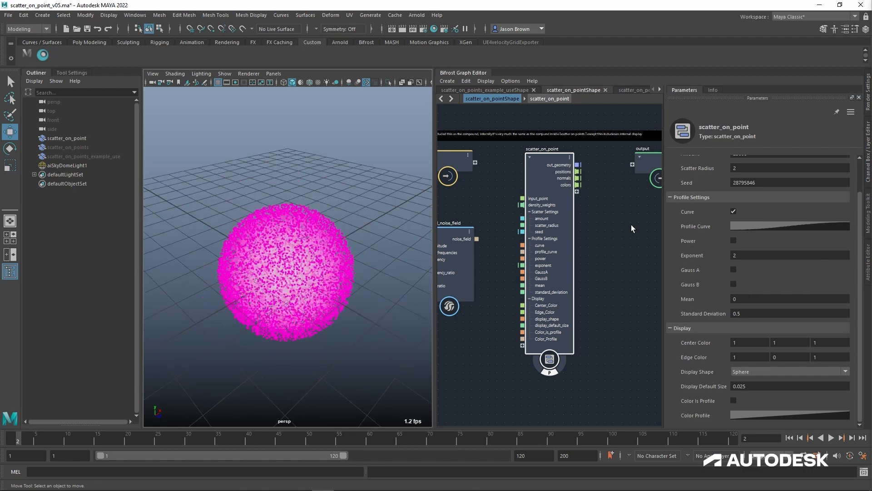
Reshape the profile curve to start flat and rise steeply at the end, using both end points' Bezier tangents.
{"action": "left_click", "coordinate": [764, 227]}
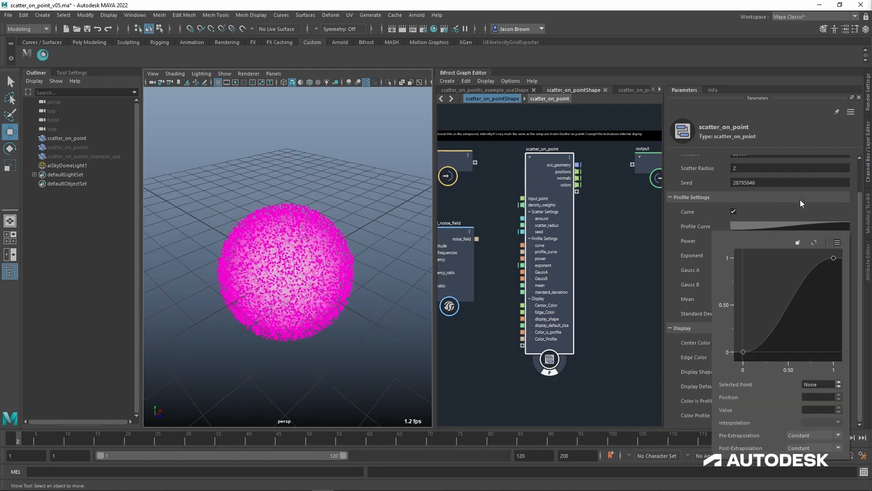
{"action": "left_click", "coordinate": [743, 352]}
{"action": "mouse_move", "coordinate": [778, 350]}
{"action": "left_mouse_down"}
{"action": "mouse_move", "coordinate": [738, 282]}
{"action": "mouse_move", "coordinate": [730, 285]}
{"action": "mouse_move", "coordinate": [797, 306]}
{"action": "mouse_move", "coordinate": [803, 354]}
{"action": "mouse_move", "coordinate": [754, 353]}
{"action": "mouse_move", "coordinate": [788, 350]}
{"action": "left_mouse_up"}
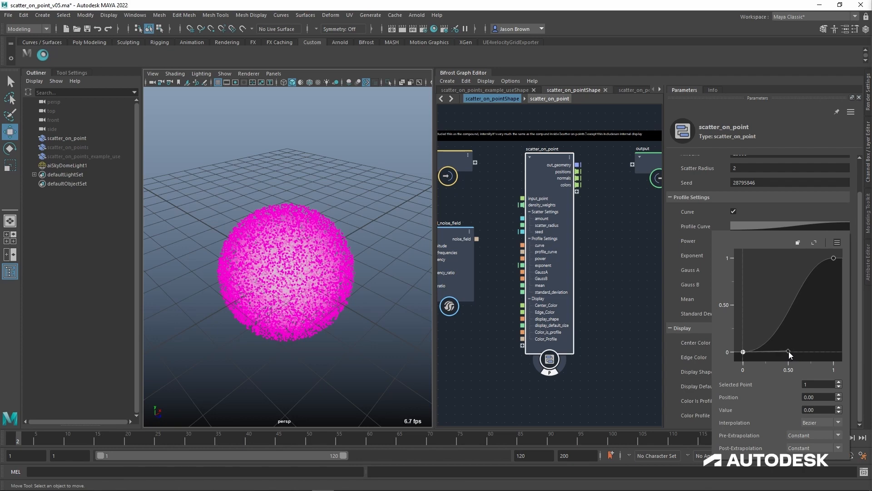
{"action": "left_click", "coordinate": [833, 258]}
{"action": "left_click_drag", "start_coordinate": [797, 258], "coordinate": [829, 321]}
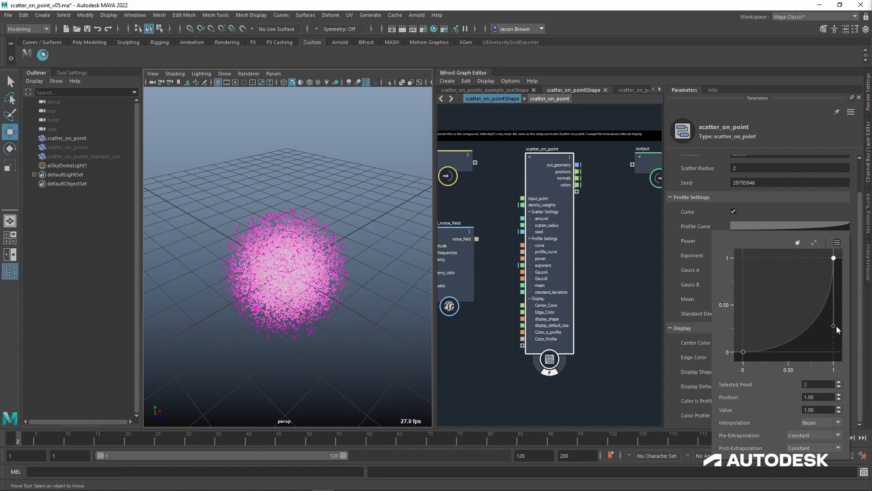
{"action": "left_click_drag", "start_coordinate": [400, 295], "coordinate": [356, 274], "text": "alt"}
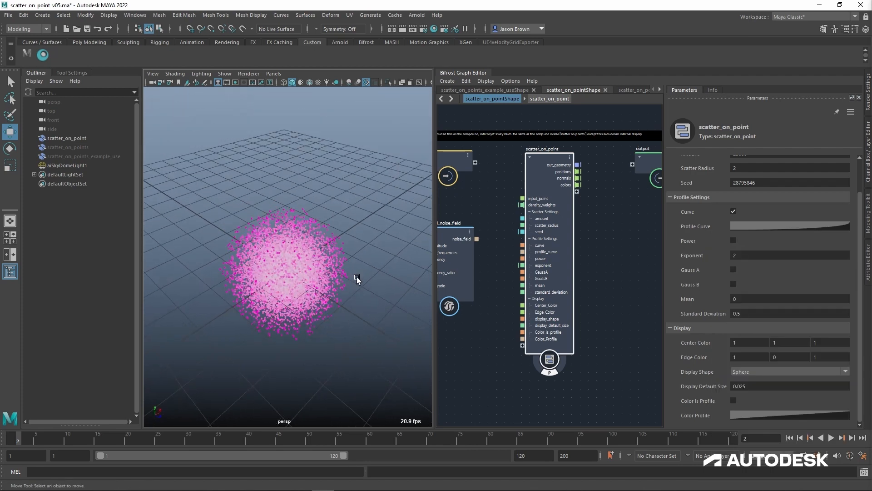
{"action": "left_click_drag", "start_coordinate": [317, 292], "coordinate": [324, 291], "text": "alt"}
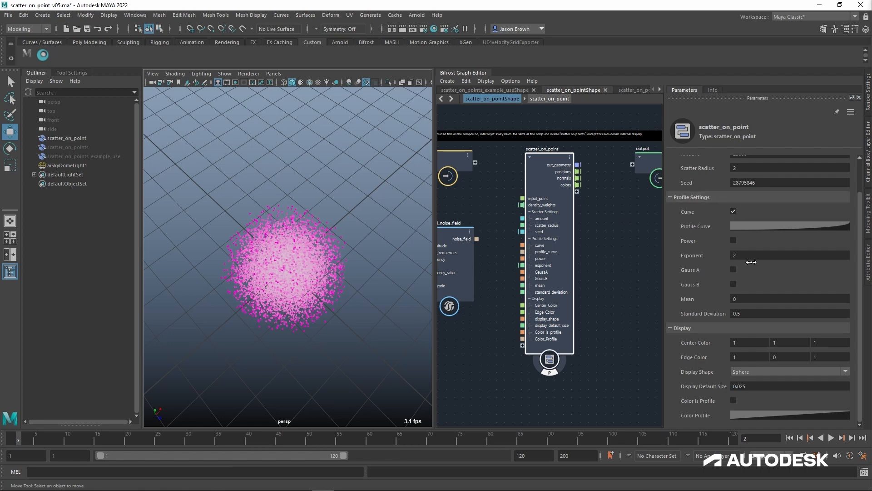
Lower the profile curve's end point to a value of 0.98, keeping its position at 1.00.
{"action": "left_click", "coordinate": [764, 230]}
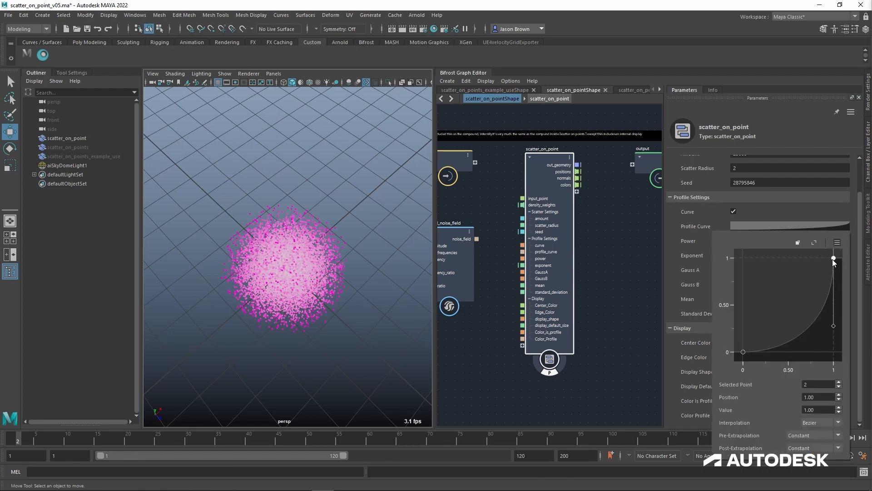
{"action": "mouse_move", "coordinate": [832, 259]}
{"action": "left_mouse_down"}
{"action": "mouse_move", "coordinate": [788, 257]}
{"action": "mouse_move", "coordinate": [834, 262]}
{"action": "left_mouse_up"}
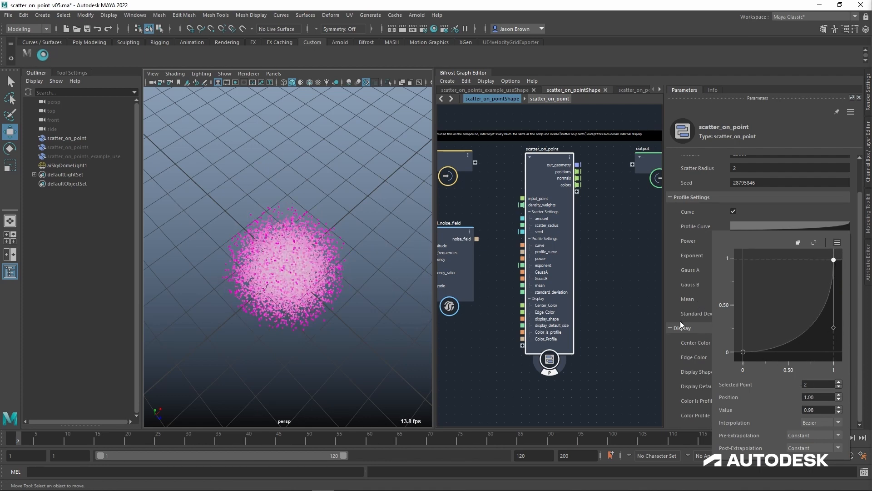
{"action": "left_click", "coordinate": [772, 209]}
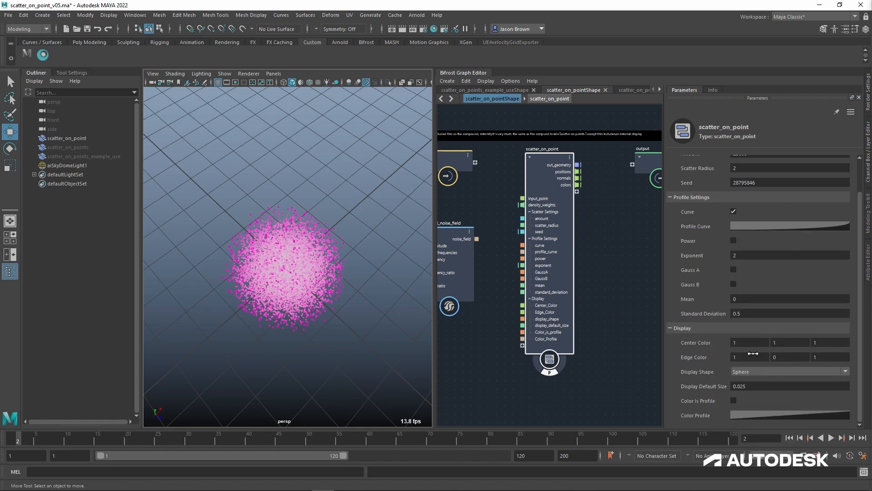
Try a green component of 0 in the center color before restoring it to 1.
{"action": "left_click", "coordinate": [765, 345]}
{"action": "key", "text": "Tab"}
{"action": "key", "text": "Return"}
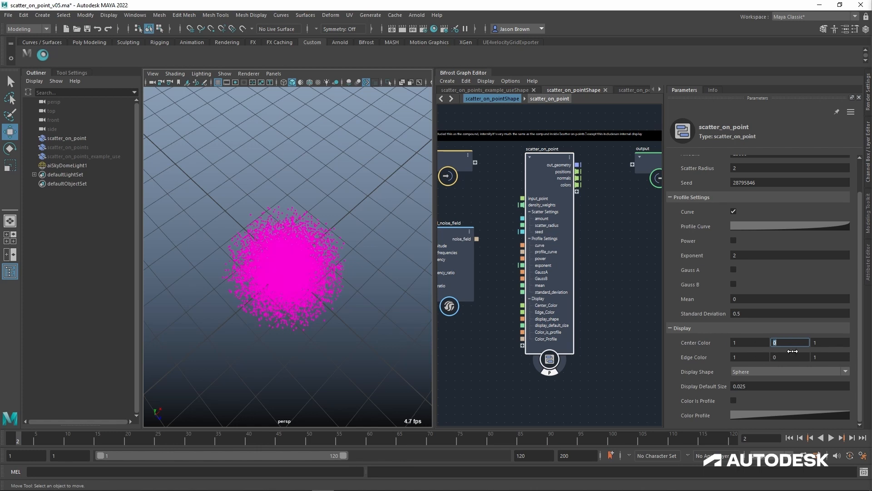
{"action": "type", "text": "1"}
{"action": "key", "text": "Tab"}
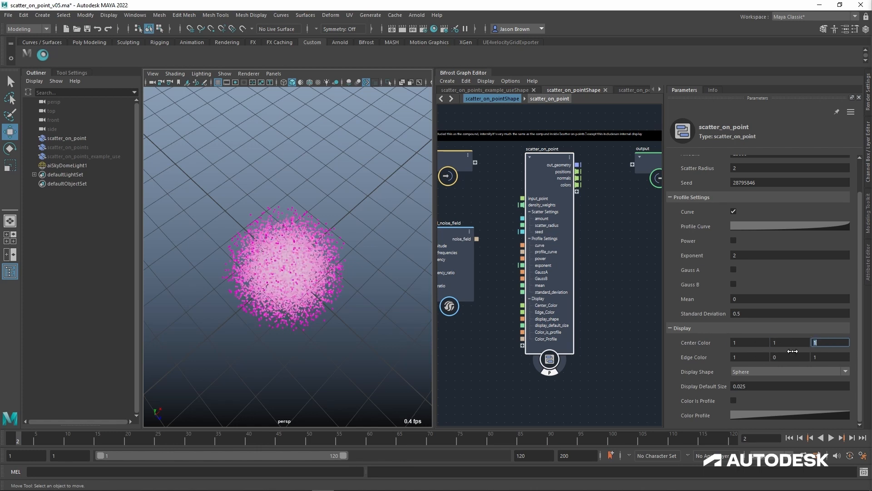
Set the edge color to black by giving its red and blue components a value of 0.
{"action": "key", "text": "Tab"}
{"action": "type", "text": "0"}
{"action": "key", "text": "Return"}
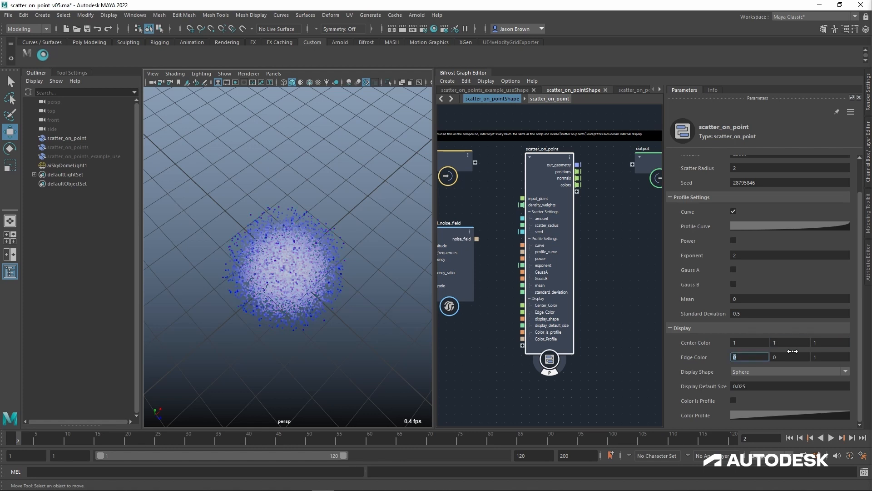
{"action": "left_click", "coordinate": [823, 361]}
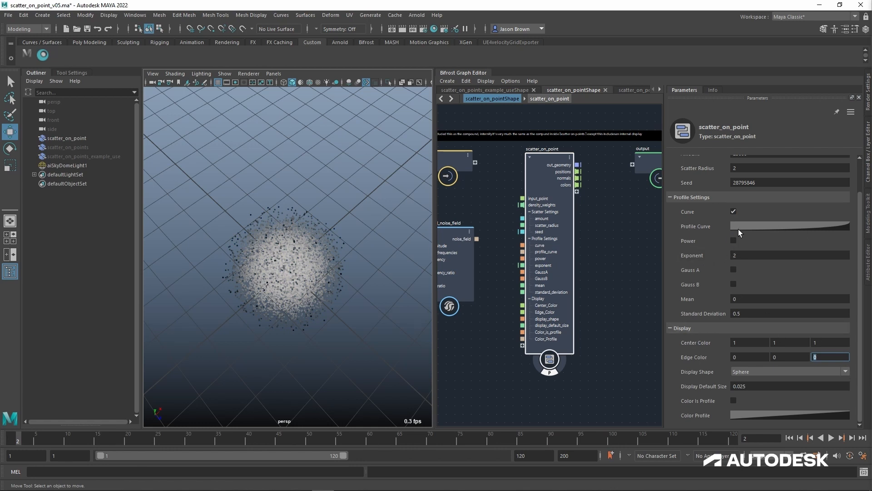
Switch the scatter profile from Curve to Power with an exponent of 4 and inspect the cloud up close.
{"action": "left_click", "coordinate": [733, 240]}
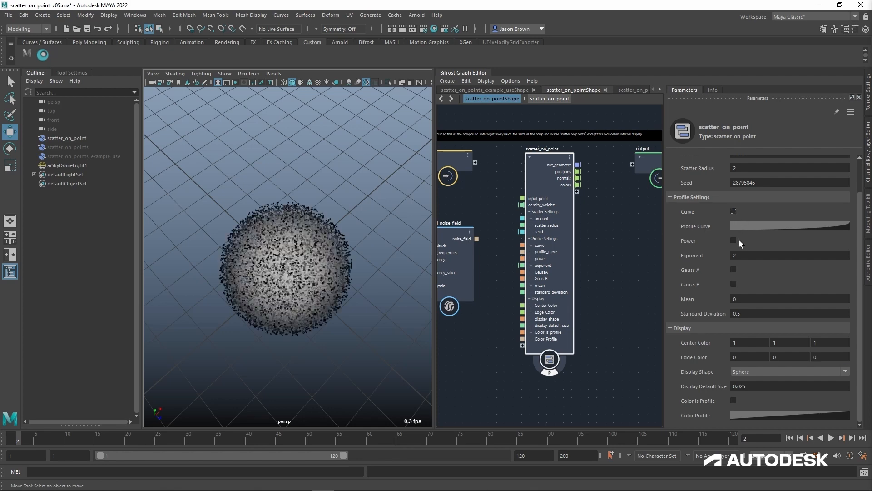
{"action": "left_click_drag", "start_coordinate": [281, 247], "coordinate": [307, 248], "text": "alt"}
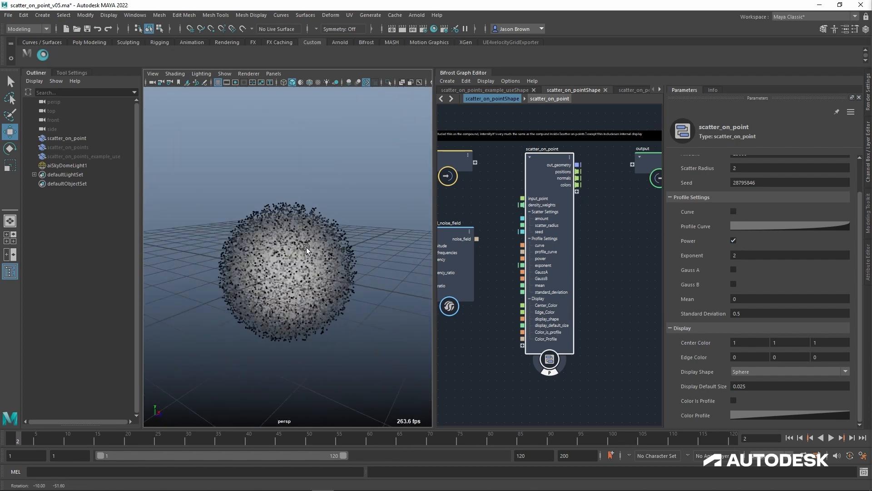
{"action": "left_click", "coordinate": [767, 257]}
{"action": "type", "text": "4"}
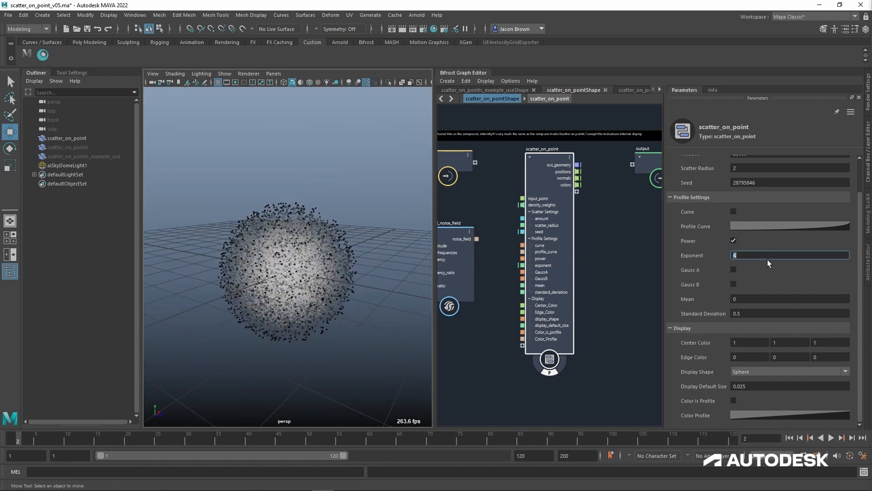
{"action": "left_click_drag", "start_coordinate": [229, 212], "coordinate": [284, 209], "text": "alt"}
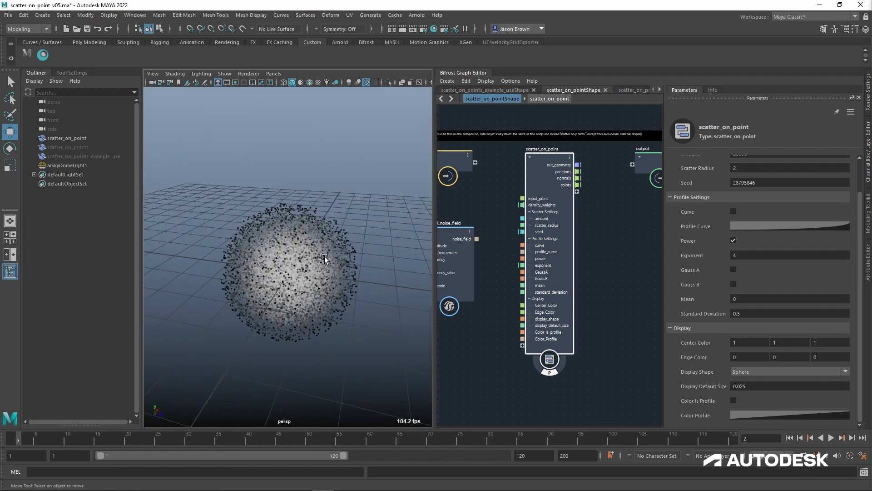
{"action": "scroll", "coordinate": [327, 256], "scroll_direction": "up", "scroll_amount": 5}
{"action": "scroll", "coordinate": [326, 255], "scroll_direction": "down", "scroll_amount": 2}
{"action": "left_click_drag", "start_coordinate": [325, 258], "coordinate": [300, 276], "text": "alt"}
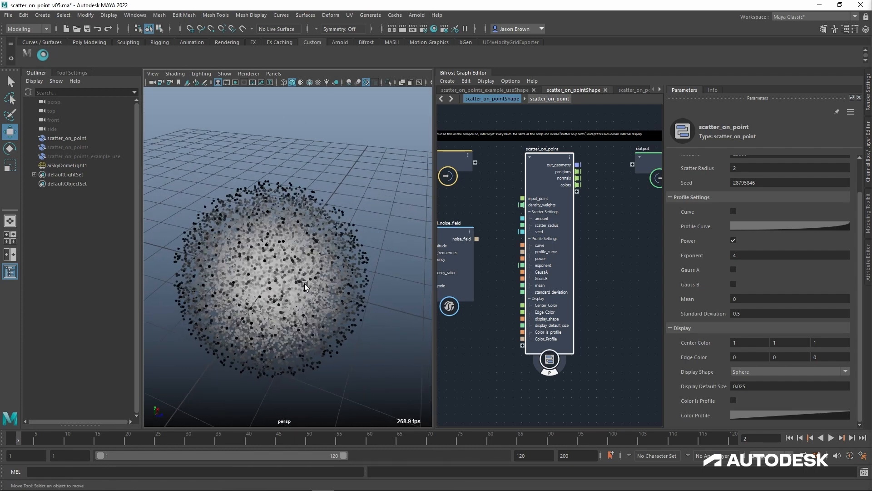
Switch the scatter profile from Power back to Curve.
{"action": "left_click_drag", "start_coordinate": [318, 300], "coordinate": [302, 294], "text": "alt"}
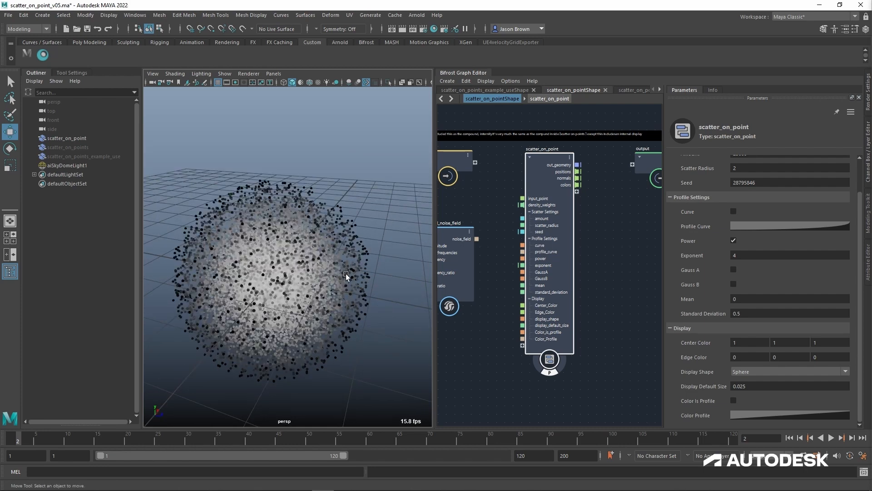
{"action": "left_click", "coordinate": [733, 240]}
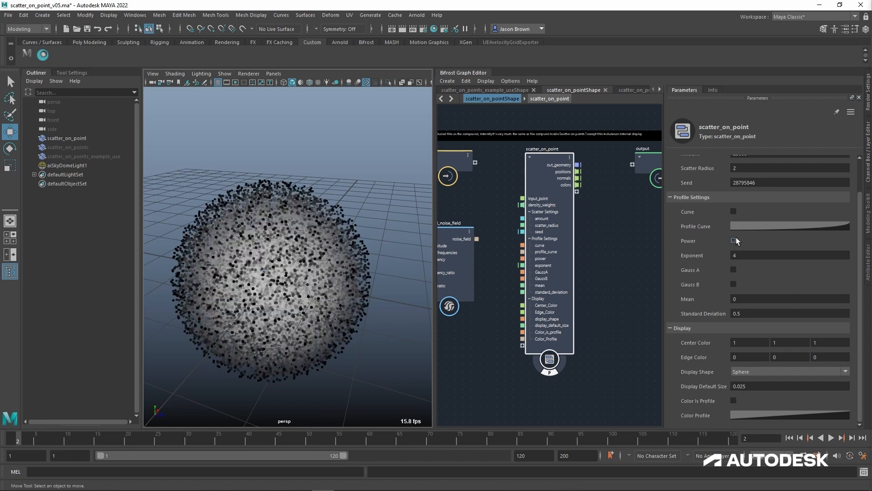
{"action": "left_click", "coordinate": [733, 212]}
Apply the rising S-shaped preset to the scatter profile curve and view the cloud from a slightly different angle.
{"action": "left_click", "coordinate": [757, 225]}
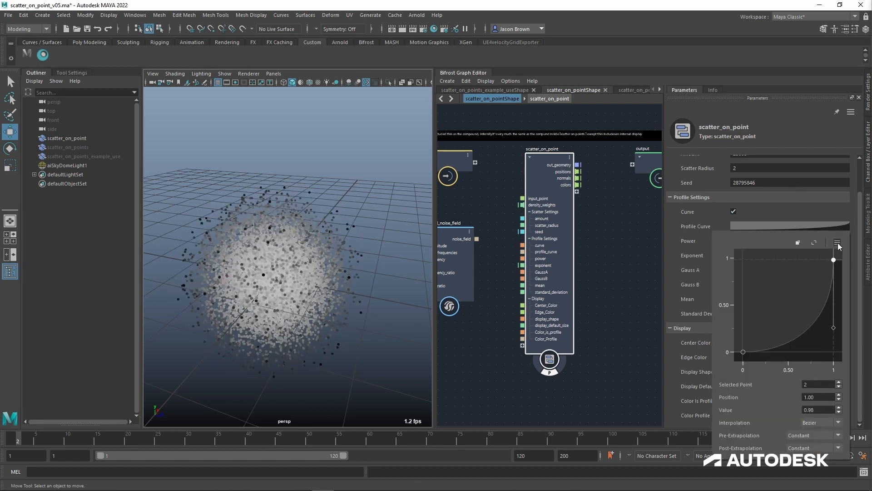
{"action": "left_click", "coordinate": [837, 242]}
{"action": "left_click", "coordinate": [772, 264]}
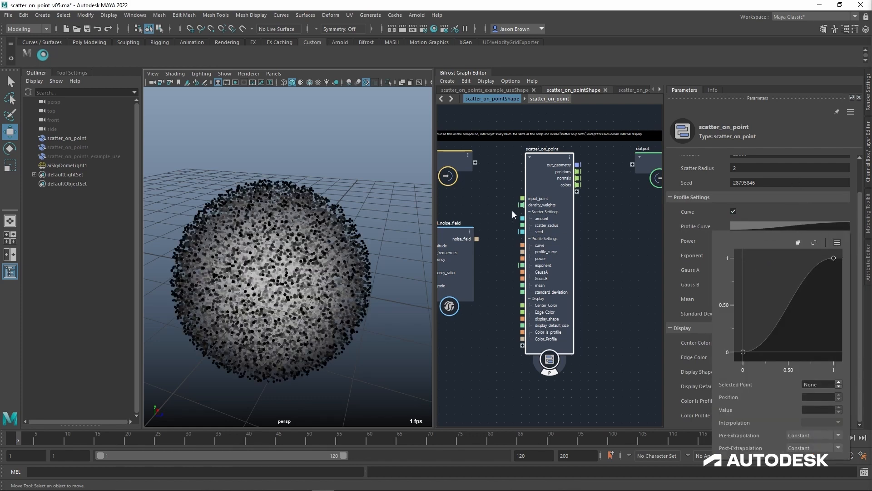
{"action": "mouse_move", "coordinate": [306, 228]}
{"action": "left_mouse_down", "text": "alt"}
{"action": "mouse_move", "coordinate": [319, 242]}
{"action": "mouse_move", "coordinate": [315, 235]}
{"action": "left_mouse_up", "text": "alt"}
{"action": "left_click", "coordinate": [811, 227]}
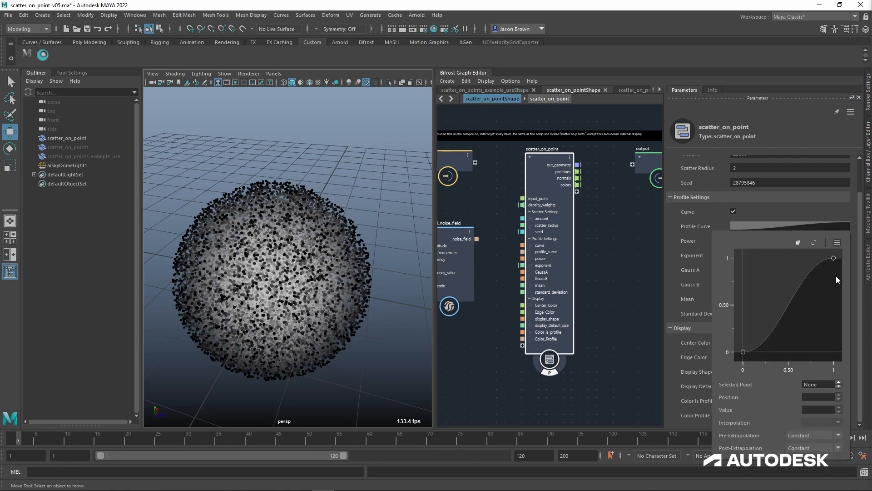
Reshape the profile curve's end tangents so it starts nearly flat and climbs steeply to the end point.
{"action": "left_click", "coordinate": [833, 257]}
{"action": "left_click_drag", "start_coordinate": [797, 259], "coordinate": [848, 305]}
{"action": "left_click", "coordinate": [743, 351]}
{"action": "left_click_drag", "start_coordinate": [788, 351], "coordinate": [778, 350]}
{"action": "left_click", "coordinate": [786, 211]}
Change the scatter seed to 19534229.
{"action": "scroll", "coordinate": [772, 217], "scroll_direction": "up", "scroll_amount": 2}
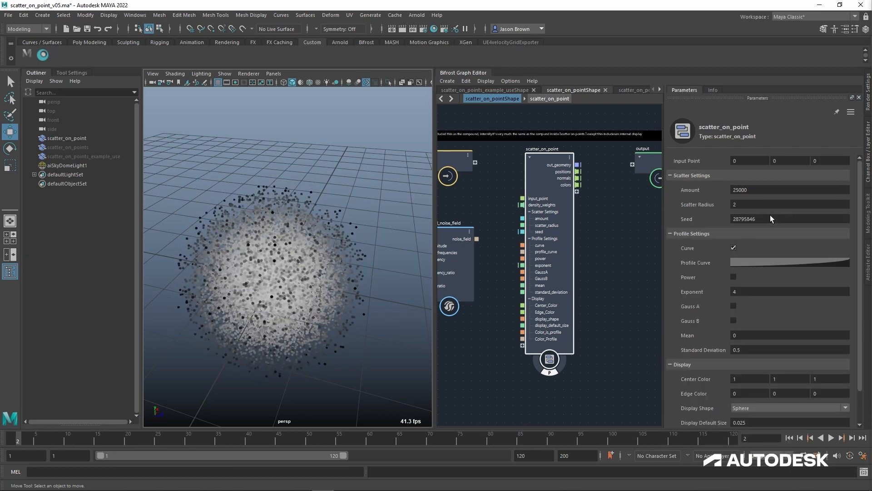
{"action": "left_click_drag", "start_coordinate": [770, 219], "coordinate": [772, 226], "text": "ctrl"}
Change the scattered points' display shape from Sphere to Disk and inspect the disks up close.
{"action": "scroll", "coordinate": [772, 226], "scroll_direction": "down", "scroll_amount": 2}
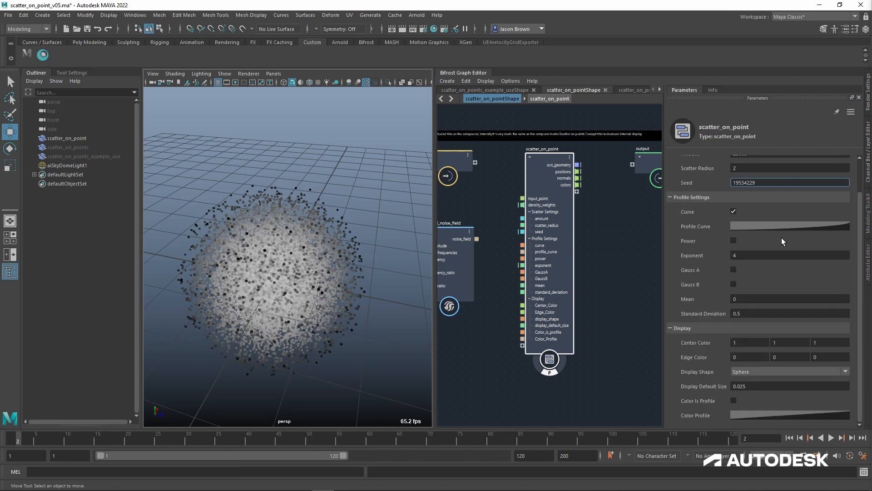
{"action": "left_click", "coordinate": [748, 374]}
{"action": "left_click", "coordinate": [746, 374]}
{"action": "scroll", "coordinate": [375, 250], "scroll_direction": "up", "scroll_amount": 5}
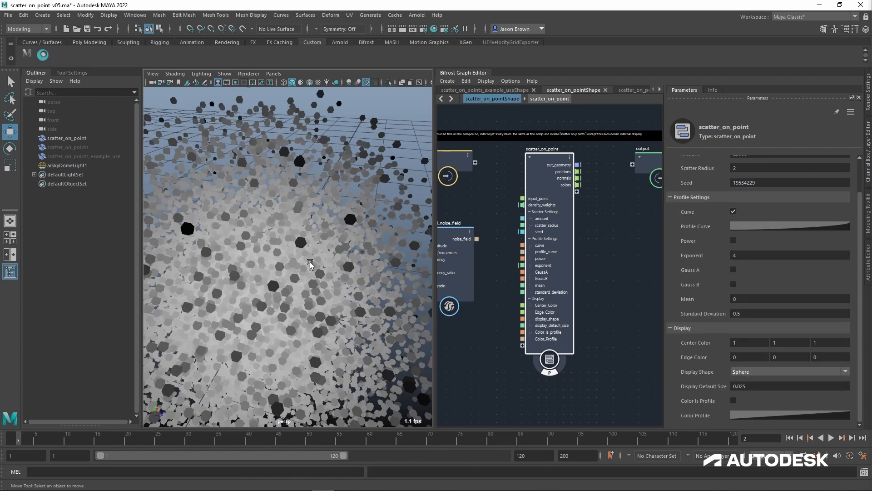
{"action": "left_click", "coordinate": [762, 372]}
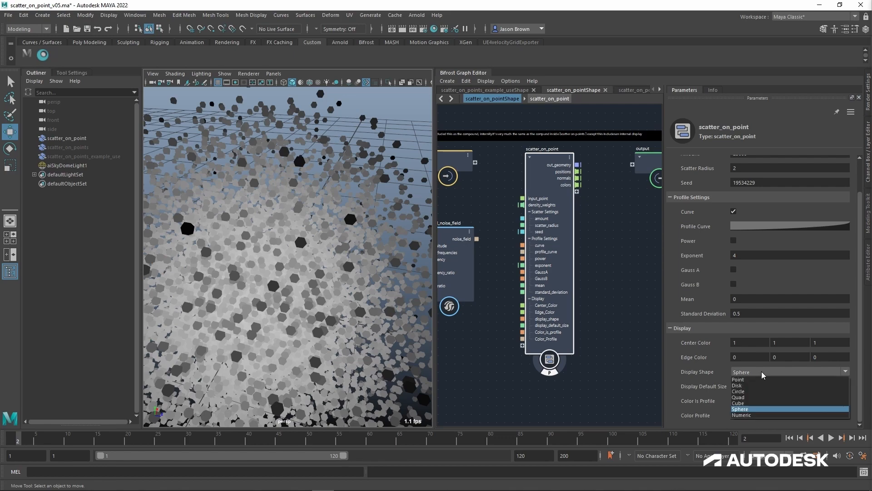
{"action": "left_click", "coordinate": [753, 385]}
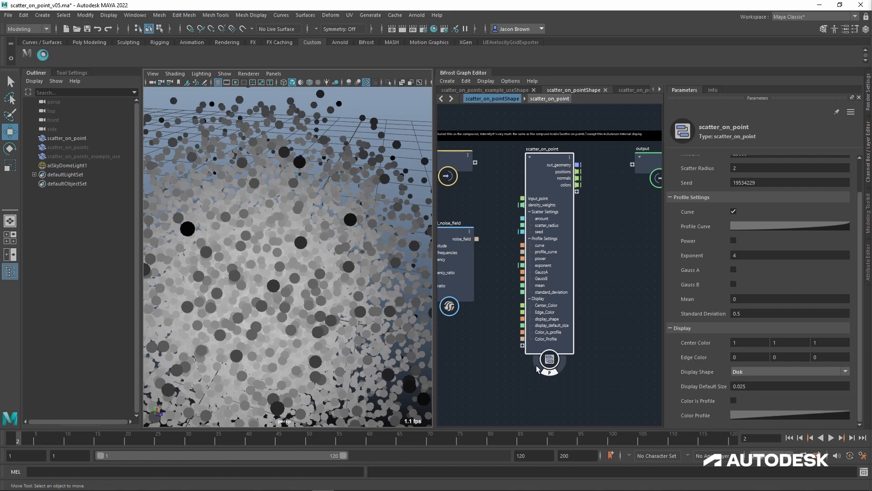
{"action": "left_click_drag", "start_coordinate": [325, 272], "coordinate": [328, 248], "text": "alt"}
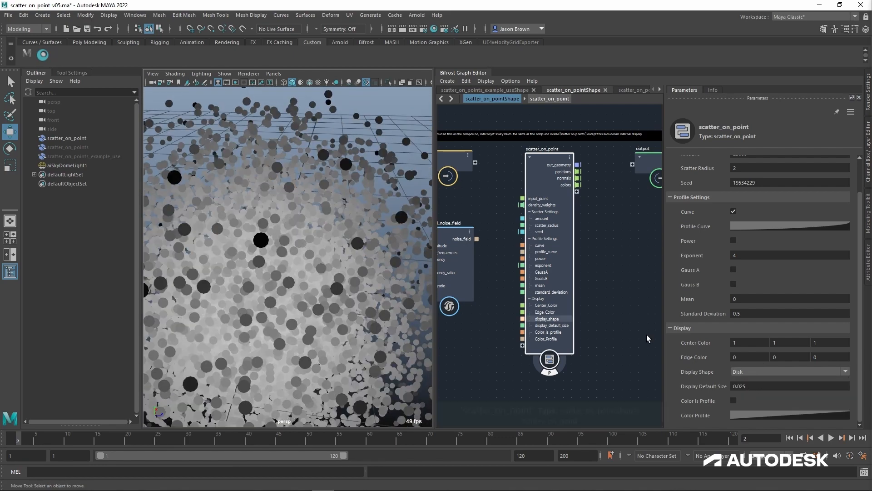
Try Point and Cube as the display shape before returning it to Disk.
{"action": "left_click", "coordinate": [761, 372]}
{"action": "left_click", "coordinate": [745, 377]}
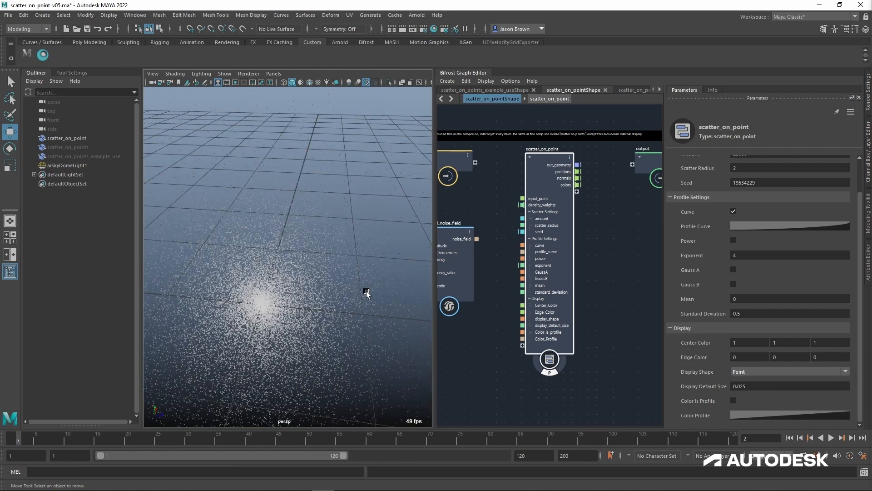
{"action": "left_click", "coordinate": [748, 373]}
{"action": "left_click", "coordinate": [753, 403]}
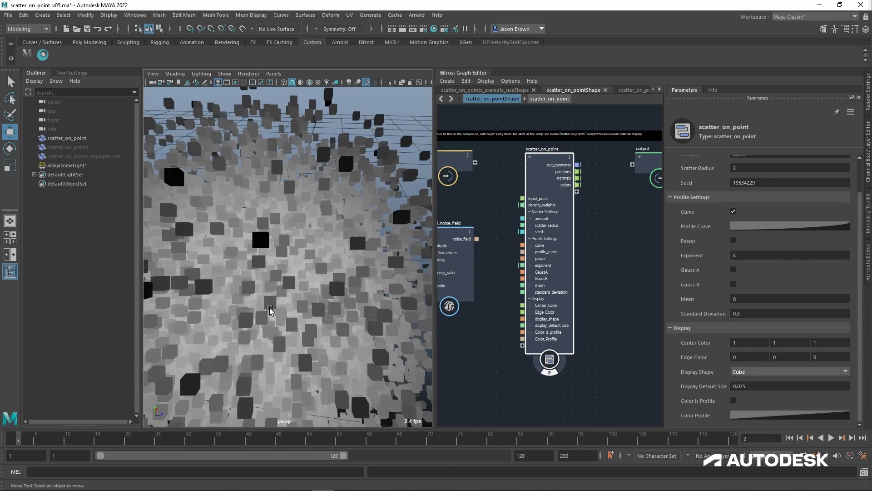
{"action": "left_click_drag", "start_coordinate": [277, 302], "coordinate": [265, 293], "text": "alt"}
{"action": "scroll", "coordinate": [278, 291], "scroll_direction": "down", "scroll_amount": 10}
{"action": "scroll", "coordinate": [279, 290], "scroll_direction": "up", "scroll_amount": 3}
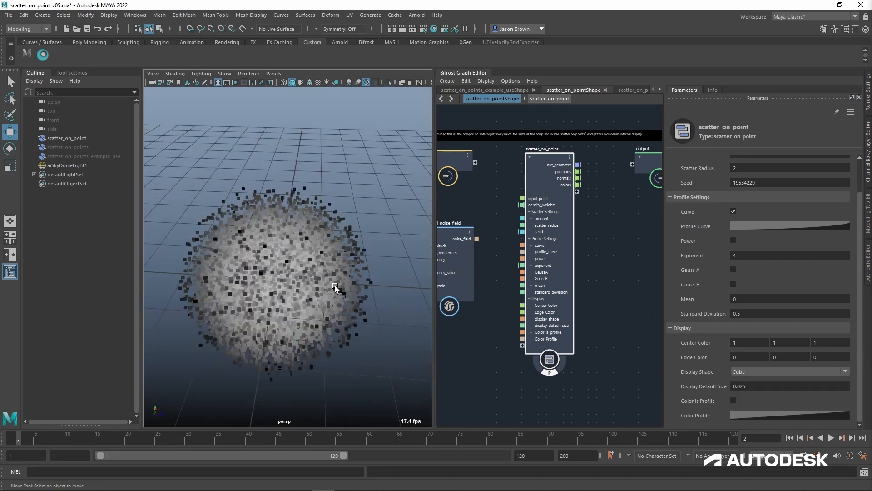
{"action": "left_click", "coordinate": [756, 373]}
{"action": "left_click", "coordinate": [751, 384]}
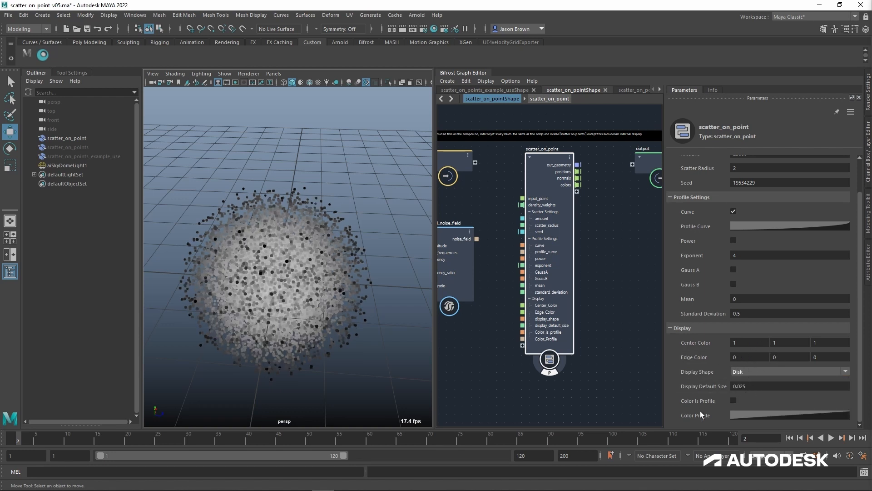
Try the rising S-shaped preset on the color profile curve.
{"action": "left_click", "coordinate": [757, 357]}
{"action": "left_click", "coordinate": [763, 419]}
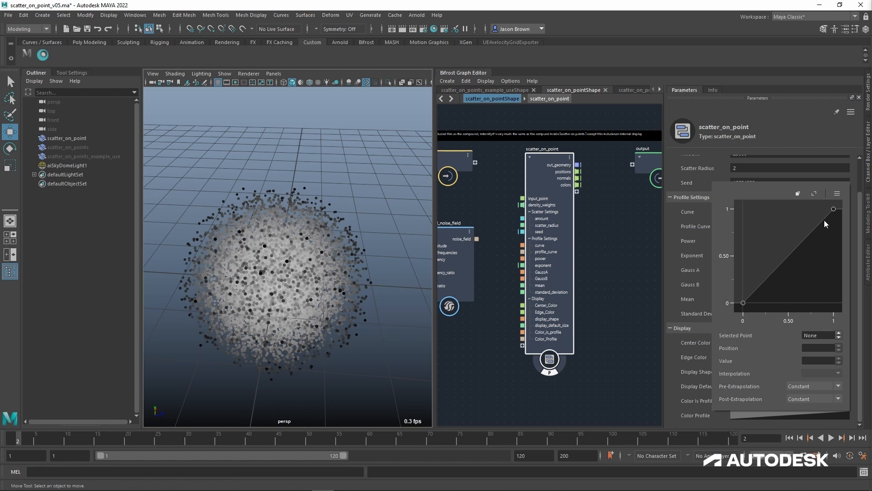
{"action": "left_click", "coordinate": [837, 193]}
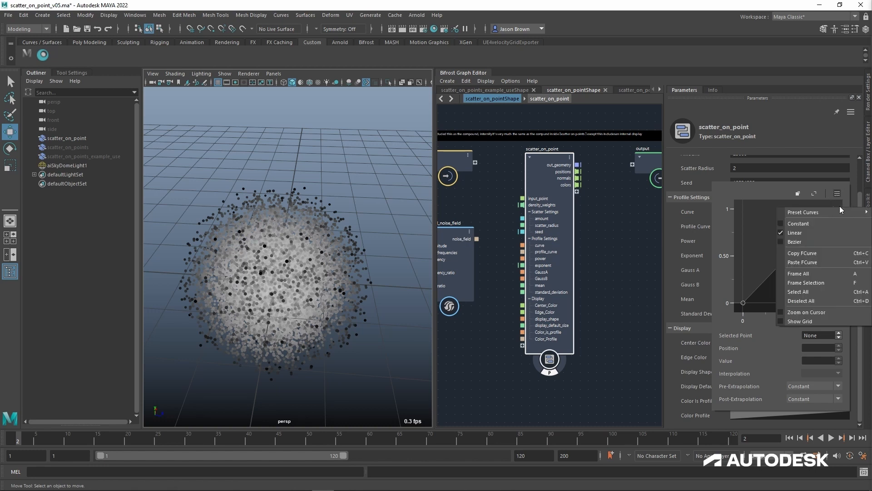
{"action": "left_click", "coordinate": [767, 218]}
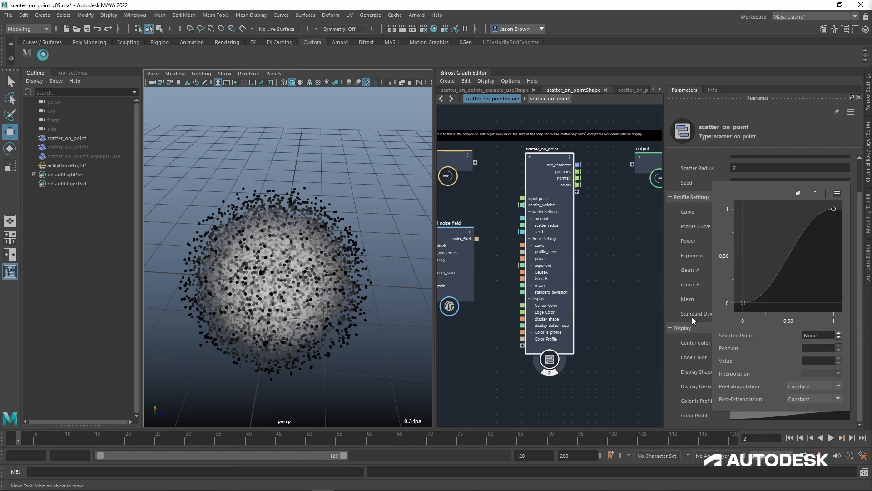
Apply the falling S-shaped preset, going from 1 down to 0, to the color profile curve.
{"action": "left_click", "coordinate": [838, 194]}
{"action": "mouse_move", "coordinate": [812, 213]}
{"action": "left_click", "coordinate": [768, 235]}
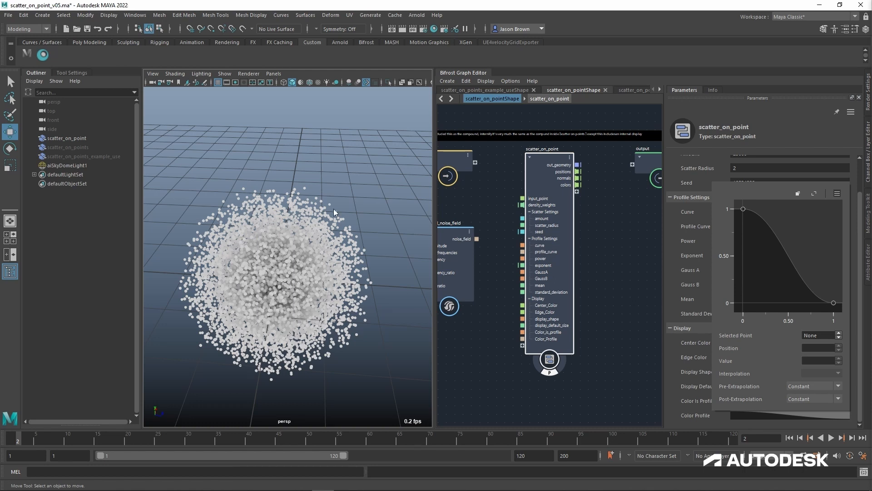
{"action": "left_click", "coordinate": [436, 120]}
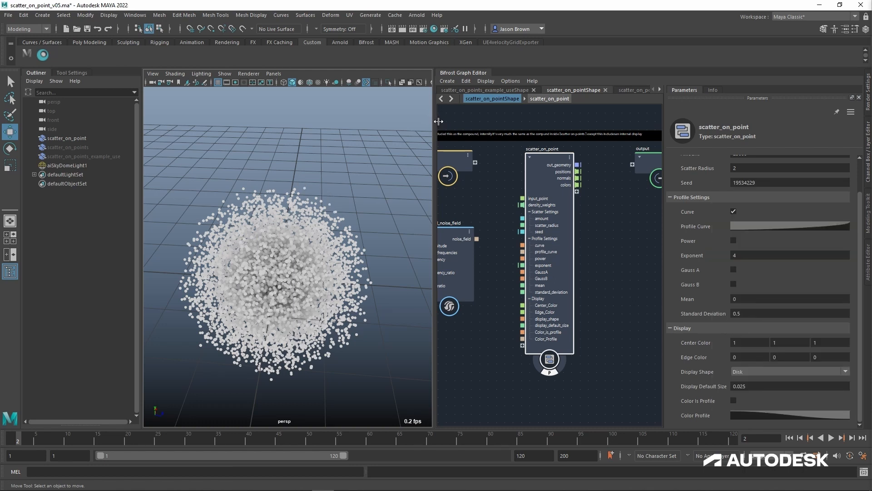
Widen the viewport and lower the scatter profile curve's end point to a value of 0.94 at position 1.00.
{"action": "left_click_drag", "start_coordinate": [438, 122], "coordinate": [488, 126]}
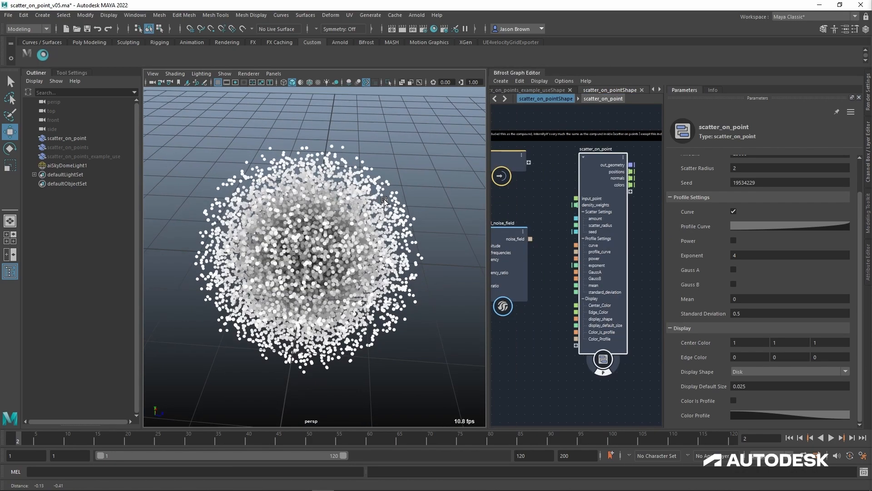
{"action": "left_click_drag", "start_coordinate": [347, 203], "coordinate": [537, 248], "text": "alt"}
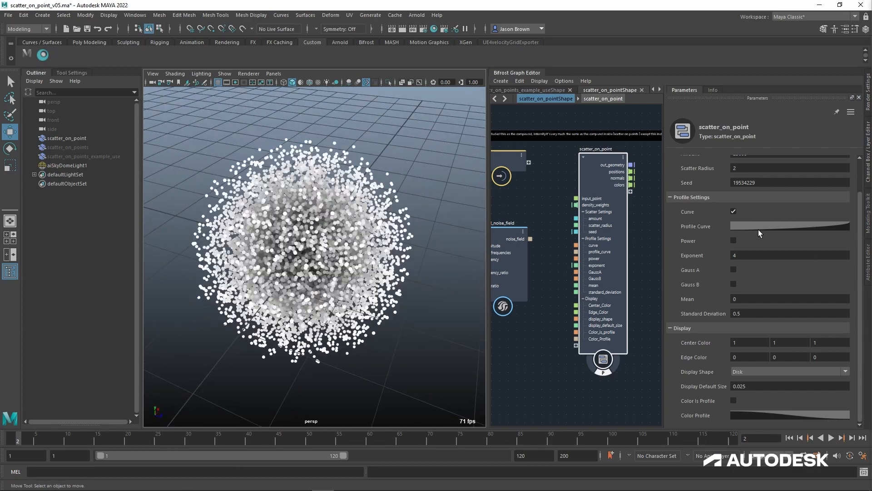
{"action": "left_click", "coordinate": [792, 227]}
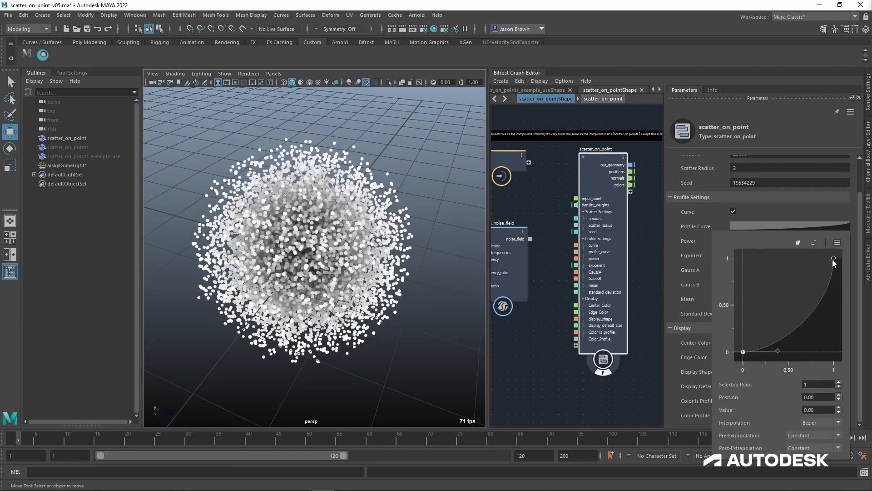
{"action": "mouse_move", "coordinate": [834, 256]}
{"action": "left_mouse_down"}
{"action": "mouse_move", "coordinate": [787, 255]}
{"action": "mouse_move", "coordinate": [838, 261]}
{"action": "mouse_move", "coordinate": [802, 260]}
{"action": "mouse_move", "coordinate": [838, 264]}
{"action": "mouse_move", "coordinate": [831, 264]}
{"action": "left_mouse_up"}
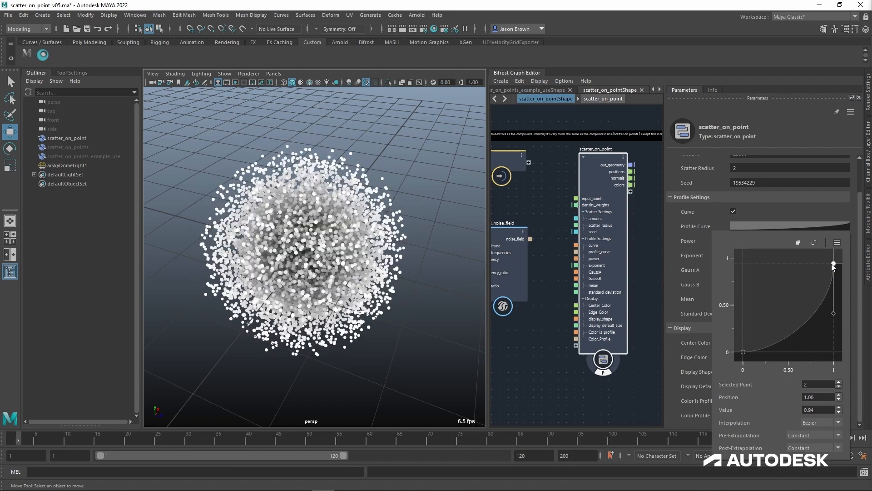
{"action": "left_click", "coordinate": [800, 213]}
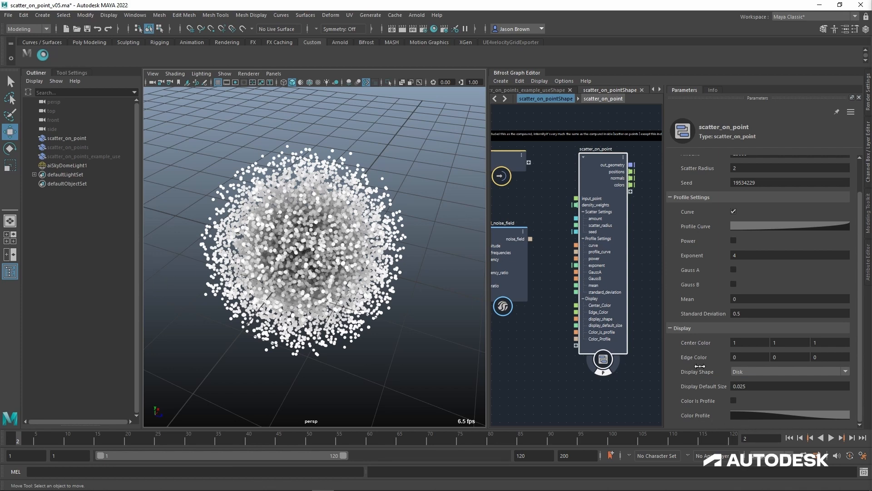
Turn on Color Is Profile and rearrange the workspace to give the node graph more room.
{"action": "left_click", "coordinate": [733, 399]}
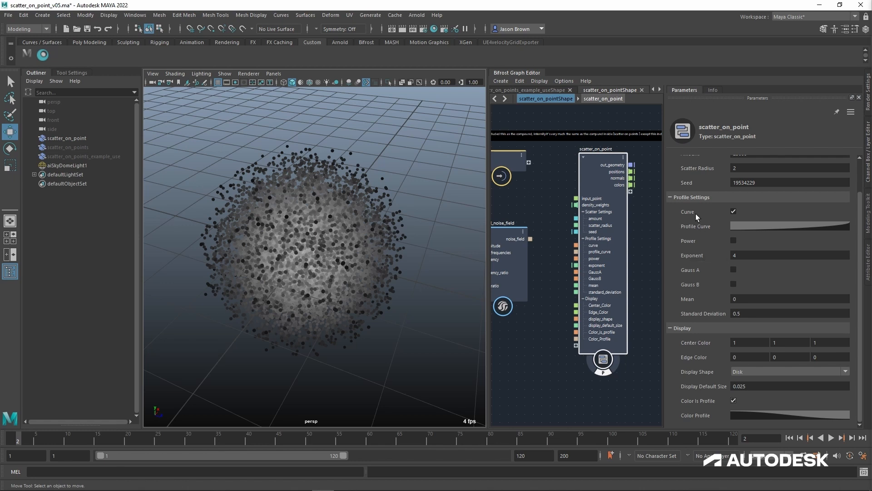
{"action": "left_click_drag", "start_coordinate": [669, 184], "coordinate": [721, 184]}
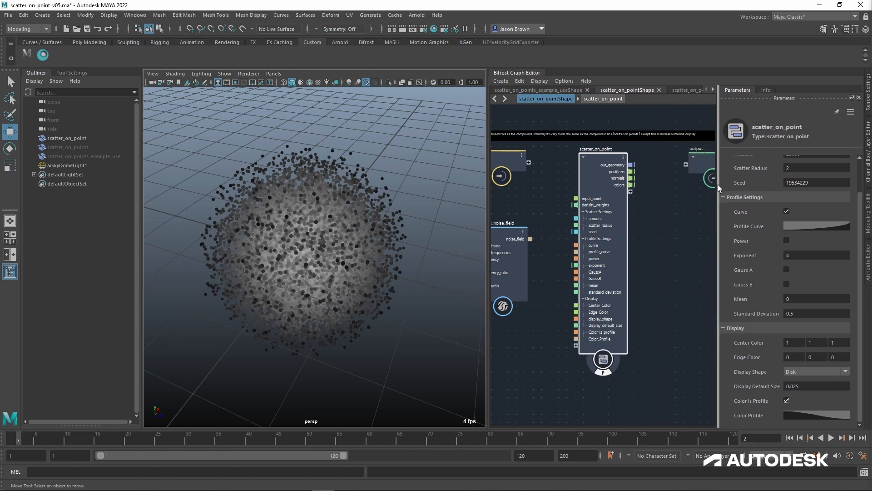
{"action": "left_click_drag", "start_coordinate": [494, 205], "coordinate": [445, 205]}
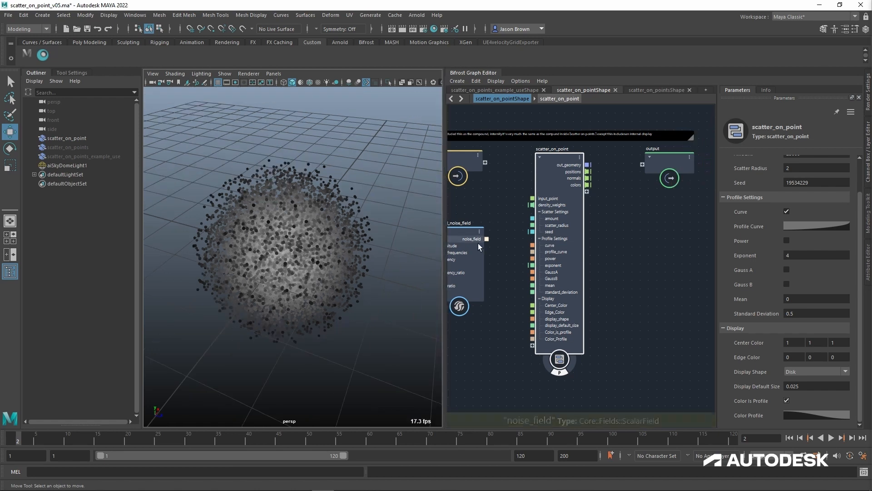
{"action": "middle_click_drag", "start_coordinate": [592, 262], "coordinate": [635, 280]}
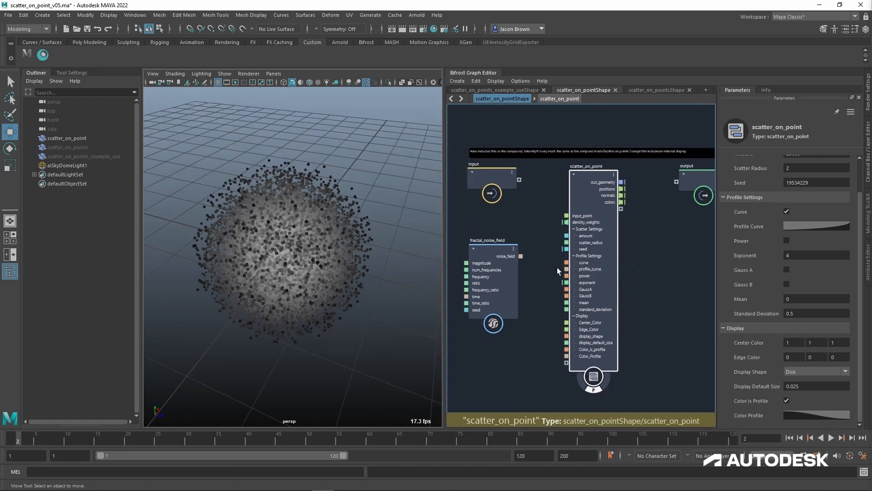
Make the edge color orange with a red component of 1 and a green component of 0.4.
{"action": "left_click", "coordinate": [795, 357]}
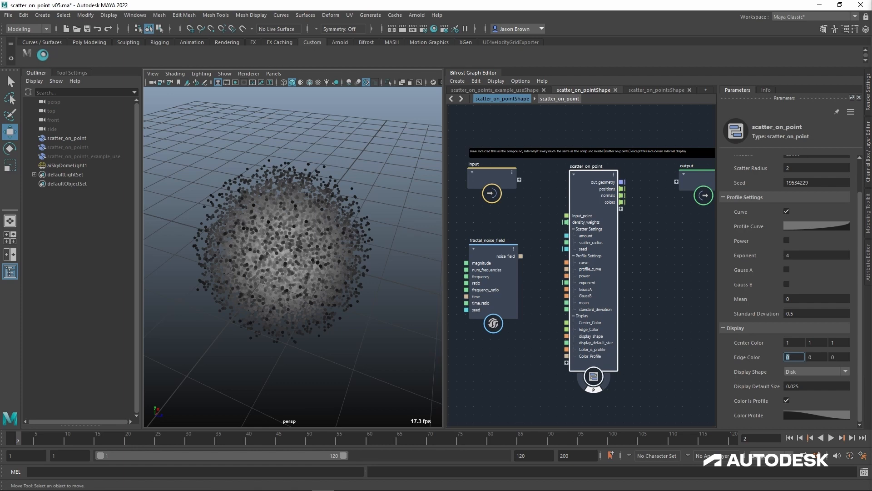
{"action": "type", "text": "1"}
{"action": "key", "text": "Tab"}
{"action": "type", "text": "0.4"}
{"action": "key", "text": "Return"}
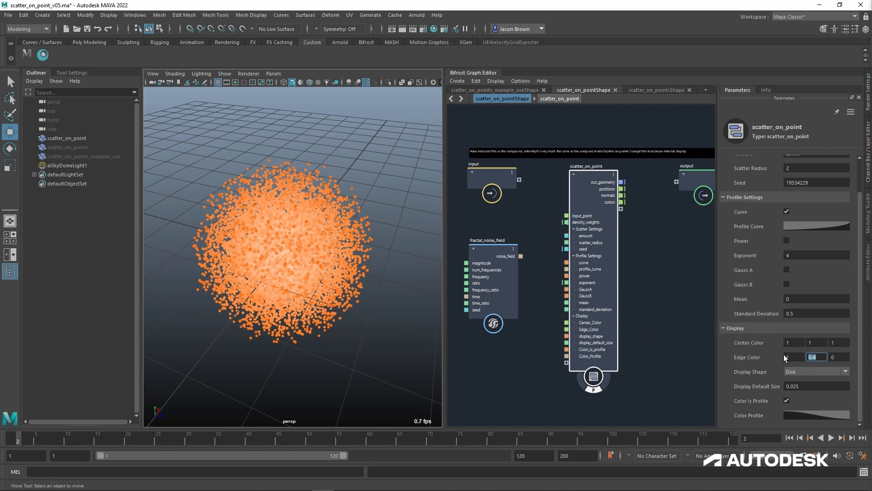
Darken the edge color to a red component of 0.6 and a green component of 0.2, and inspect the cloud.
{"action": "left_click_drag", "start_coordinate": [818, 358], "coordinate": [819, 367], "text": "ctrl"}
{"action": "left_click", "coordinate": [802, 362]}
{"action": "type", "text": "0.6"}
{"action": "key", "text": "Tab"}
{"action": "type", "text": "0.2"}
{"action": "key", "text": "Return"}
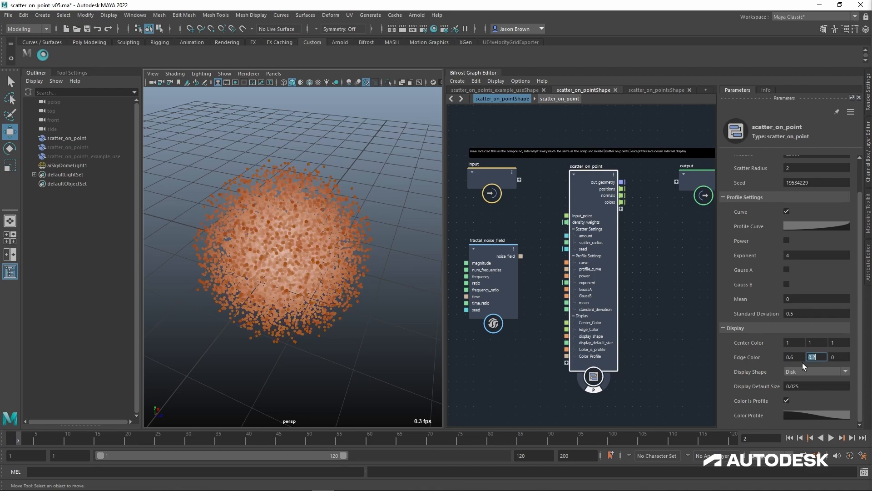
{"action": "left_click_drag", "start_coordinate": [277, 302], "coordinate": [428, 108], "text": "alt"}
{"action": "left_click_drag", "start_coordinate": [320, 254], "coordinate": [306, 274], "text": "alt"}
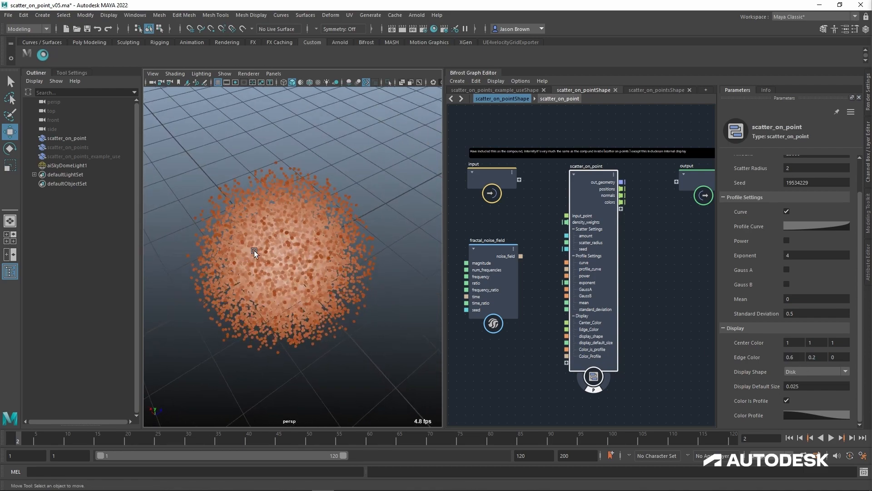
Set the scatter amount to 250000 and view the denser point cloud from another angle.
{"action": "scroll", "coordinate": [790, 209], "scroll_direction": "up", "scroll_amount": 2}
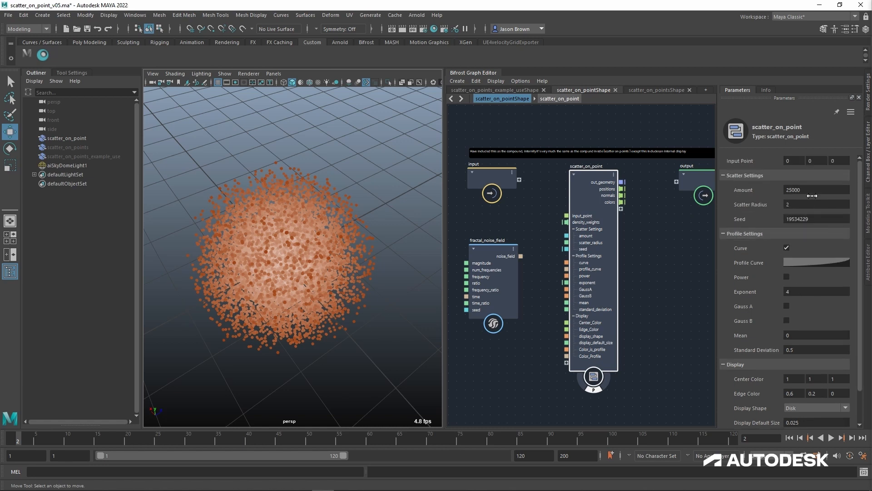
{"action": "double_click", "coordinate": [807, 189]}
{"action": "type", "text": "2"}
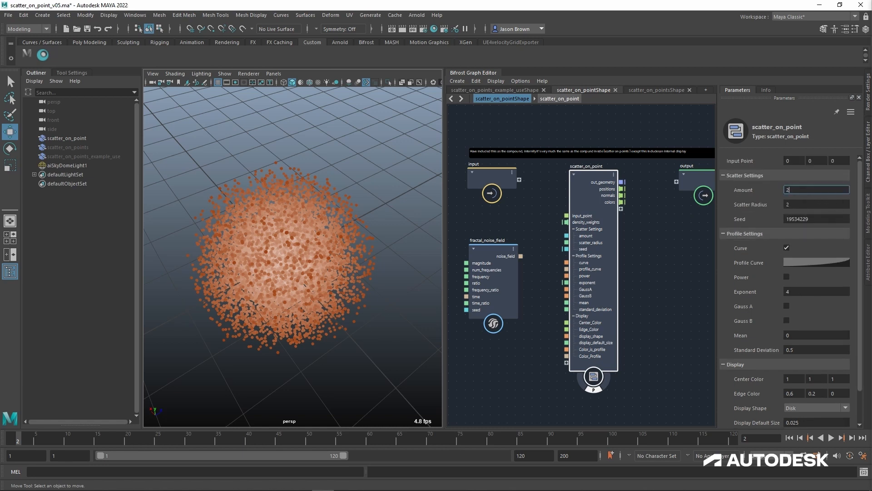
{"action": "type", "text": "50000"}
{"action": "key", "text": "Return"}
{"action": "mouse_move", "coordinate": [350, 257]}
{"action": "left_mouse_down", "text": "alt"}
{"action": "mouse_move", "coordinate": [358, 204]}
{"action": "mouse_move", "coordinate": [420, 203]}
{"action": "mouse_move", "coordinate": [334, 230]}
{"action": "left_mouse_up", "text": "alt"}
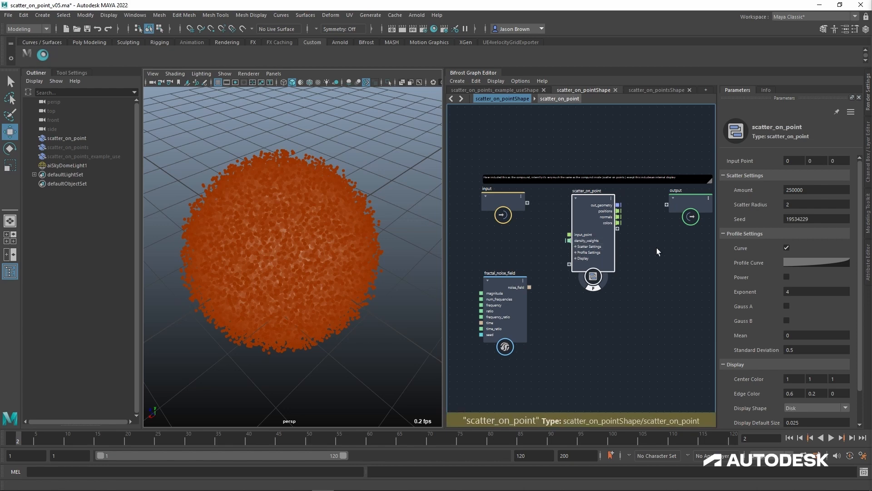
Add a float value node set to 0.5 and connect its output to scatter_on_point's density_weights input.
{"action": "right_click", "coordinate": [489, 237]}
{"action": "type", "text": "float"}
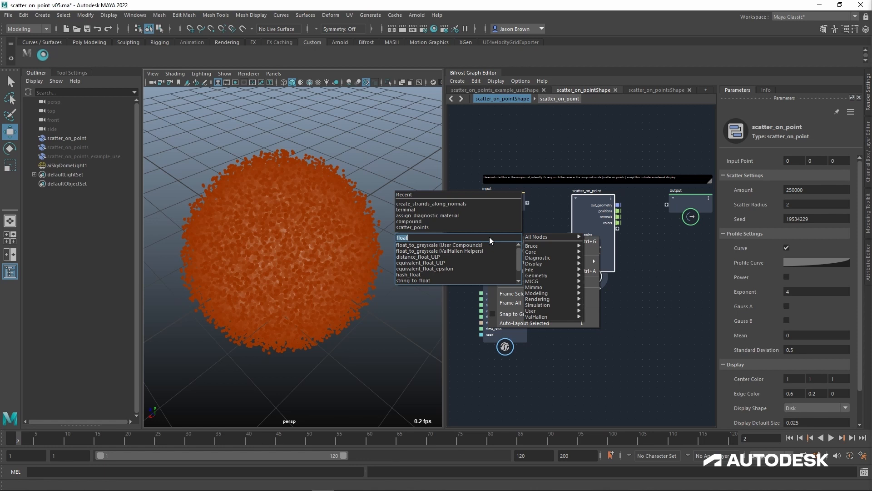
{"action": "type", "text": "value"}
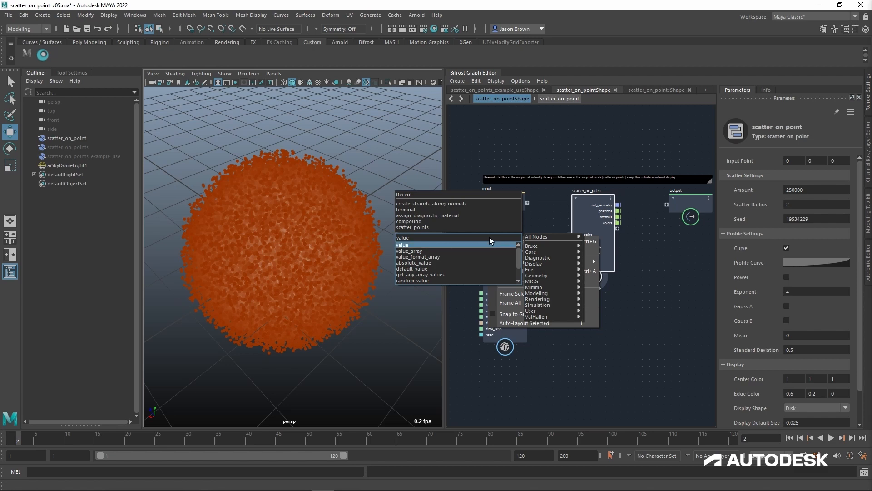
{"action": "key", "text": "Return"}
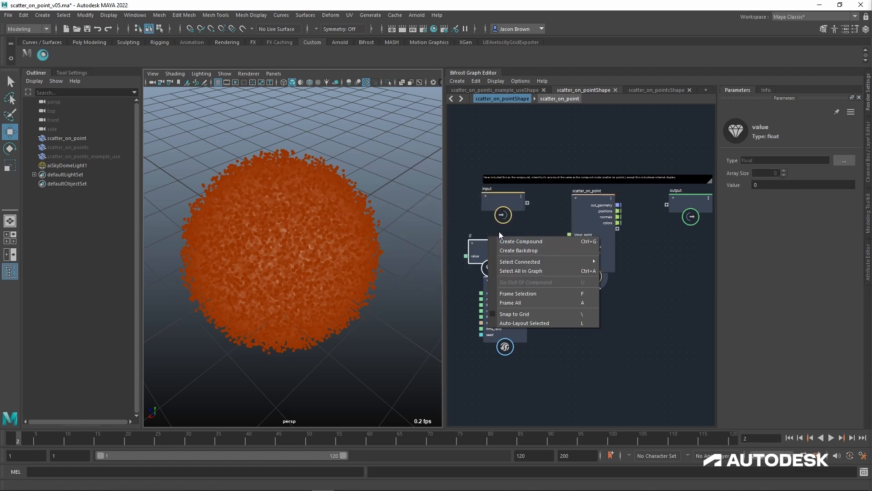
{"action": "left_click_drag", "start_coordinate": [484, 250], "coordinate": [480, 239]}
{"action": "double_click", "coordinate": [780, 187]}
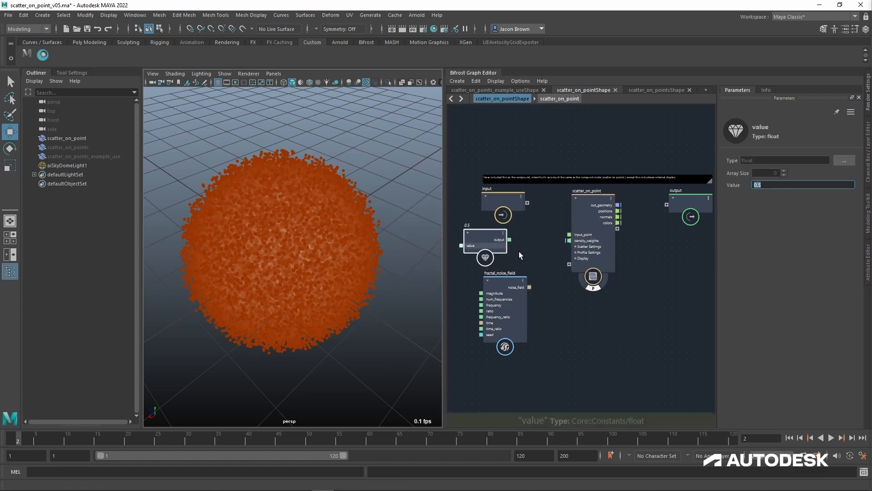
{"action": "left_click_drag", "start_coordinate": [510, 239], "coordinate": [569, 240]}
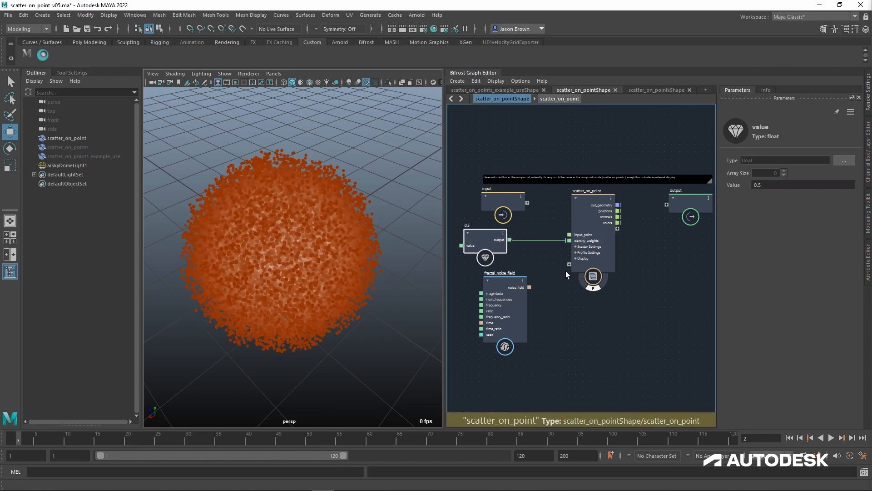
{"action": "left_click_drag", "start_coordinate": [372, 236], "coordinate": [419, 238], "text": "alt"}
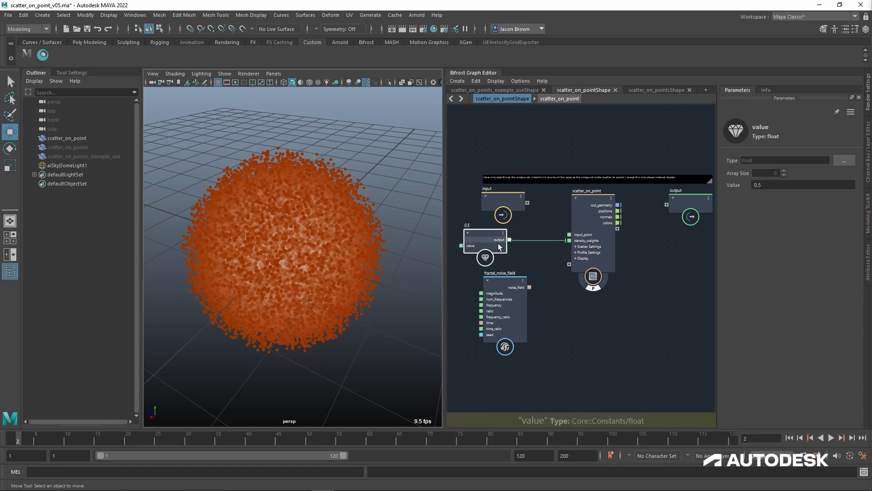
Lower the density value node to 0.05, then 0.005 and finally 0.0005.
{"action": "left_click", "coordinate": [777, 188]}
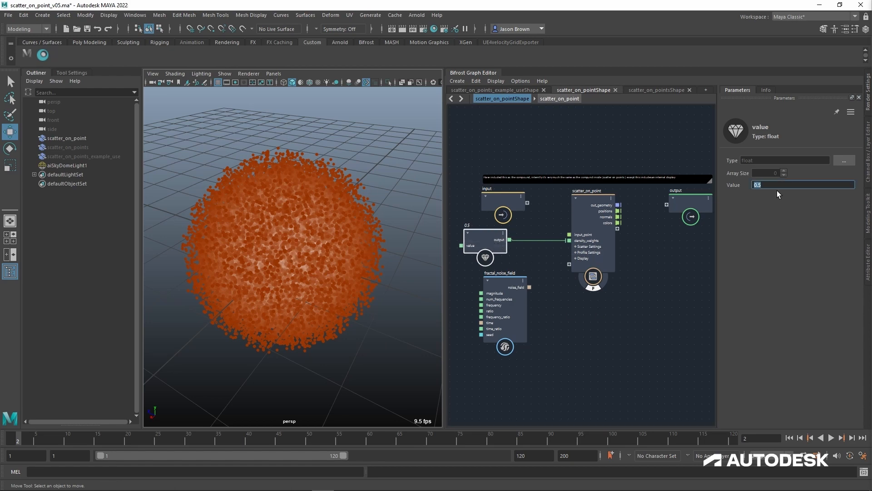
{"action": "key", "text": "Return"}
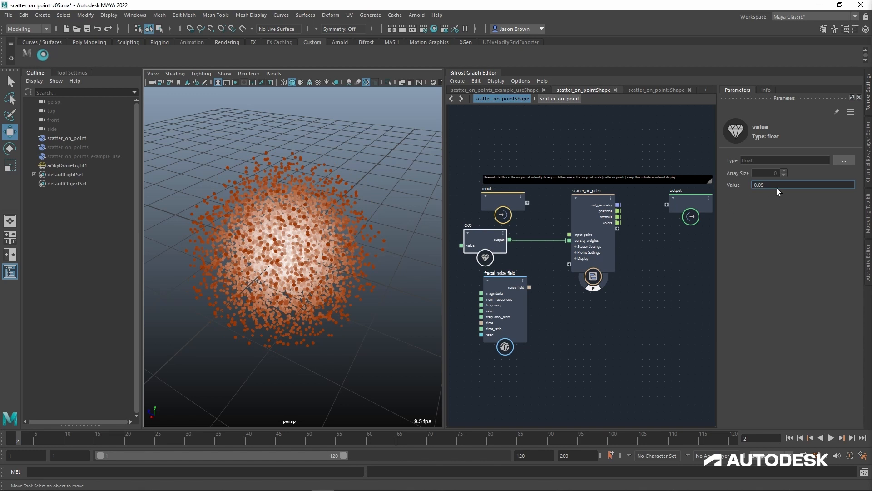
{"action": "type", "text": "0.005"}
{"action": "key", "text": "Return"}
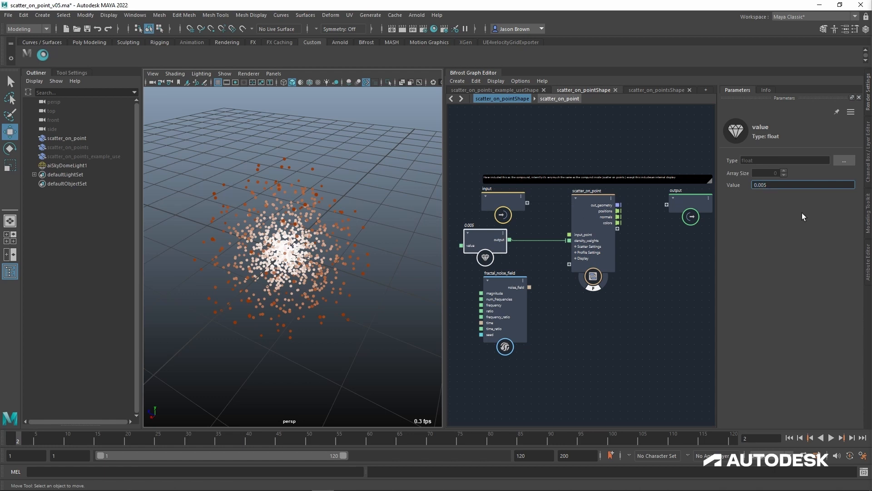
{"action": "type", "text": "0"}
{"action": "key", "text": "Return"}
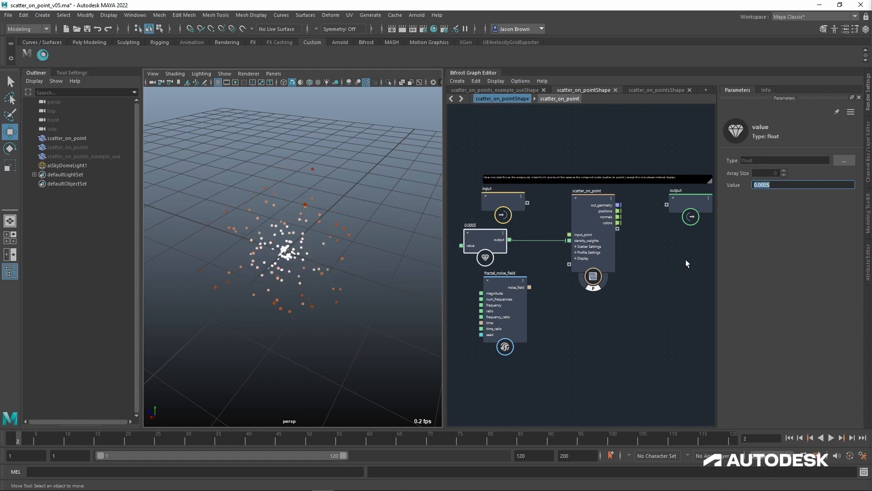
Try changing scatter_on_point's scatter radius and the input point's Y value, resetting them to 2 and 0.
{"action": "left_click", "coordinate": [601, 203]}
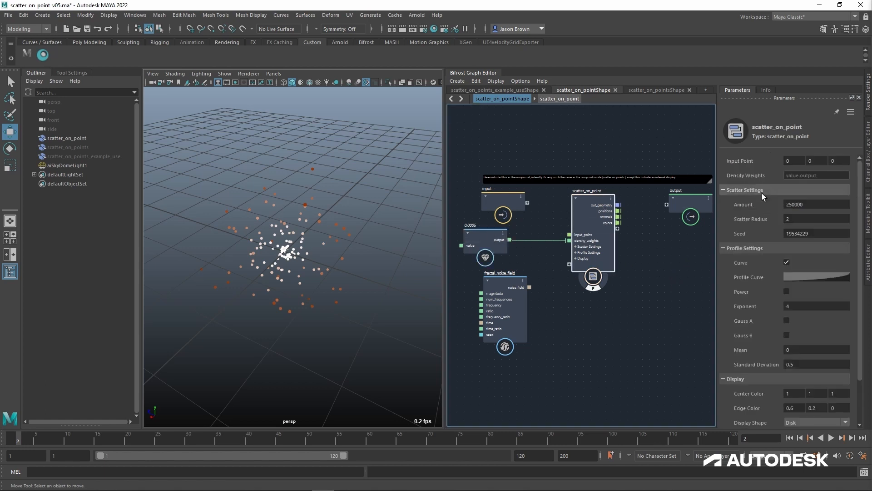
{"action": "mouse_move", "coordinate": [802, 229]}
{"action": "left_mouse_down"}
{"action": "mouse_move", "coordinate": [748, 232]}
{"action": "mouse_move", "coordinate": [813, 226]}
{"action": "left_mouse_up"}
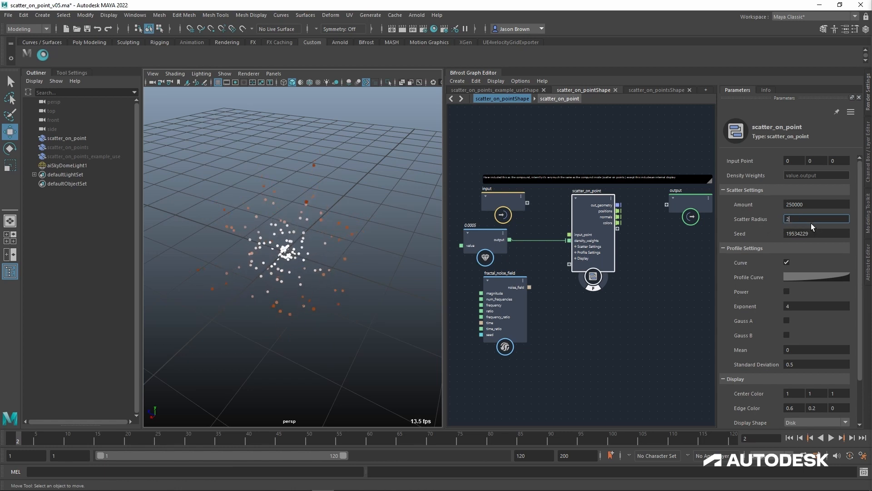
{"action": "key", "text": "Return"}
{"action": "mouse_move", "coordinate": [815, 162]}
{"action": "left_mouse_down", "text": "ctrl"}
{"action": "mouse_move", "coordinate": [555, 166]}
{"action": "mouse_move", "coordinate": [871, 162]}
{"action": "mouse_move", "coordinate": [817, 162]}
{"action": "left_mouse_up", "text": "ctrl"}
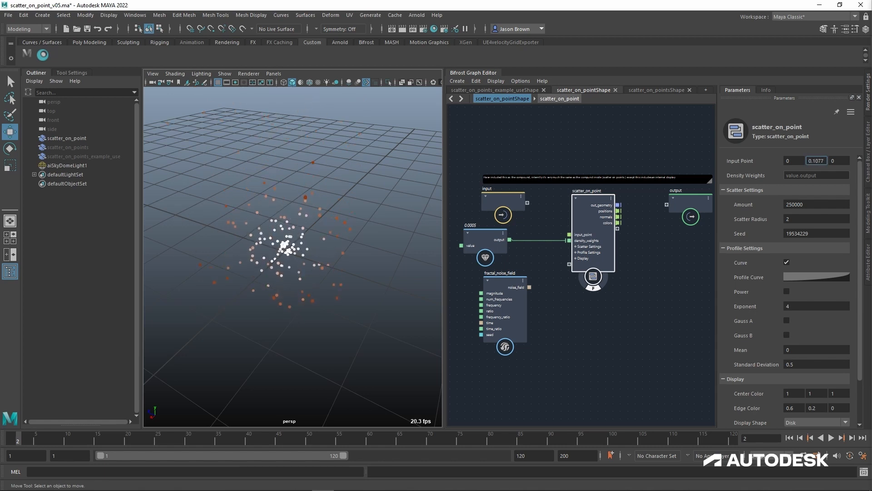
{"action": "type", "text": "0"}
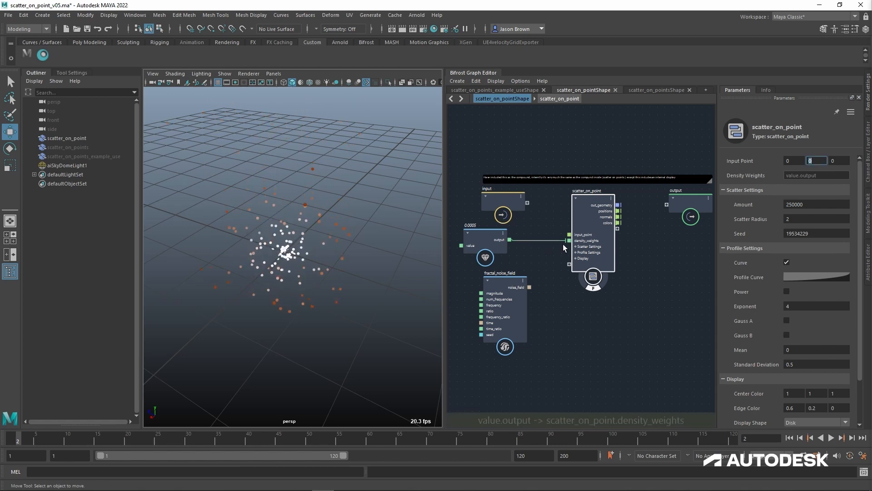
Disconnect the value node from density_weights and connect fractal_noise_field's noise_field output there, moving the nodes apart.
{"action": "left_click", "coordinate": [535, 240]}
{"action": "key", "text": "Delete"}
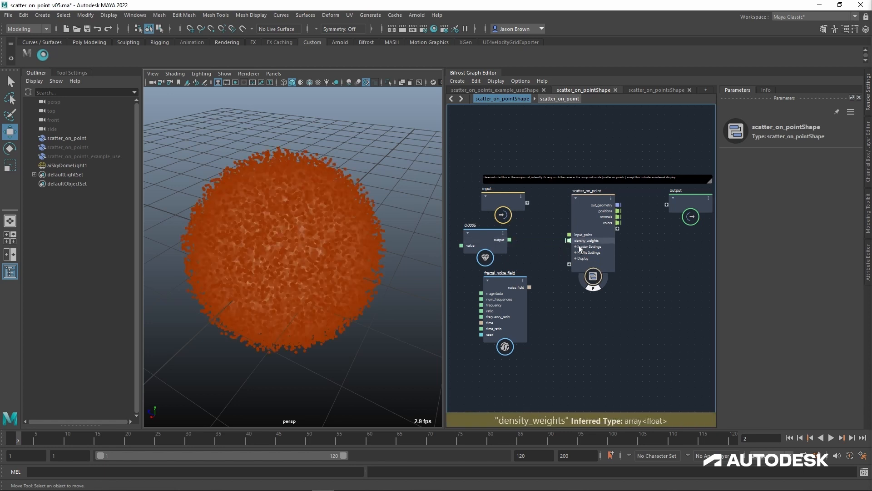
{"action": "left_click_drag", "start_coordinate": [502, 244], "coordinate": [491, 244]}
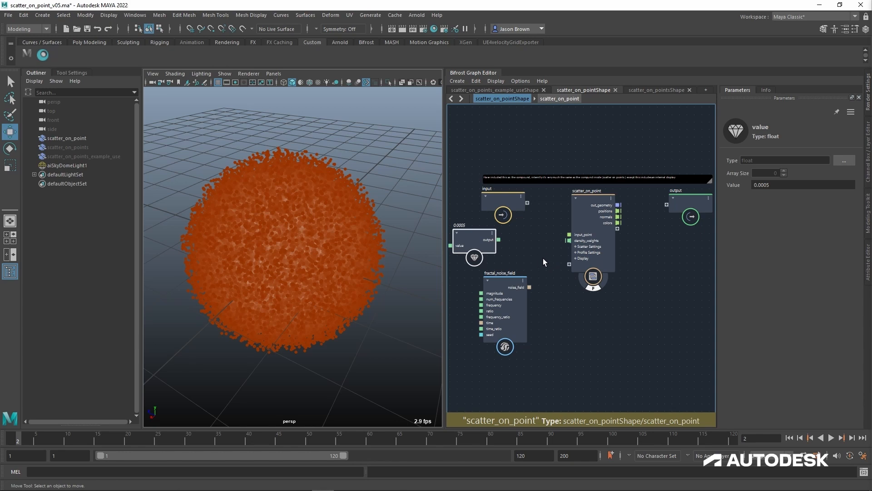
{"action": "middle_click_drag", "start_coordinate": [541, 255], "coordinate": [556, 250], "text": "alt"}
{"action": "left_click_drag", "start_coordinate": [527, 279], "coordinate": [547, 282]}
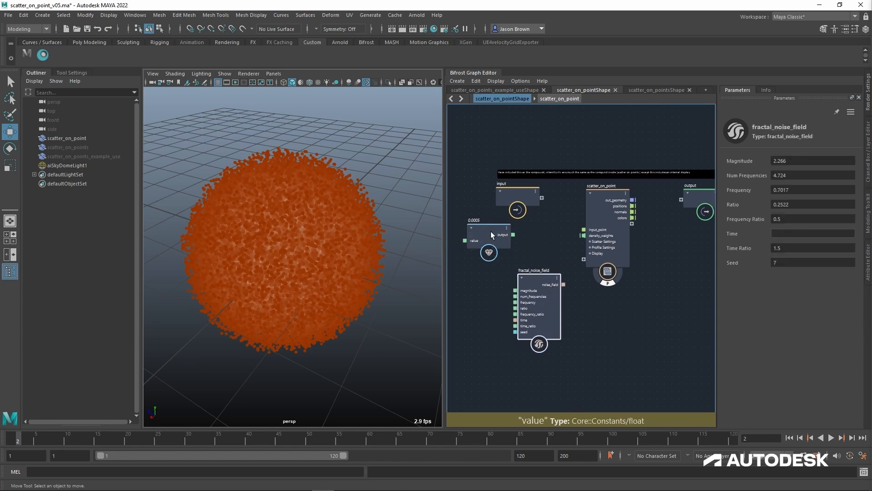
{"action": "left_click_drag", "start_coordinate": [491, 231], "coordinate": [489, 234]}
{"action": "left_click_drag", "start_coordinate": [564, 285], "coordinate": [584, 236]}
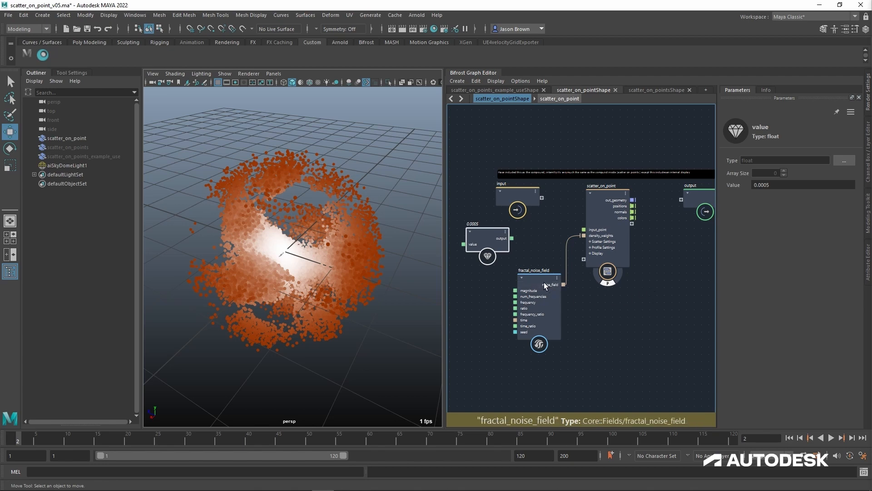
Place an add node beside fractal_noise_field and feed the noise_field output into it.
{"action": "left_click_drag", "start_coordinate": [544, 282], "coordinate": [538, 282]}
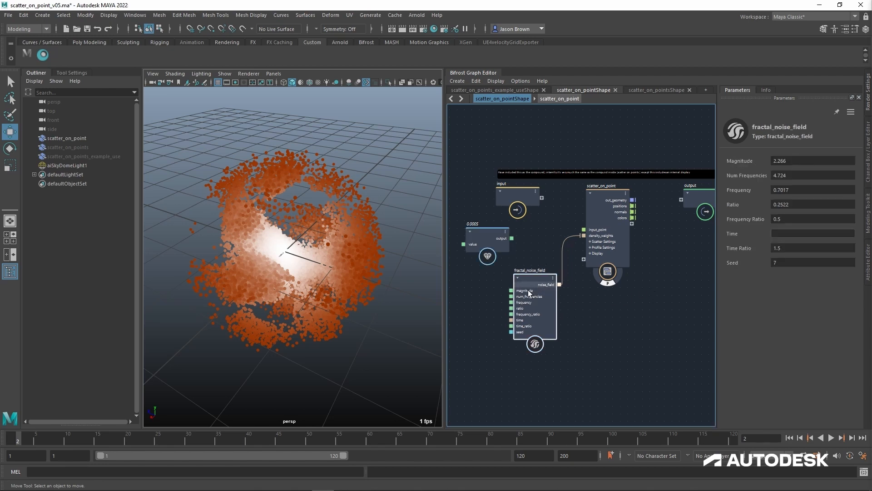
{"action": "left_click_drag", "start_coordinate": [530, 288], "coordinate": [487, 290]}
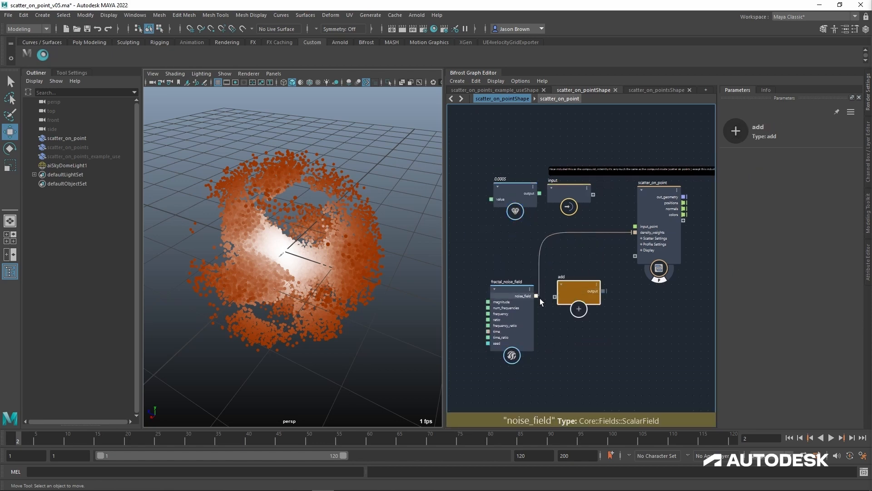
{"action": "left_click_drag", "start_coordinate": [540, 298], "coordinate": [566, 309]}
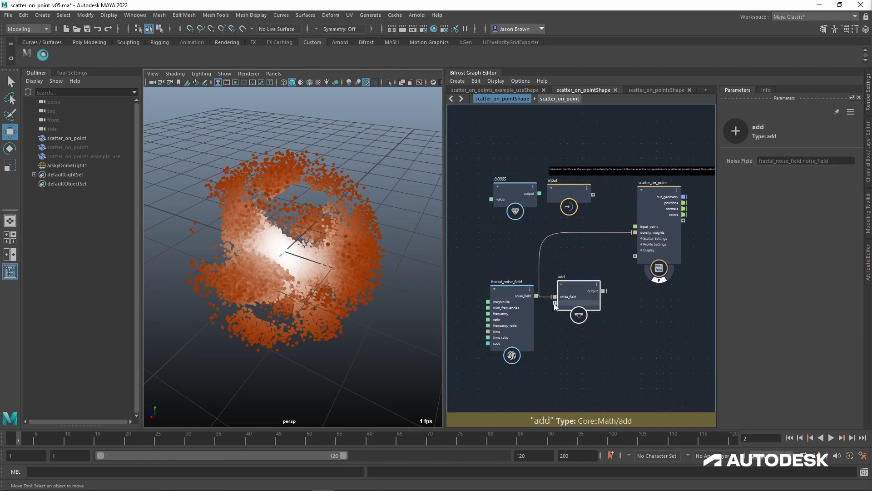
Try creating a value node for the add node's second input.
{"action": "right_click", "coordinate": [554, 304]}
{"action": "left_click", "coordinate": [572, 309]}
{"action": "middle_click_drag", "start_coordinate": [575, 350], "coordinate": [609, 322]}
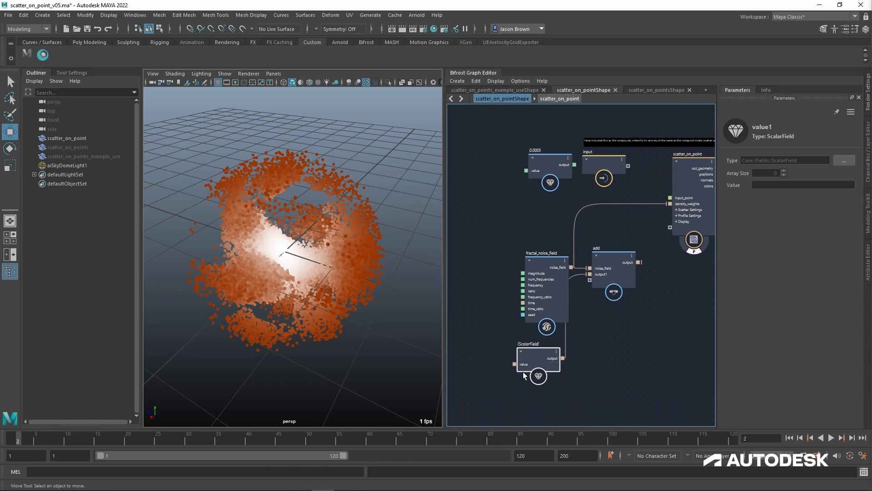
{"action": "key", "text": "ctrl+z"}
Create a scalar_field node with a value of 0.5 and connect it to the add node's second input.
{"action": "key", "text": "Tab"}
{"action": "type", "text": "sca"}
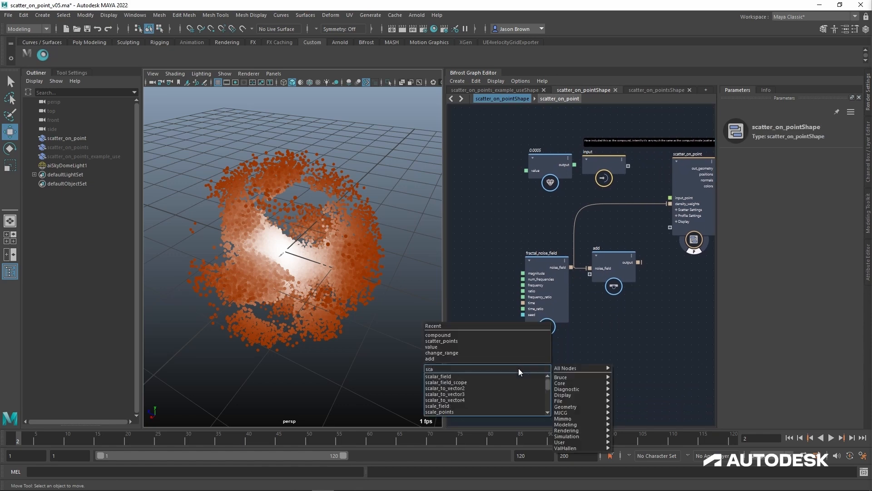
{"action": "key", "text": "Return"}
{"action": "left_click_drag", "start_coordinate": [535, 387], "coordinate": [593, 281]}
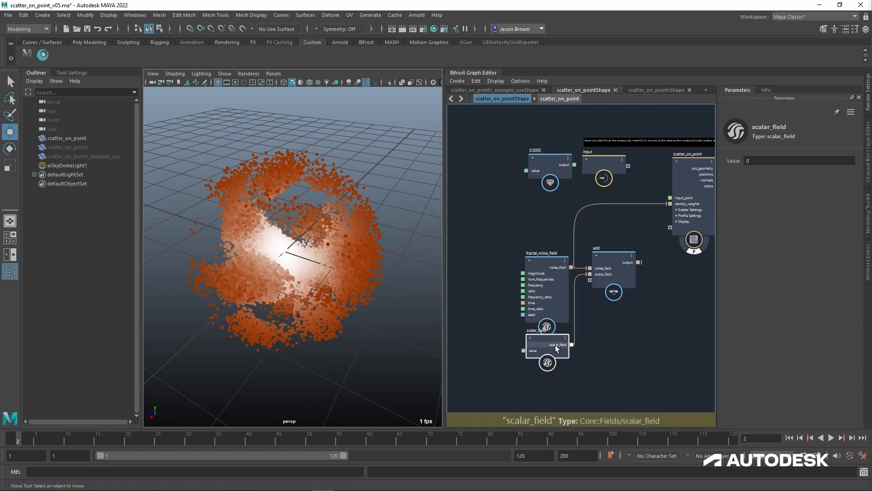
{"action": "left_click", "coordinate": [767, 162]}
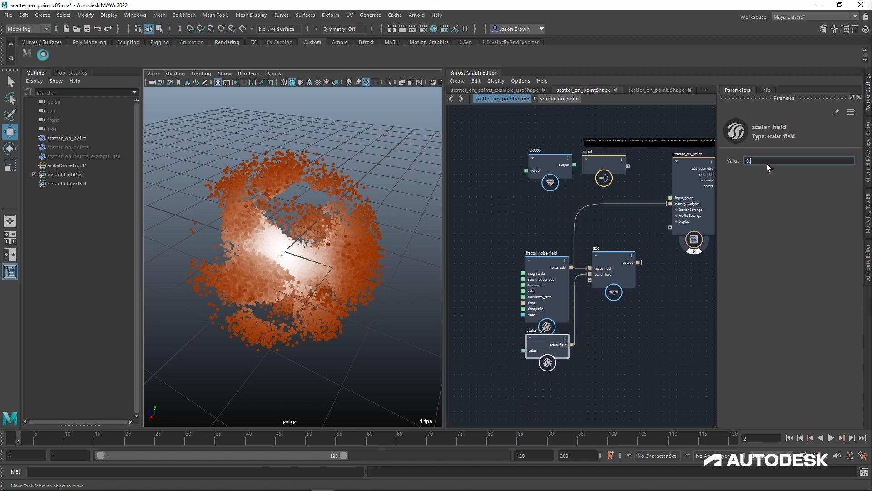
Connect the add node's output to density_weights in place of the direct noise connection, and inspect the cloud.
{"action": "middle_click_drag", "start_coordinate": [612, 308], "coordinate": [593, 326], "text": "alt"}
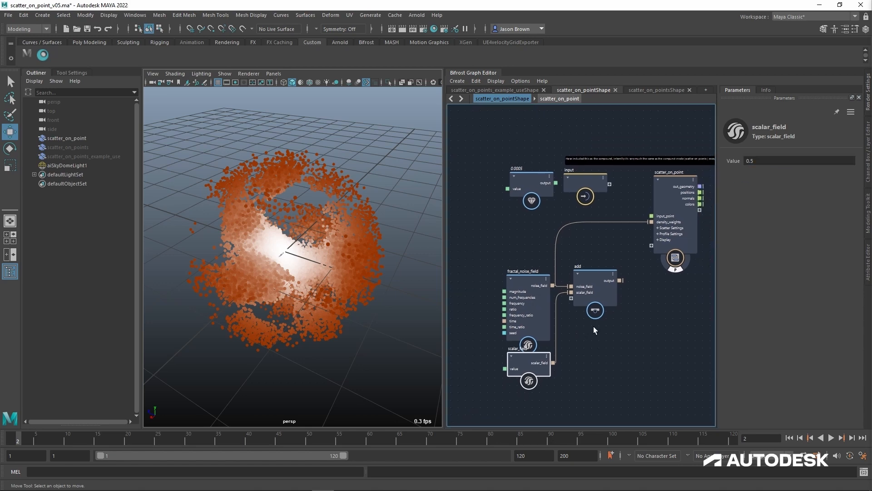
{"action": "left_click_drag", "start_coordinate": [623, 285], "coordinate": [654, 224]}
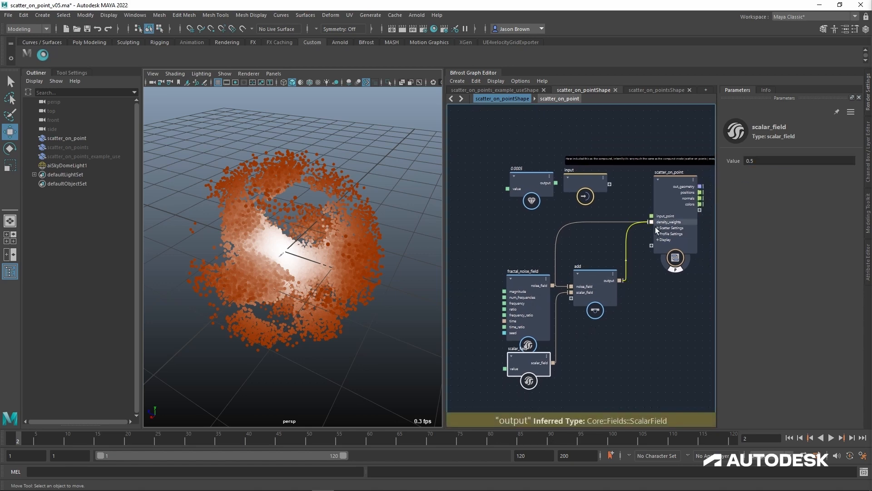
{"action": "left_click_drag", "start_coordinate": [315, 273], "coordinate": [360, 285], "text": "alt"}
Set the fractal noise field's number of frequencies to 4.068 and frequency to 1.27, and inspect the cloud.
{"action": "middle_click_drag", "start_coordinate": [527, 360], "coordinate": [565, 384]}
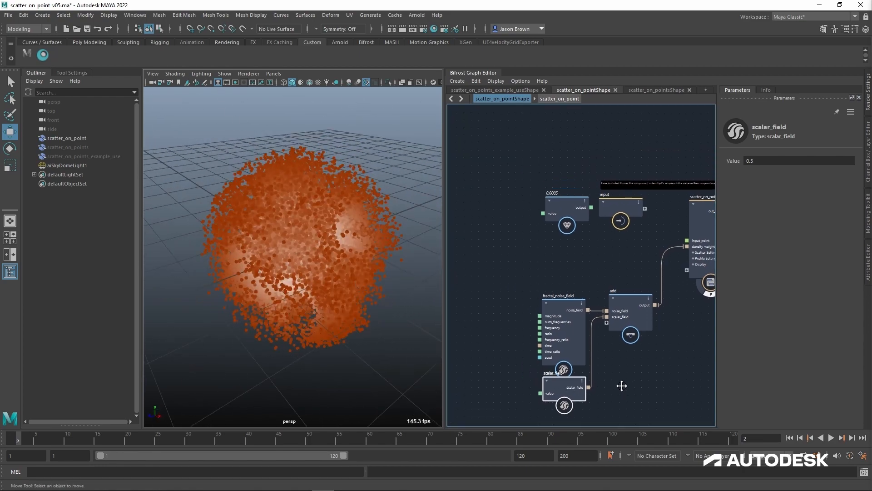
{"action": "left_click", "coordinate": [564, 307]}
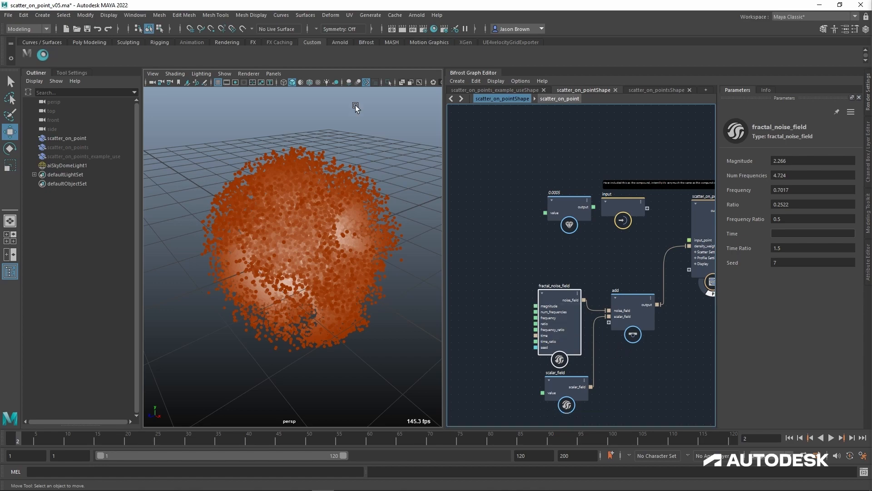
{"action": "left_click_drag", "start_coordinate": [365, 220], "coordinate": [256, 222], "text": "alt"}
{"action": "left_click_drag", "start_coordinate": [801, 182], "coordinate": [845, 202], "text": "ctrl"}
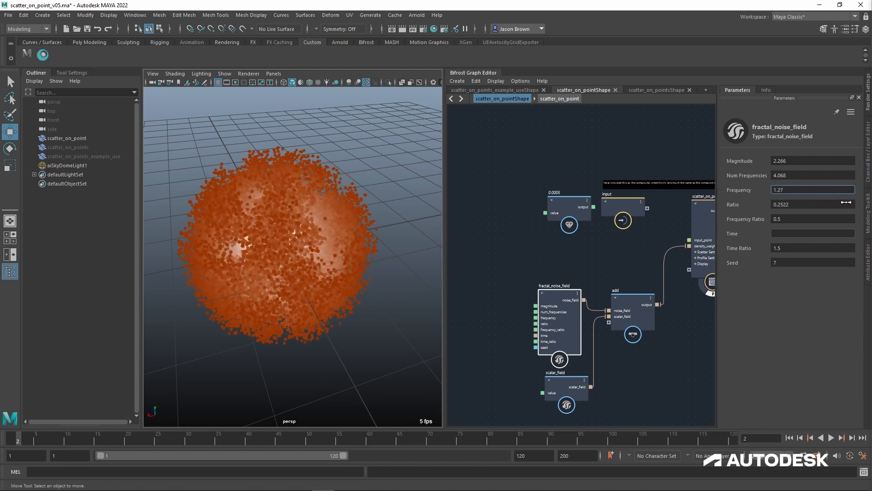
{"action": "left_click_drag", "start_coordinate": [386, 210], "coordinate": [373, 248], "text": "alt"}
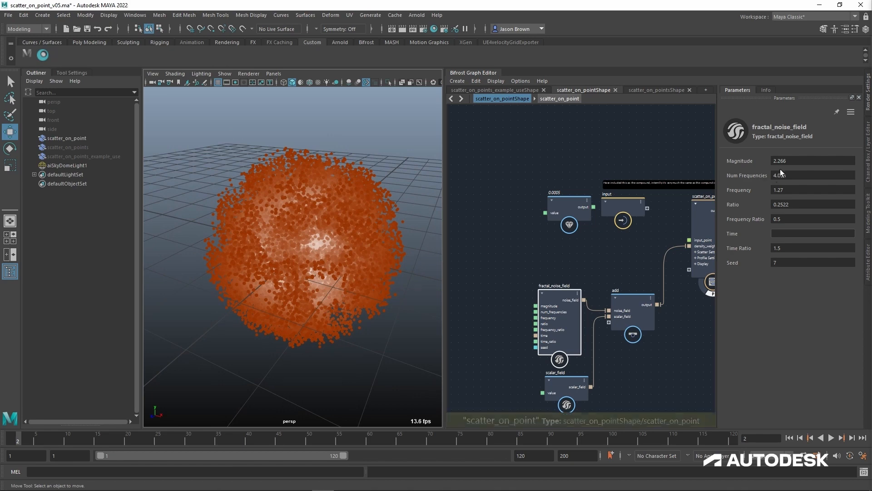
Shift the scatter_on_point node's input point along Y to -0.1404 to see how the cloud moves through the noise.
{"action": "middle_click_drag", "start_coordinate": [653, 238], "coordinate": [630, 238], "text": "alt"}
{"action": "left_click", "coordinate": [688, 227]}
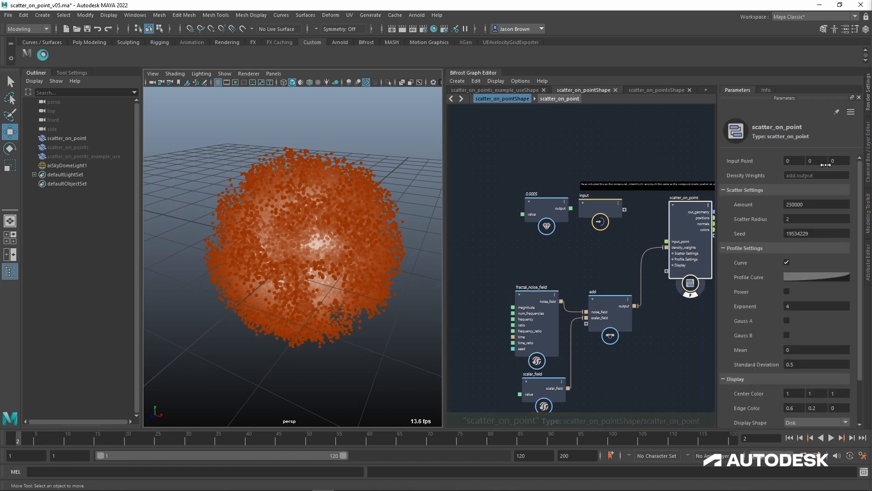
{"action": "left_click_drag", "start_coordinate": [809, 163], "coordinate": [703, 178]}
Set the fractal_noise_field frequency to 0.25 and inspect the cloud from another side.
{"action": "left_click", "coordinate": [543, 305]}
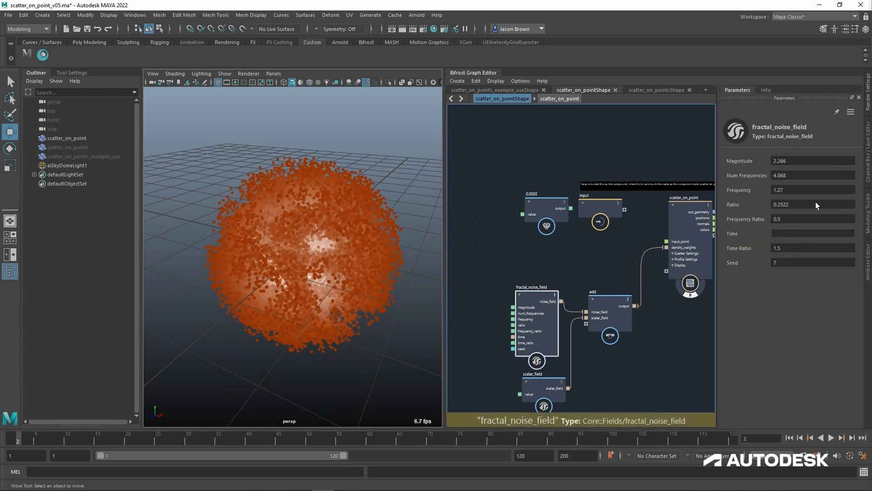
{"action": "left_click", "coordinate": [803, 193]}
{"action": "type", "text": "0."}
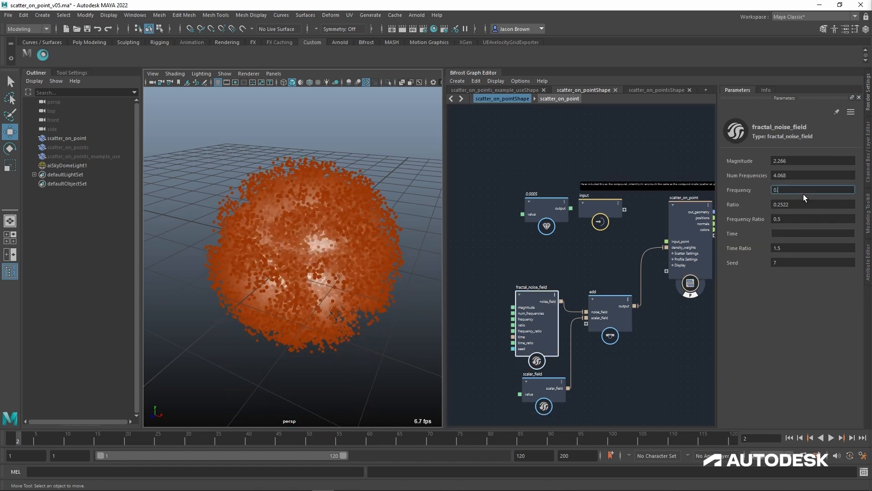
{"action": "type", "text": "25"}
{"action": "key", "text": "Return"}
{"action": "left_click_drag", "start_coordinate": [356, 258], "coordinate": [269, 257], "text": "alt"}
Reset the scatter_on_point input point's Y value to 0, and scrub its Z value while viewing the whole cloud.
{"action": "left_click", "coordinate": [694, 212]}
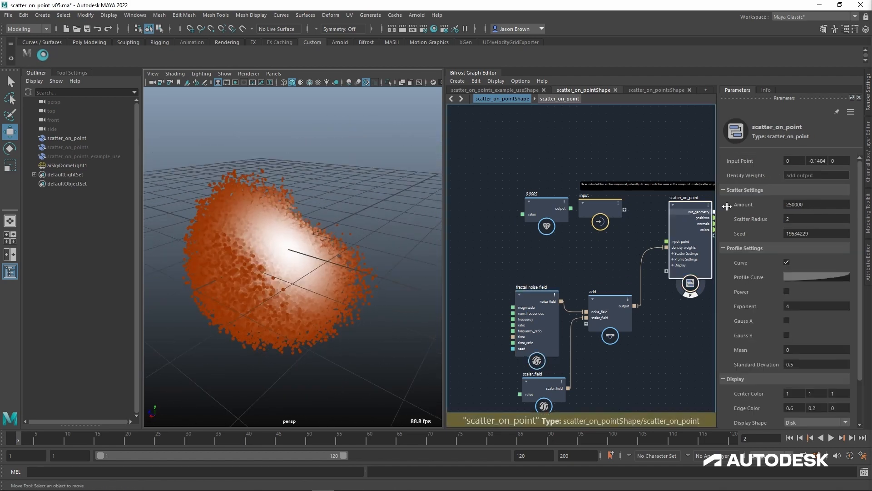
{"action": "type", "text": "0"}
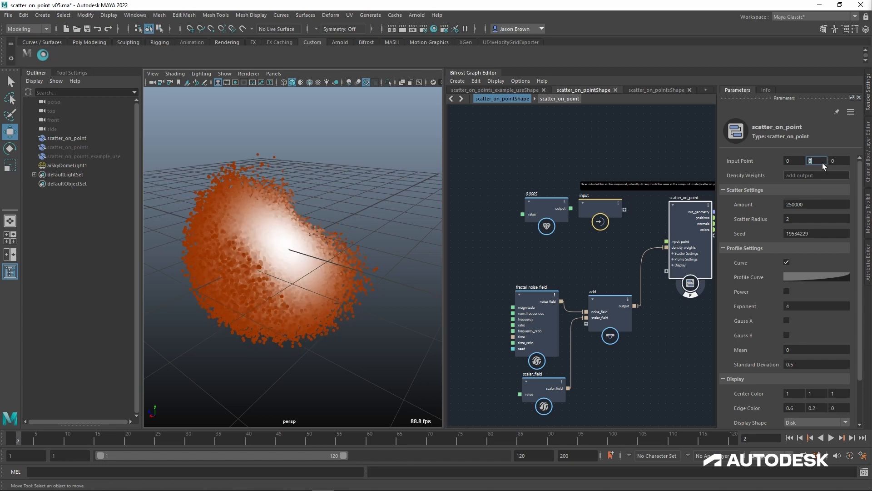
{"action": "scroll", "coordinate": [366, 207], "scroll_direction": "down", "scroll_amount": 5}
{"action": "scroll", "coordinate": [361, 206], "scroll_direction": "up", "scroll_amount": 3}
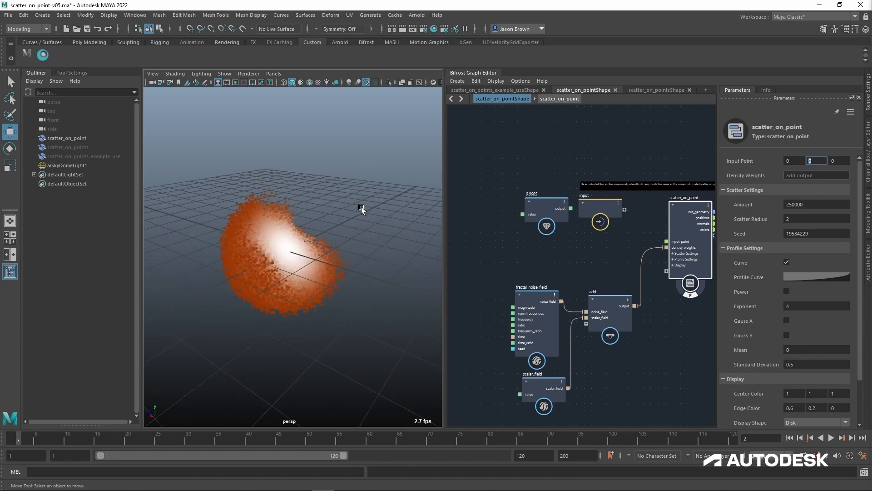
{"action": "left_click_drag", "start_coordinate": [361, 207], "coordinate": [343, 213], "text": "alt"}
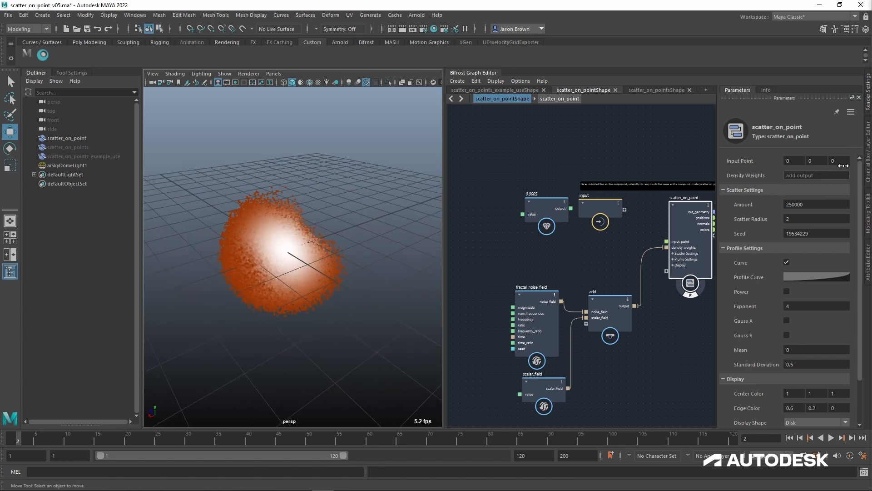
{"action": "left_click_drag", "start_coordinate": [843, 166], "coordinate": [688, 212]}
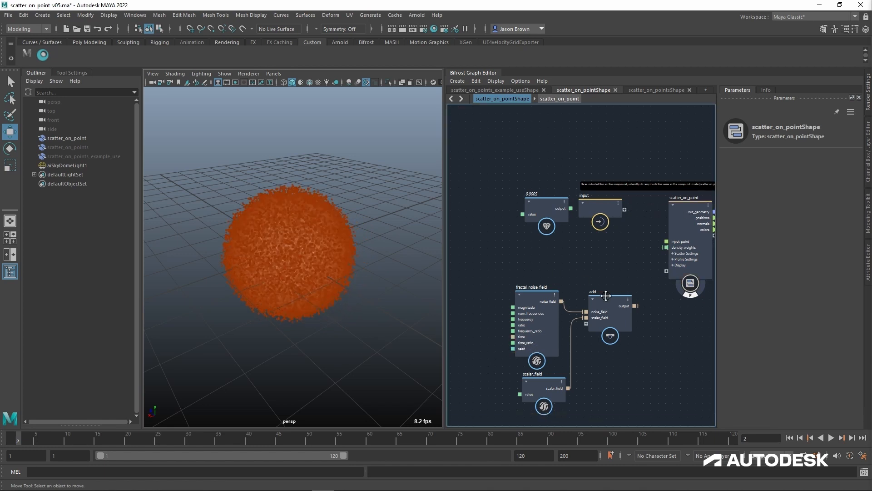
Delete the add and scalar_field nodes from the graph.
{"action": "middle_click_drag", "start_coordinate": [606, 296], "coordinate": [530, 293]}
{"action": "middle_click_drag", "start_coordinate": [561, 267], "coordinate": [578, 237]}
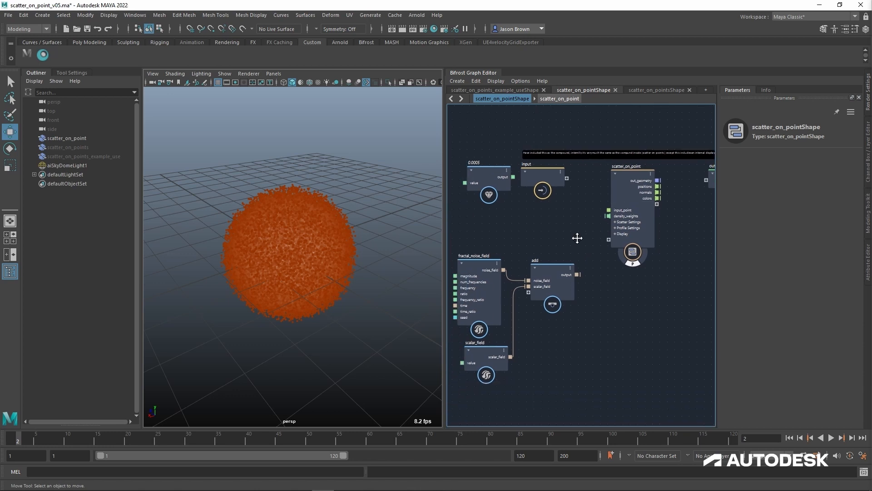
{"action": "left_click", "coordinate": [552, 274]}
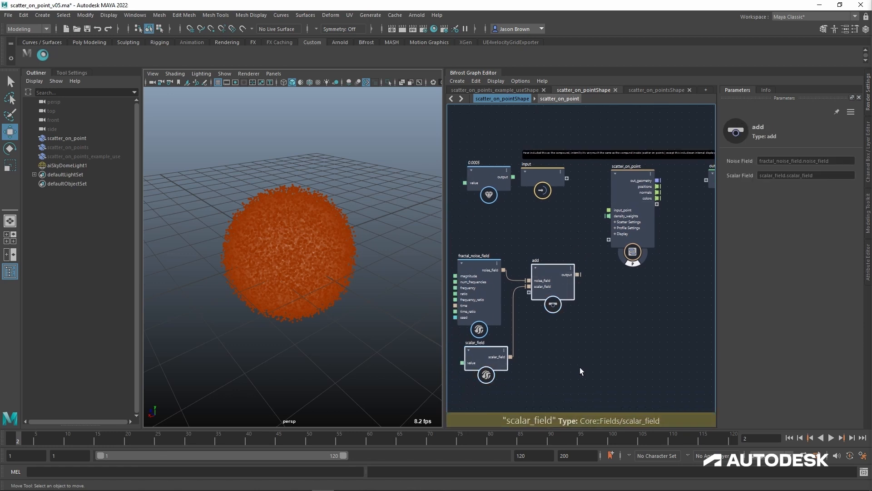
{"action": "key", "text": "Delete"}
Place the fractal_noise_field node below the input node next to scatter_on_point, and delete the 0.0005 value node.
{"action": "left_click_drag", "start_coordinate": [481, 266], "coordinate": [546, 229]}
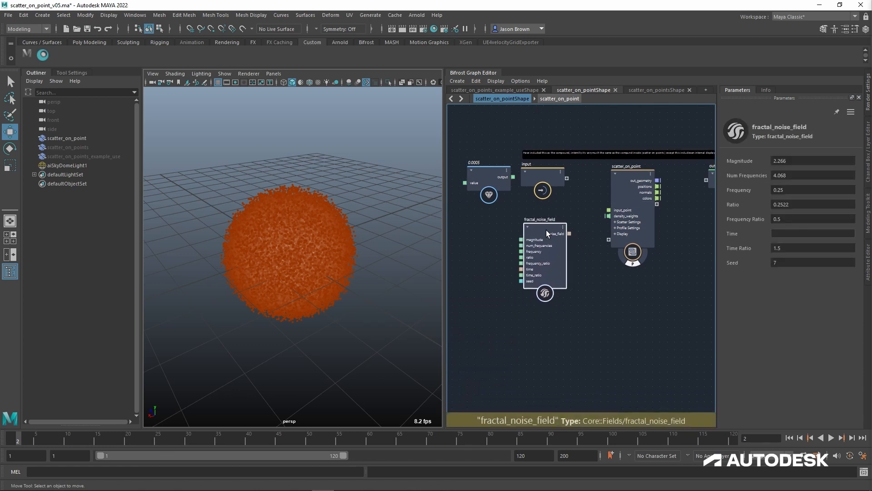
{"action": "middle_click_drag", "start_coordinate": [552, 225], "coordinate": [549, 262]}
{"action": "left_click_drag", "start_coordinate": [545, 205], "coordinate": [552, 228]}
{"action": "left_click", "coordinate": [488, 216]}
{"action": "key", "text": "Delete"}
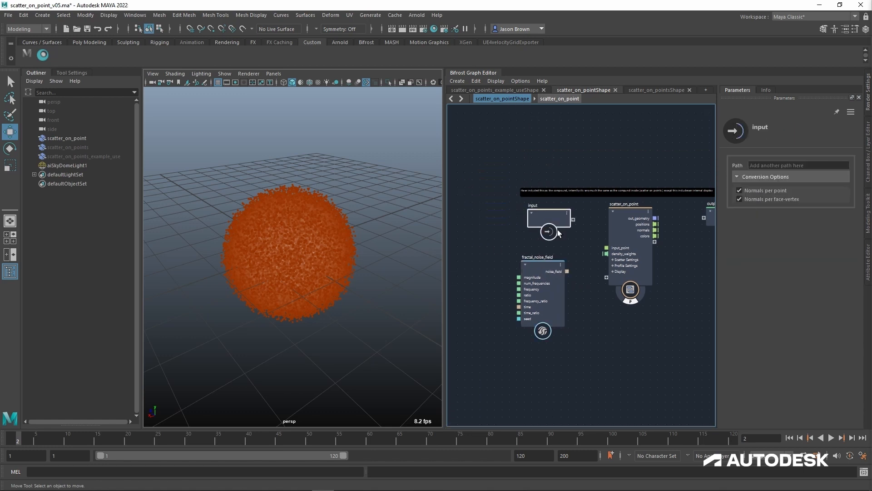
Select the fractal_noise_field node beside scatter_on_point.
{"action": "middle_click_drag", "start_coordinate": [591, 258], "coordinate": [539, 253]}
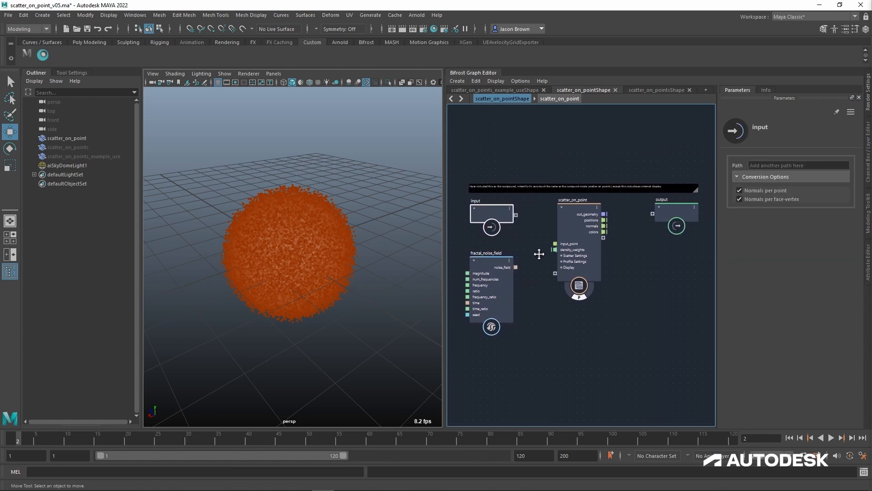
{"action": "middle_click_drag", "start_coordinate": [565, 282], "coordinate": [572, 270]}
{"action": "left_click", "coordinate": [491, 257]}
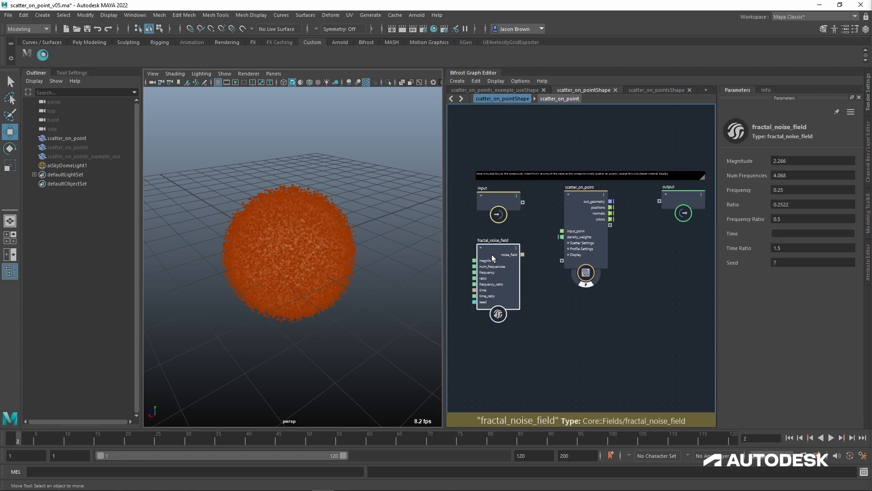
Delete the fractal_noise_field node from the scatter_on_point graph and select the scatter_on_point node.
{"action": "key", "text": "Delete"}
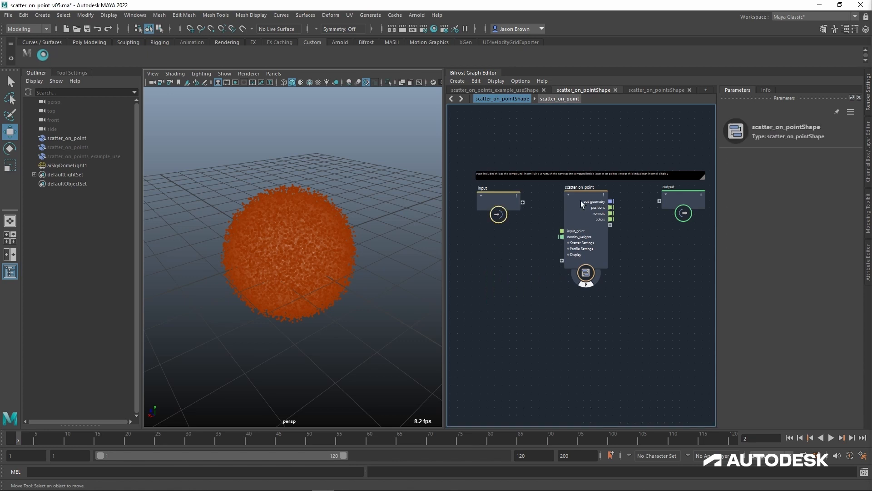
{"action": "left_click", "coordinate": [581, 200]}
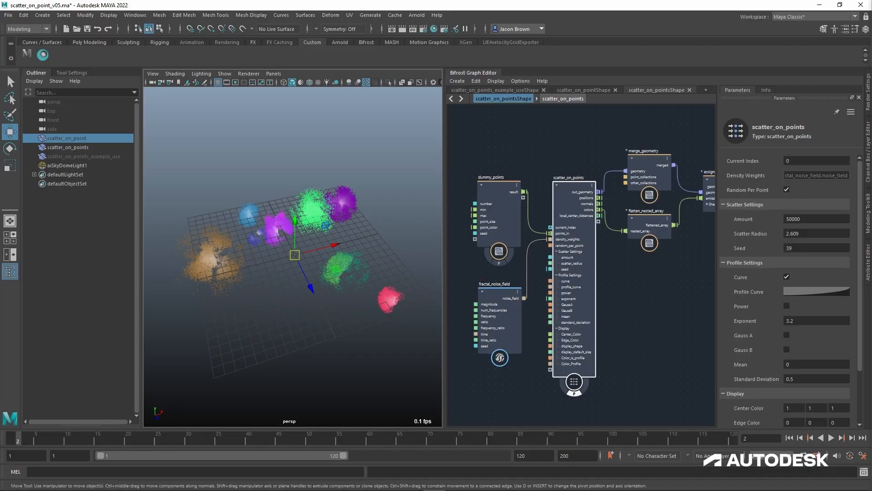
Turn off Random Per Point on scatter_on_points and disconnect the fractal noise from its density weights.
{"action": "left_click_drag", "start_coordinate": [291, 241], "coordinate": [318, 262], "text": "alt"}
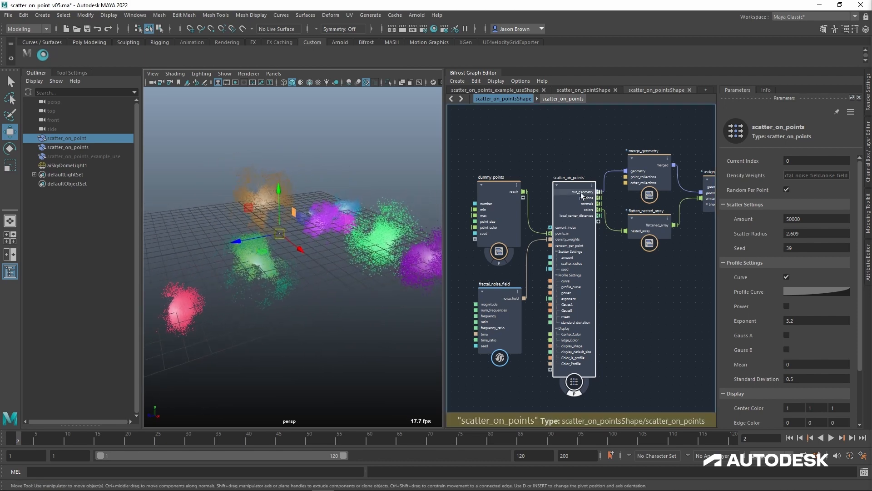
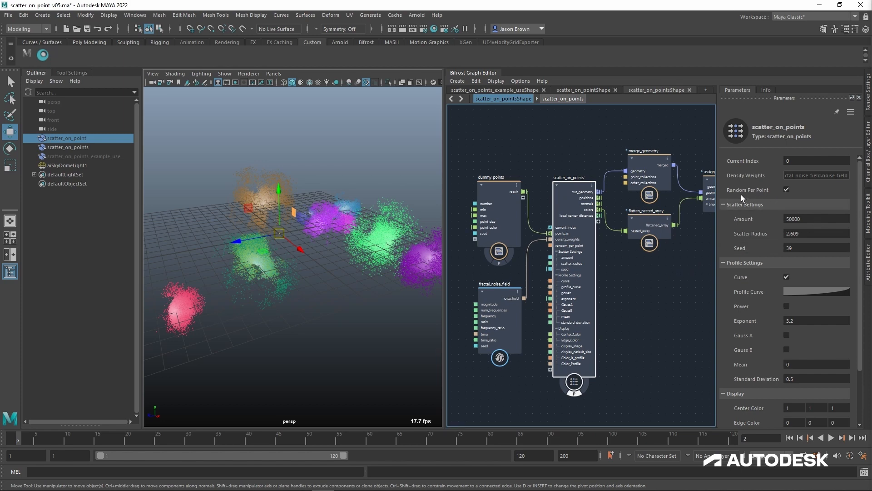
{"action": "left_click", "coordinate": [787, 190]}
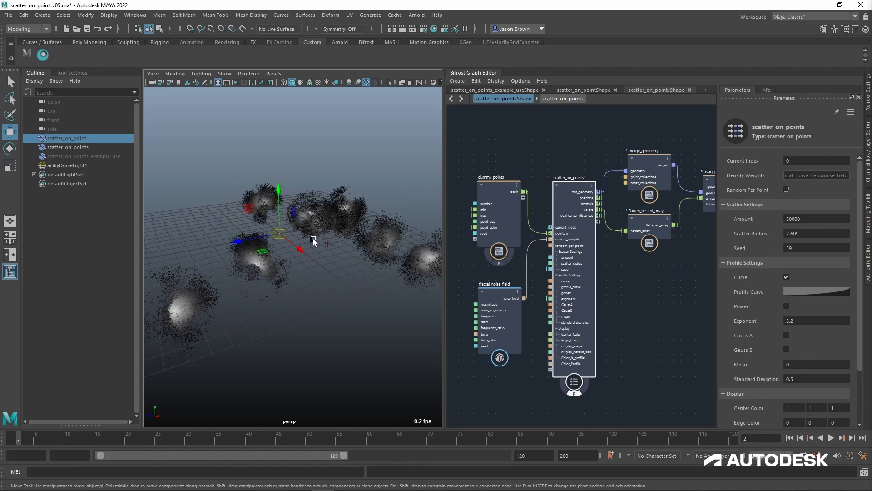
{"action": "left_click_drag", "start_coordinate": [314, 248], "coordinate": [402, 247], "text": "alt"}
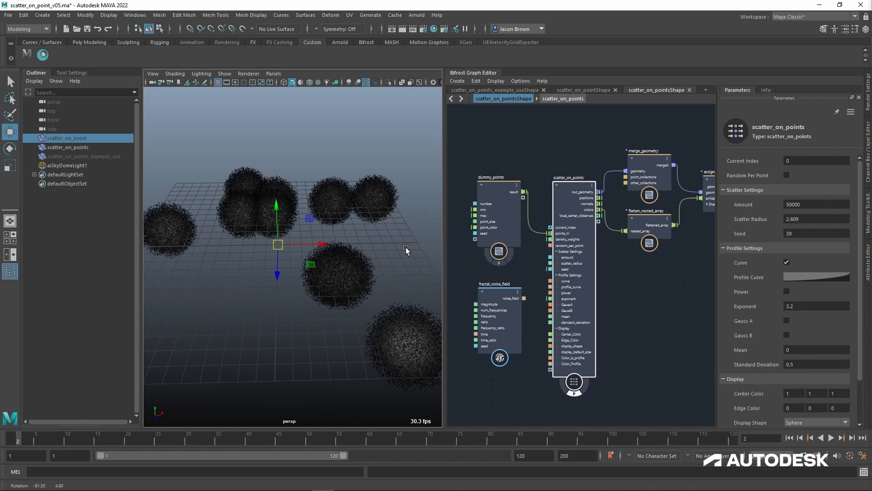
{"action": "left_click_drag", "start_coordinate": [405, 247], "coordinate": [486, 234], "text": "alt"}
Set the scatter_on_points seed to 81 and reduce its scatter amount to 200.
{"action": "left_click_drag", "start_coordinate": [801, 239], "coordinate": [746, 244], "text": "ctrl"}
{"action": "left_click_drag", "start_coordinate": [412, 248], "coordinate": [386, 263], "text": "alt"}
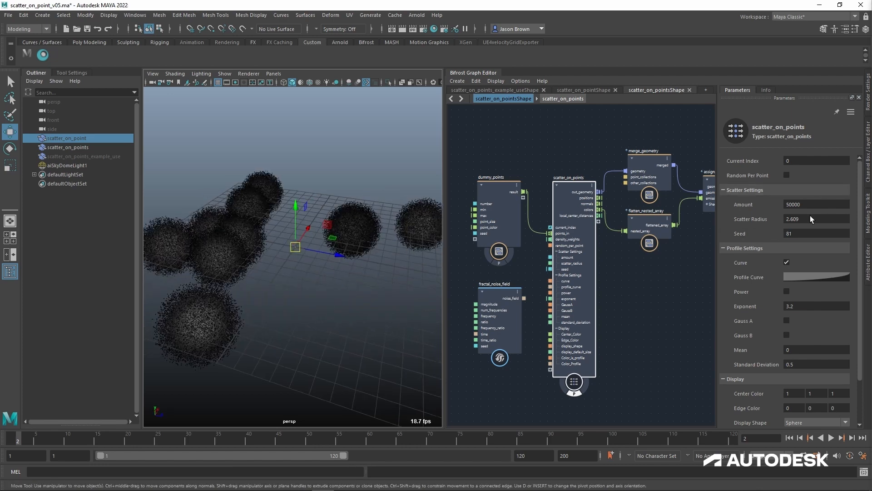
{"action": "type", "text": "20000"}
{"action": "key", "text": "Return"}
{"action": "type", "text": "20"}
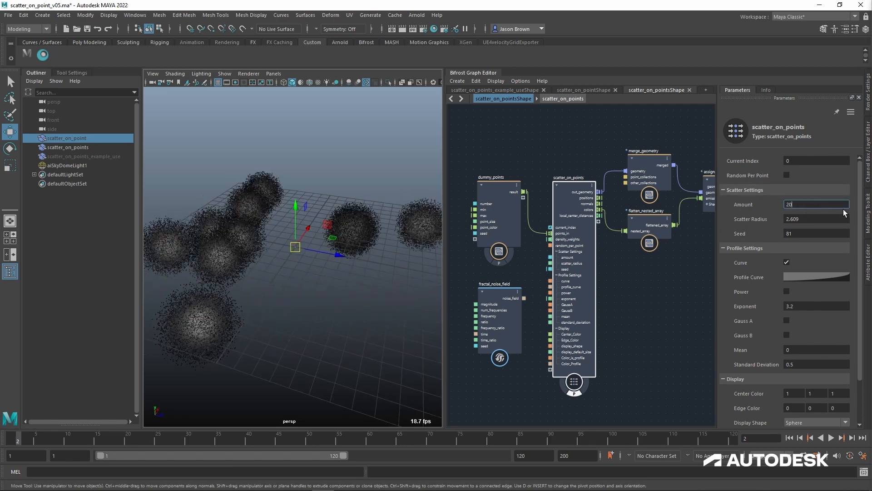
{"action": "key", "text": "Return"}
{"action": "type", "text": "200"}
{"action": "key", "text": "Return"}
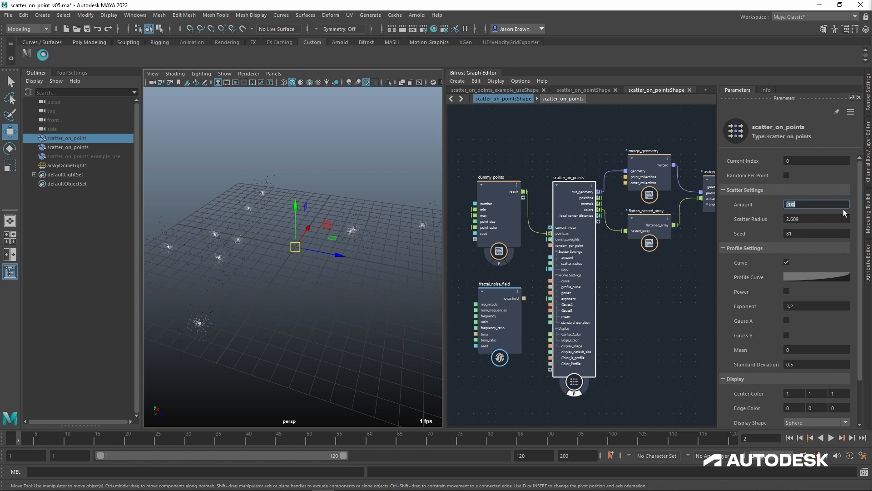
Enable Random Per Point on scatter_on_points and raise the scatter amount to 200000.
{"action": "left_click", "coordinate": [786, 263]}
{"action": "left_click", "coordinate": [790, 265]}
{"action": "left_click", "coordinate": [789, 179]}
{"action": "left_click_drag", "start_coordinate": [439, 395], "coordinate": [373, 318], "text": "alt"}
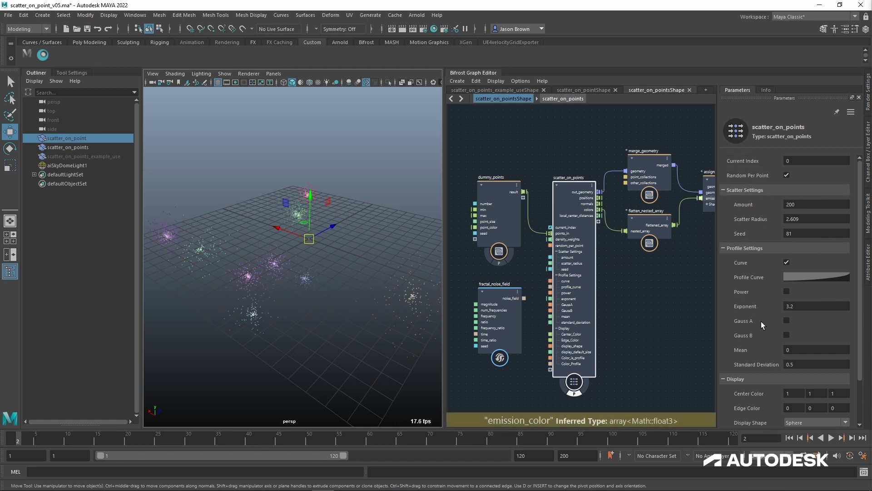
{"action": "left_click", "coordinate": [813, 205]}
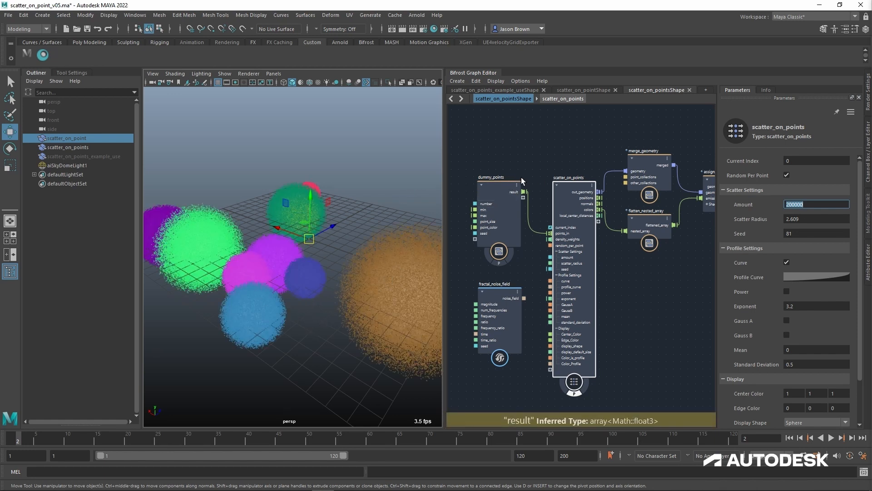
Set the dummy_points node's number to 5 and its seed to 1962.
{"action": "left_click", "coordinate": [500, 192]}
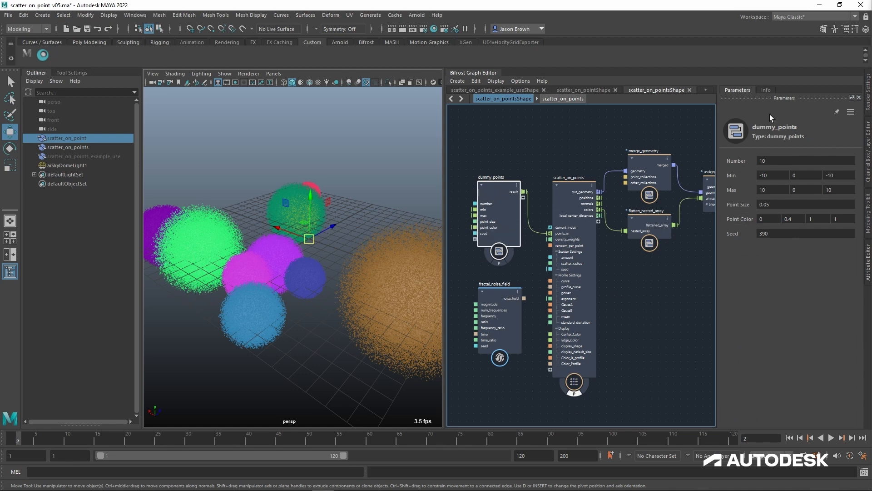
{"action": "left_click", "coordinate": [776, 167]}
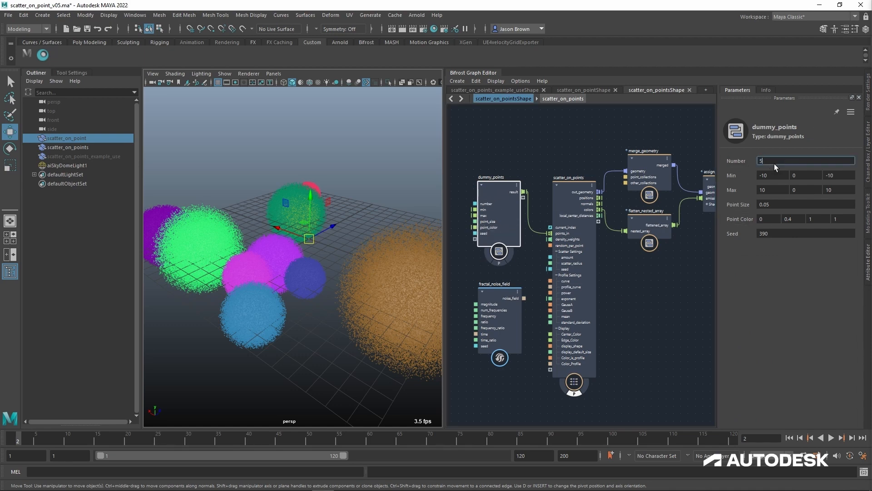
{"action": "type", "text": "5"}
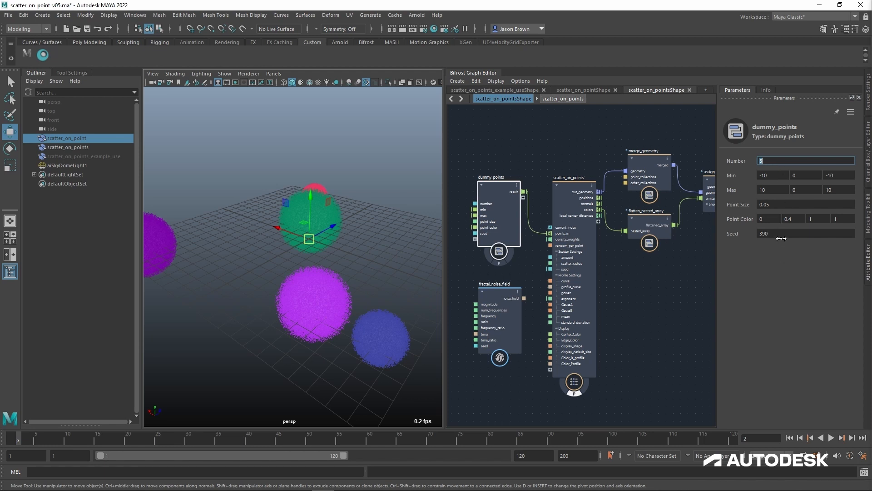
{"action": "left_click", "coordinate": [805, 234]}
{"action": "type", "text": "450"}
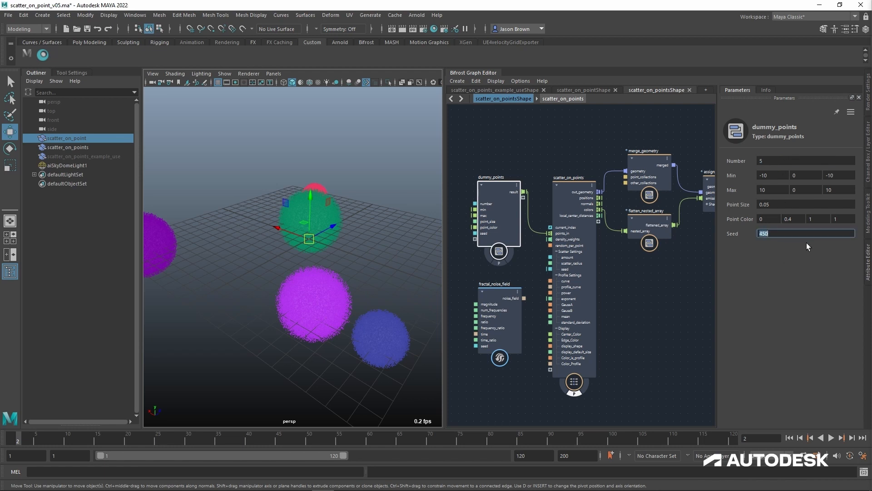
{"action": "key", "text": "Return"}
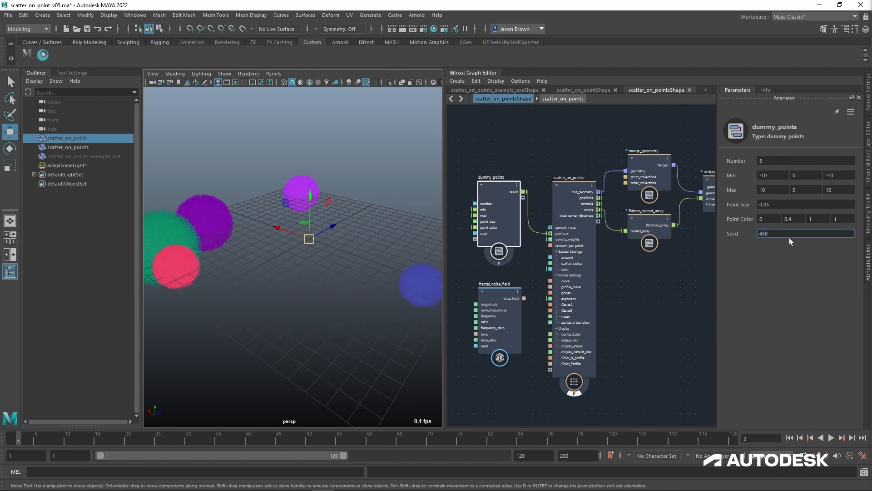
{"action": "left_click_drag", "start_coordinate": [759, 236], "coordinate": [708, 251]}
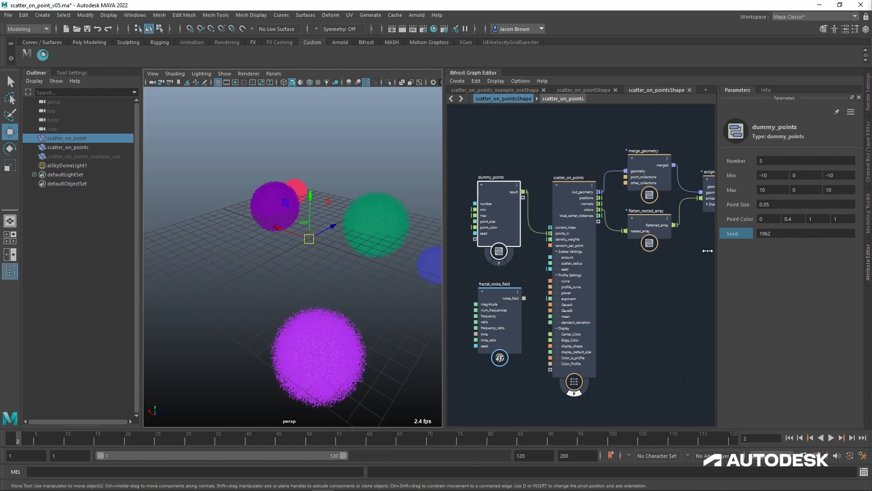
{"action": "left_click_drag", "start_coordinate": [367, 268], "coordinate": [328, 187], "text": "alt"}
Turn off the proxy flag on scatter_on_points and turn it on for dummy_points.
{"action": "left_click", "coordinate": [576, 193]}
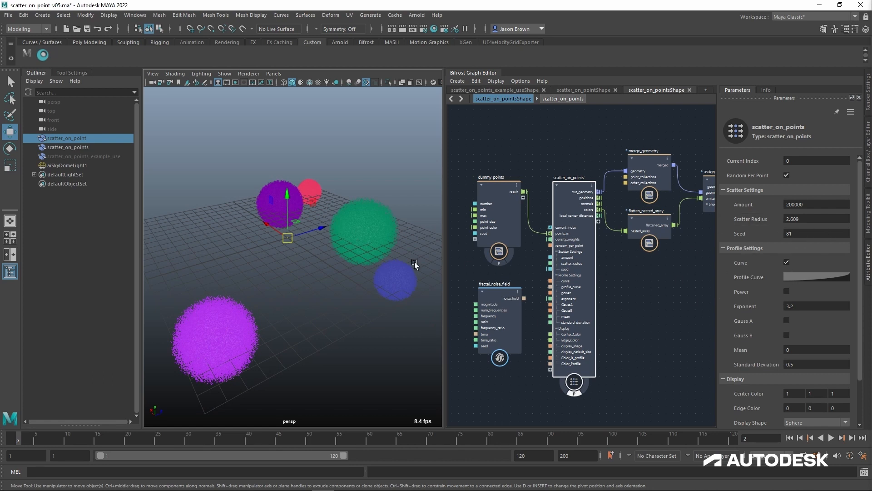
{"action": "left_click_drag", "start_coordinate": [328, 263], "coordinate": [323, 270], "text": "alt"}
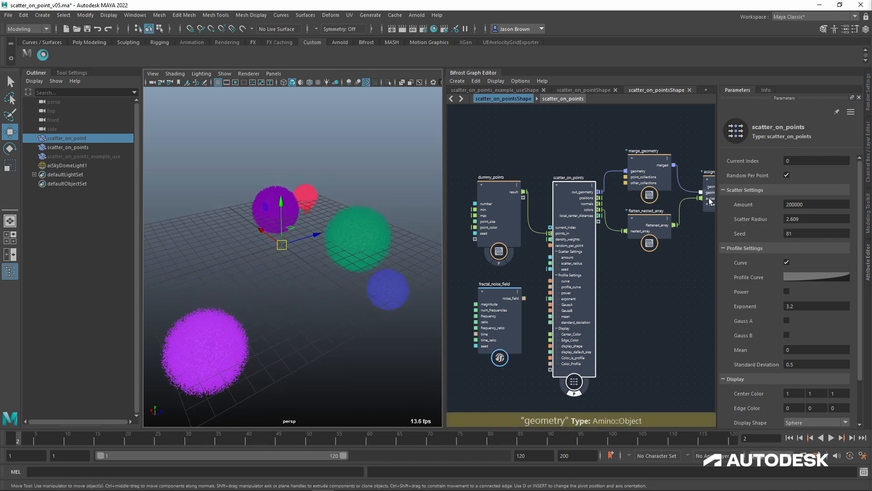
{"action": "left_click", "coordinate": [501, 194]}
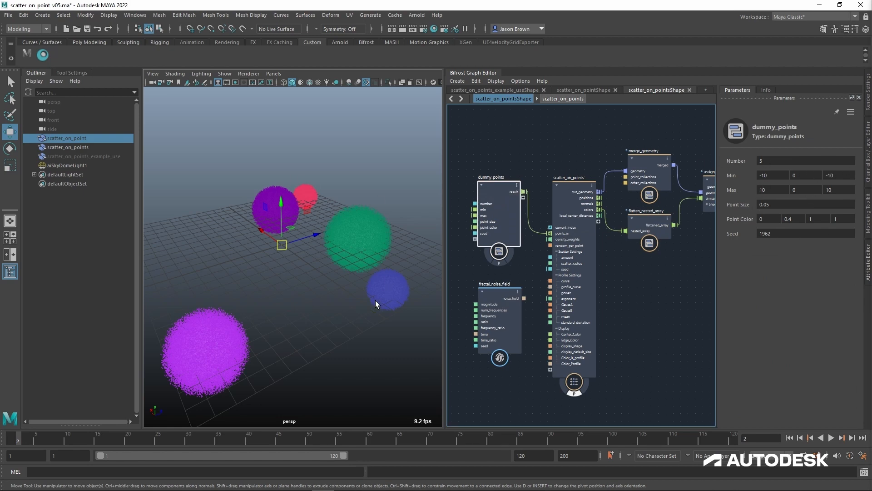
{"action": "left_click", "coordinate": [579, 399]}
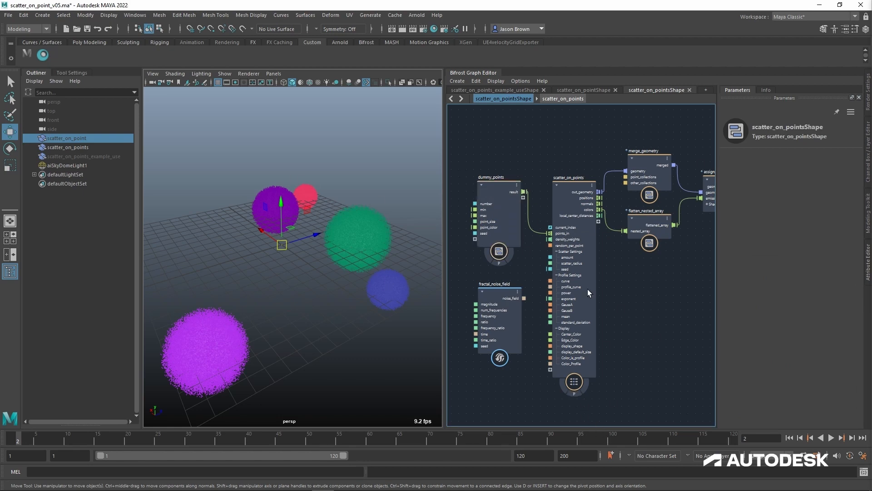
{"action": "left_click", "coordinate": [503, 266]}
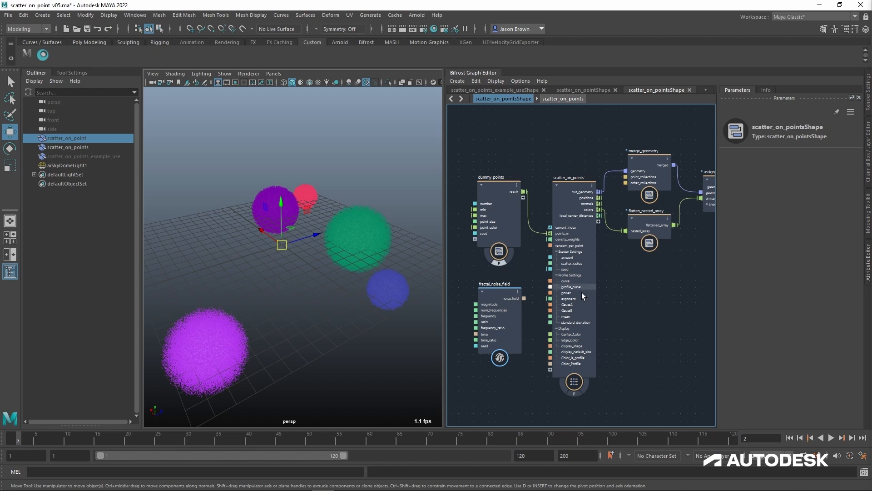
{"action": "mouse_move", "coordinate": [385, 269]}
{"action": "left_mouse_down", "text": "alt"}
{"action": "mouse_move", "coordinate": [318, 263]}
{"action": "mouse_move", "coordinate": [385, 258]}
{"action": "left_mouse_up", "text": "alt"}
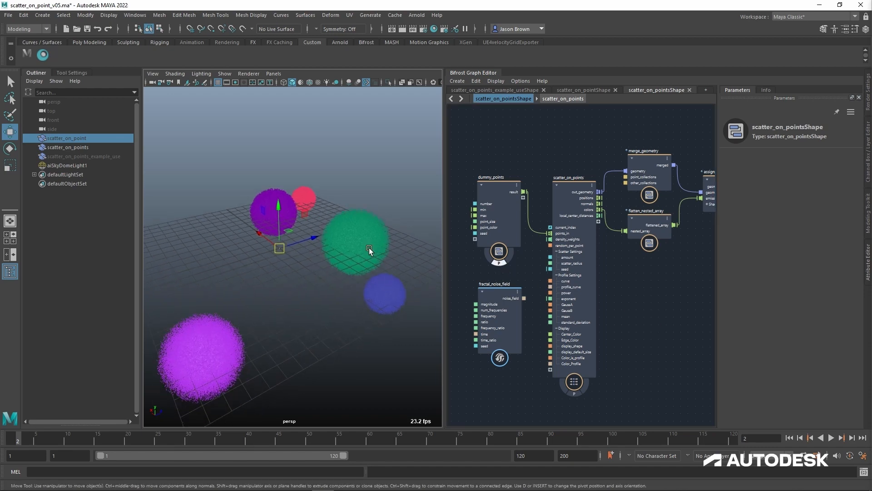
Turn off the terminal node's proxy flag and switch the viewport background to black.
{"action": "middle_click_drag", "start_coordinate": [659, 300], "coordinate": [624, 309], "text": "alt"}
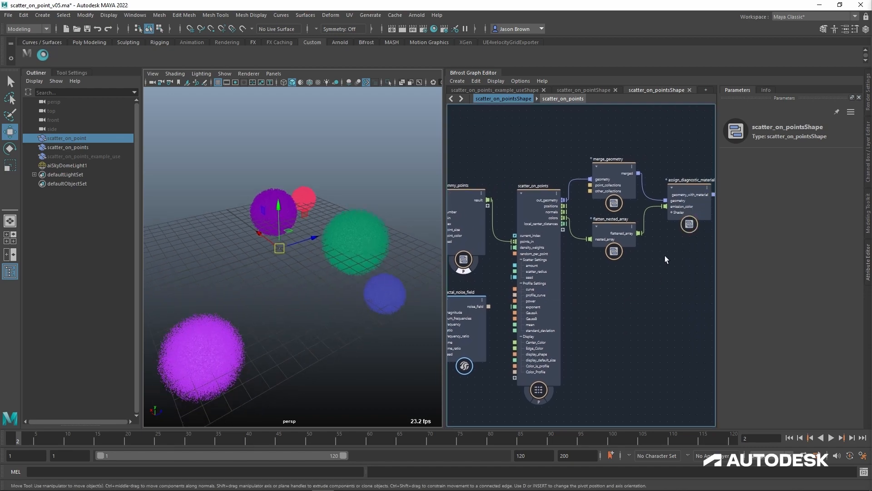
{"action": "middle_click_drag", "start_coordinate": [656, 256], "coordinate": [599, 261], "text": "alt"}
{"action": "middle_click_drag", "start_coordinate": [696, 235], "coordinate": [640, 237], "text": "alt"}
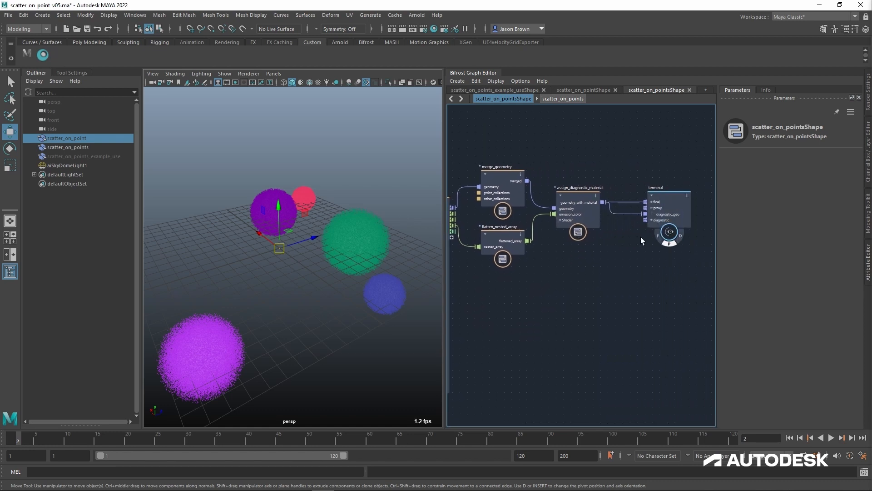
{"action": "left_click", "coordinate": [673, 248]}
{"action": "mouse_move", "coordinate": [336, 269]}
{"action": "left_mouse_down", "text": "alt"}
{"action": "mouse_move", "coordinate": [361, 260]}
{"action": "mouse_move", "coordinate": [336, 264]}
{"action": "left_mouse_up", "text": "alt"}
{"action": "key", "text": "alt+b"}
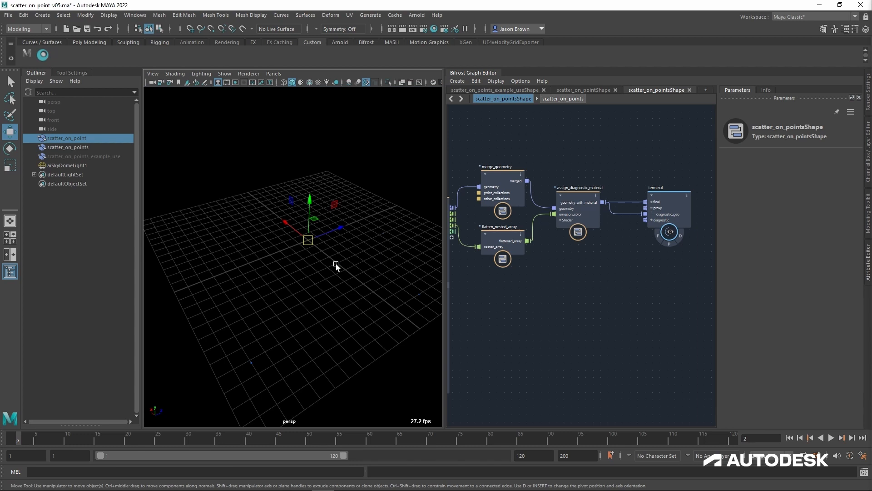
Brighten the point color of dummy_points, setting its last two components to 2.
{"action": "middle_click_drag", "start_coordinate": [513, 294], "coordinate": [651, 291], "text": "alt"}
{"action": "left_click", "coordinate": [510, 209]}
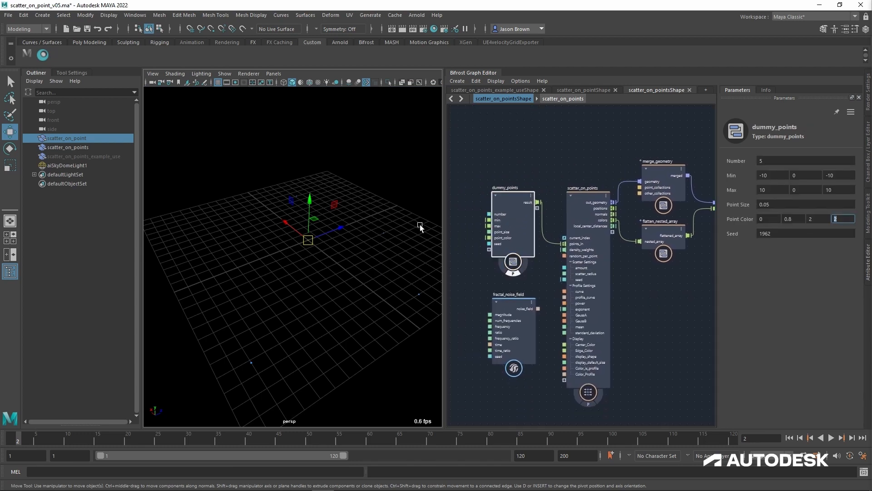
{"action": "left_click_drag", "start_coordinate": [420, 225], "coordinate": [354, 268], "text": "alt"}
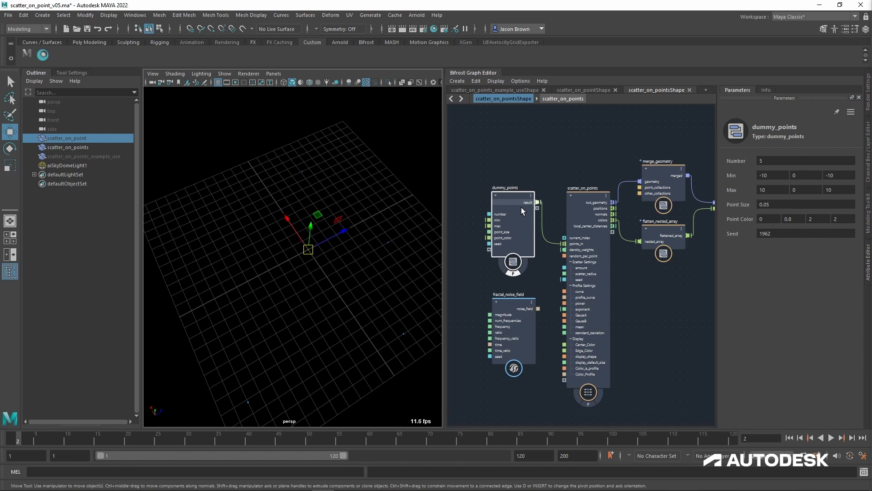
Move the proxy flag from dummy_points back to scatter_on_points.
{"action": "left_click", "coordinate": [517, 279]}
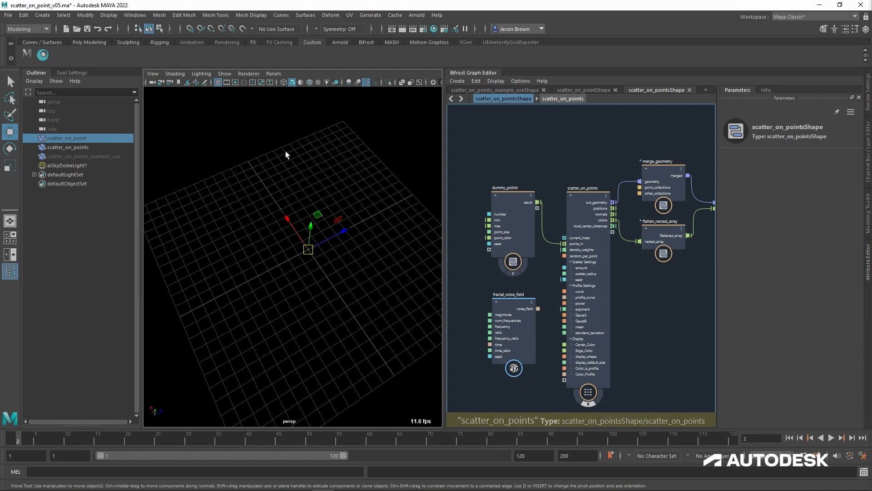
{"action": "mouse_move", "coordinate": [314, 186]}
{"action": "left_mouse_down", "text": "alt"}
{"action": "mouse_move", "coordinate": [311, 171]}
{"action": "mouse_move", "coordinate": [303, 193]}
{"action": "mouse_move", "coordinate": [318, 184]}
{"action": "left_mouse_up", "text": "alt"}
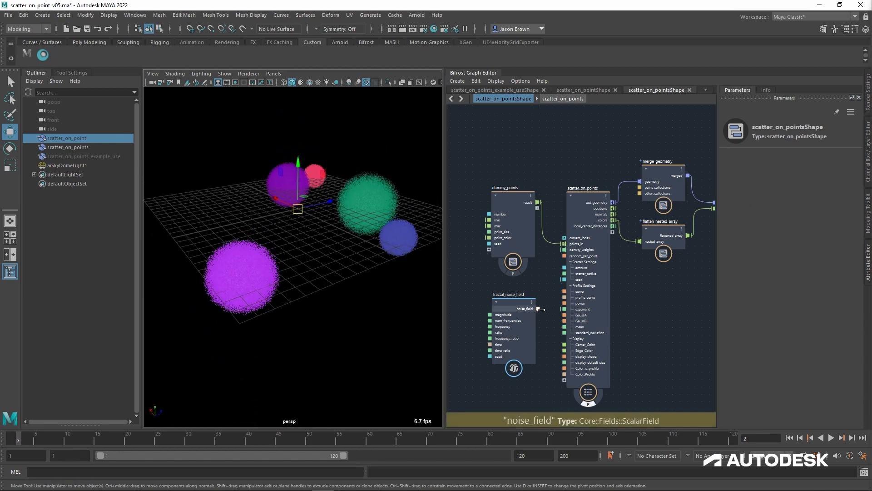
Connect the noise_field output of fractal_noise_field to density_weights on scatter_on_points and inspect the scattered clusters.
{"action": "left_click_drag", "start_coordinate": [538, 309], "coordinate": [567, 250]}
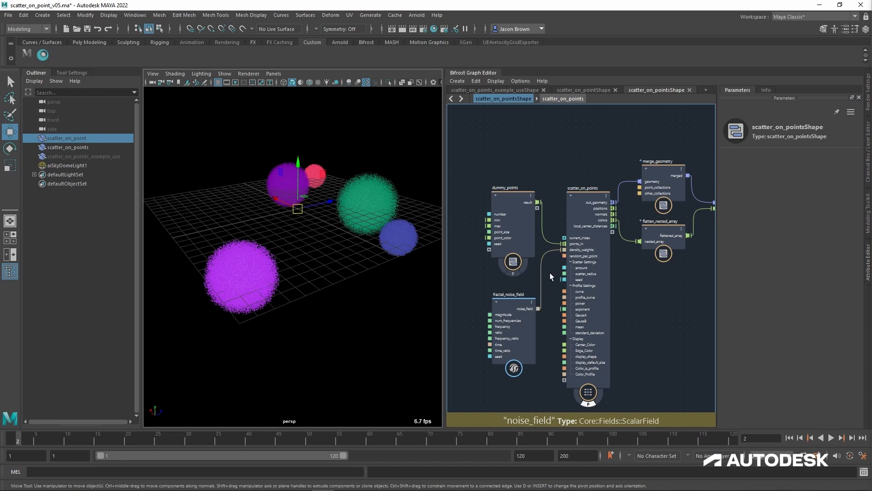
{"action": "mouse_move", "coordinate": [302, 250]}
{"action": "left_mouse_down", "text": "alt"}
{"action": "mouse_move", "coordinate": [399, 256]}
{"action": "mouse_move", "coordinate": [328, 238]}
{"action": "mouse_move", "coordinate": [317, 250]}
{"action": "mouse_move", "coordinate": [452, 252]}
{"action": "mouse_move", "coordinate": [228, 249]}
{"action": "mouse_move", "coordinate": [303, 251]}
{"action": "mouse_move", "coordinate": [249, 244]}
{"action": "mouse_move", "coordinate": [288, 245]}
{"action": "mouse_move", "coordinate": [286, 257]}
{"action": "mouse_move", "coordinate": [297, 260]}
{"action": "left_mouse_up", "text": "alt"}
{"action": "scroll", "coordinate": [232, 247], "scroll_direction": "up", "scroll_amount": 3}
{"action": "scroll", "coordinate": [250, 244], "scroll_direction": "down", "scroll_amount": 2}
{"action": "scroll", "coordinate": [305, 258], "scroll_direction": "down", "scroll_amount": 5}
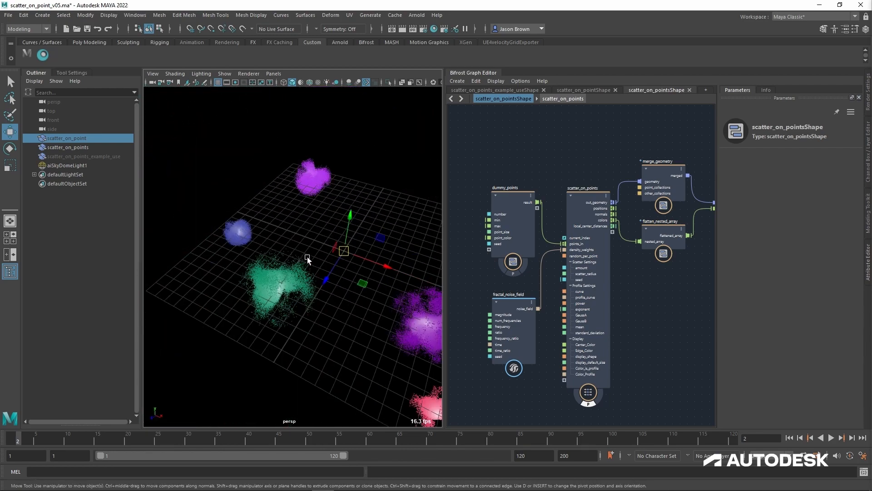
{"action": "middle_click_drag", "start_coordinate": [307, 257], "coordinate": [288, 228], "text": "alt"}
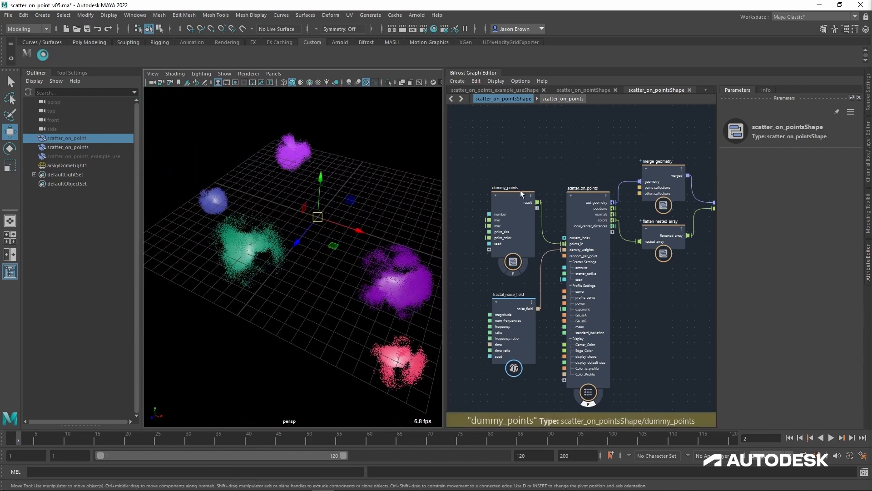
Hide the scatter_on_point and scatter_on_points graphs and show scatter_on_points_example_use in the scene.
{"action": "key", "text": "ctrl+h"}
{"action": "left_click", "coordinate": [79, 149]}
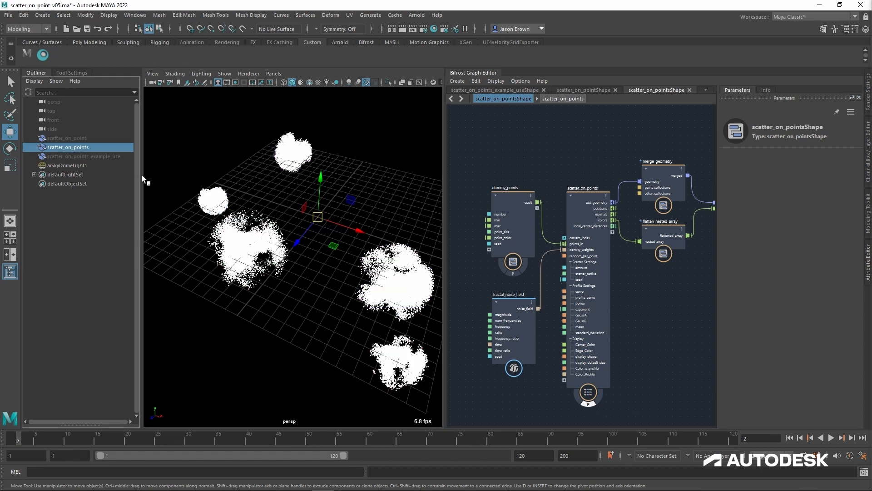
{"action": "key", "text": "ctrl+h"}
{"action": "left_click", "coordinate": [79, 156]}
{"action": "key", "text": "ctrl+h"}
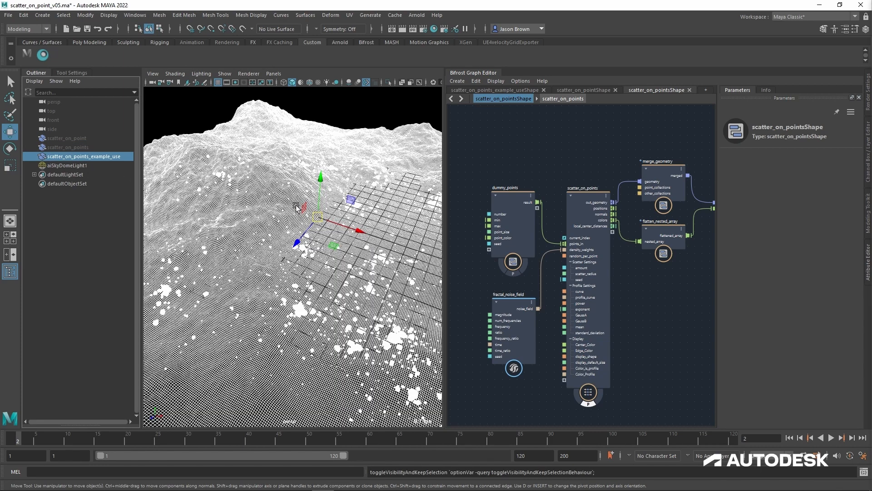
Deselect the terrain, check it from a wider angle, and open the scatter_on_points_example_useShape graph.
{"action": "left_click", "coordinate": [353, 121]}
{"action": "mouse_move", "coordinate": [354, 121]}
{"action": "left_mouse_down", "text": "alt"}
{"action": "mouse_move", "coordinate": [335, 180]}
{"action": "mouse_move", "coordinate": [345, 197]}
{"action": "mouse_move", "coordinate": [332, 195]}
{"action": "left_mouse_up", "text": "alt"}
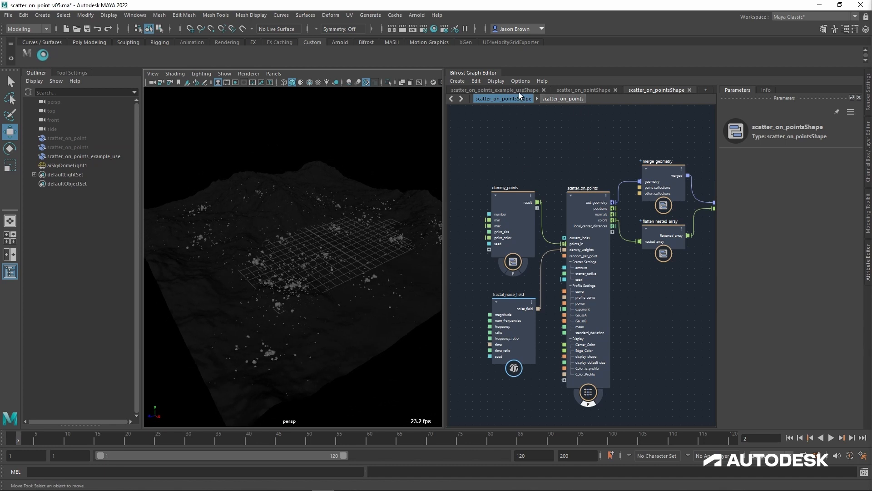
{"action": "left_click", "coordinate": [518, 90]}
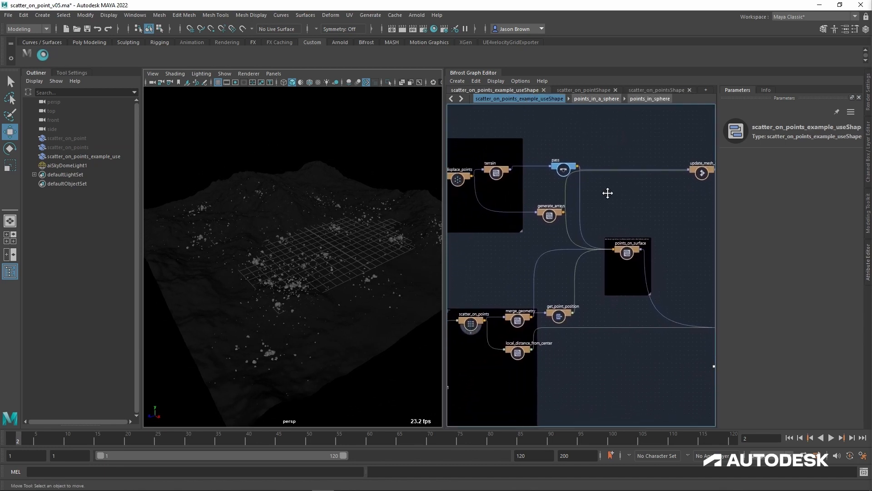
Delete the leftover test network of points_in_a_sphere, its two array nodes and pnt_display from the example graph.
{"action": "middle_click_drag", "start_coordinate": [608, 193], "coordinate": [670, 112], "text": "alt"}
{"action": "middle_click_drag", "start_coordinate": [619, 261], "coordinate": [655, 241], "text": "alt"}
{"action": "scroll", "coordinate": [654, 243], "scroll_direction": "up", "scroll_amount": 2}
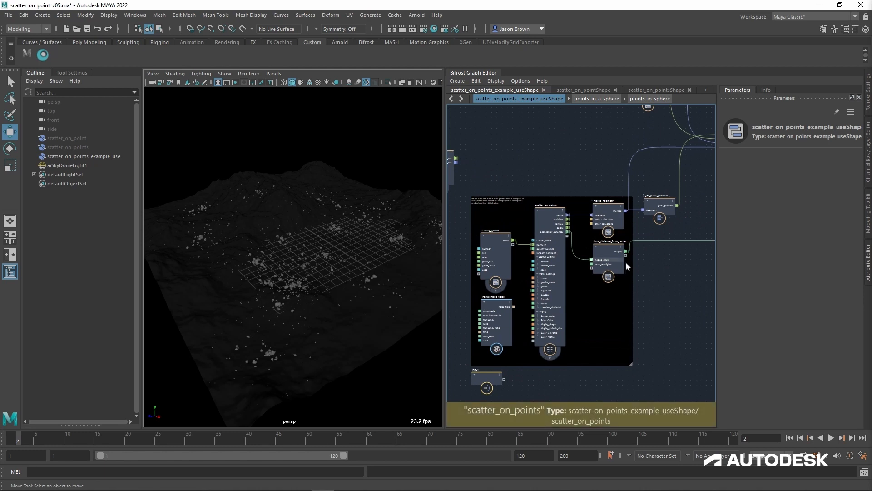
{"action": "middle_click_drag", "start_coordinate": [543, 180], "coordinate": [649, 232], "text": "alt"}
{"action": "middle_click_drag", "start_coordinate": [581, 214], "coordinate": [693, 220], "text": "alt"}
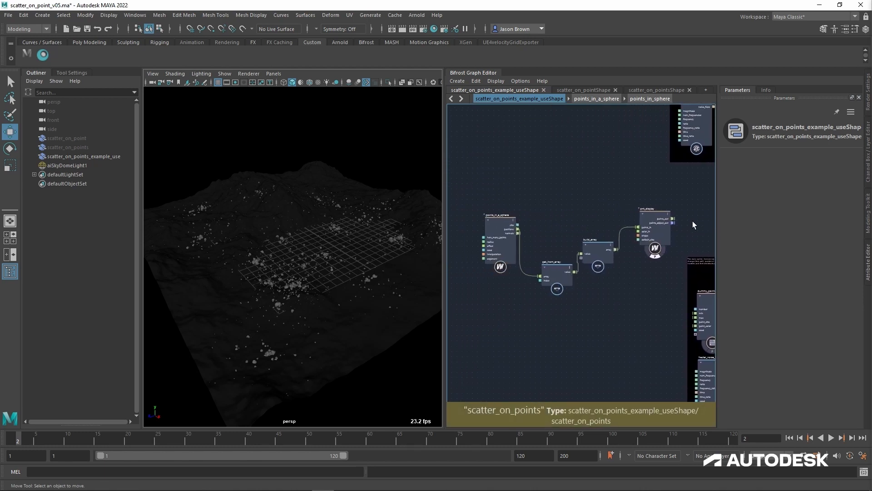
{"action": "left_click_drag", "start_coordinate": [670, 187], "coordinate": [486, 299]}
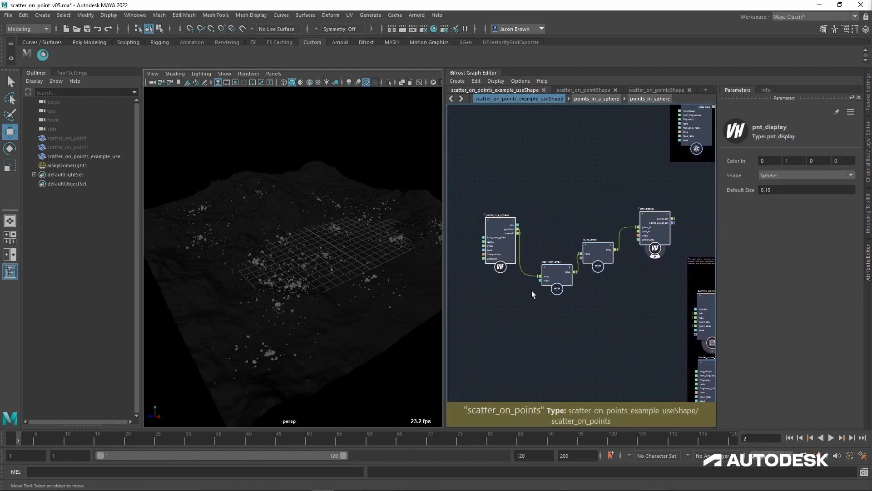
{"action": "key", "text": "Delete"}
Examine the example graph's main scatter section, including the settings of scatter_on_points and fractal_noise_field1.
{"action": "middle_click_drag", "start_coordinate": [508, 222], "coordinate": [356, 227], "text": "alt"}
{"action": "middle_click_drag", "start_coordinate": [560, 227], "coordinate": [459, 170], "text": "alt"}
{"action": "middle_click_drag", "start_coordinate": [647, 309], "coordinate": [664, 297], "text": "alt"}
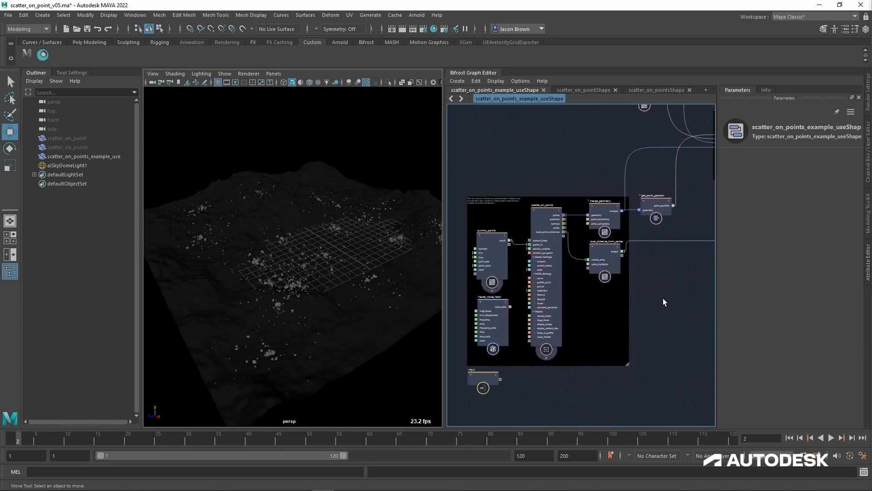
{"action": "left_click", "coordinate": [549, 214]}
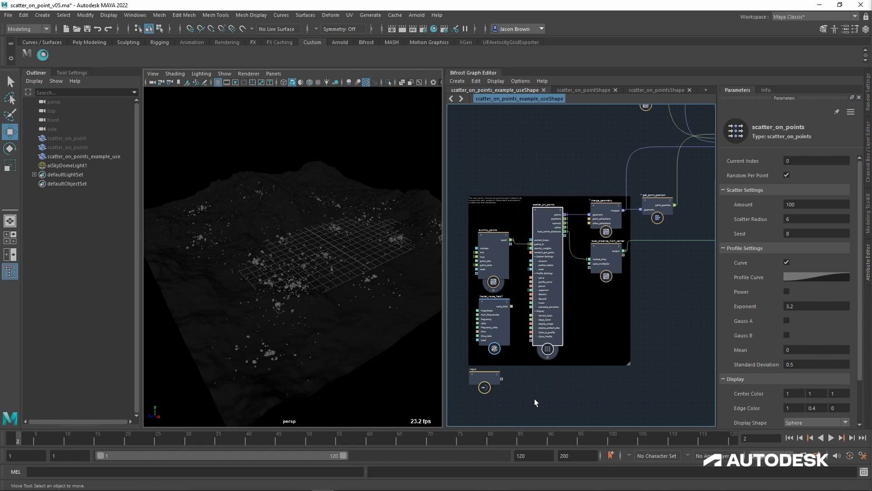
{"action": "scroll", "coordinate": [541, 317], "scroll_direction": "up", "scroll_amount": 5}
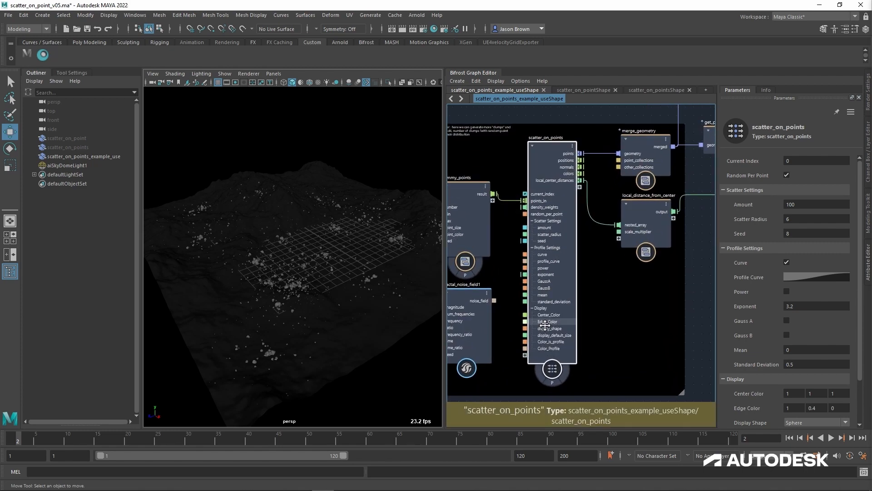
{"action": "middle_click_drag", "start_coordinate": [541, 317], "coordinate": [564, 317], "text": "alt"}
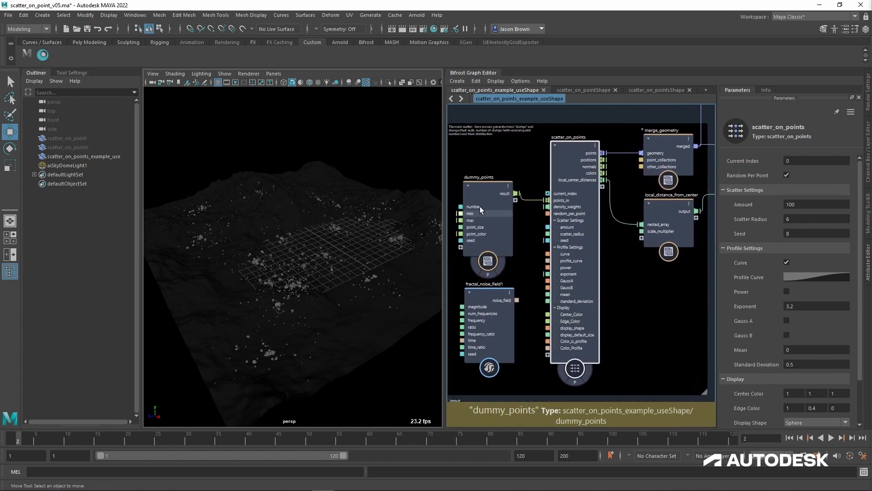
{"action": "left_click", "coordinate": [488, 299]}
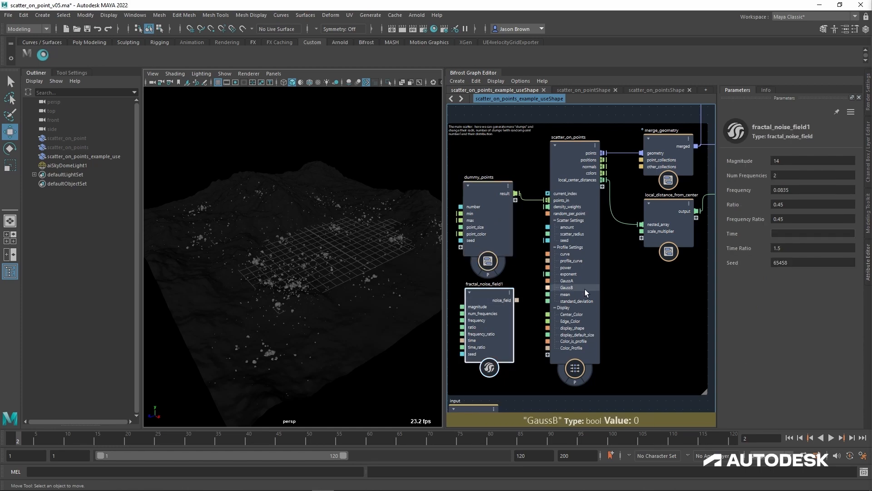
{"action": "scroll", "coordinate": [584, 289], "scroll_direction": "down", "scroll_amount": 2}
{"action": "scroll", "coordinate": [545, 321], "scroll_direction": "down", "scroll_amount": 1}
{"action": "scroll", "coordinate": [609, 341], "scroll_direction": "down", "scroll_amount": 1}
{"action": "middle_click_drag", "start_coordinate": [621, 314], "coordinate": [580, 355], "text": "alt"}
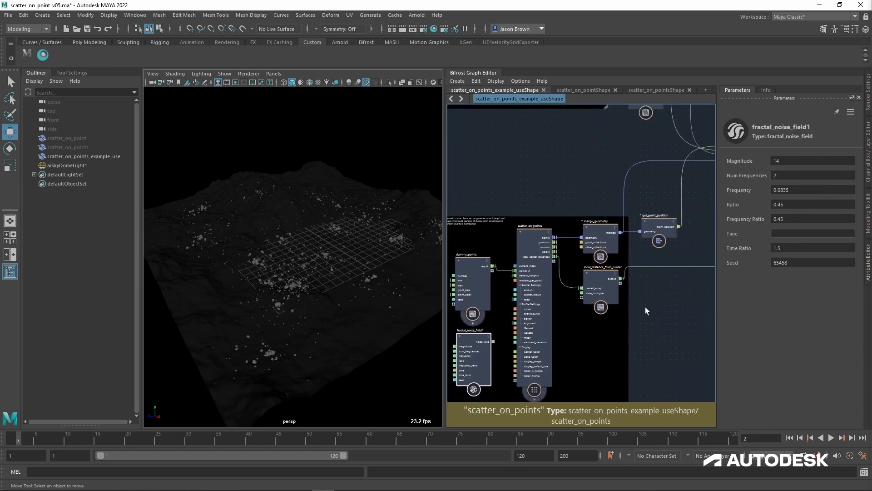
{"action": "scroll", "coordinate": [655, 297], "scroll_direction": "up", "scroll_amount": 2}
{"action": "scroll", "coordinate": [655, 296], "scroll_direction": "up", "scroll_amount": 1}
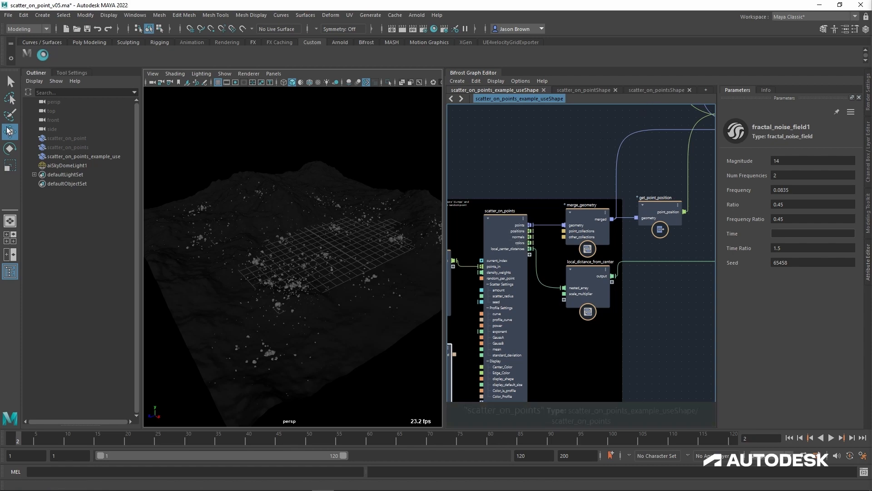
Show the scatter_on_points graph in the scene and hide scatter_on_points_example_use.
{"action": "left_click", "coordinate": [82, 149]}
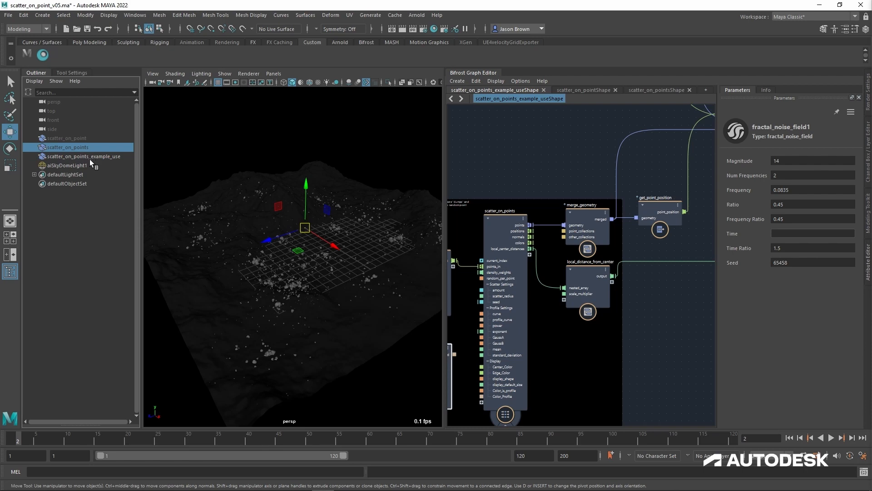
{"action": "left_click", "coordinate": [89, 159], "text": "ctrl"}
{"action": "key", "text": "h"}
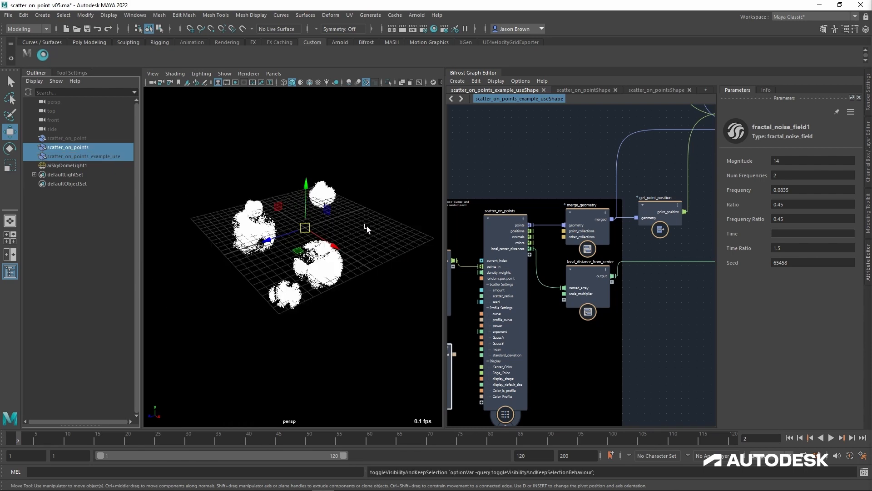
{"action": "left_click", "coordinate": [367, 228]}
{"action": "scroll", "coordinate": [354, 220], "scroll_direction": "up", "scroll_amount": 5}
{"action": "scroll", "coordinate": [348, 228], "scroll_direction": "down", "scroll_amount": 3}
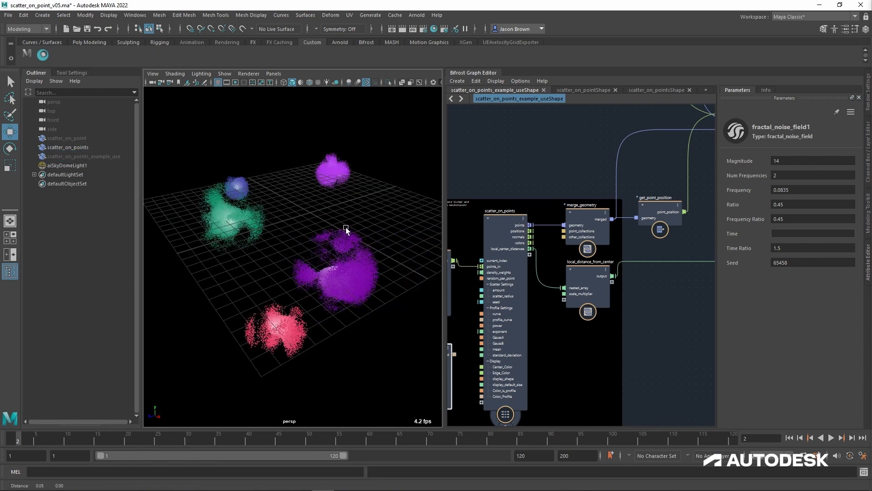
Examine the scatter_on_points node's parameters and the purple cluster up close, from its dense center to its edge.
{"action": "left_click", "coordinate": [504, 237]}
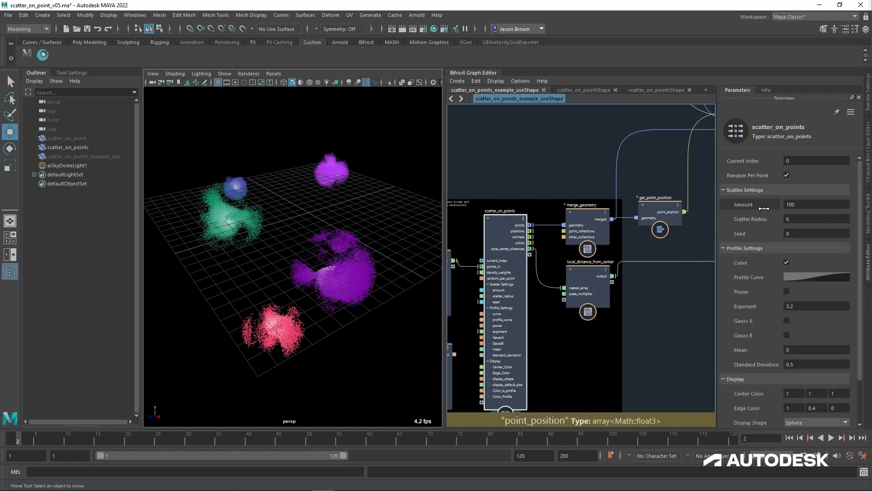
{"action": "left_click_drag", "start_coordinate": [318, 239], "coordinate": [346, 238], "text": "alt"}
{"action": "mouse_move", "coordinate": [522, 236]}
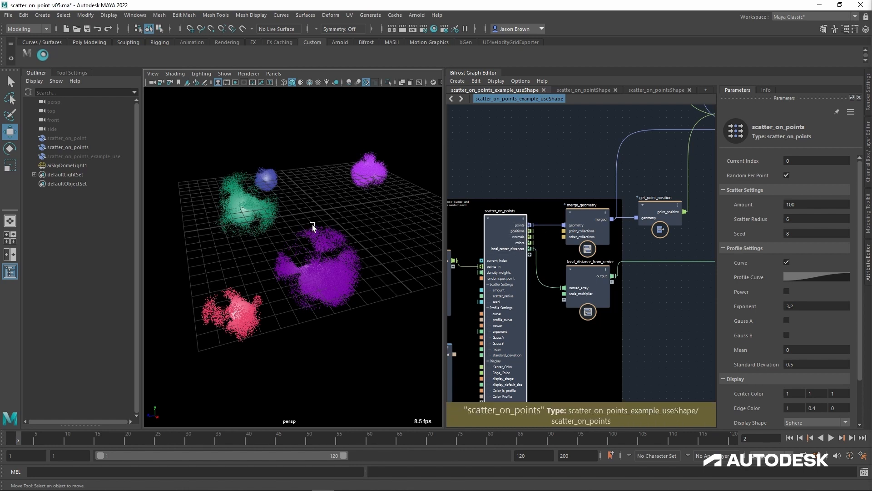
{"action": "left_click_drag", "start_coordinate": [312, 225], "coordinate": [393, 262], "text": "alt"}
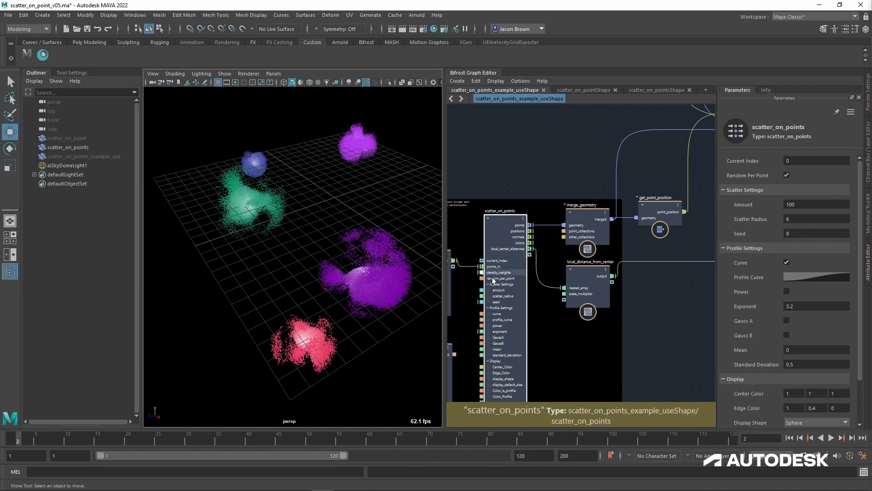
{"action": "left_click_drag", "start_coordinate": [389, 262], "coordinate": [339, 252], "text": "alt"}
{"action": "right_click_drag", "start_coordinate": [339, 251], "coordinate": [354, 255], "text": "alt"}
{"action": "left_click_drag", "start_coordinate": [353, 255], "coordinate": [416, 264], "text": "alt"}
{"action": "middle_click_drag", "start_coordinate": [416, 264], "coordinate": [345, 271], "text": "alt"}
{"action": "right_click_drag", "start_coordinate": [345, 271], "coordinate": [405, 284], "text": "alt"}
{"action": "left_click_drag", "start_coordinate": [405, 284], "coordinate": [381, 249], "text": "alt"}
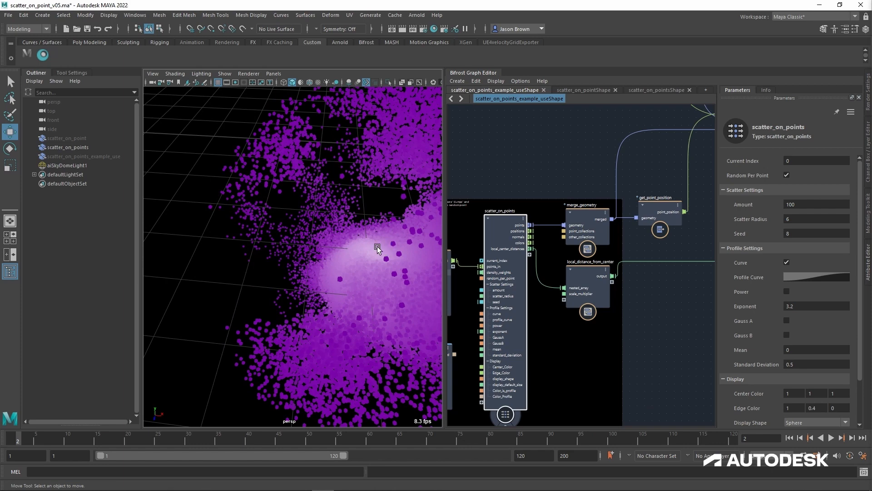
Compare the clusters from further away, and examine the green cluster's point density around its center.
{"action": "scroll", "coordinate": [385, 252], "scroll_direction": "down", "scroll_amount": 8}
{"action": "middle_click_drag", "start_coordinate": [527, 302], "coordinate": [644, 282], "text": "alt"}
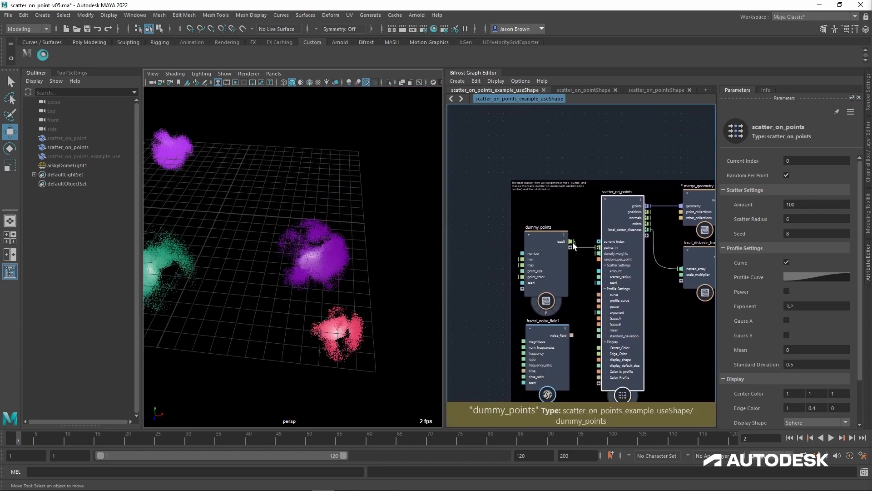
{"action": "right_click_drag", "start_coordinate": [353, 252], "coordinate": [374, 240], "text": "alt"}
{"action": "left_click_drag", "start_coordinate": [373, 240], "coordinate": [335, 279], "text": "alt"}
{"action": "scroll", "coordinate": [327, 272], "scroll_direction": "up", "scroll_amount": 6}
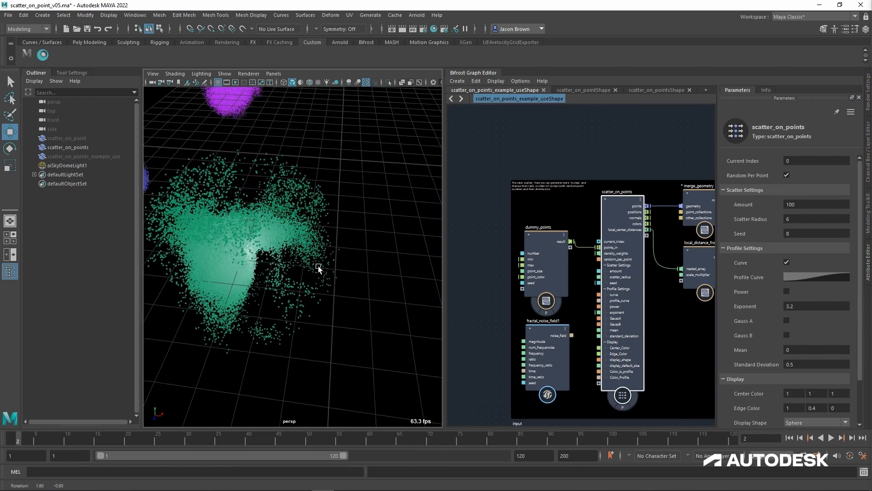
{"action": "middle_click_drag", "start_coordinate": [323, 268], "coordinate": [369, 291], "text": "alt"}
{"action": "scroll", "coordinate": [360, 272], "scroll_direction": "up", "scroll_amount": 2}
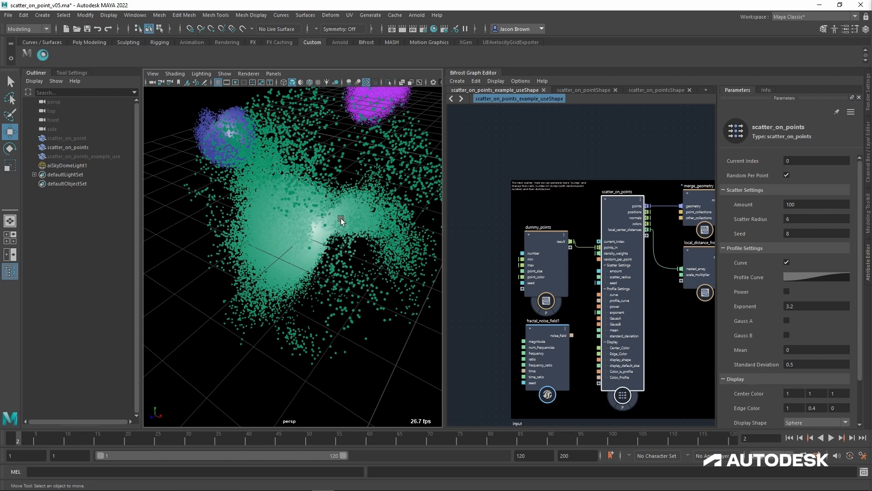
Review the remaining nodes of the example graph and hide the scatter_on_points graph in the scene.
{"action": "middle_click_drag", "start_coordinate": [709, 293], "coordinate": [590, 307]}
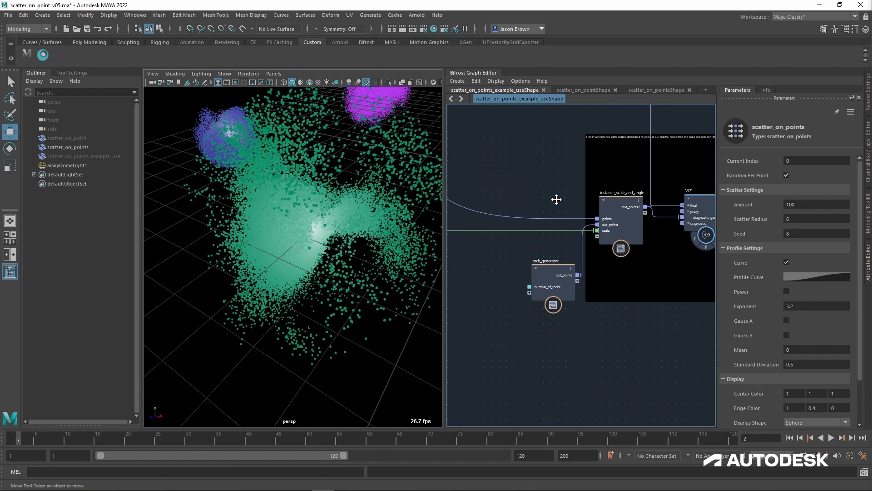
{"action": "middle_click_drag", "start_coordinate": [556, 199], "coordinate": [557, 289]}
{"action": "scroll", "coordinate": [618, 317], "scroll_direction": "down", "scroll_amount": 1}
{"action": "scroll", "coordinate": [554, 285], "scroll_direction": "down", "scroll_amount": 1}
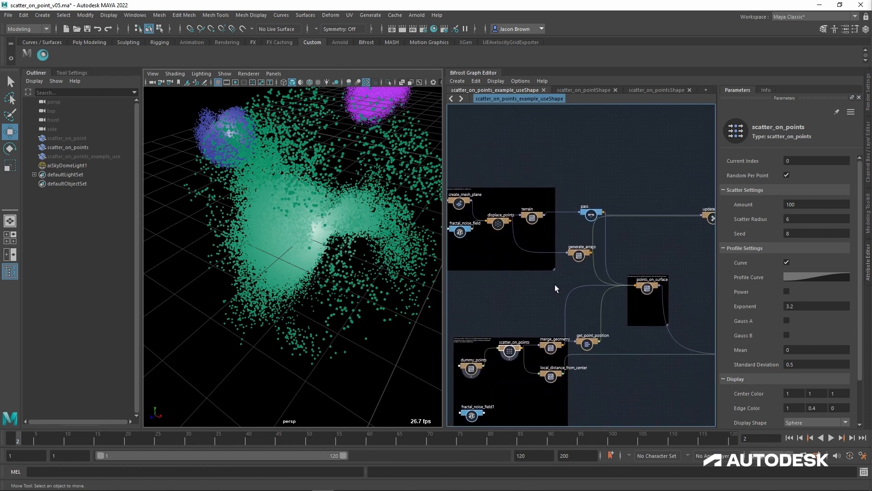
{"action": "scroll", "coordinate": [555, 284], "scroll_direction": "down", "scroll_amount": 1}
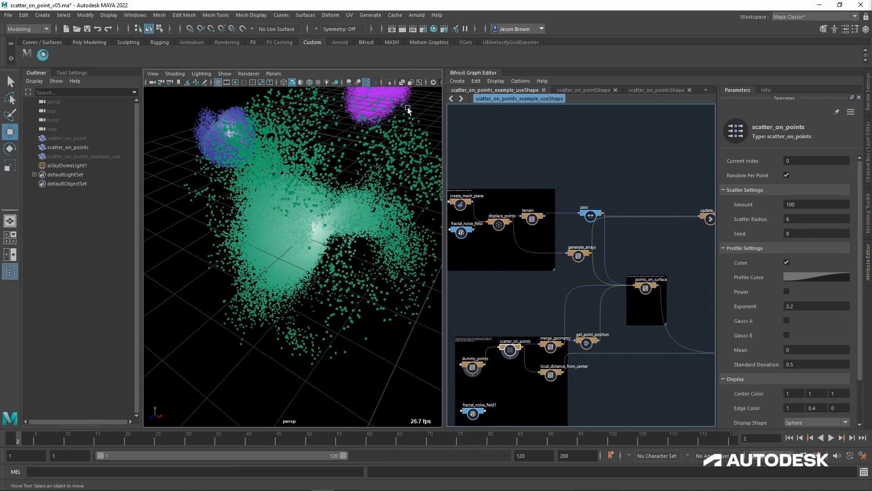
{"action": "left_click", "coordinate": [91, 150]}
{"action": "key", "text": "ctrl+h"}
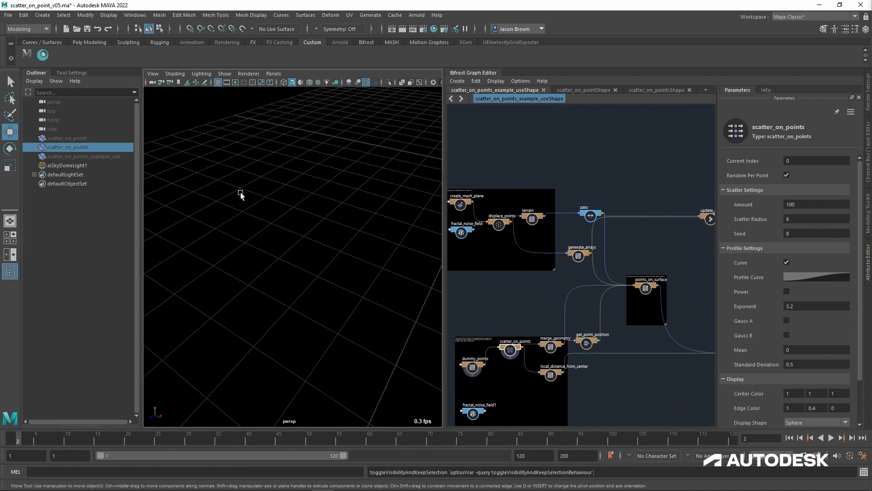
Duplicate scatter_on_points_example_use and make the duplicate visible in the scene.
{"action": "left_click", "coordinate": [90, 157]}
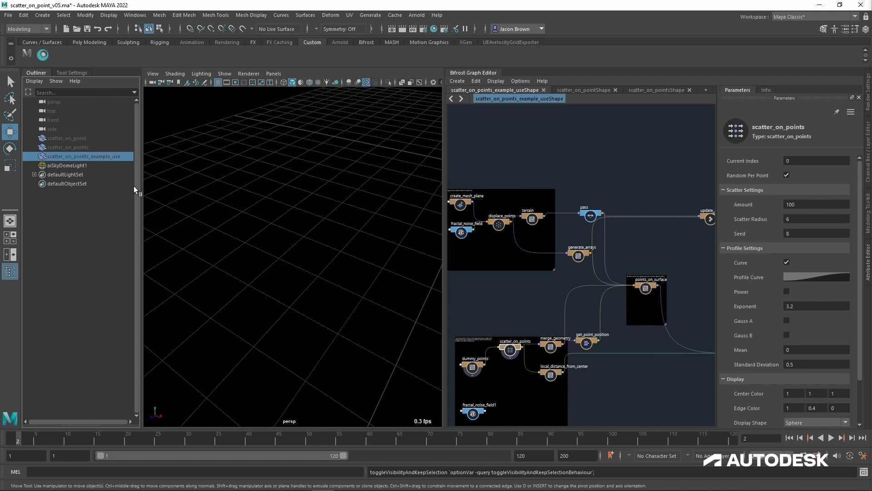
{"action": "key", "text": "ctrl+d"}
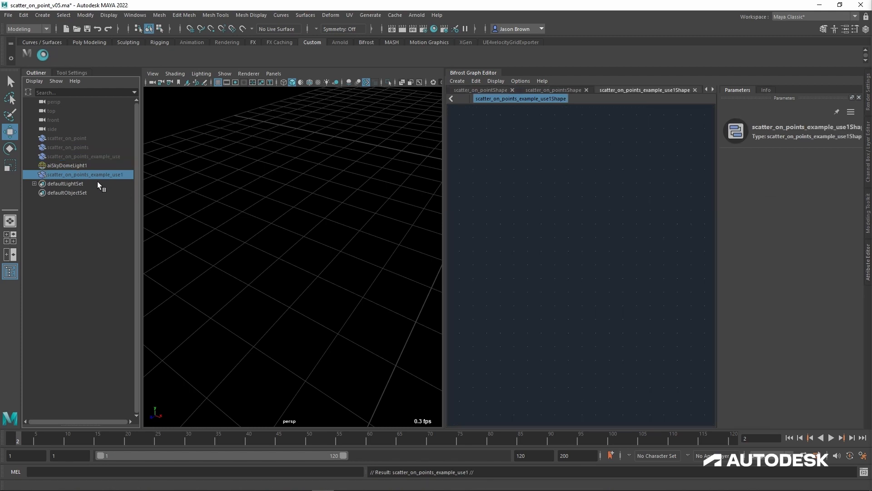
{"action": "key", "text": "shift+h"}
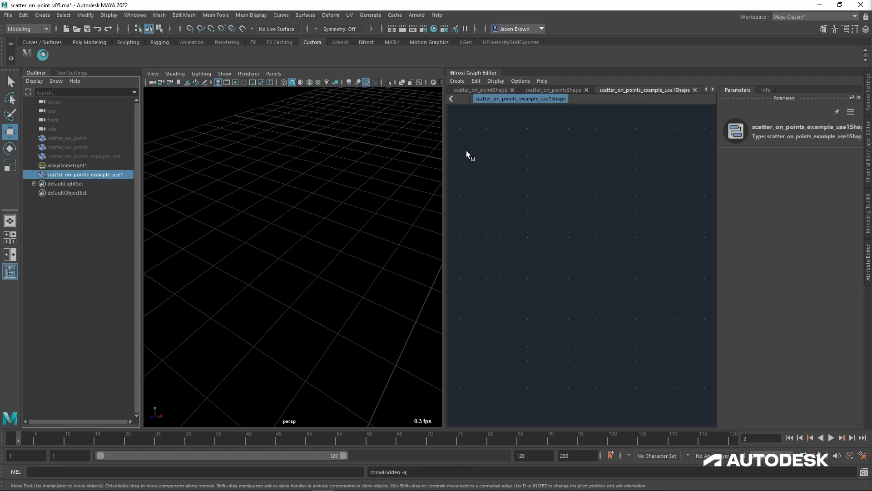
{"action": "scroll", "coordinate": [348, 167], "scroll_direction": "down", "scroll_amount": 7}
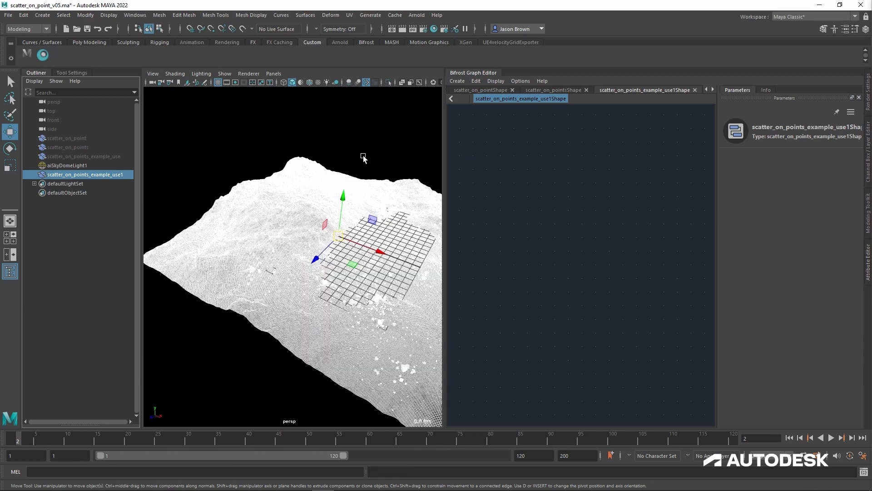
{"action": "left_click", "coordinate": [363, 157]}
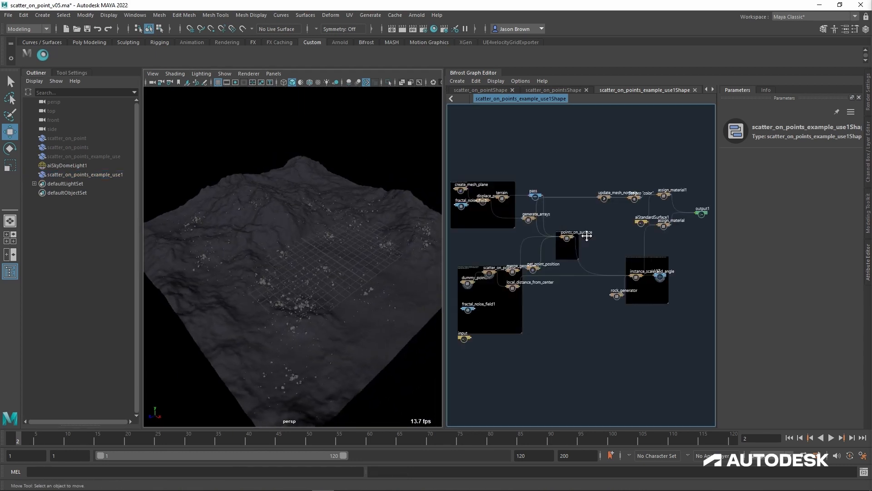
Cut all incoming connections of the points_on_surface node in the duplicated graph.
{"action": "scroll", "coordinate": [632, 247], "scroll_direction": "up", "scroll_amount": 4}
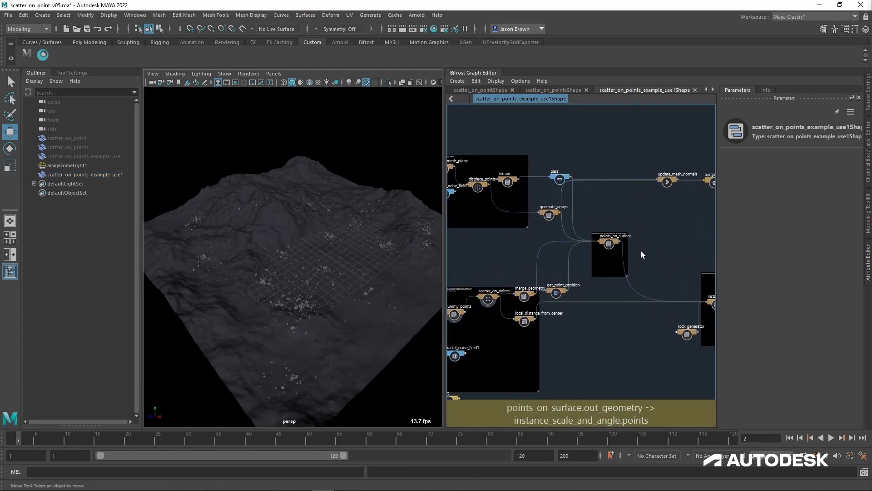
{"action": "middle_click_drag", "start_coordinate": [642, 250], "coordinate": [604, 239]}
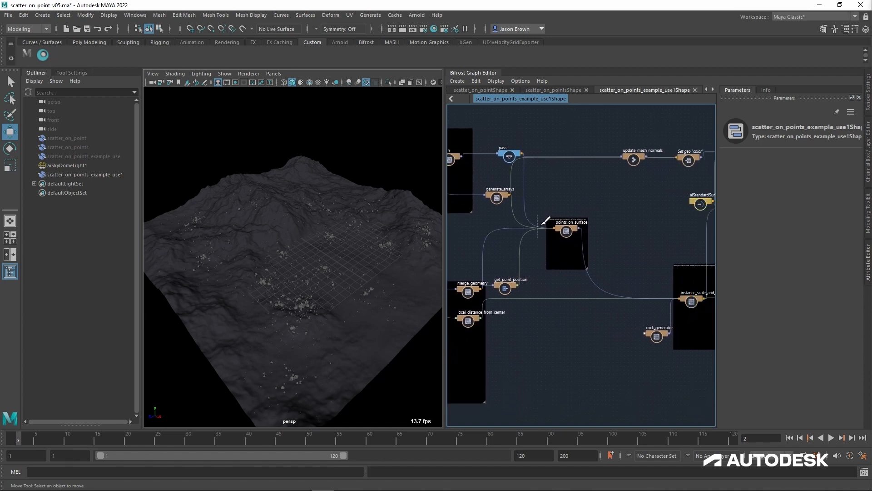
{"action": "mouse_move", "coordinate": [612, 211]}
{"action": "middle_mouse_down"}
{"action": "mouse_move", "coordinate": [594, 205]}
{"action": "mouse_move", "coordinate": [605, 205]}
{"action": "middle_mouse_up"}
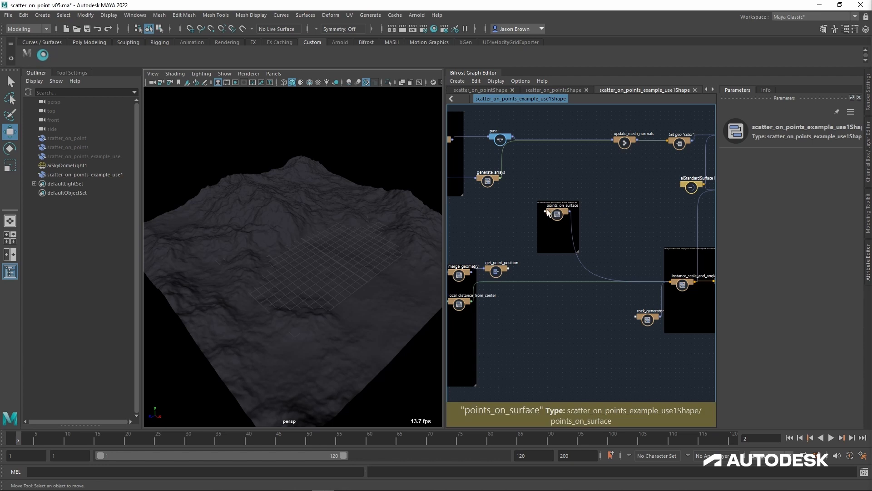
Move the points_on_surface node with its backdrop closer to instance_scale_and_angle.
{"action": "left_click_drag", "start_coordinate": [549, 213], "coordinate": [589, 235]}
{"action": "middle_click_drag", "start_coordinate": [623, 231], "coordinate": [603, 285]}
{"action": "scroll", "coordinate": [606, 277], "scroll_direction": "up", "scroll_amount": 3}
{"action": "middle_click_drag", "start_coordinate": [698, 248], "coordinate": [569, 282]}
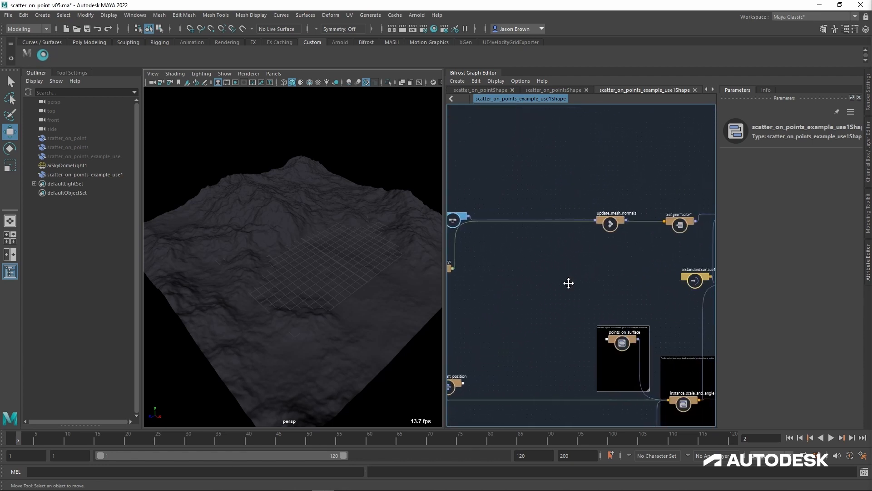
Rearrange update_mesh_normals, Set geo "color", assign_material1 and aiStandardSurface1 into a tighter layout in the upper part of the graph.
{"action": "middle_click_drag", "start_coordinate": [627, 284], "coordinate": [548, 314]}
{"action": "left_click_drag", "start_coordinate": [537, 262], "coordinate": [540, 236]}
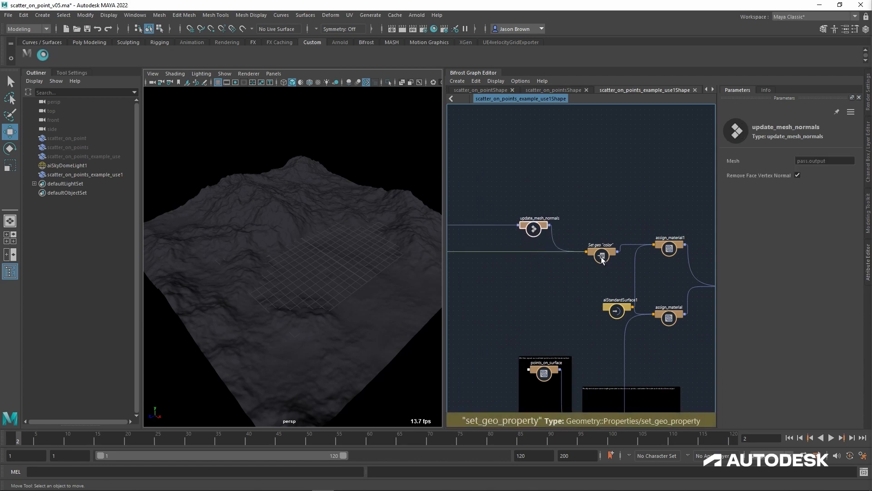
{"action": "left_click_drag", "start_coordinate": [601, 256], "coordinate": [603, 216]}
{"action": "left_click_drag", "start_coordinate": [673, 250], "coordinate": [670, 220]}
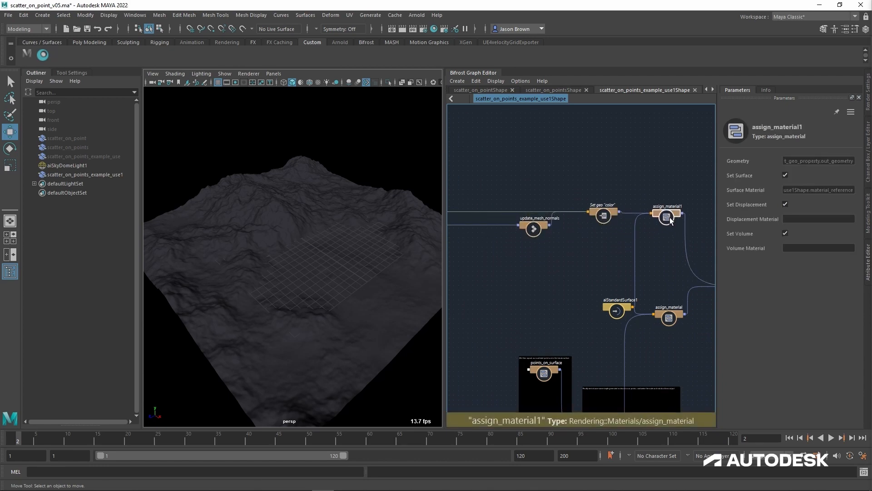
{"action": "middle_click_drag", "start_coordinate": [665, 231], "coordinate": [601, 210]}
{"action": "left_click", "coordinate": [556, 291]}
{"action": "left_click_drag", "start_coordinate": [557, 291], "coordinate": [564, 232]}
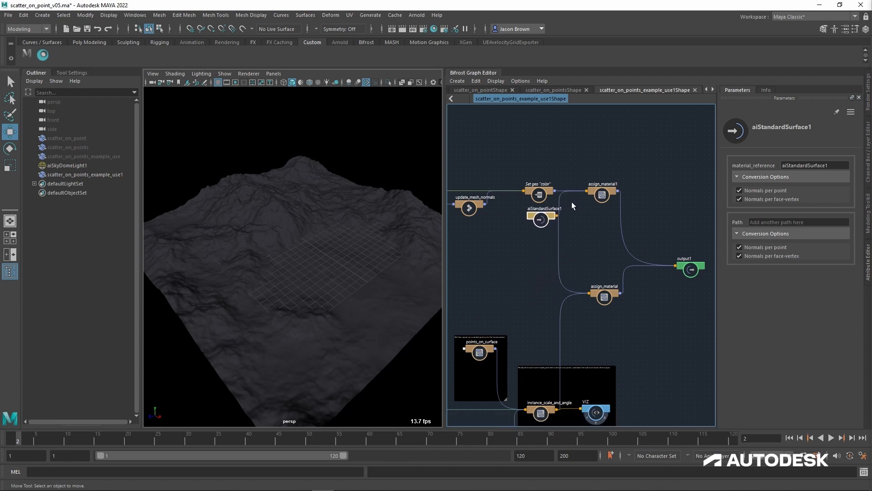
Review create_mesh_plane, fractal_noise_field, displace_points and terrain, and view the terrain surface they build up close.
{"action": "middle_click_drag", "start_coordinate": [503, 224], "coordinate": [635, 224]}
{"action": "scroll", "coordinate": [635, 224], "scroll_direction": "down", "scroll_amount": 3}
{"action": "middle_click_drag", "start_coordinate": [538, 255], "coordinate": [658, 258]}
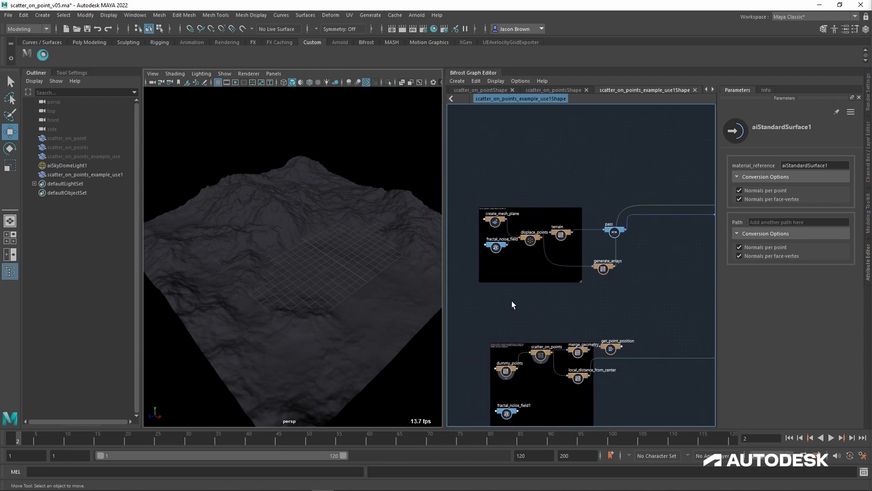
{"action": "scroll", "coordinate": [506, 310], "scroll_direction": "up", "scroll_amount": 2}
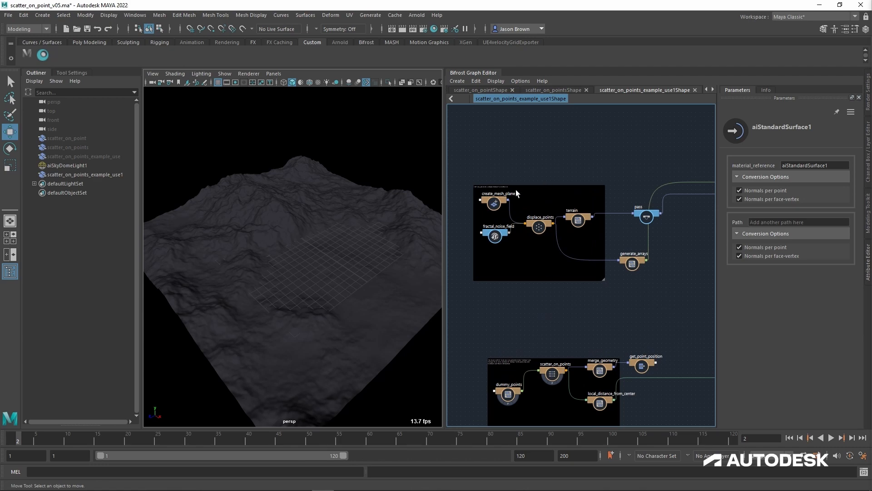
{"action": "left_click", "coordinate": [577, 218]}
{"action": "scroll", "coordinate": [514, 233], "scroll_direction": "up", "scroll_amount": 1}
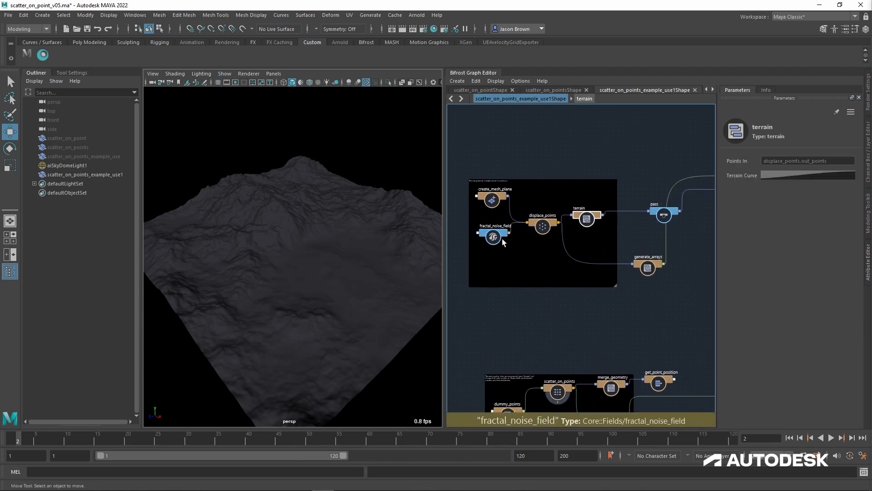
{"action": "left_click", "coordinate": [497, 236]}
{"action": "left_click", "coordinate": [502, 206]}
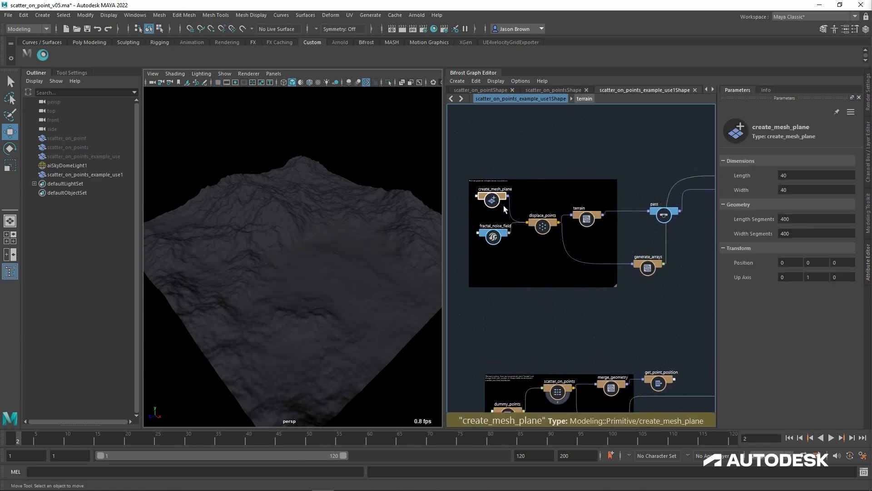
{"action": "left_click", "coordinate": [538, 230]}
{"action": "left_click", "coordinate": [587, 224]}
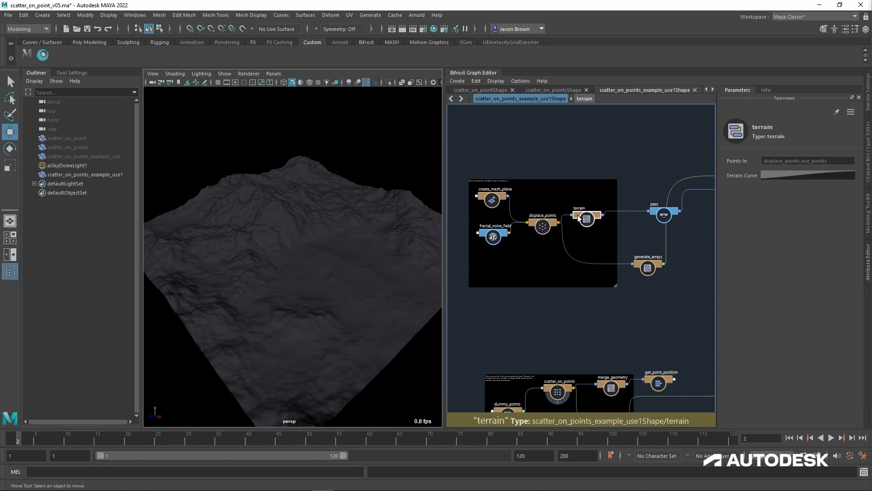
{"action": "left_click_drag", "start_coordinate": [357, 245], "coordinate": [323, 264], "text": "alt"}
{"action": "right_click_drag", "start_coordinate": [323, 263], "coordinate": [385, 287], "text": "alt"}
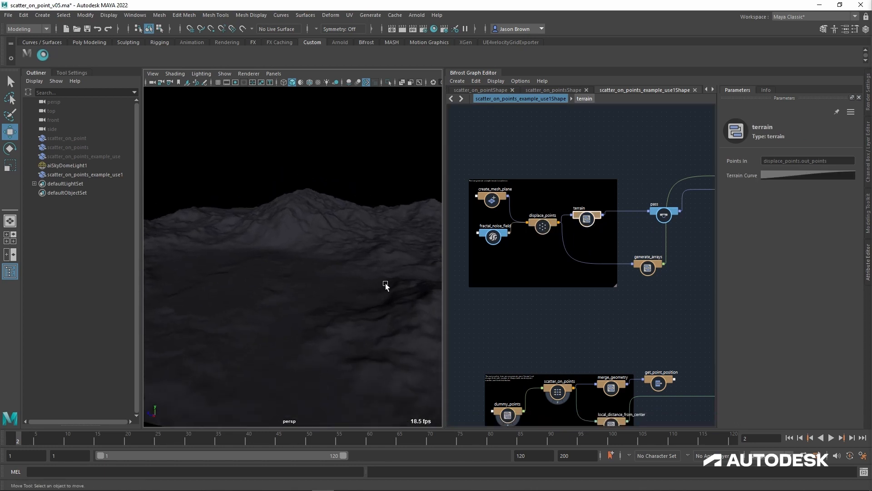
Look through the nodes inside the terrain compound and examine the shape of its Terrain Curve.
{"action": "double_click", "coordinate": [591, 220]}
{"action": "middle_click_drag", "start_coordinate": [590, 220], "coordinate": [437, 222]}
{"action": "middle_click_drag", "start_coordinate": [657, 238], "coordinate": [439, 231]}
{"action": "scroll", "coordinate": [575, 261], "scroll_direction": "down", "scroll_amount": 2}
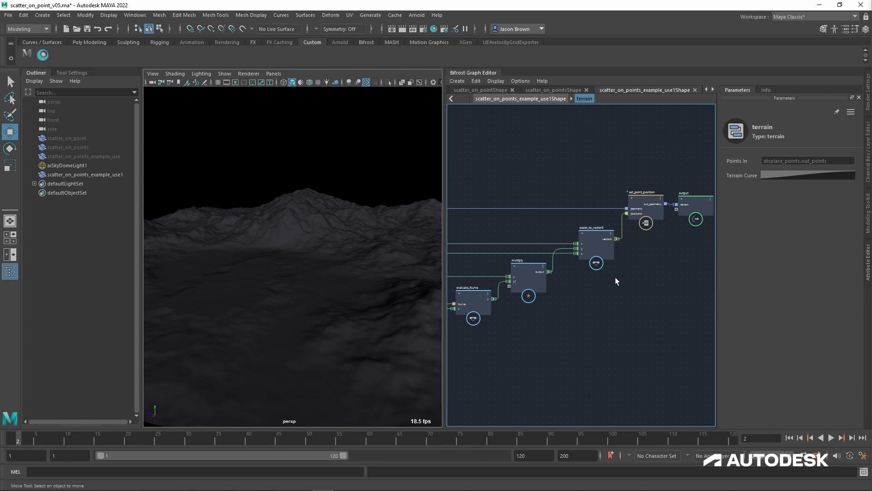
{"action": "key", "text": "u"}
{"action": "left_click", "coordinate": [788, 180]}
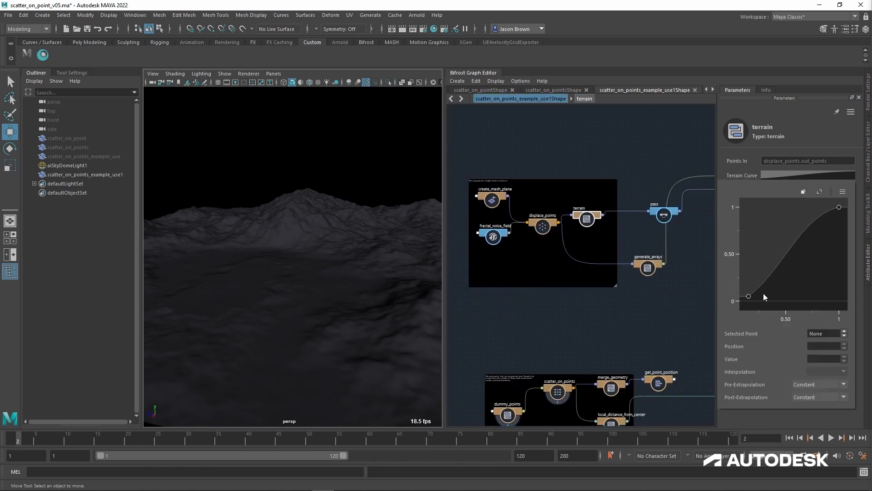
{"action": "scroll", "coordinate": [642, 303], "scroll_direction": "up", "scroll_amount": 5}
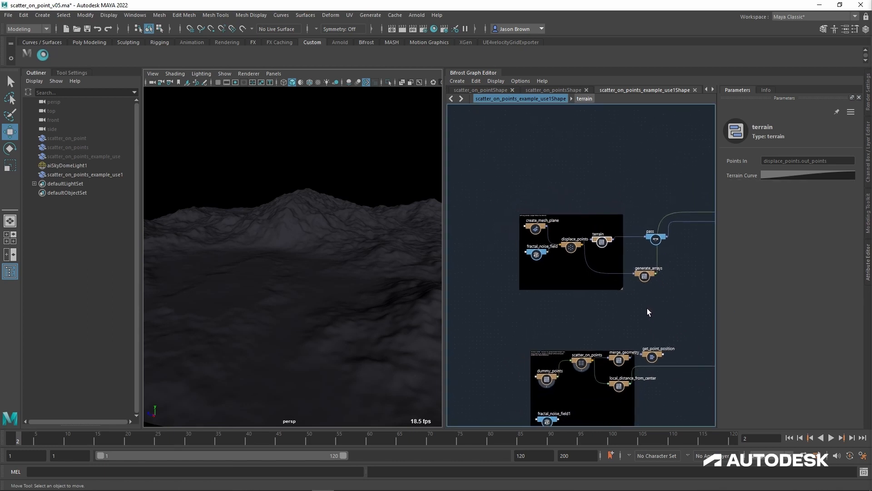
Raise update_mesh_normals above its geometry connection line and move aiStandardSurface1 down off the Set geo "color" node.
{"action": "scroll", "coordinate": [561, 287], "scroll_direction": "up", "scroll_amount": 2}
{"action": "middle_click_drag", "start_coordinate": [519, 241], "coordinate": [550, 265], "text": "alt"}
{"action": "left_click_drag", "start_coordinate": [550, 268], "coordinate": [576, 279]}
{"action": "middle_click_drag", "start_coordinate": [619, 259], "coordinate": [427, 299], "text": "alt"}
{"action": "middle_click_drag", "start_coordinate": [576, 284], "coordinate": [567, 302], "text": "alt"}
{"action": "left_click", "coordinate": [565, 227]}
{"action": "left_click_drag", "start_coordinate": [565, 227], "coordinate": [560, 181]}
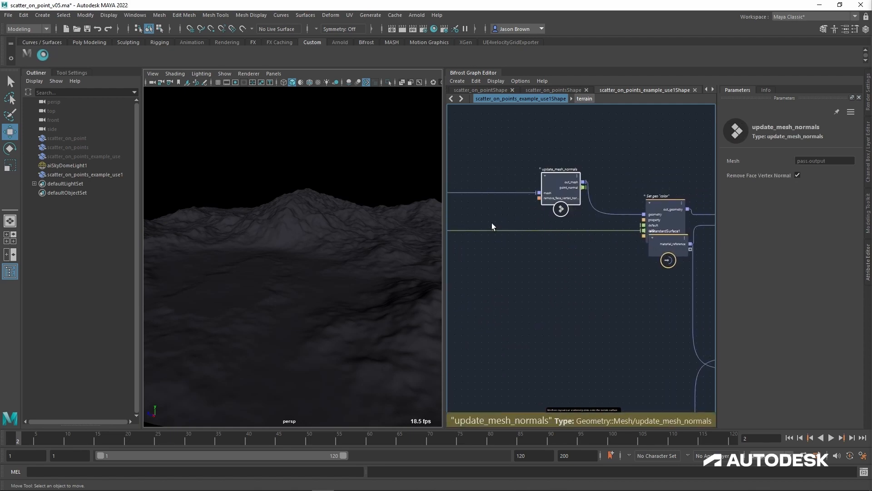
{"action": "left_click", "coordinate": [314, 233]}
{"action": "left_click", "coordinate": [366, 197]}
{"action": "middle_click_drag", "start_coordinate": [593, 310], "coordinate": [539, 311], "text": "alt"}
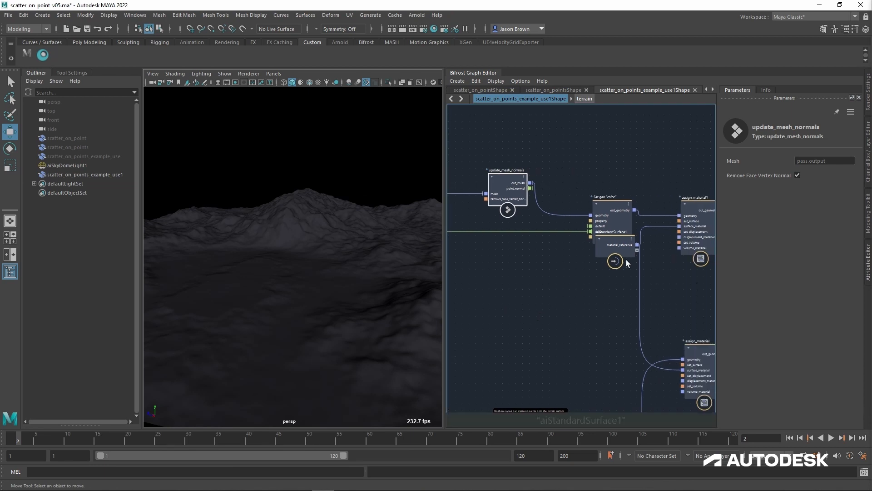
{"action": "left_click_drag", "start_coordinate": [618, 253], "coordinate": [617, 277]}
Move the generate_arrays node up so that it sits directly below the pass node.
{"action": "middle_click_drag", "start_coordinate": [521, 303], "coordinate": [715, 234], "text": "alt"}
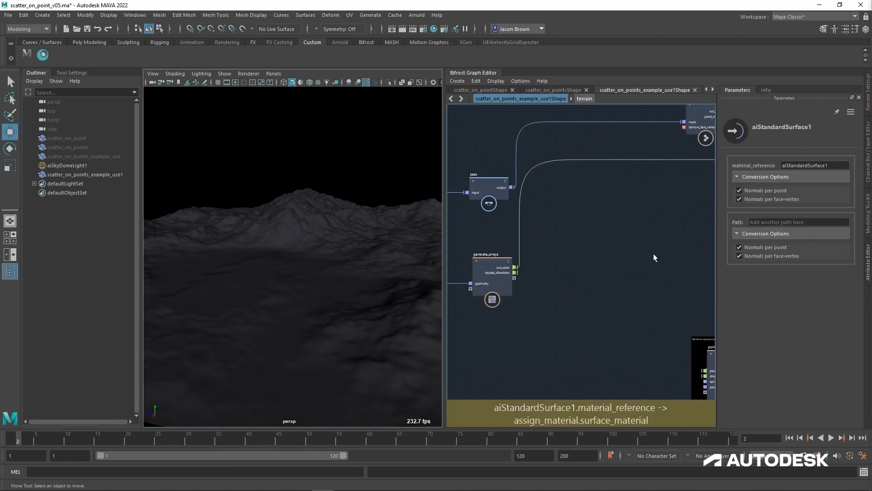
{"action": "middle_click_drag", "start_coordinate": [592, 290], "coordinate": [690, 273], "text": "alt"}
{"action": "left_click_drag", "start_coordinate": [586, 268], "coordinate": [586, 233]}
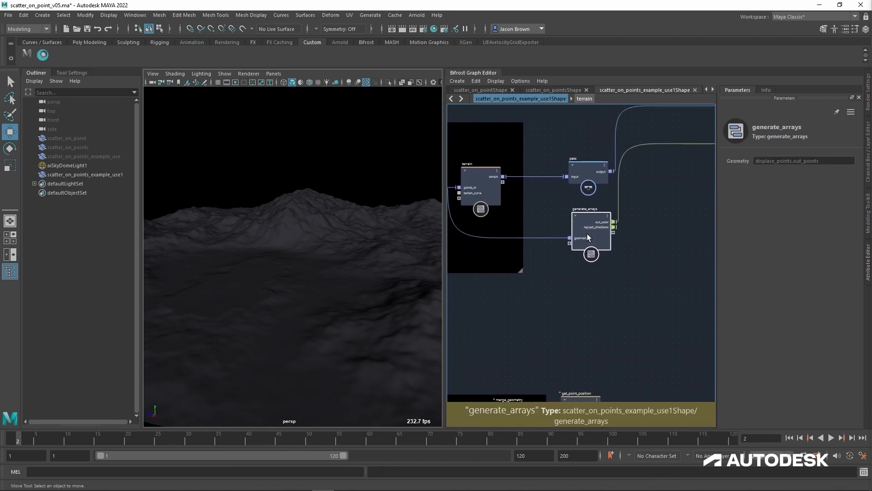
Add a terminal node to the graph in the free space just above get_point_position.
{"action": "middle_click_drag", "start_coordinate": [587, 233], "coordinate": [439, 176], "text": "alt"}
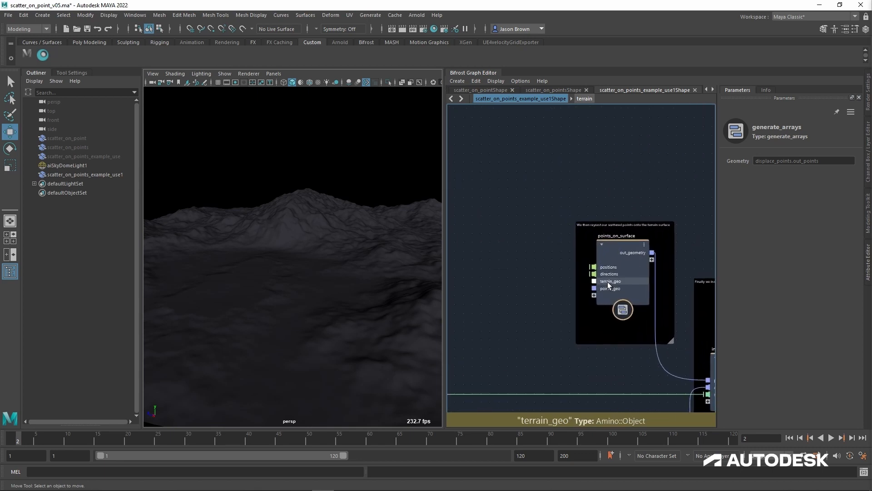
{"action": "middle_click_drag", "start_coordinate": [598, 282], "coordinate": [763, 230], "text": "alt"}
{"action": "scroll", "coordinate": [593, 243], "scroll_direction": "down", "scroll_amount": 1}
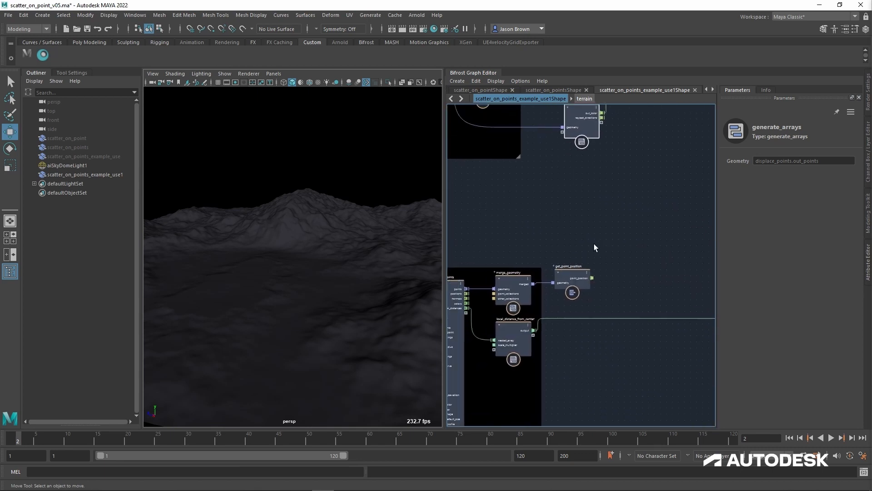
{"action": "mouse_move", "coordinate": [594, 263]}
{"action": "middle_mouse_down", "text": "alt"}
{"action": "mouse_move", "coordinate": [605, 258]}
{"action": "mouse_move", "coordinate": [594, 249]}
{"action": "middle_mouse_up", "text": "alt"}
{"action": "key", "text": "Tab"}
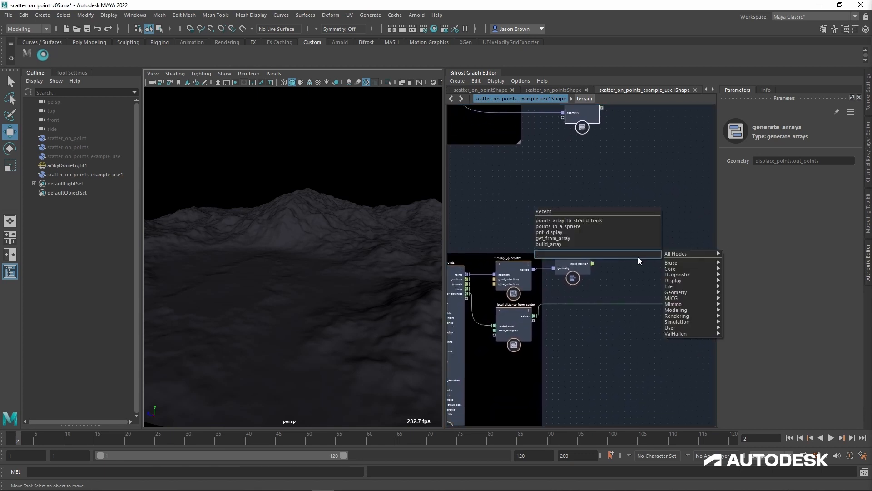
{"action": "type", "text": "terminal"}
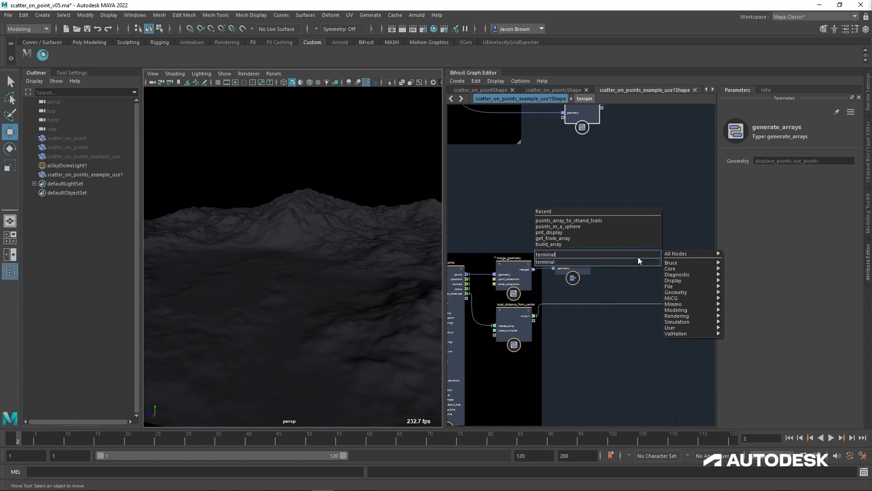
{"action": "key", "text": "Return"}
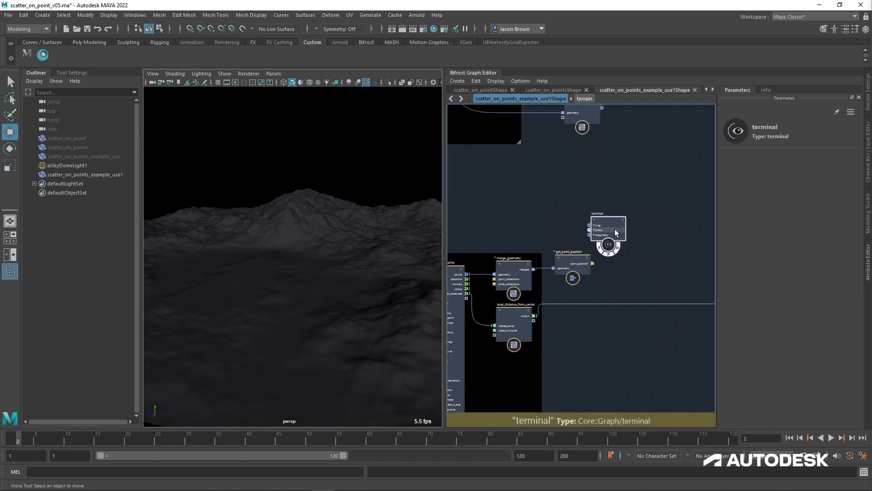
{"action": "left_click_drag", "start_coordinate": [615, 229], "coordinate": [610, 226]}
Move get_point_position farther from merge_geometry to open up space between the two nodes.
{"action": "left_click_drag", "start_coordinate": [582, 261], "coordinate": [666, 266]}
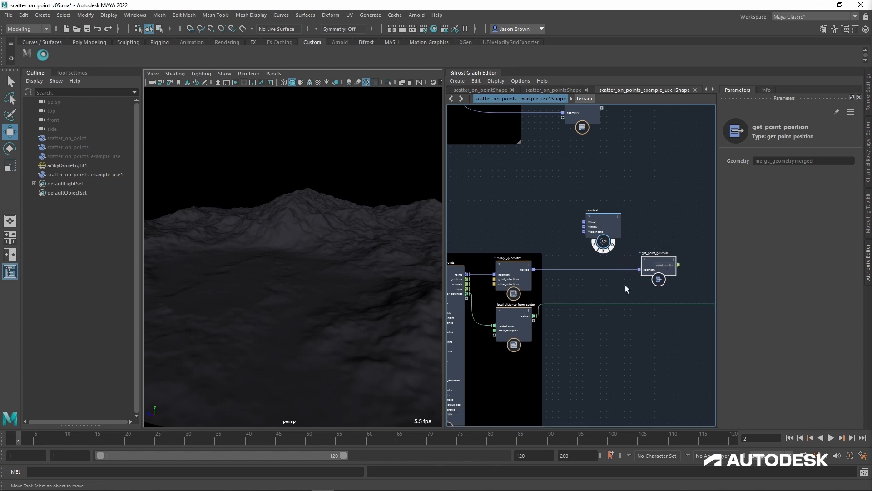
{"action": "scroll", "coordinate": [625, 285], "scroll_direction": "down", "scroll_amount": 2}
{"action": "mouse_move", "coordinate": [625, 285]}
{"action": "middle_mouse_down", "text": "alt"}
{"action": "mouse_move", "coordinate": [656, 282]}
{"action": "mouse_move", "coordinate": [630, 284]}
{"action": "middle_mouse_up", "text": "alt"}
{"action": "scroll", "coordinate": [622, 283], "scroll_direction": "up", "scroll_amount": 2}
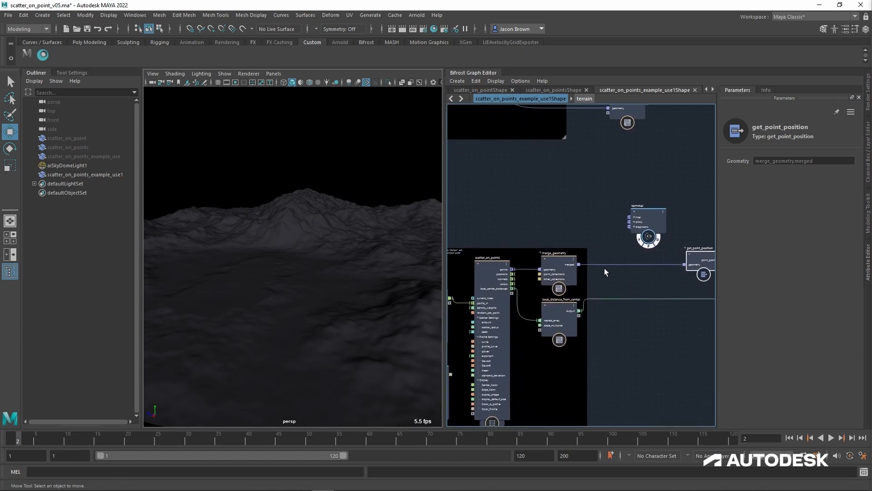
{"action": "key", "text": "Tab"}
{"action": "key", "text": "Escape"}
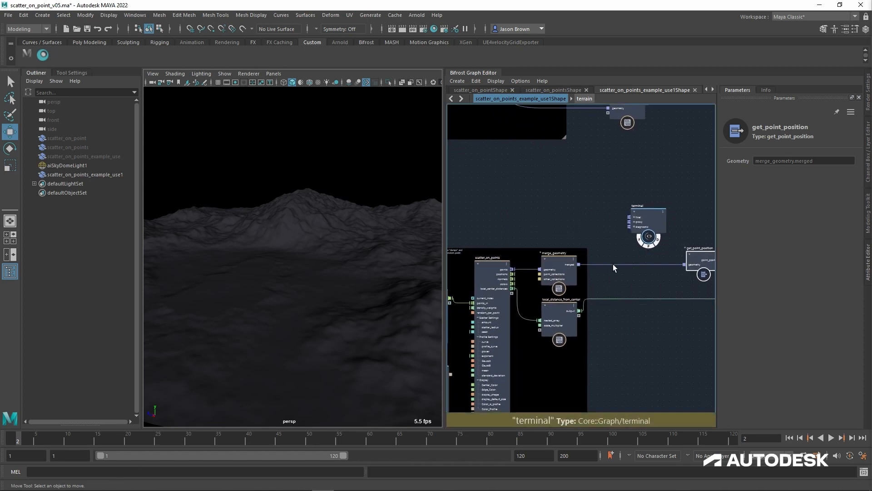
{"action": "middle_click_drag", "start_coordinate": [590, 383], "coordinate": [623, 324], "text": "alt"}
Turn on the terminal display flag of scatter_on_points so its points are drawn over the terrain.
{"action": "left_click", "coordinate": [526, 381]}
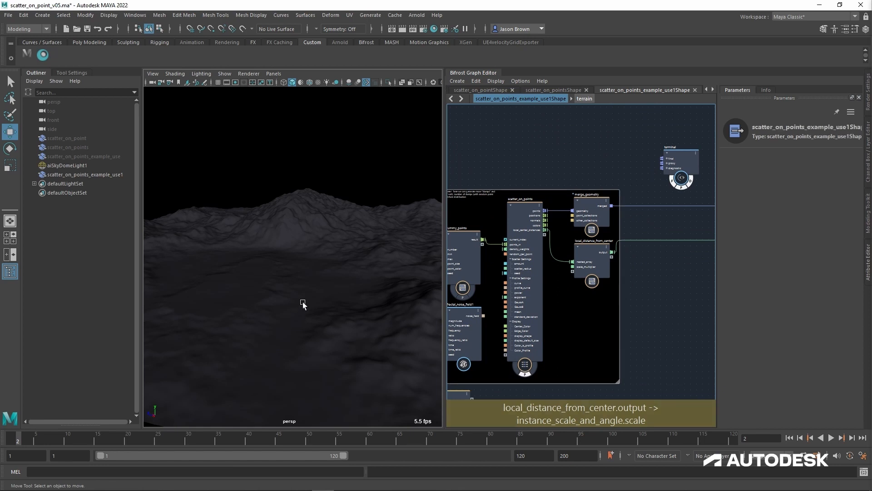
{"action": "scroll", "coordinate": [326, 257], "scroll_direction": "down", "scroll_amount": 8}
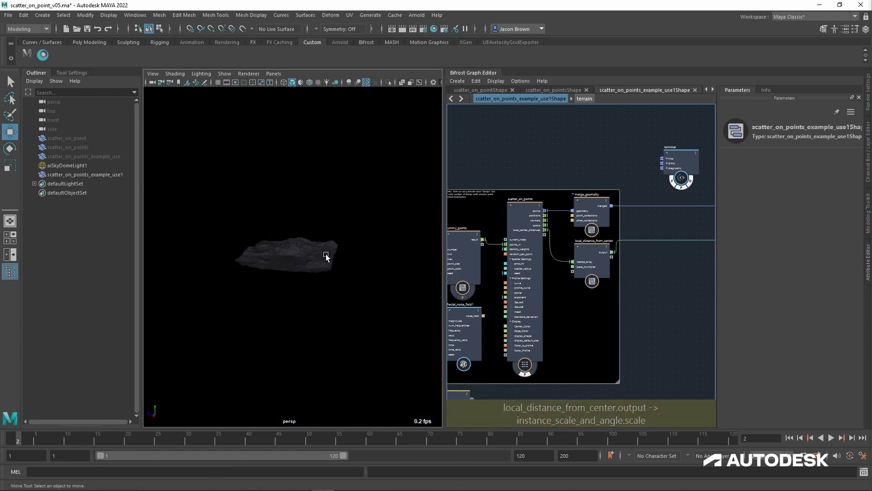
{"action": "scroll", "coordinate": [322, 263], "scroll_direction": "up", "scroll_amount": 8}
{"action": "left_click_drag", "start_coordinate": [322, 264], "coordinate": [350, 261], "text": "alt"}
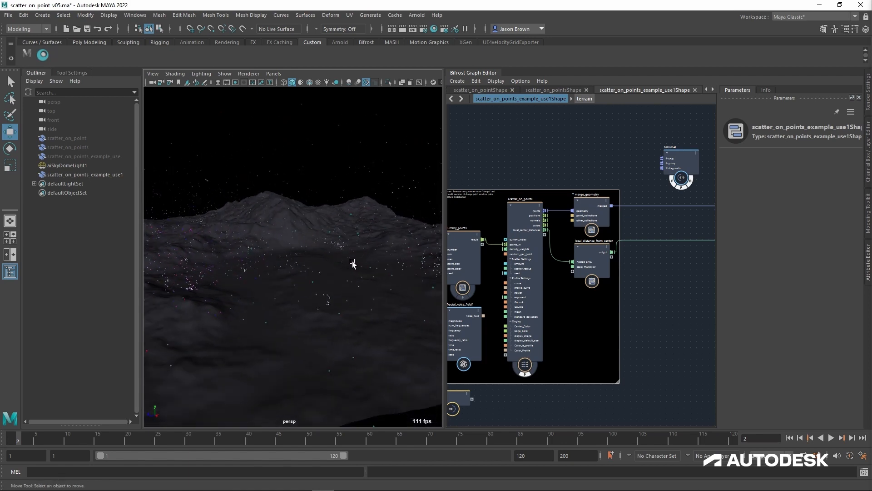
Set the Display Default Size of scatter_on_points to 0.2.
{"action": "left_click", "coordinate": [522, 209]}
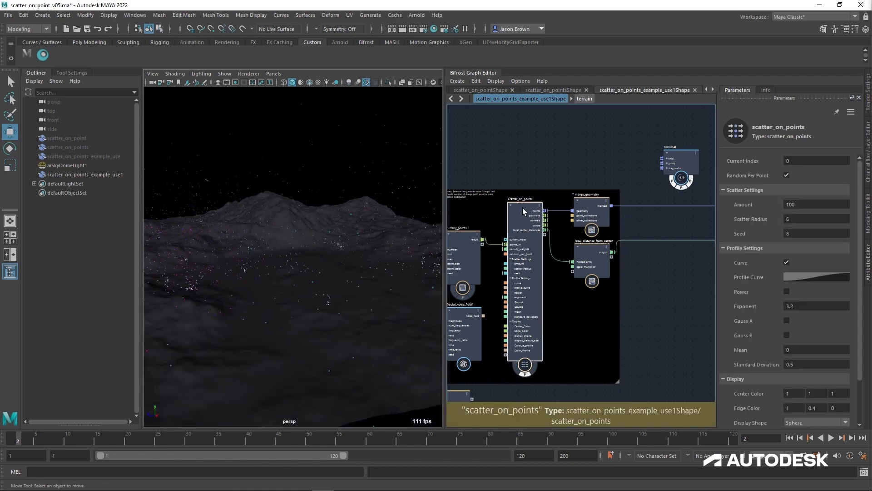
{"action": "scroll", "coordinate": [829, 391], "scroll_direction": "down", "scroll_amount": 5}
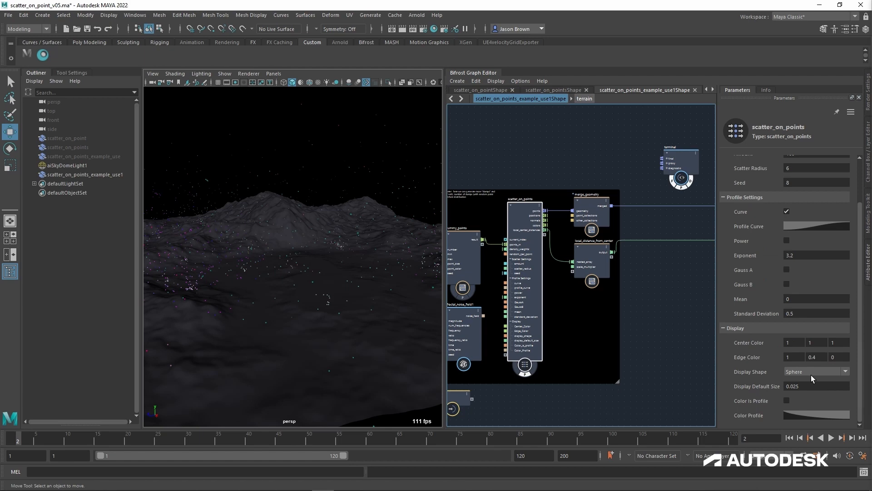
{"action": "left_click", "coordinate": [807, 390]}
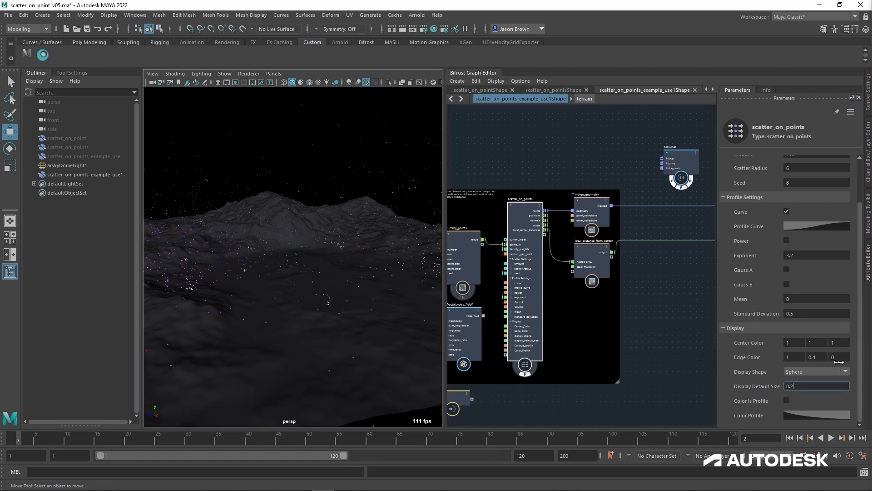
{"action": "key", "text": "Return"}
{"action": "scroll", "coordinate": [310, 259], "scroll_direction": "down", "scroll_amount": 10}
{"action": "scroll", "coordinate": [308, 259], "scroll_direction": "up", "scroll_amount": 5}
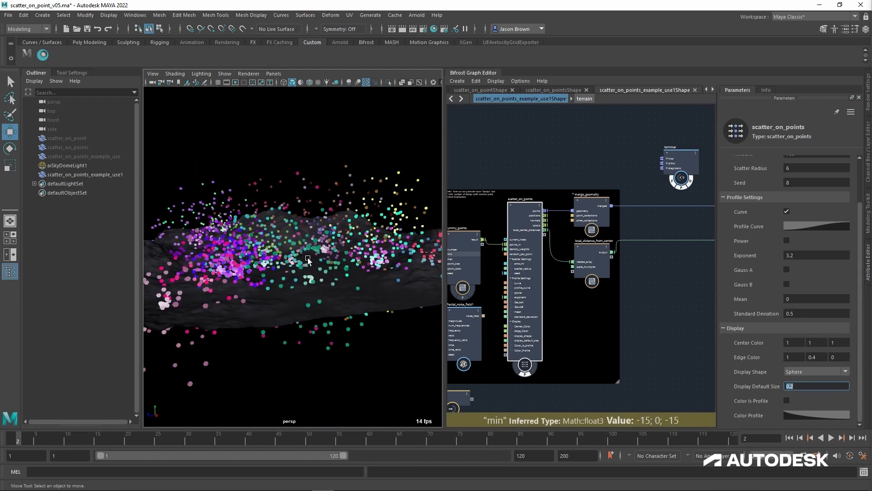
{"action": "left_click_drag", "start_coordinate": [308, 260], "coordinate": [363, 268], "text": "alt"}
Inspect the dummy_points settings and compare them with the clusters of scattered points over the terrain.
{"action": "left_click", "coordinate": [464, 247]}
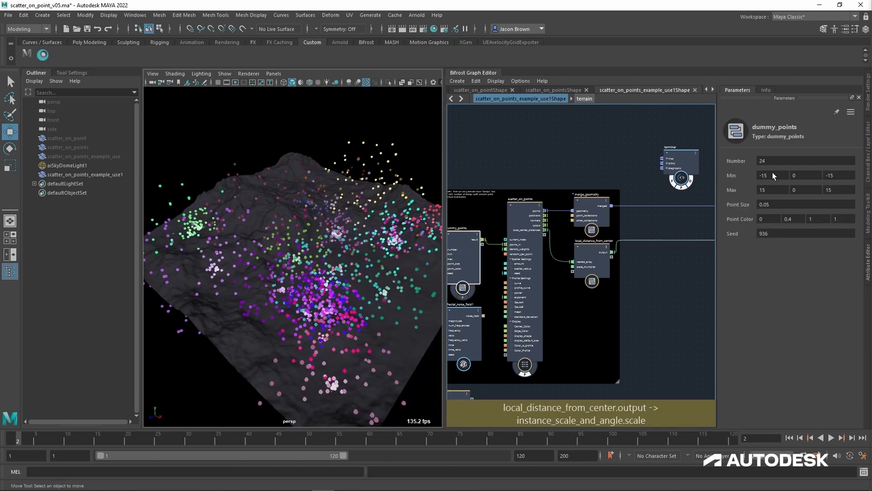
{"action": "left_click_drag", "start_coordinate": [298, 232], "coordinate": [250, 314], "text": "alt"}
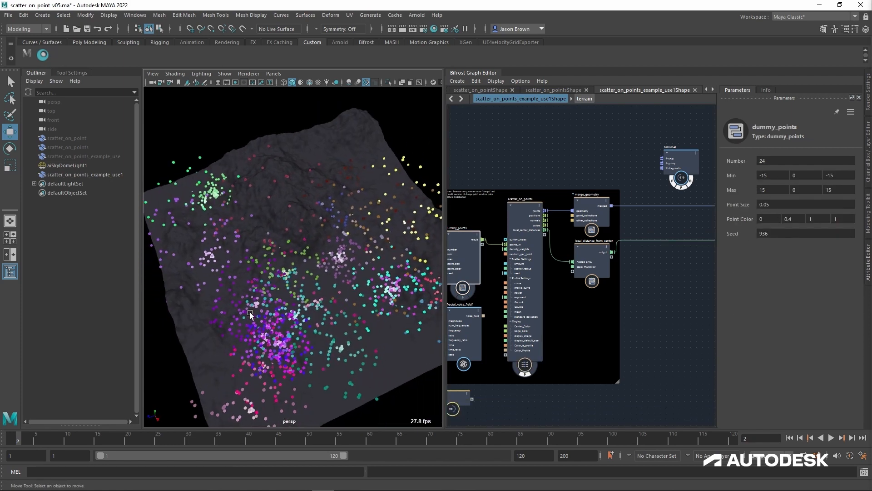
{"action": "right_click_drag", "start_coordinate": [402, 304], "coordinate": [401, 281], "text": "alt"}
{"action": "left_click_drag", "start_coordinate": [334, 318], "coordinate": [363, 289], "text": "alt"}
{"action": "middle_click_drag", "start_coordinate": [557, 271], "coordinate": [567, 270], "text": "alt"}
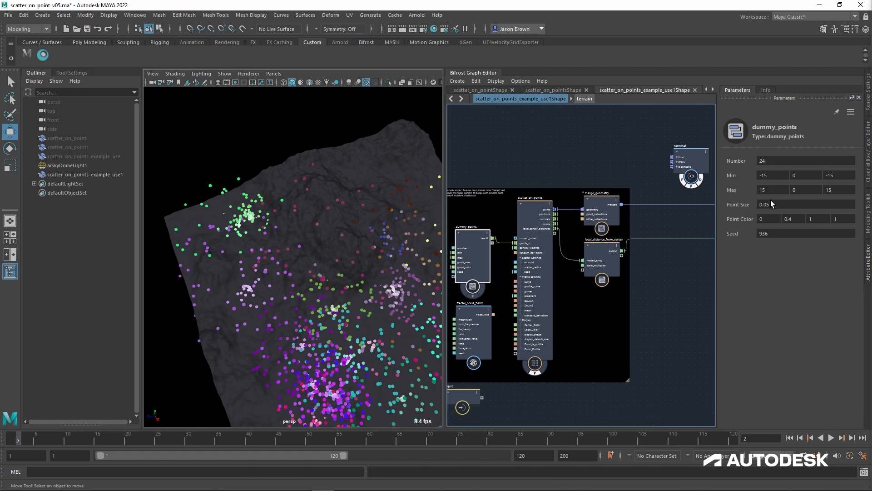
{"action": "middle_click_drag", "start_coordinate": [465, 236], "coordinate": [503, 224], "text": "alt"}
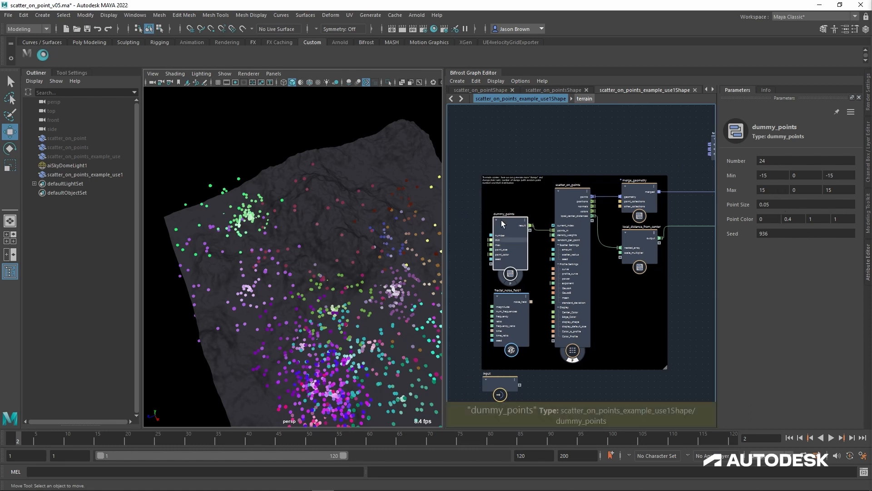
Examine the scatter_on_points settings together with the clusters of points spread over the whole terrain.
{"action": "middle_click_drag", "start_coordinate": [365, 278], "coordinate": [299, 224], "text": "alt"}
{"action": "right_click_drag", "start_coordinate": [299, 224], "coordinate": [289, 228], "text": "alt"}
{"action": "scroll", "coordinate": [289, 227], "scroll_direction": "down", "scroll_amount": 3}
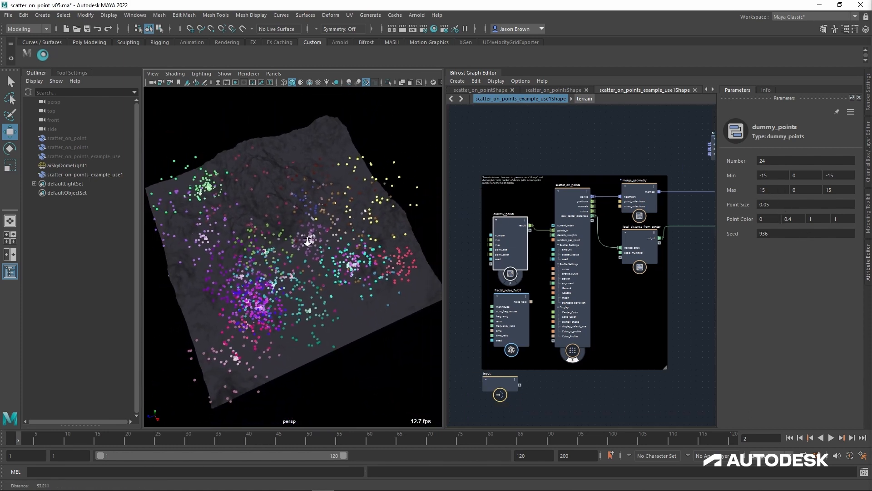
{"action": "left_click", "coordinate": [572, 193]}
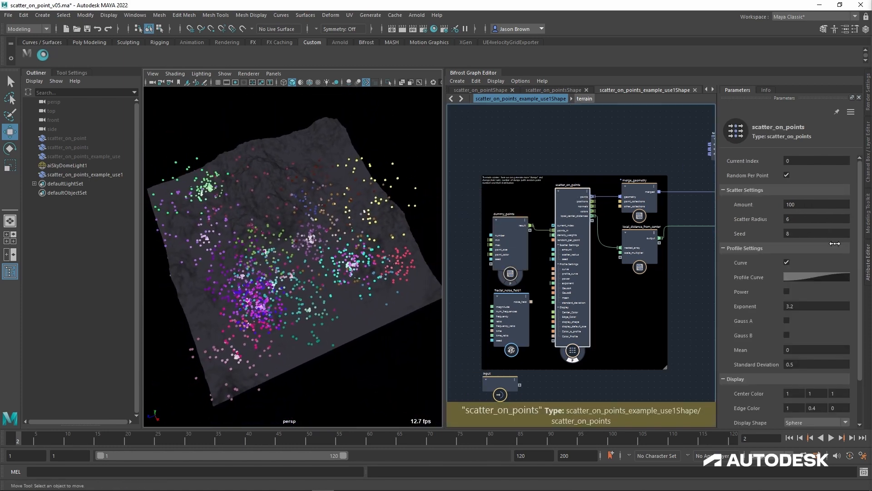
{"action": "left_click_drag", "start_coordinate": [396, 249], "coordinate": [318, 264], "text": "alt"}
{"action": "right_click_drag", "start_coordinate": [318, 264], "coordinate": [346, 265], "text": "alt"}
{"action": "left_click_drag", "start_coordinate": [347, 265], "coordinate": [381, 268], "text": "alt"}
Inspect the settings of local_distance_from_center and merge_geometry downstream of scatter_on_points.
{"action": "middle_click_drag", "start_coordinate": [683, 299], "coordinate": [615, 336], "text": "alt"}
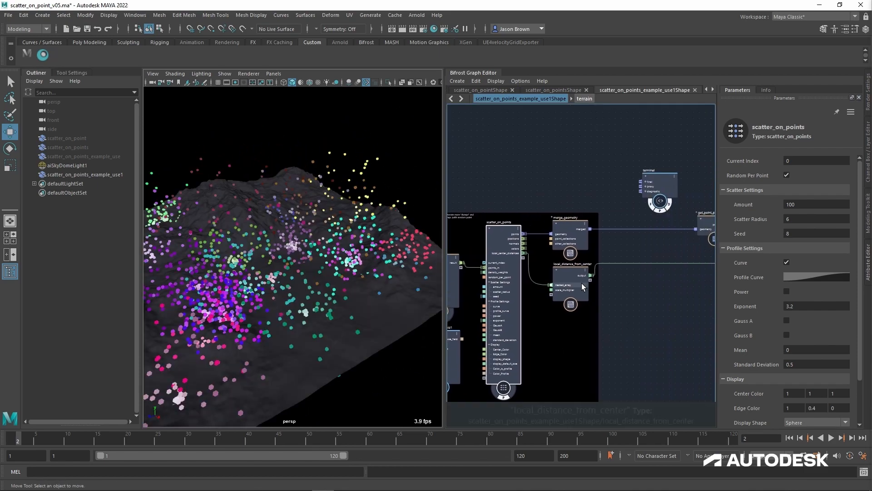
{"action": "left_click", "coordinate": [568, 273]}
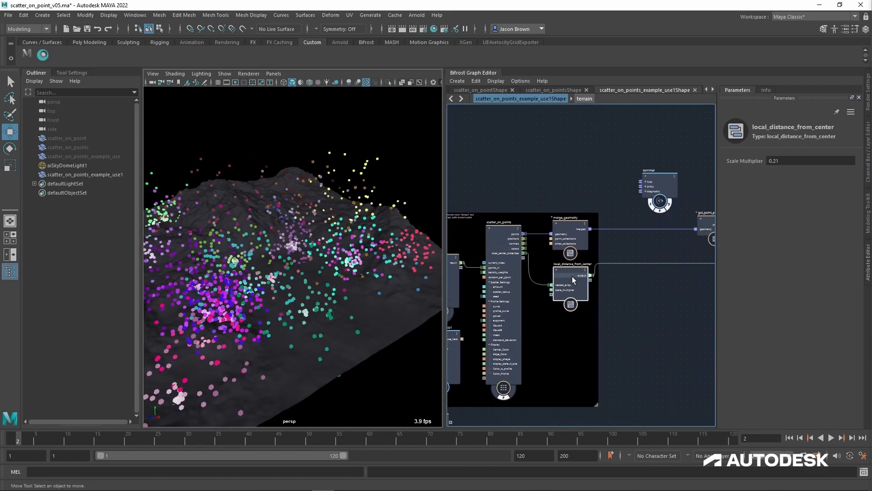
{"action": "left_click", "coordinate": [566, 237]}
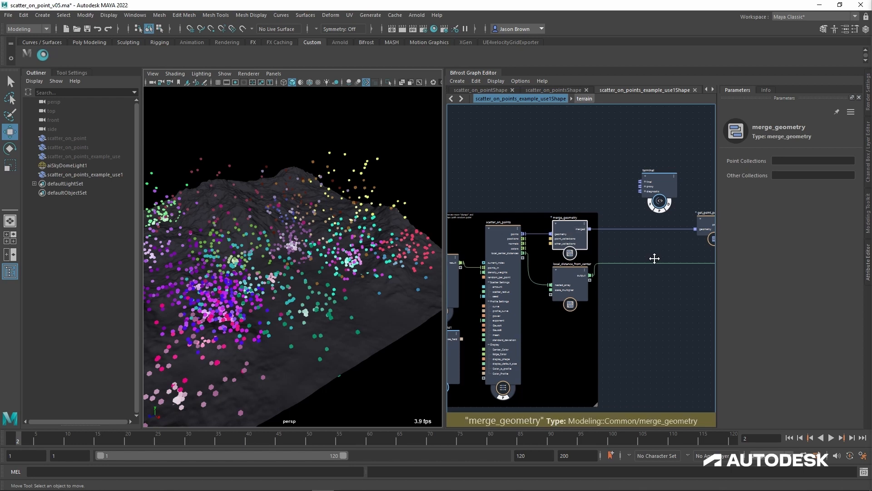
{"action": "middle_click_drag", "start_coordinate": [656, 255], "coordinate": [642, 257], "text": "alt"}
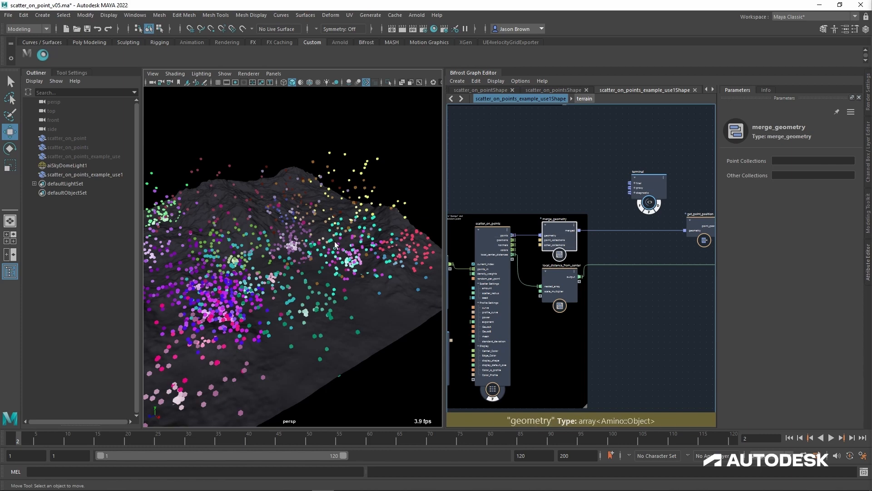
{"action": "right_click_drag", "start_coordinate": [335, 245], "coordinate": [326, 237], "text": "alt"}
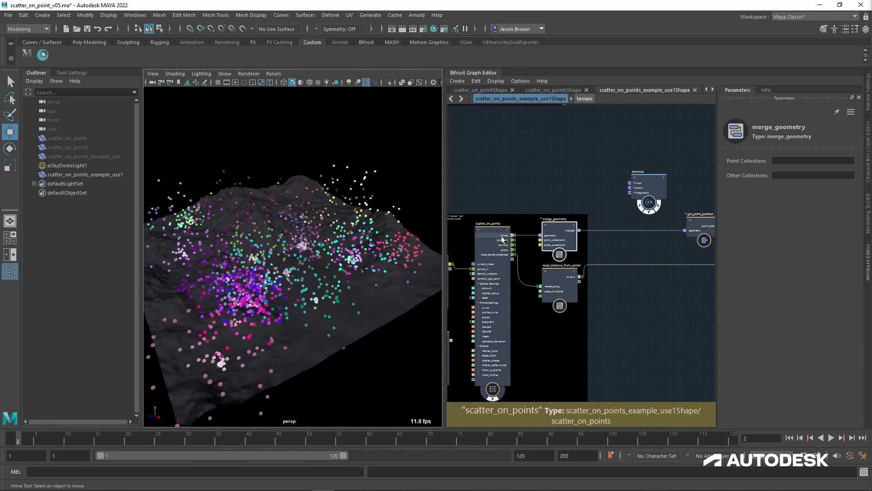
Inspect the Number setting of dummy_points, which feeds scatter_on_points.
{"action": "left_click", "coordinate": [501, 238]}
{"action": "middle_click_drag", "start_coordinate": [519, 214], "coordinate": [555, 200], "text": "alt"}
{"action": "left_click", "coordinate": [477, 253]}
{"action": "left_click", "coordinate": [778, 163]}
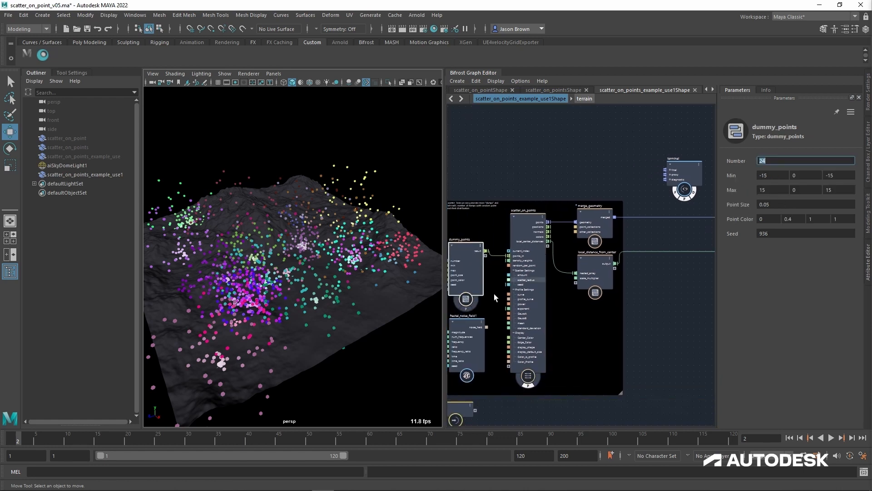
Collapse the Scatter Settings, Profile Settings and Display port groups on the scatter_on_points node.
{"action": "scroll", "coordinate": [531, 260], "scroll_direction": "up", "scroll_amount": 1}
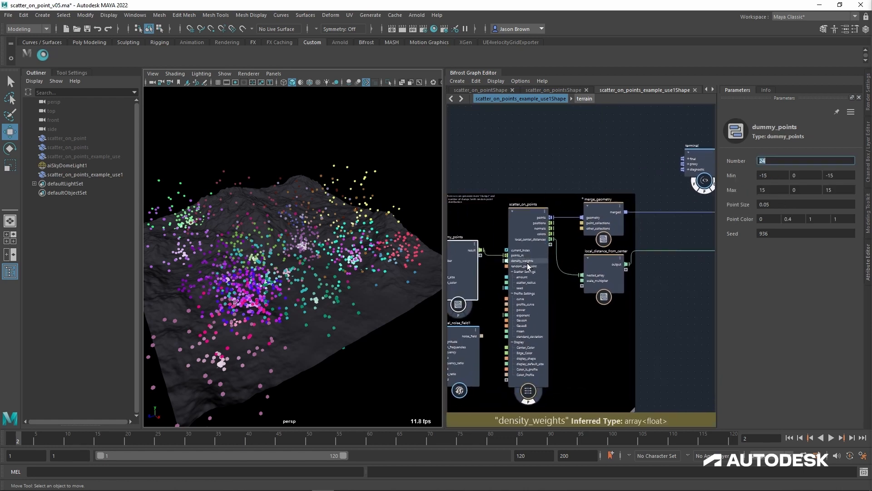
{"action": "left_click", "coordinate": [530, 217]}
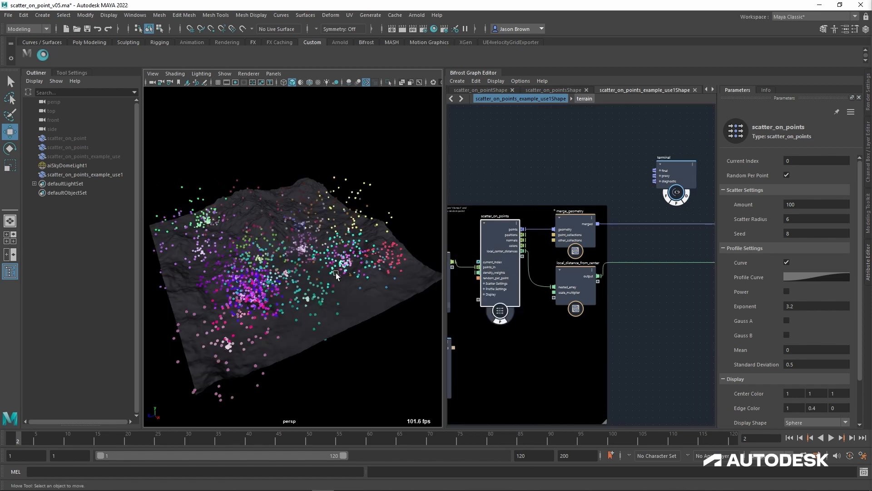
{"action": "right_click_drag", "start_coordinate": [361, 272], "coordinate": [342, 277], "text": "alt"}
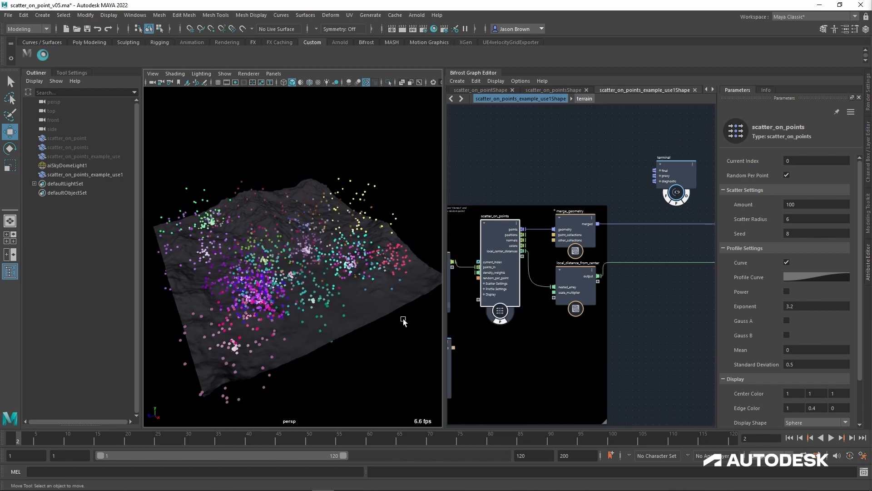
Move the terminal node higher above the connection between merge_geometry and get_point_position.
{"action": "left_click", "coordinate": [581, 224]}
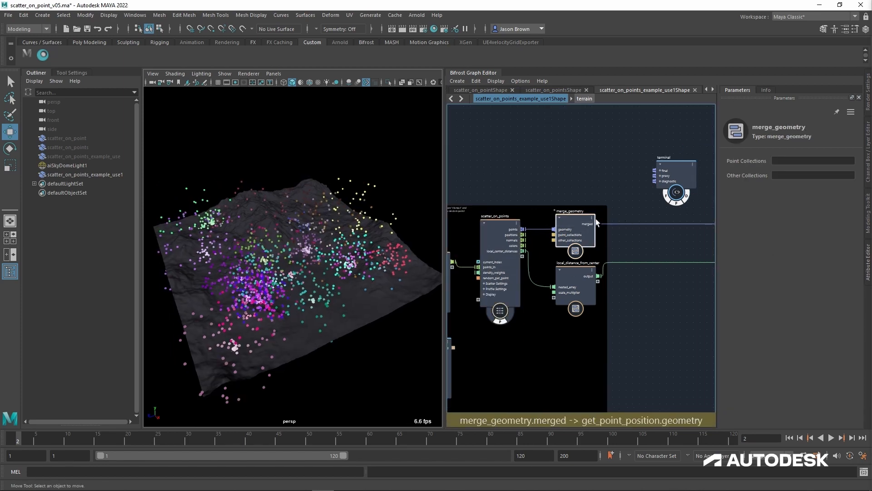
{"action": "middle_click_drag", "start_coordinate": [630, 248], "coordinate": [549, 258], "text": "alt"}
{"action": "left_click_drag", "start_coordinate": [596, 180], "coordinate": [596, 154]}
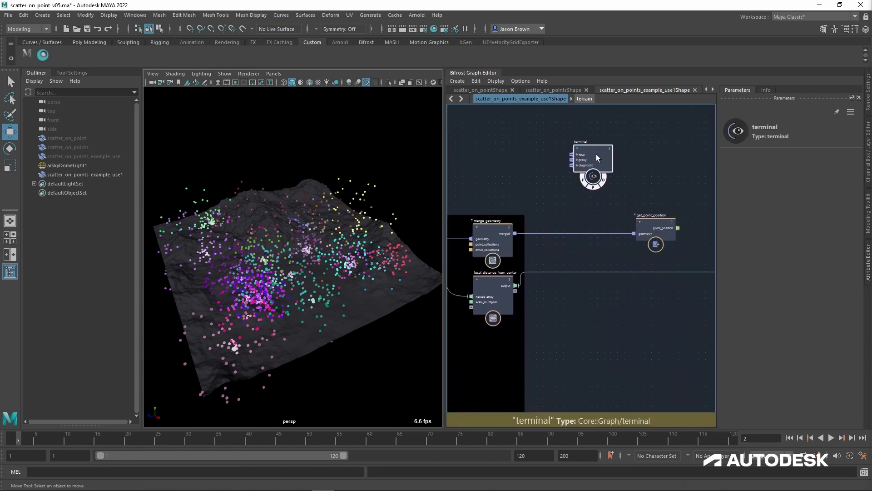
{"action": "mouse_move", "coordinate": [563, 241]}
{"action": "middle_mouse_down", "text": "alt"}
{"action": "mouse_move", "coordinate": [603, 235]}
{"action": "mouse_move", "coordinate": [572, 242]}
{"action": "middle_mouse_up", "text": "alt"}
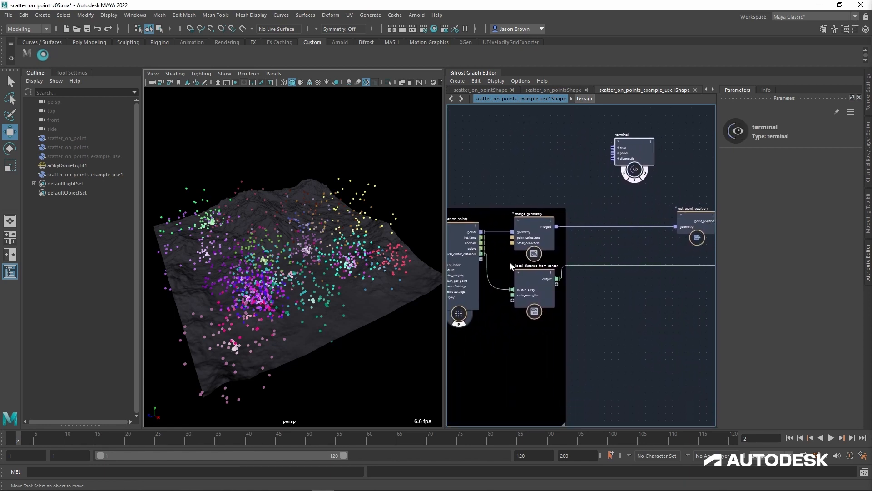
Look inside the local_distance_from_center compound, and bring get_point_position closer to merge_geometry in the main graph.
{"action": "double_click", "coordinate": [527, 288]}
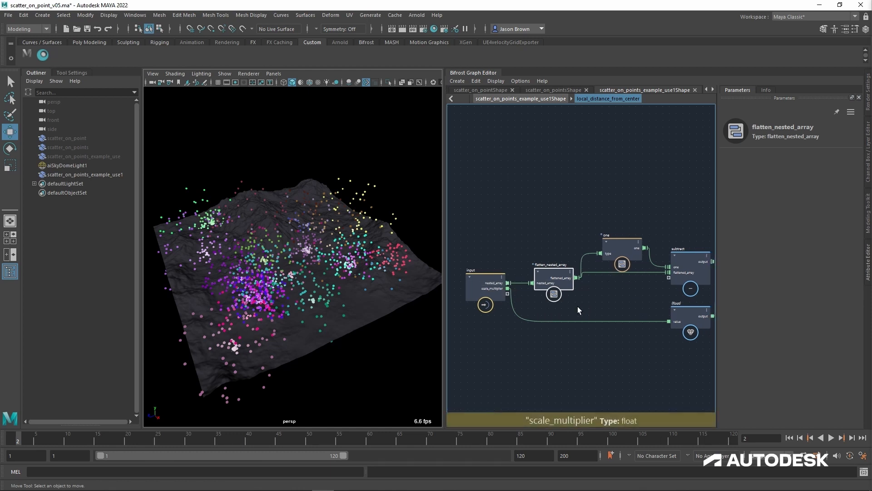
{"action": "key", "text": "u"}
{"action": "left_click_drag", "start_coordinate": [639, 236], "coordinate": [629, 232]}
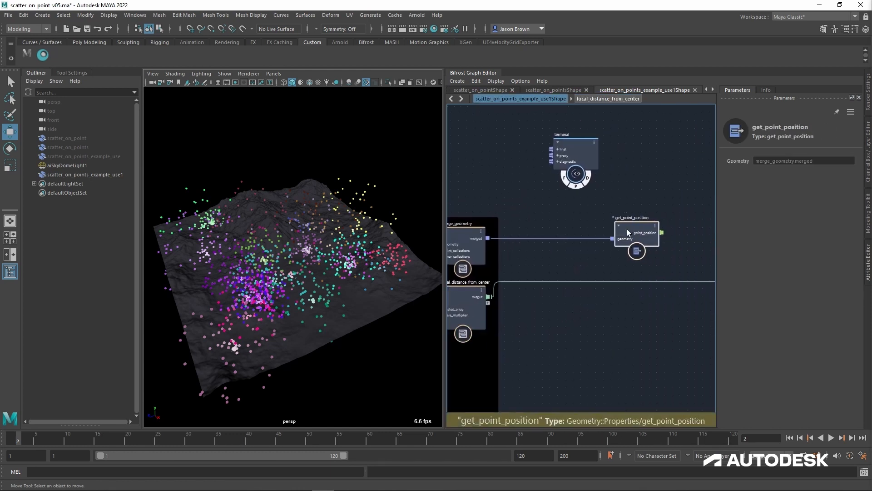
{"action": "left_click_drag", "start_coordinate": [562, 229], "coordinate": [559, 228]}
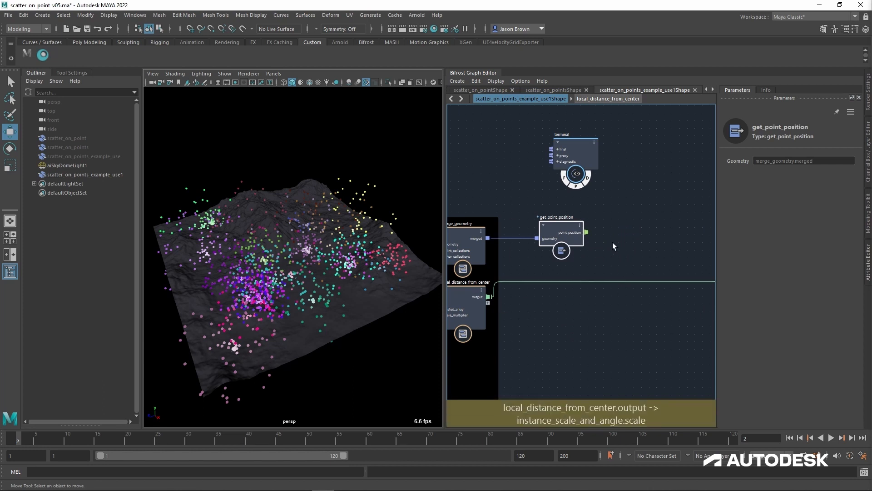
Open the points_on_surface compound and examine its node chain from the input through get_raycast_locations and sample_property to set_point_position.
{"action": "scroll", "coordinate": [625, 244], "scroll_direction": "down", "scroll_amount": 3}
{"action": "middle_click_drag", "start_coordinate": [602, 290], "coordinate": [601, 309], "text": "alt"}
{"action": "scroll", "coordinate": [603, 304], "scroll_direction": "up", "scroll_amount": 5}
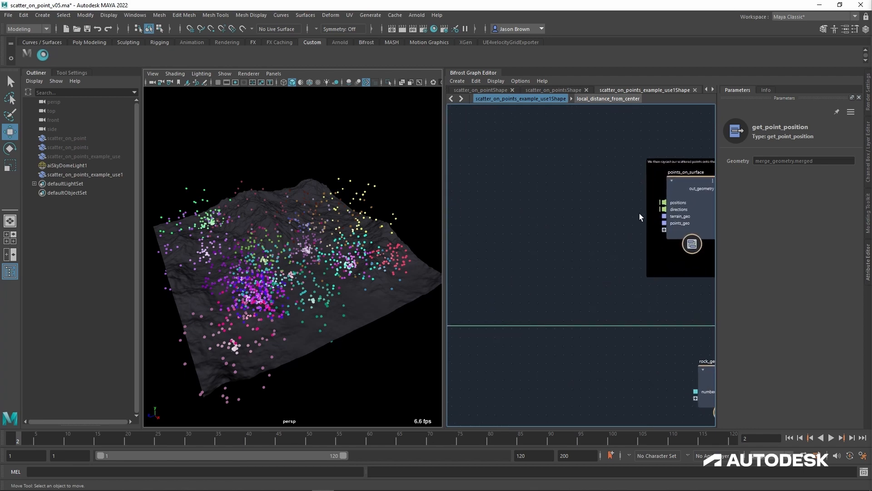
{"action": "mouse_move", "coordinate": [549, 219]}
{"action": "middle_mouse_down", "text": "alt"}
{"action": "mouse_move", "coordinate": [599, 212]}
{"action": "mouse_move", "coordinate": [552, 228]}
{"action": "middle_mouse_up", "text": "alt"}
{"action": "double_click", "coordinate": [668, 192]}
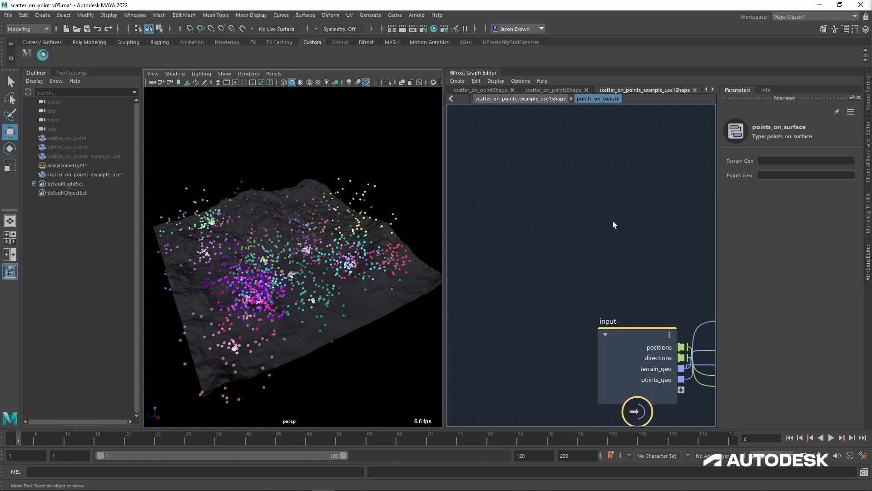
{"action": "scroll", "coordinate": [613, 221], "scroll_direction": "down", "scroll_amount": 3}
{"action": "middle_click_drag", "start_coordinate": [612, 221], "coordinate": [464, 197], "text": "alt"}
{"action": "scroll", "coordinate": [587, 278], "scroll_direction": "up", "scroll_amount": 2}
{"action": "scroll", "coordinate": [606, 275], "scroll_direction": "down", "scroll_amount": 2}
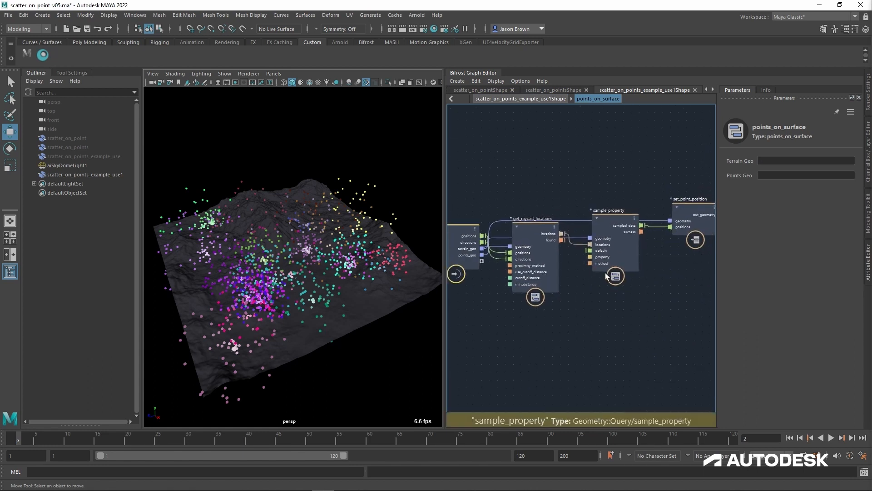
{"action": "mouse_move", "coordinate": [564, 289]}
{"action": "middle_mouse_down", "text": "alt"}
{"action": "mouse_move", "coordinate": [545, 308]}
{"action": "mouse_move", "coordinate": [487, 309]}
{"action": "mouse_move", "coordinate": [576, 304]}
{"action": "mouse_move", "coordinate": [654, 318]}
{"action": "middle_mouse_up", "text": "alt"}
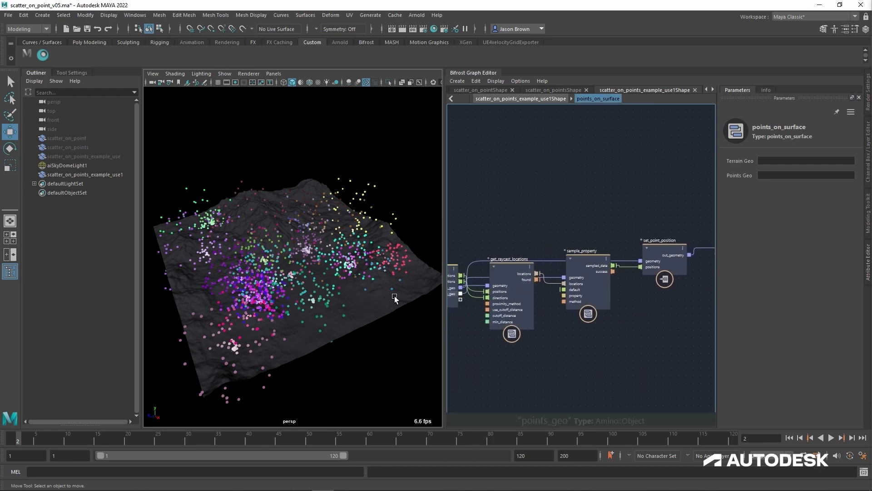
Inspect the settings of get_raycast_locations and sample_property, and return to the main graph.
{"action": "mouse_move", "coordinate": [369, 313]}
{"action": "left_mouse_down", "text": "alt"}
{"action": "mouse_move", "coordinate": [350, 297]}
{"action": "mouse_move", "coordinate": [374, 312]}
{"action": "left_mouse_up", "text": "alt"}
{"action": "middle_click_drag", "start_coordinate": [540, 346], "coordinate": [603, 342], "text": "alt"}
{"action": "scroll", "coordinate": [607, 338], "scroll_direction": "up", "scroll_amount": 2}
{"action": "left_click", "coordinate": [578, 236]}
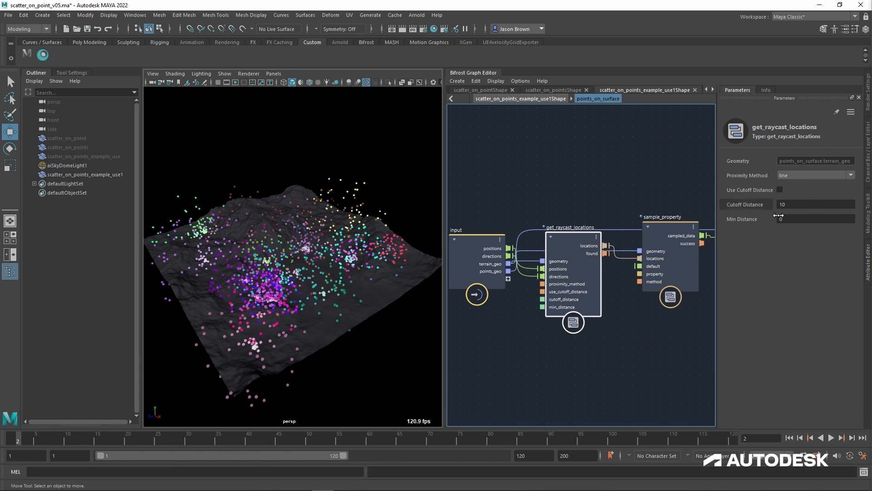
{"action": "middle_click_drag", "start_coordinate": [627, 214], "coordinate": [582, 203], "text": "alt"}
{"action": "left_click", "coordinate": [611, 213]}
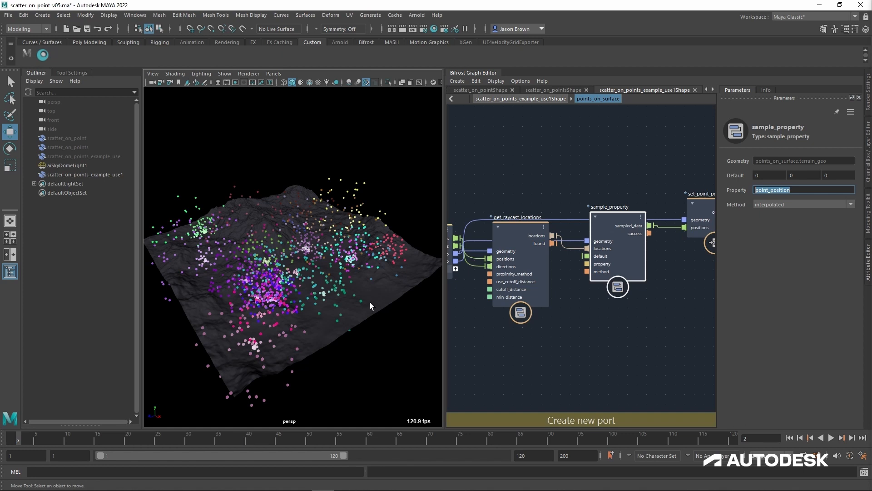
{"action": "middle_click_drag", "start_coordinate": [627, 356], "coordinate": [566, 347], "text": "alt"}
{"action": "middle_click_drag", "start_coordinate": [547, 314], "coordinate": [733, 230], "text": "alt"}
{"action": "double_click", "coordinate": [601, 316]}
Connect the point_position output of get_point_position to the positions input of points_on_surface.
{"action": "middle_click_drag", "start_coordinate": [622, 233], "coordinate": [524, 286], "text": "alt"}
{"action": "scroll", "coordinate": [601, 255], "scroll_direction": "down", "scroll_amount": 2}
{"action": "left_click_drag", "start_coordinate": [500, 282], "coordinate": [666, 239]}
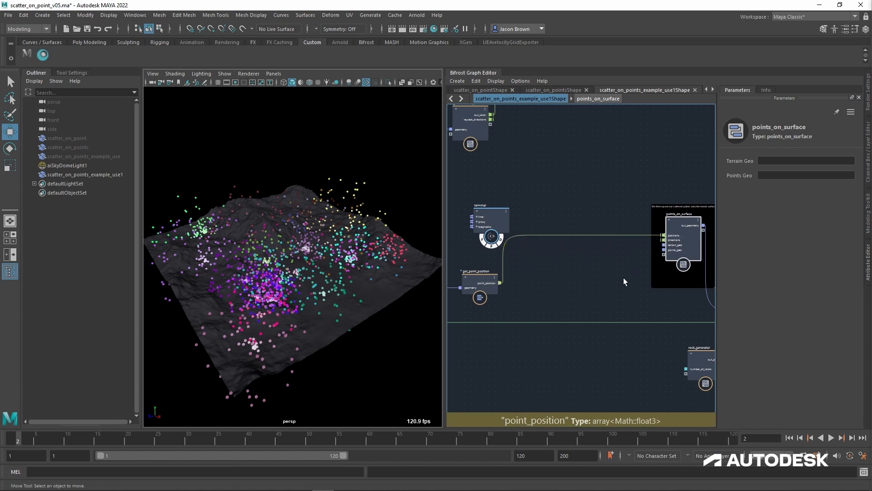
Look inside the generate_arrays compound at the resize_array1 default direction, and return to the main graph.
{"action": "middle_click_drag", "start_coordinate": [562, 183], "coordinate": [471, 265], "text": "alt"}
{"action": "double_click", "coordinate": [514, 186]}
{"action": "middle_click_drag", "start_coordinate": [612, 285], "coordinate": [632, 280], "text": "alt"}
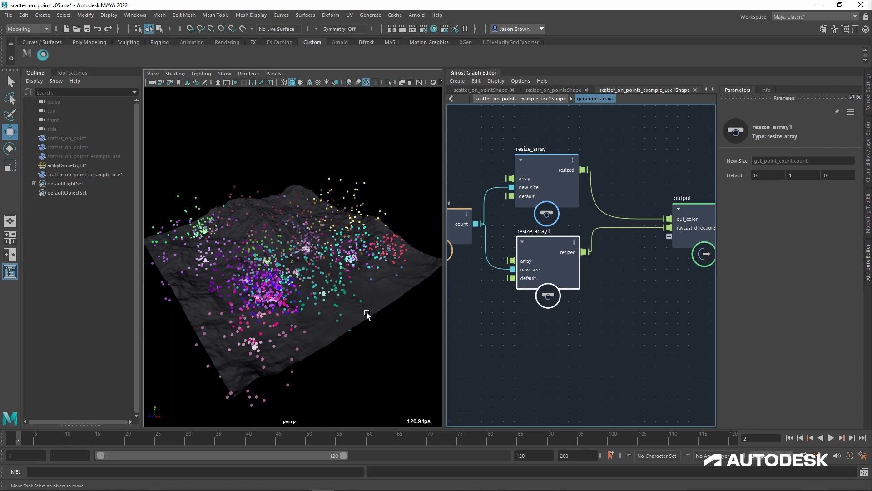
{"action": "double_click", "coordinate": [611, 323]}
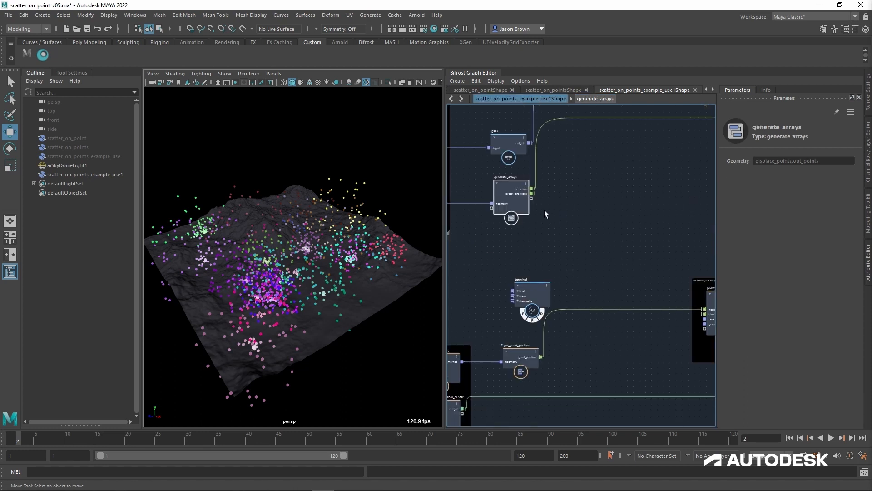
Connect the raycast_directions output of generate_arrays to the directions input of points_on_surface.
{"action": "scroll", "coordinate": [538, 200], "scroll_direction": "up", "scroll_amount": 1}
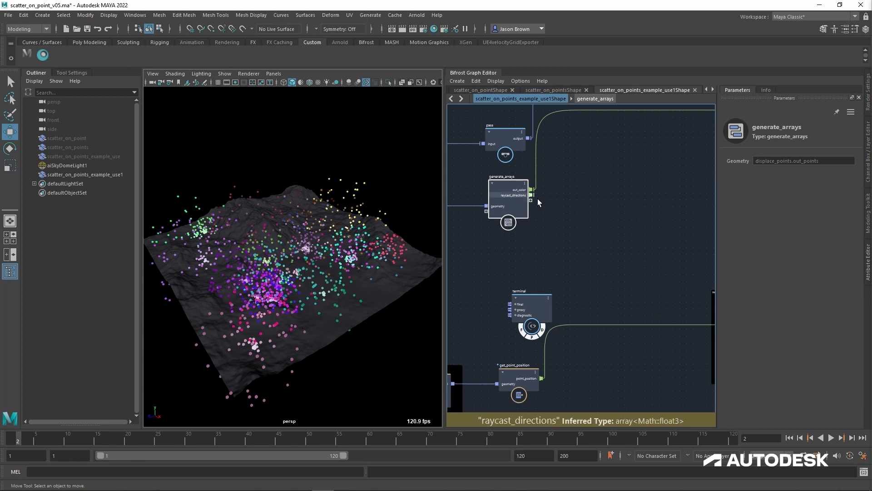
{"action": "left_click_drag", "start_coordinate": [538, 198], "coordinate": [742, 293]}
{"action": "left_click_drag", "start_coordinate": [648, 272], "coordinate": [651, 274]}
{"action": "middle_click_drag", "start_coordinate": [650, 273], "coordinate": [601, 256], "text": "alt"}
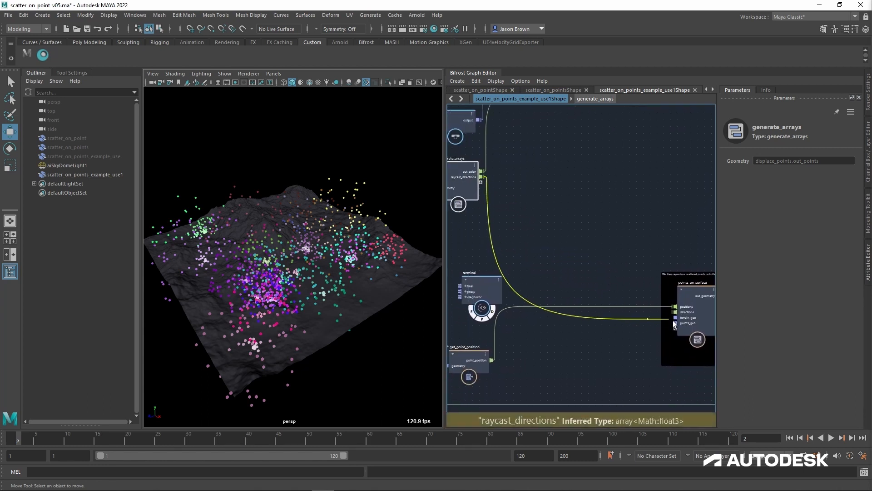
Connect the terrain's pass node output to the terrain_geo input of points_on_surface.
{"action": "middle_click_drag", "start_coordinate": [581, 347], "coordinate": [641, 380], "text": "alt"}
{"action": "middle_click_drag", "start_coordinate": [615, 275], "coordinate": [767, 282], "text": "alt"}
{"action": "middle_click_drag", "start_coordinate": [652, 289], "coordinate": [650, 292], "text": "alt"}
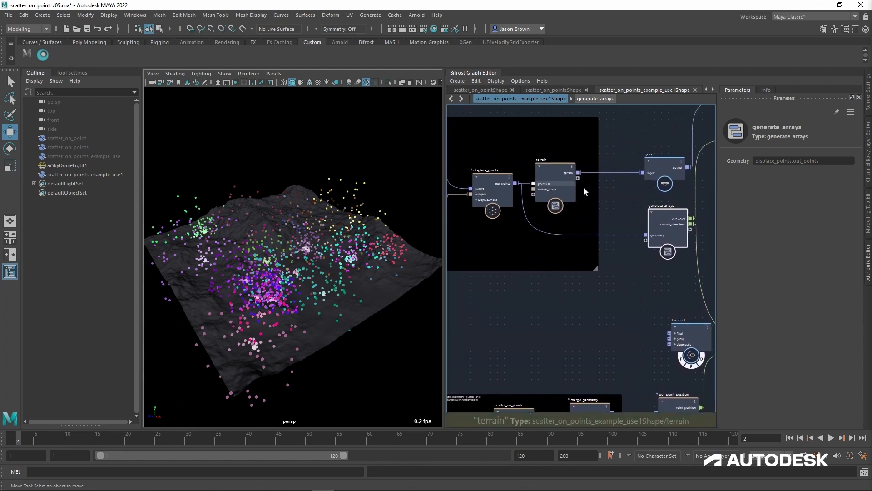
{"action": "left_click_drag", "start_coordinate": [690, 219], "coordinate": [619, 291]}
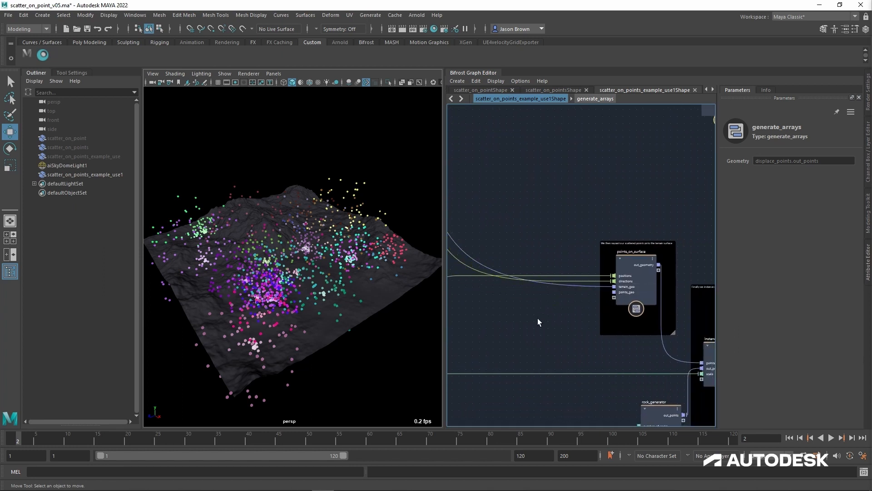
Connect the merged output of merge_geometry to the points_geo input of points_on_surface.
{"action": "middle_click_drag", "start_coordinate": [539, 320], "coordinate": [663, 309], "text": "alt"}
{"action": "middle_click_drag", "start_coordinate": [600, 325], "coordinate": [617, 336], "text": "alt"}
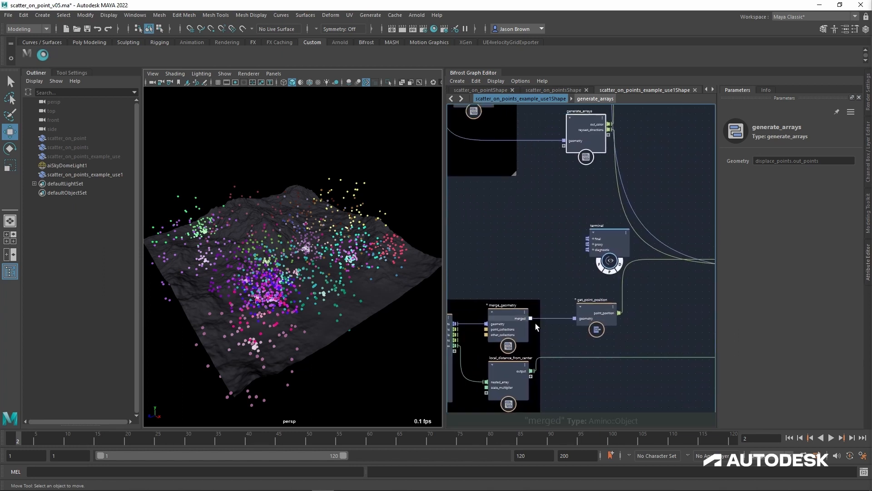
{"action": "left_click_drag", "start_coordinate": [531, 319], "coordinate": [698, 290]}
{"action": "middle_click_drag", "start_coordinate": [698, 289], "coordinate": [497, 300], "text": "alt"}
{"action": "left_click_drag", "start_coordinate": [498, 300], "coordinate": [648, 282]}
Move the terminal node across the graph to the open space above points_on_surface and instance_scale_and_angle.
{"action": "middle_click_drag", "start_coordinate": [525, 313], "coordinate": [562, 321], "text": "alt"}
{"action": "left_click_drag", "start_coordinate": [490, 246], "coordinate": [697, 189]}
{"action": "middle_click_drag", "start_coordinate": [609, 200], "coordinate": [458, 218], "text": "alt"}
{"action": "left_click_drag", "start_coordinate": [552, 217], "coordinate": [641, 250]}
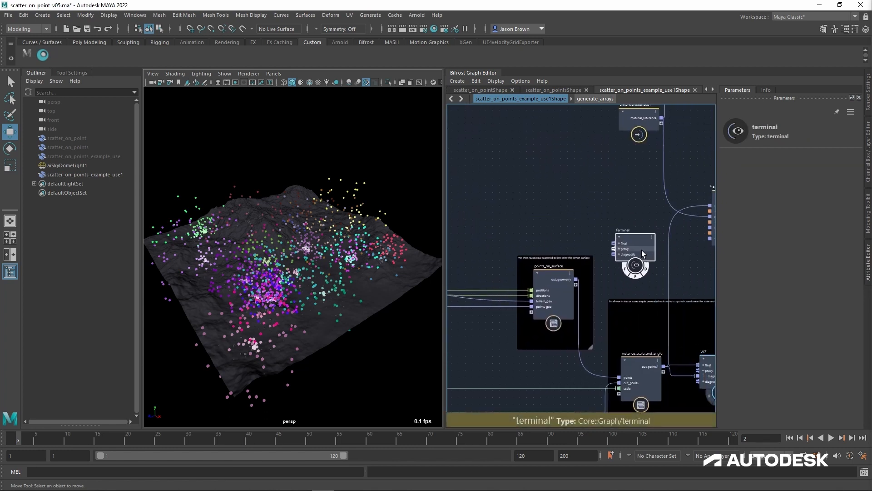
Turn off the terminal display flag of scatter_on_points.
{"action": "middle_click_drag", "start_coordinate": [584, 208], "coordinate": [723, 141], "text": "alt"}
{"action": "middle_click_drag", "start_coordinate": [455, 334], "coordinate": [702, 246], "text": "alt"}
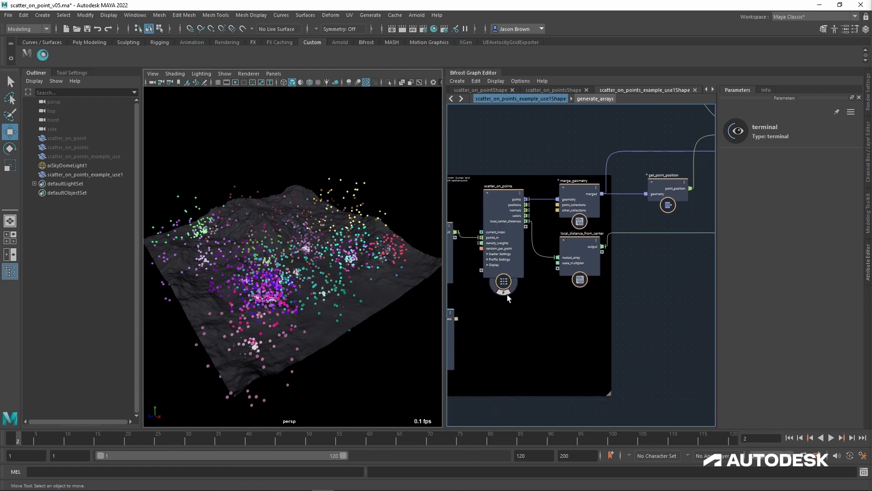
{"action": "left_click", "coordinate": [518, 301]}
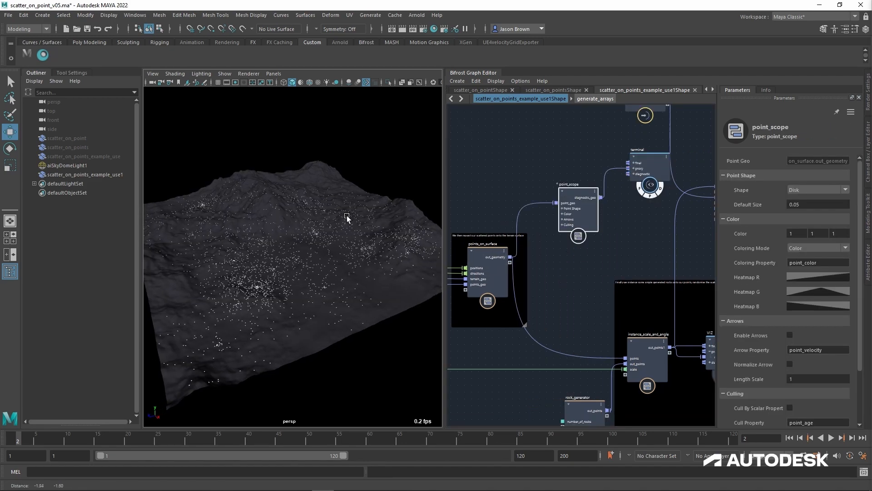
Check how the points displayed through point_scope lie on the terrain surface.
{"action": "left_click_drag", "start_coordinate": [347, 217], "coordinate": [322, 263], "text": "alt"}
{"action": "scroll", "coordinate": [547, 284], "scroll_direction": "down", "scroll_amount": 8}
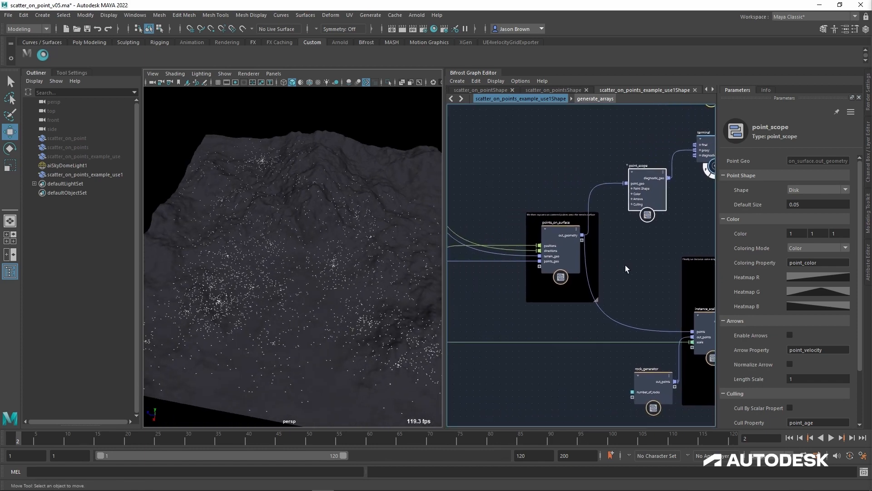
Set the seed of the dummy_points node to 900.
{"action": "scroll", "coordinate": [592, 284], "scroll_direction": "up", "scroll_amount": 4}
{"action": "middle_click_drag", "start_coordinate": [591, 284], "coordinate": [674, 264], "text": "alt"}
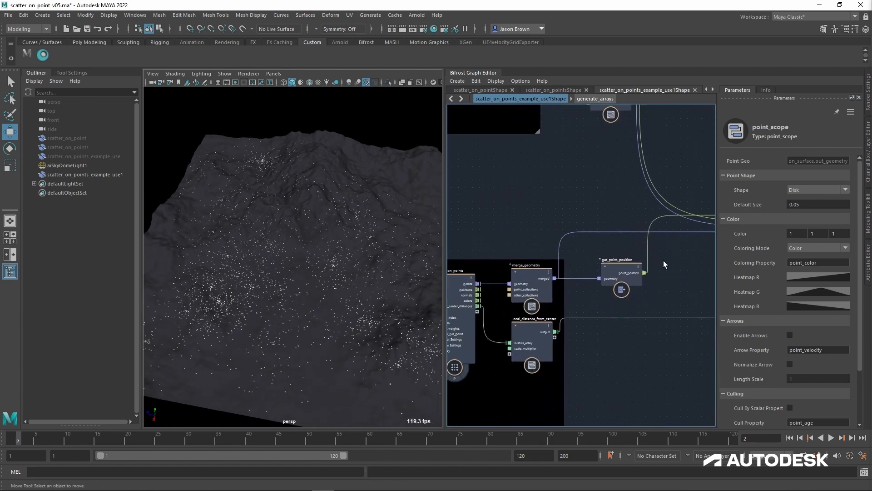
{"action": "middle_click_drag", "start_coordinate": [495, 203], "coordinate": [575, 162], "text": "alt"}
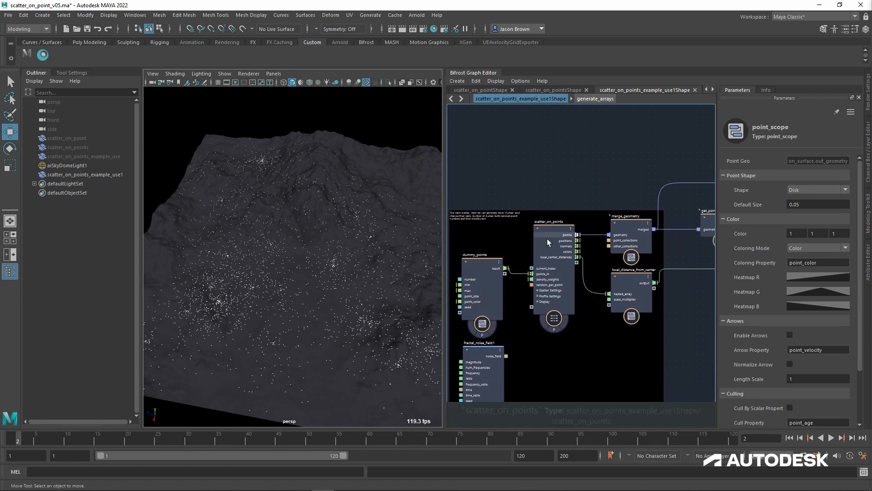
{"action": "left_click", "coordinate": [546, 232]}
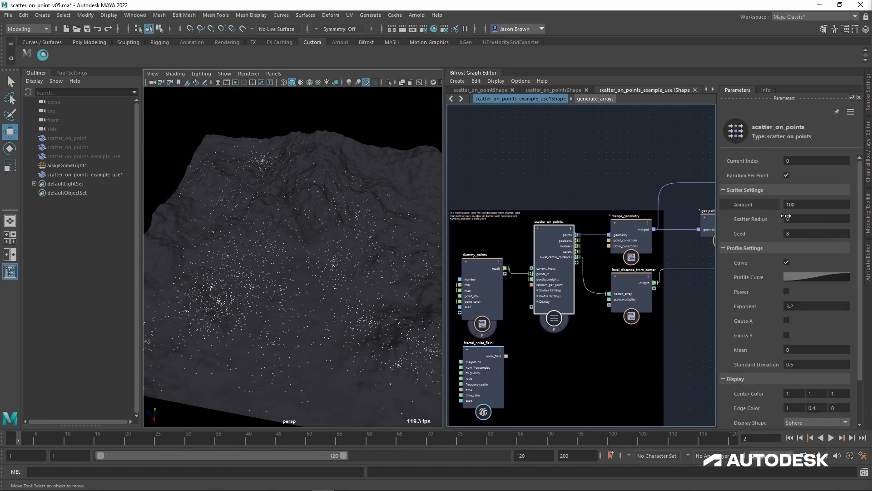
{"action": "left_click", "coordinate": [488, 270]}
{"action": "left_click", "coordinate": [785, 234]}
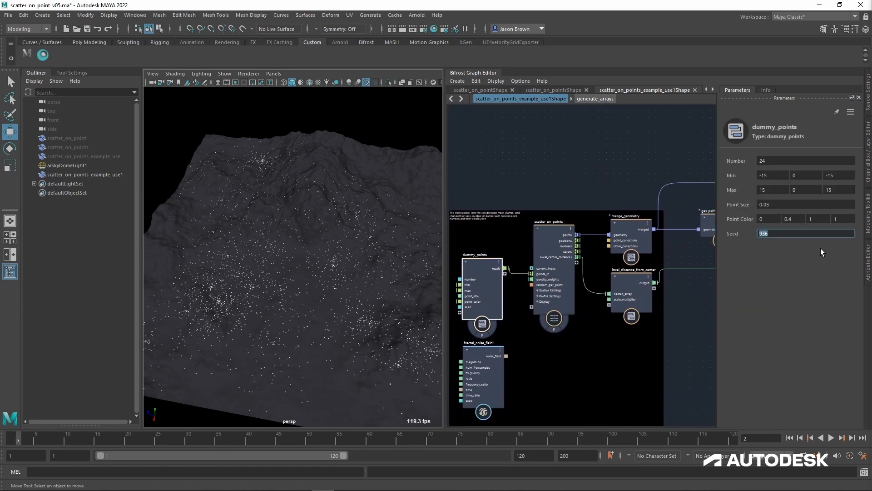
{"action": "type", "text": "900"}
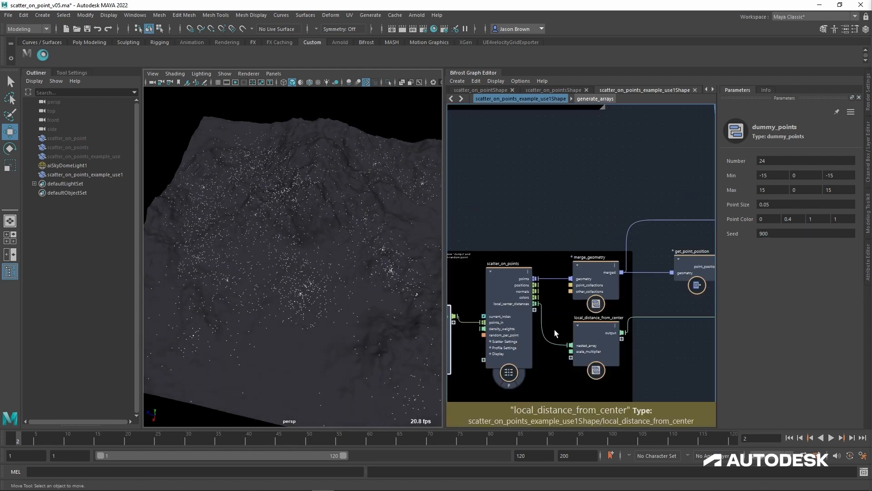
Set the scatter seed of the scatter_on_points node to 12.
{"action": "middle_click_drag", "start_coordinate": [609, 293], "coordinate": [648, 273], "text": "alt"}
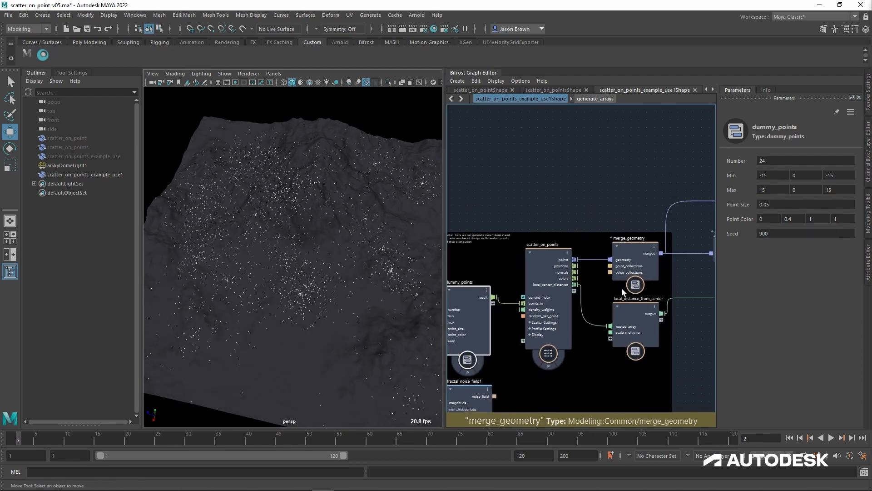
{"action": "middle_click_drag", "start_coordinate": [609, 313], "coordinate": [630, 299], "text": "alt"}
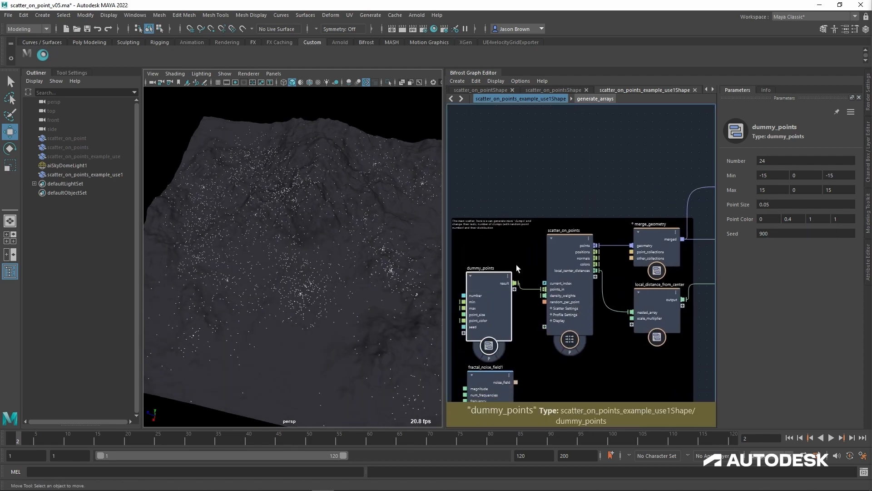
{"action": "left_click", "coordinate": [571, 241]}
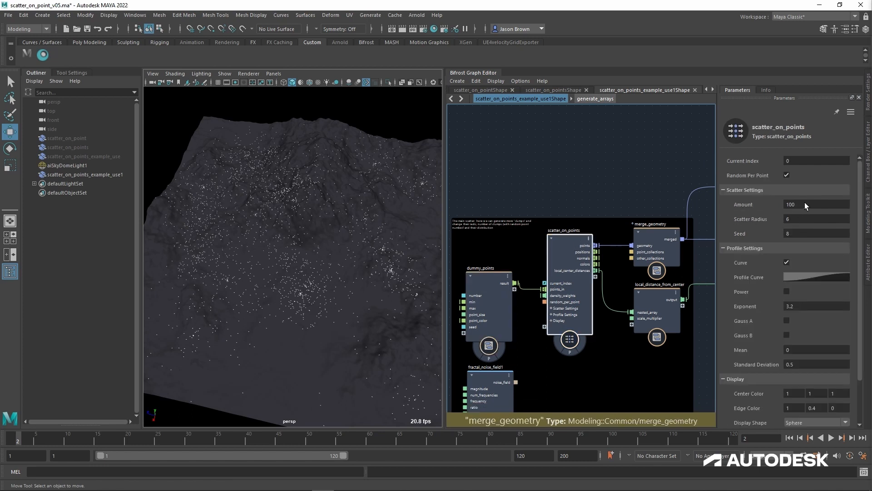
{"action": "left_click", "coordinate": [809, 233]}
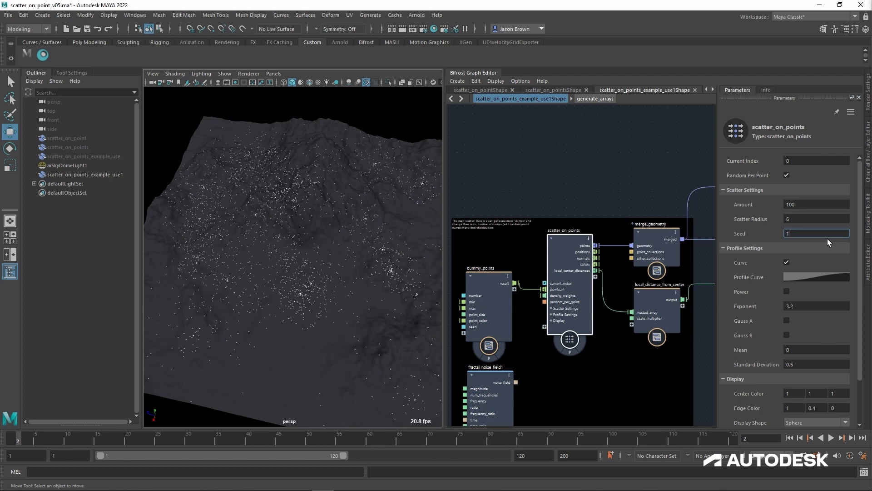
{"action": "type", "text": "12"}
{"action": "key", "text": "Return"}
{"action": "middle_click_drag", "start_coordinate": [342, 277], "coordinate": [306, 268], "text": "alt"}
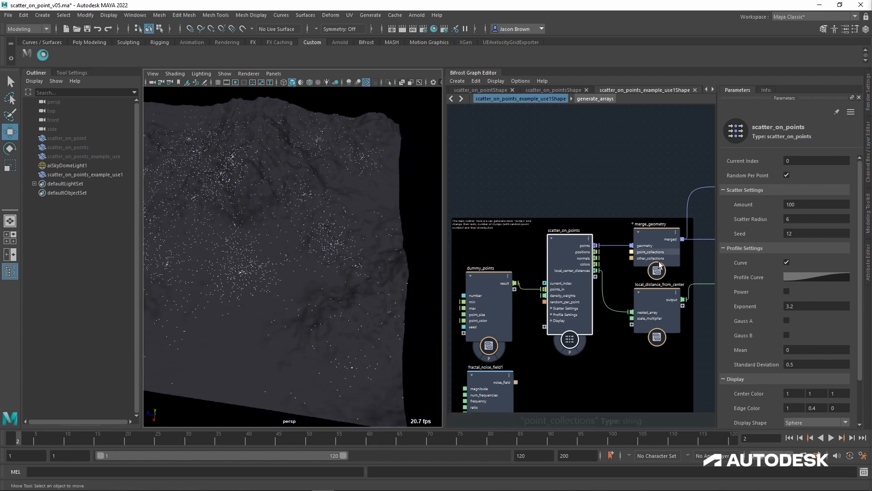
{"action": "middle_click_drag", "start_coordinate": [305, 250], "coordinate": [313, 254], "text": "alt"}
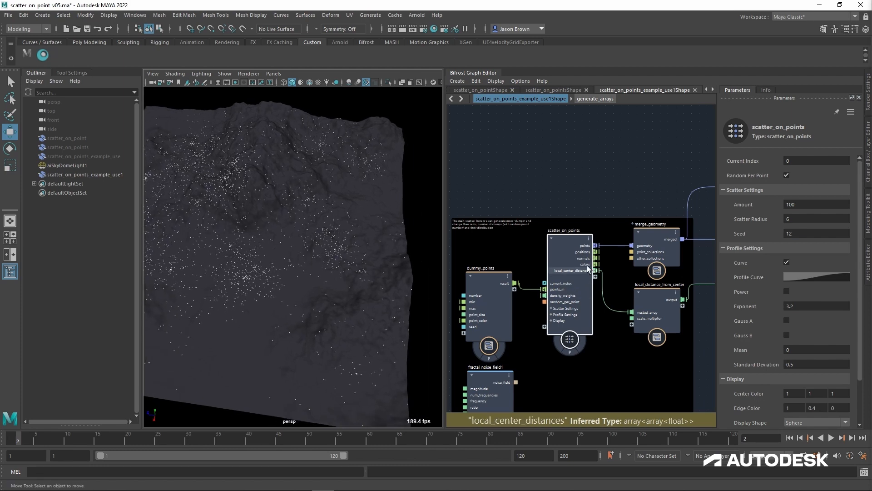
Switch the scatter_on_points profile from Curve to Gauss A and inspect the point clusters on the terrain.
{"action": "left_click", "coordinate": [787, 263]}
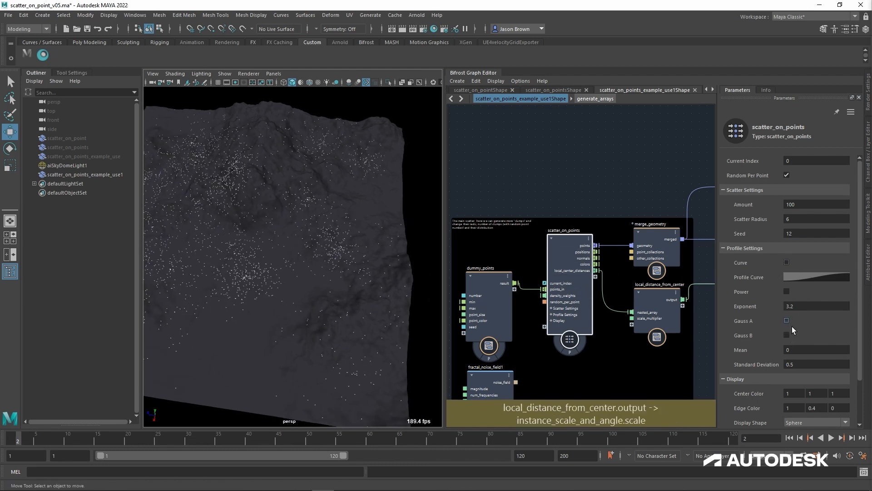
{"action": "left_click", "coordinate": [786, 320]}
{"action": "left_click_drag", "start_coordinate": [306, 315], "coordinate": [247, 306], "text": "alt"}
{"action": "right_click_drag", "start_coordinate": [247, 306], "coordinate": [299, 321], "text": "alt"}
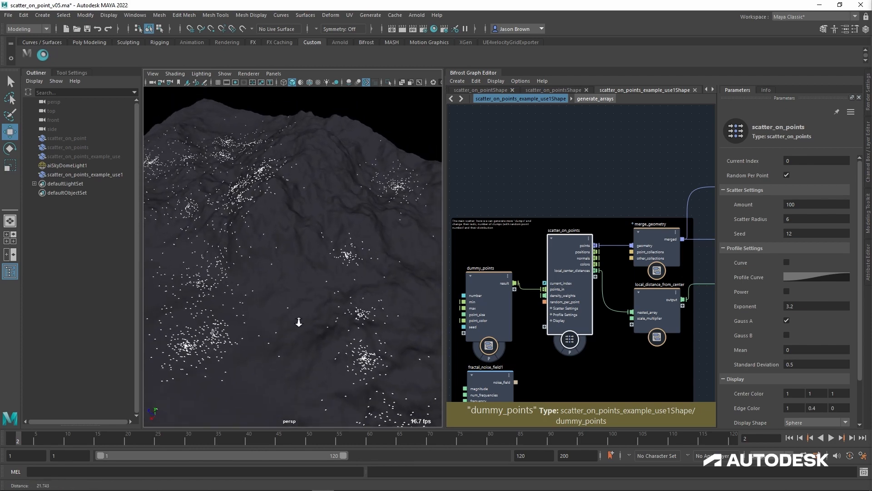
{"action": "middle_click_drag", "start_coordinate": [299, 321], "coordinate": [351, 307], "text": "alt"}
{"action": "left_click_drag", "start_coordinate": [351, 306], "coordinate": [308, 305], "text": "alt"}
{"action": "middle_click_drag", "start_coordinate": [307, 305], "coordinate": [234, 293], "text": "alt"}
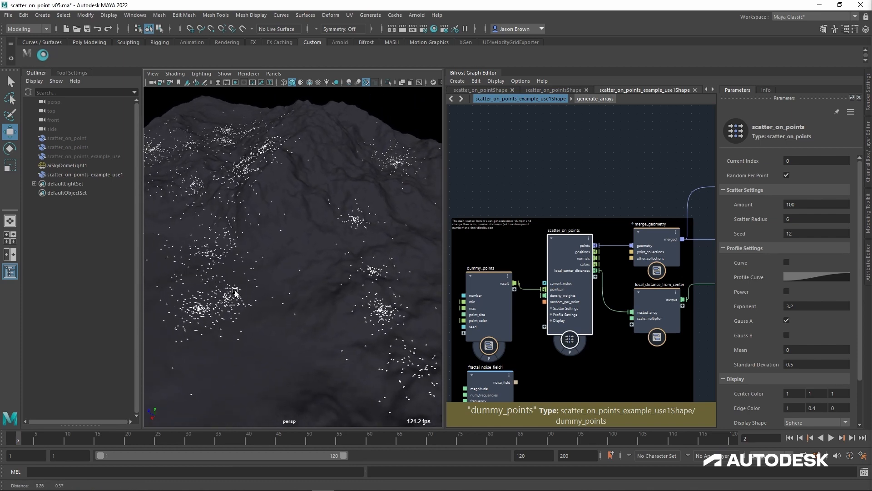
{"action": "left_click_drag", "start_coordinate": [234, 293], "coordinate": [302, 297], "text": "alt"}
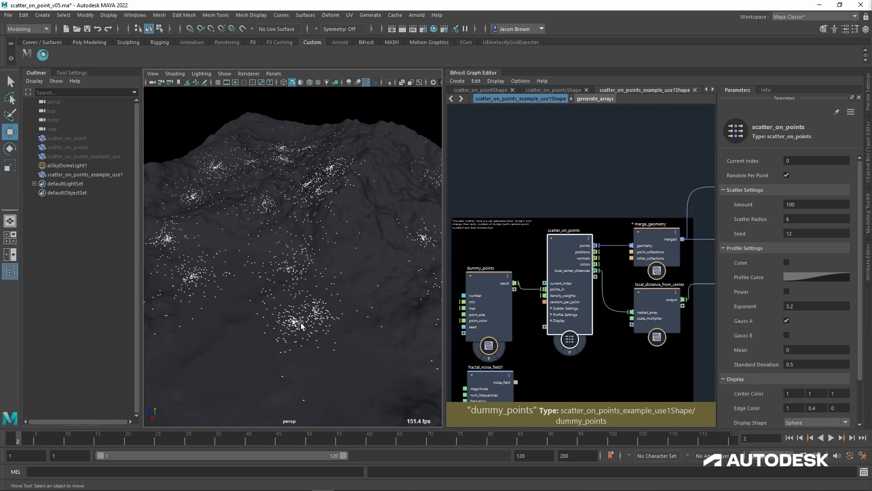
{"action": "middle_click_drag", "start_coordinate": [349, 330], "coordinate": [286, 334], "text": "alt"}
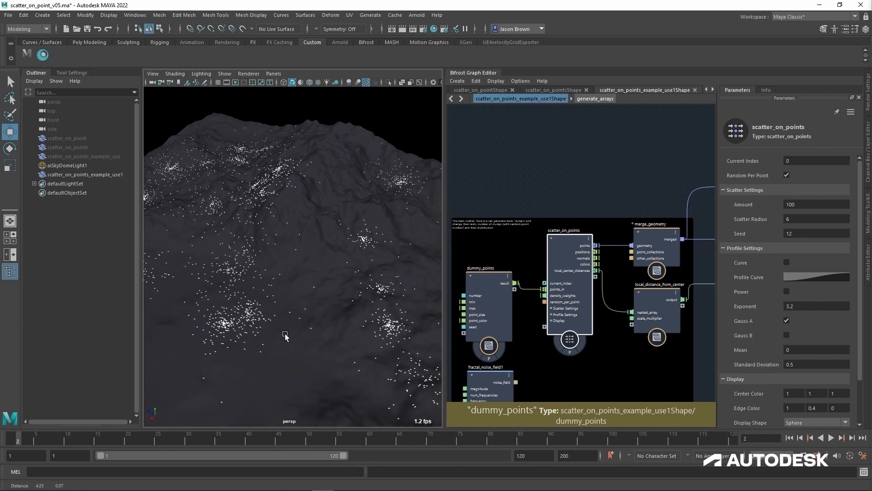
{"action": "right_click_drag", "start_coordinate": [287, 334], "coordinate": [264, 325], "text": "alt"}
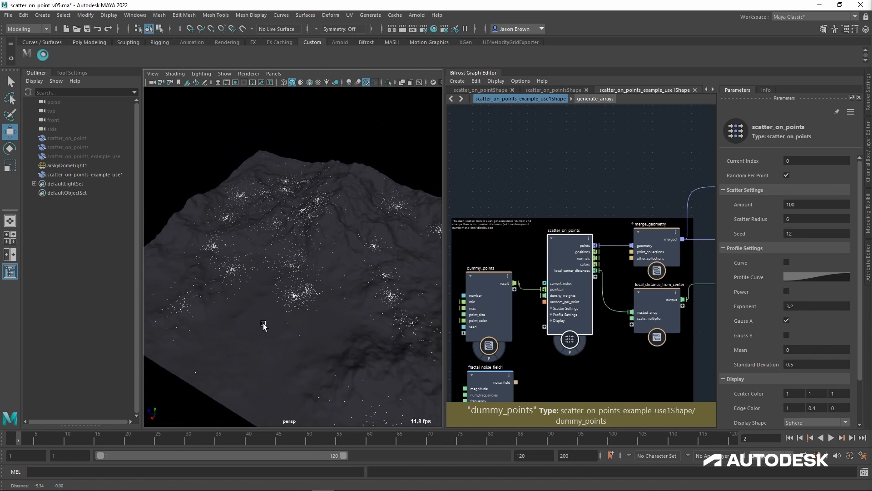
Set the scatter radius of scatter_on_points to 8 and its standard deviation to 1.
{"action": "left_click", "coordinate": [812, 223]}
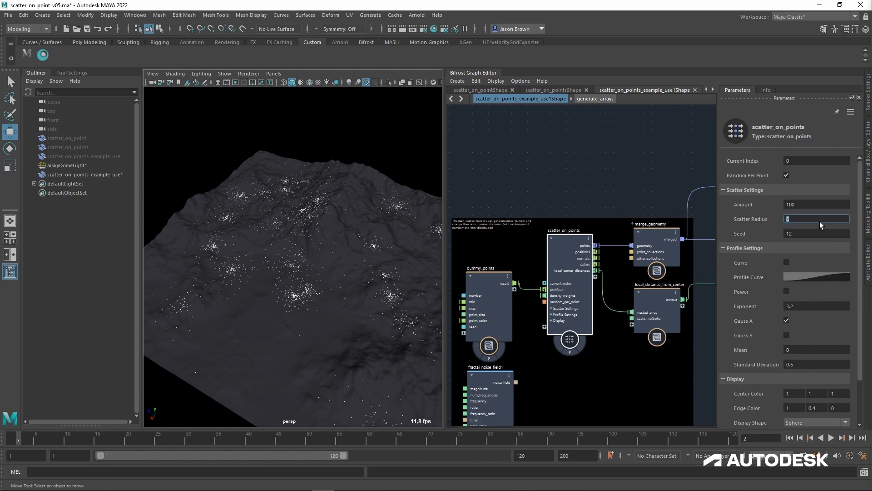
{"action": "type", "text": "8"}
{"action": "right_click_drag", "start_coordinate": [288, 272], "coordinate": [308, 284], "text": "alt"}
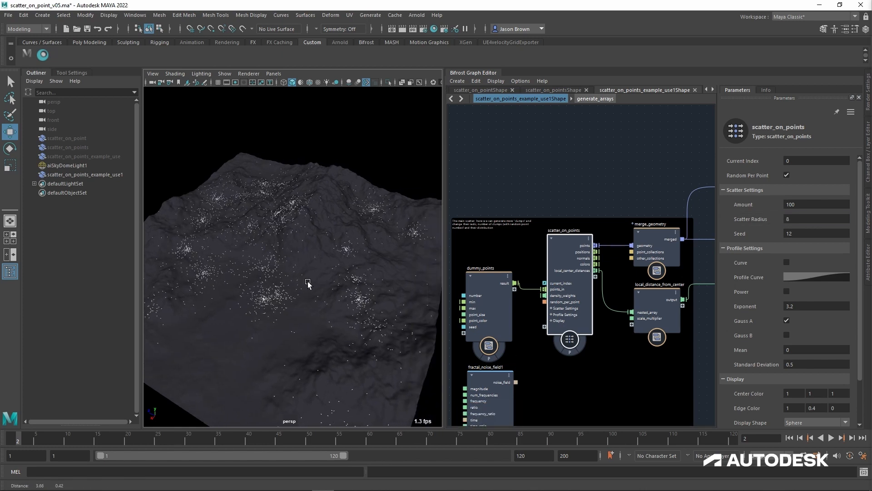
{"action": "scroll", "coordinate": [800, 334], "scroll_direction": "down", "scroll_amount": 3}
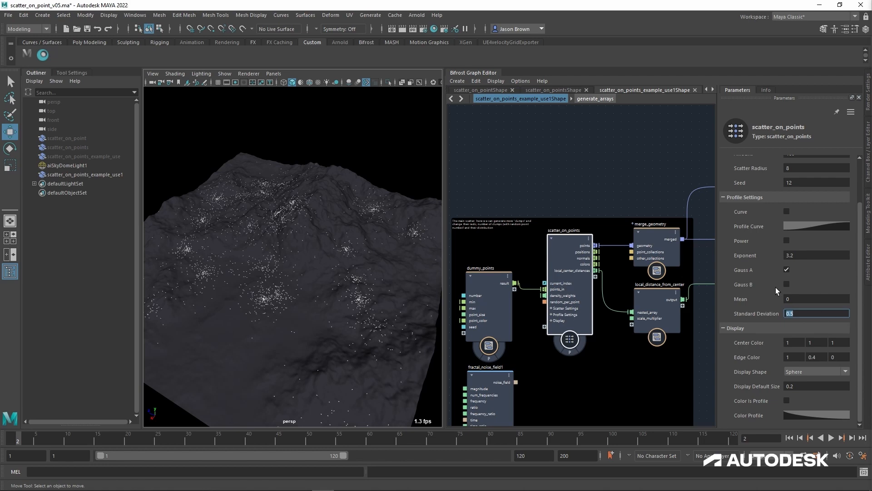
{"action": "type", "text": "1"}
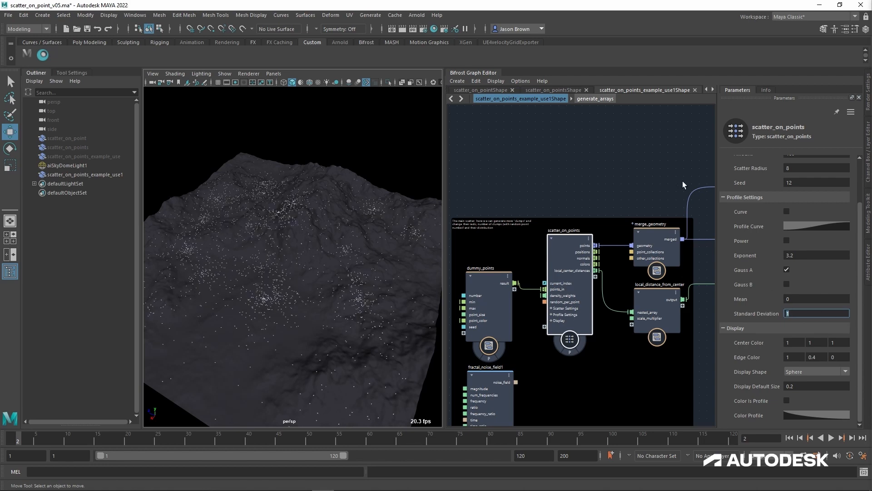
{"action": "left_click_drag", "start_coordinate": [321, 319], "coordinate": [288, 361], "text": "alt"}
{"action": "left_click_drag", "start_coordinate": [267, 321], "coordinate": [250, 223], "text": "alt"}
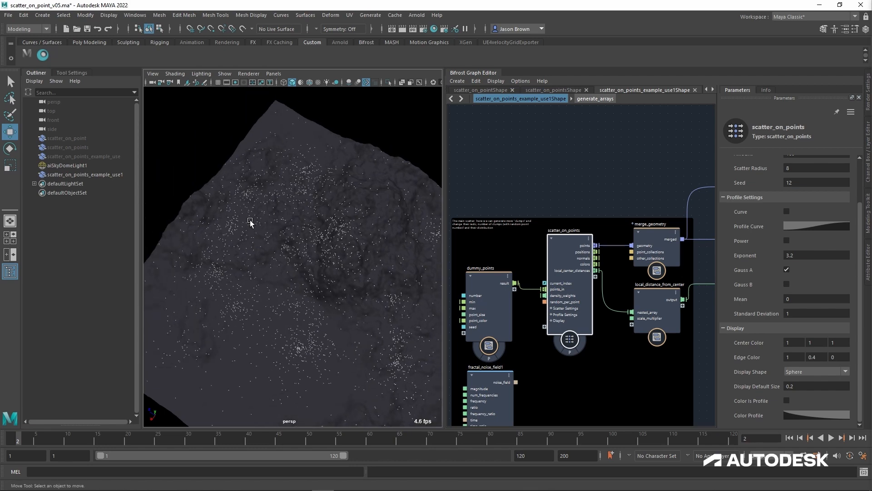
{"action": "left_click_drag", "start_coordinate": [332, 361], "coordinate": [279, 285], "text": "alt"}
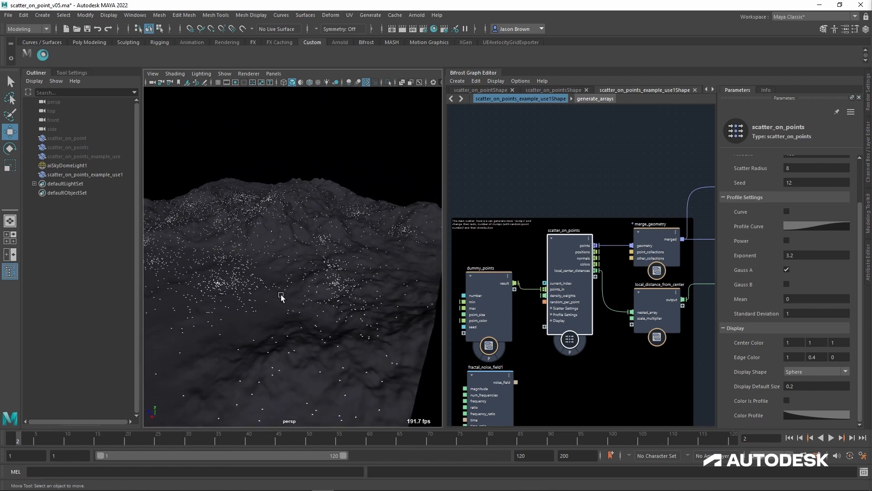
Move point_scope slightly up in the graph and place the terminal node close beside it.
{"action": "middle_click_drag", "start_coordinate": [617, 378], "coordinate": [553, 351], "text": "alt"}
{"action": "middle_click_drag", "start_coordinate": [575, 283], "coordinate": [547, 294], "text": "alt"}
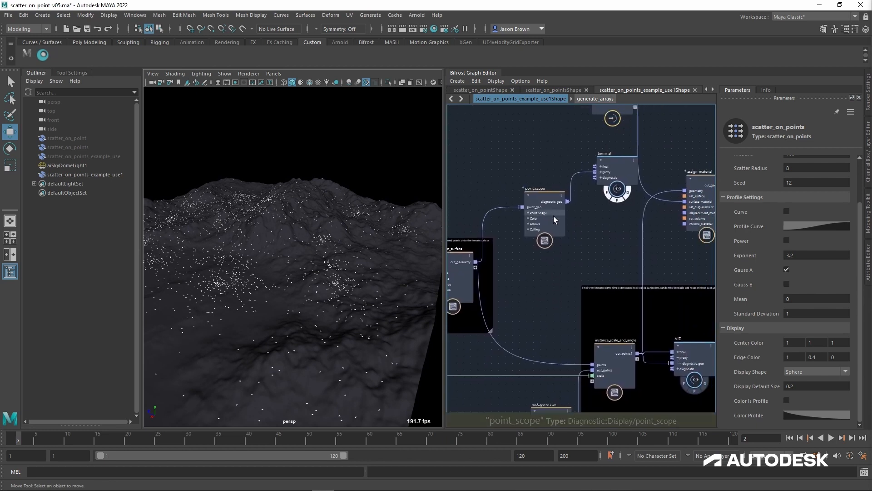
{"action": "left_click_drag", "start_coordinate": [549, 201], "coordinate": [526, 179]}
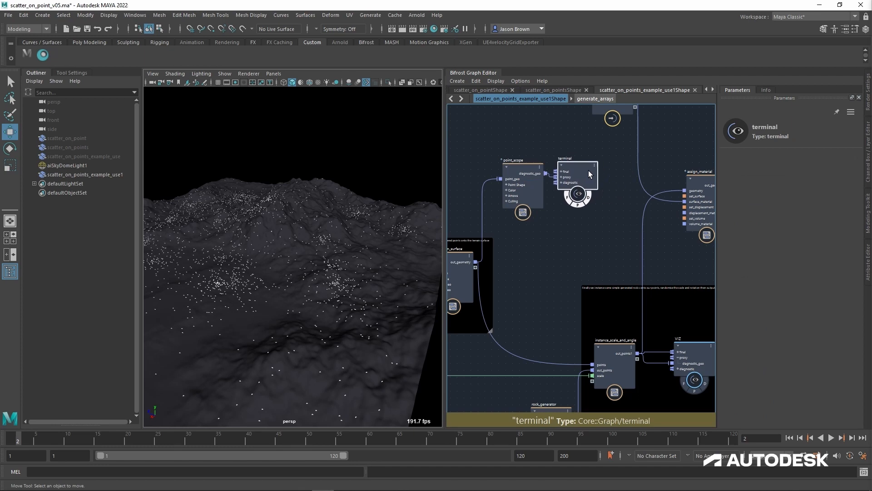
{"action": "left_click_drag", "start_coordinate": [588, 170], "coordinate": [587, 172]}
{"action": "middle_click_drag", "start_coordinate": [559, 230], "coordinate": [573, 215], "text": "alt"}
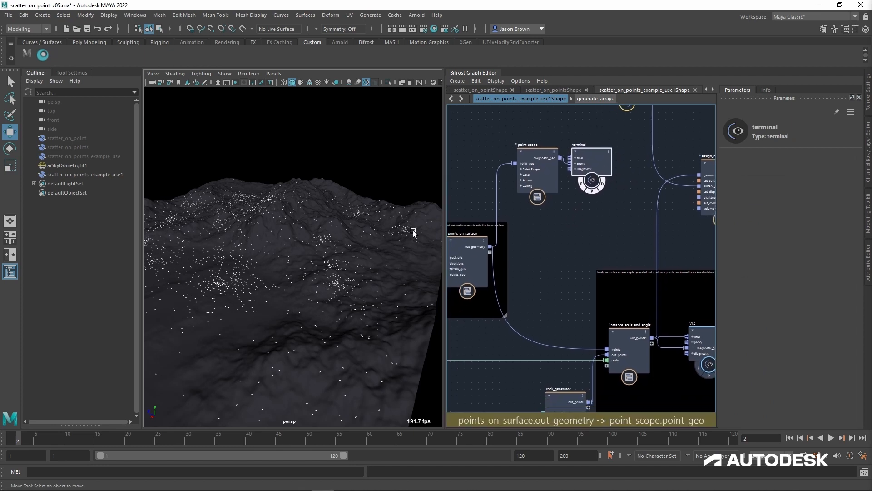
Examine how the scattered points follow the terrain's hills and valleys from several angles and distances.
{"action": "left_click_drag", "start_coordinate": [413, 232], "coordinate": [300, 252], "text": "alt"}
{"action": "right_click_drag", "start_coordinate": [298, 253], "coordinate": [333, 276], "text": "alt"}
{"action": "left_click_drag", "start_coordinate": [349, 271], "coordinate": [342, 308], "text": "alt"}
{"action": "left_click_drag", "start_coordinate": [344, 250], "coordinate": [317, 278], "text": "alt"}
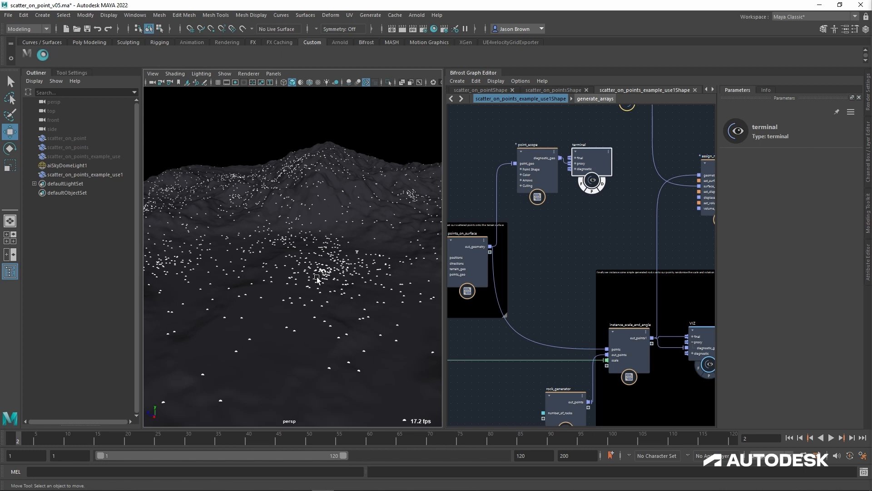
{"action": "scroll", "coordinate": [566, 325], "scroll_direction": "down", "scroll_amount": 1}
{"action": "middle_click_drag", "start_coordinate": [558, 313], "coordinate": [599, 329], "text": "alt"}
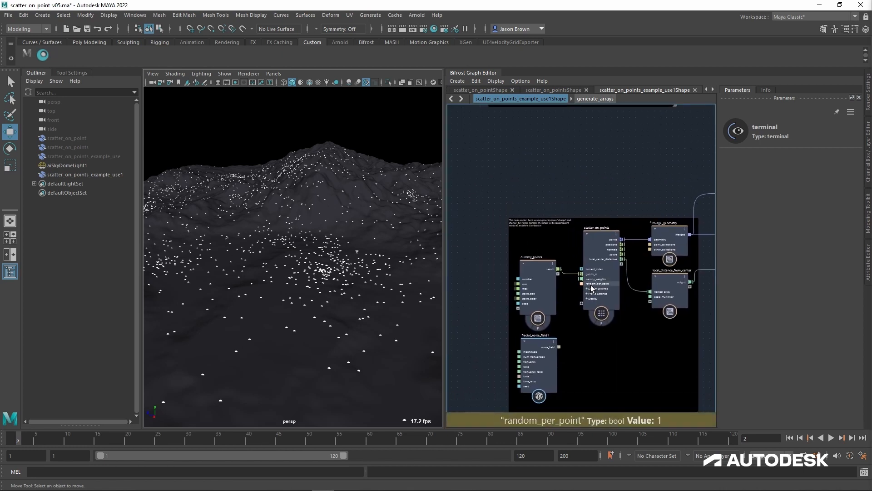
{"action": "scroll", "coordinate": [592, 286], "scroll_direction": "up", "scroll_amount": 1}
{"action": "scroll", "coordinate": [590, 287], "scroll_direction": "down", "scroll_amount": 2}
{"action": "mouse_move", "coordinate": [319, 263]}
{"action": "left_mouse_down", "text": "alt"}
{"action": "mouse_move", "coordinate": [354, 303]}
{"action": "mouse_move", "coordinate": [315, 306]}
{"action": "mouse_move", "coordinate": [317, 267]}
{"action": "mouse_move", "coordinate": [339, 254]}
{"action": "mouse_move", "coordinate": [300, 245]}
{"action": "mouse_move", "coordinate": [324, 257]}
{"action": "left_mouse_up", "text": "alt"}
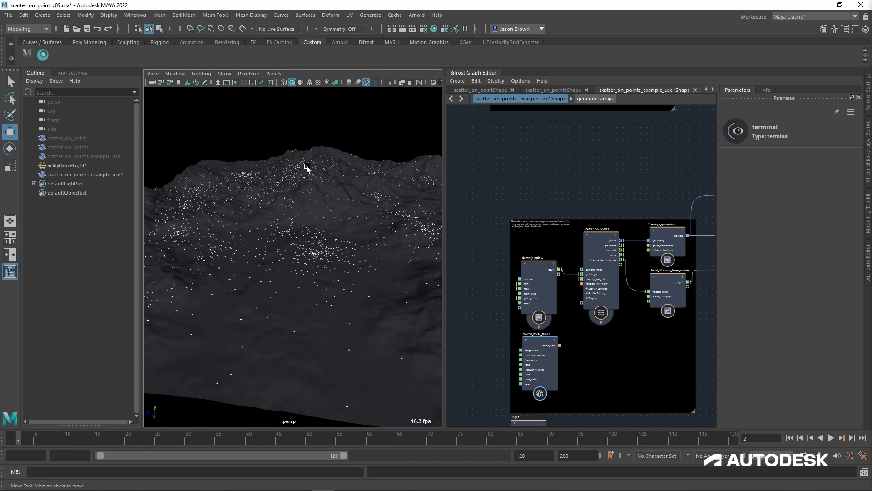
{"action": "left_click_drag", "start_coordinate": [307, 196], "coordinate": [318, 239], "text": "alt"}
{"action": "left_click_drag", "start_coordinate": [348, 280], "coordinate": [375, 303], "text": "alt"}
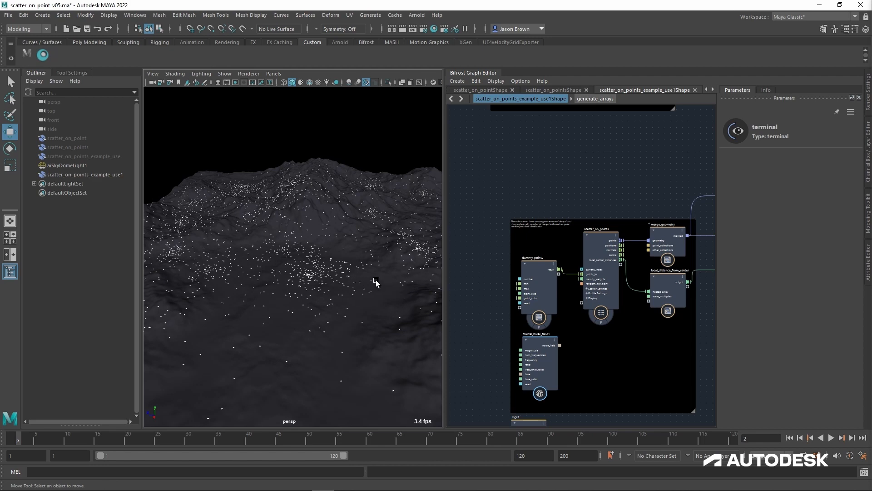
{"action": "left_click_drag", "start_coordinate": [373, 278], "coordinate": [371, 298], "text": "alt"}
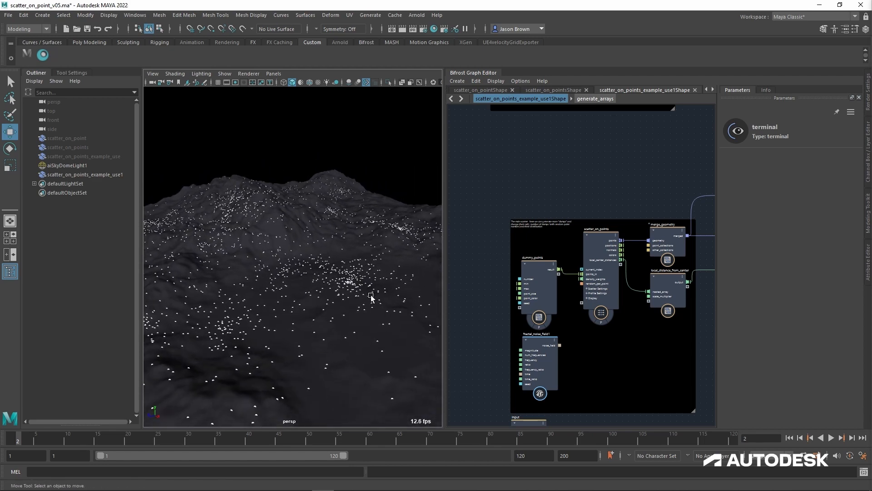
{"action": "right_click_drag", "start_coordinate": [369, 315], "coordinate": [355, 312], "text": "alt"}
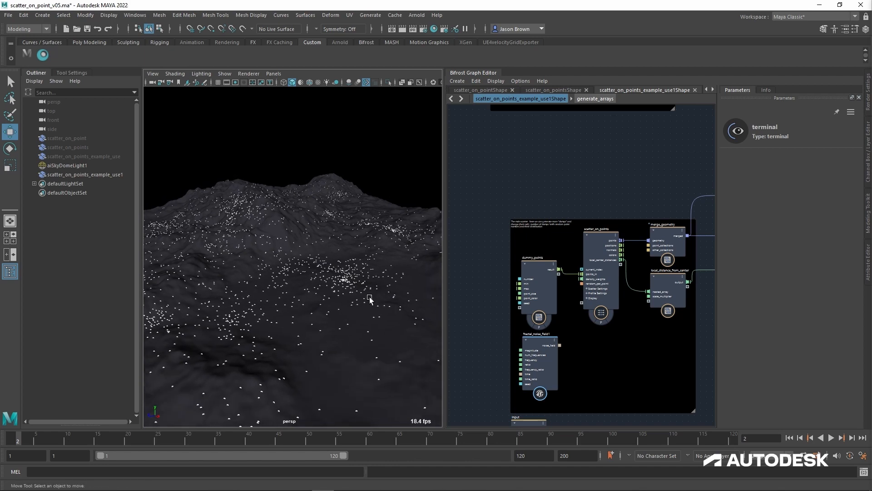
{"action": "left_click_drag", "start_coordinate": [369, 298], "coordinate": [356, 260], "text": "alt"}
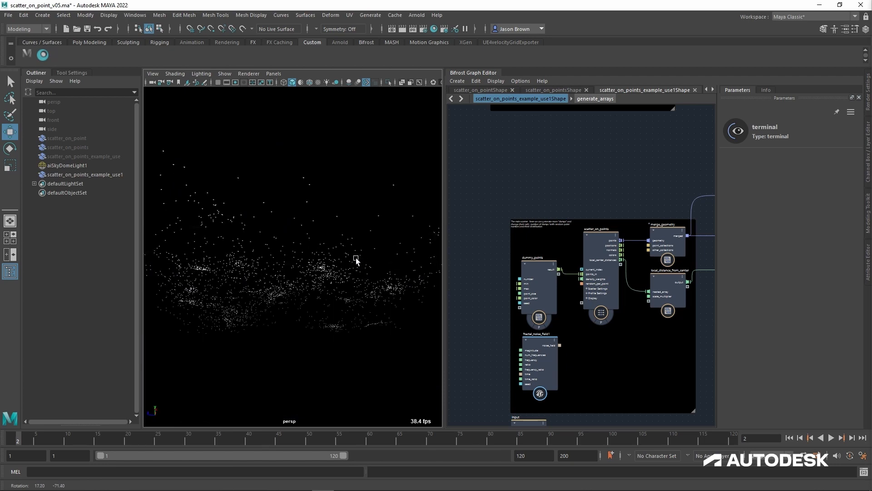
Compare the scattered points on the terrain in wireframe display, returning to shaded display.
{"action": "left_click_drag", "start_coordinate": [425, 276], "coordinate": [303, 285], "text": "alt"}
{"action": "key", "text": "4"}
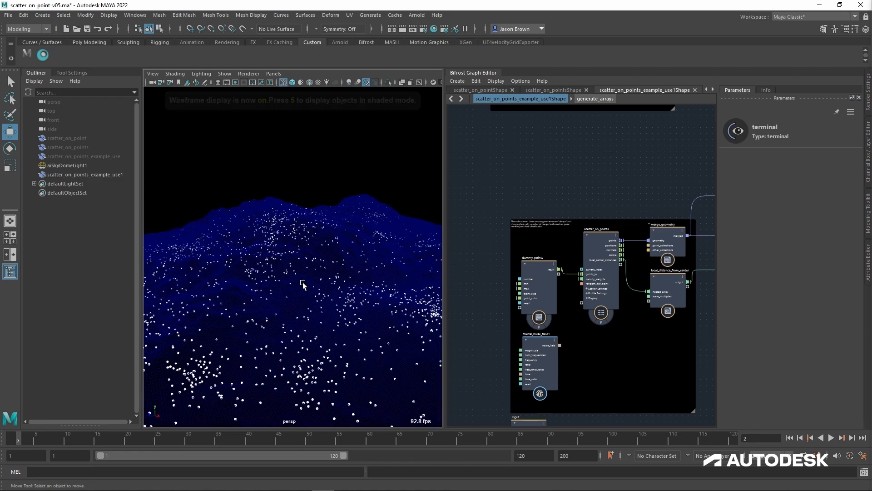
{"action": "key", "text": "5"}
{"action": "mouse_move", "coordinate": [302, 282]}
{"action": "right_mouse_down", "text": "alt"}
{"action": "mouse_move", "coordinate": [278, 288]}
{"action": "mouse_move", "coordinate": [306, 298]}
{"action": "right_mouse_up", "text": "alt"}
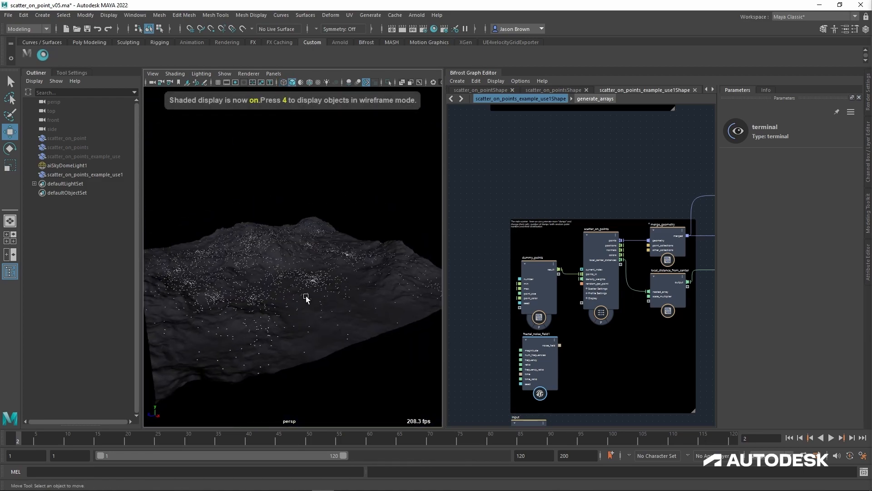
Move the terminal node from beside point_scope down to just below the final instancing section, near rock_generator.
{"action": "left_click_drag", "start_coordinate": [298, 294], "coordinate": [298, 300], "text": "alt"}
{"action": "middle_click_drag", "start_coordinate": [298, 300], "coordinate": [307, 295], "text": "alt"}
{"action": "middle_click_drag", "start_coordinate": [704, 321], "coordinate": [412, 321], "text": "alt"}
{"action": "mouse_move", "coordinate": [581, 204]}
{"action": "middle_mouse_down", "text": "alt"}
{"action": "mouse_move", "coordinate": [564, 230]}
{"action": "mouse_move", "coordinate": [584, 209]}
{"action": "middle_mouse_up", "text": "alt"}
{"action": "right_click_drag", "start_coordinate": [565, 233], "coordinate": [582, 250], "text": "alt"}
{"action": "middle_click_drag", "start_coordinate": [568, 334], "coordinate": [570, 291], "text": "alt"}
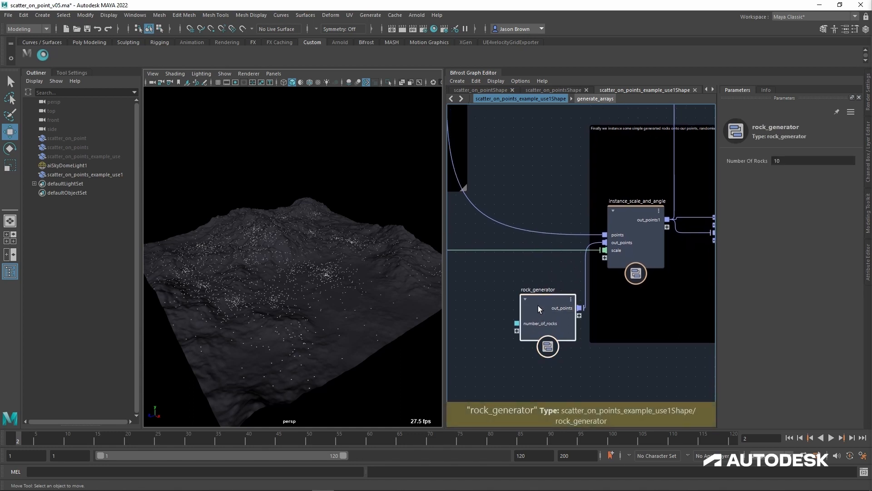
{"action": "scroll", "coordinate": [540, 304], "scroll_direction": "down", "scroll_amount": 4}
{"action": "middle_click_drag", "start_coordinate": [542, 263], "coordinate": [515, 346], "text": "alt"}
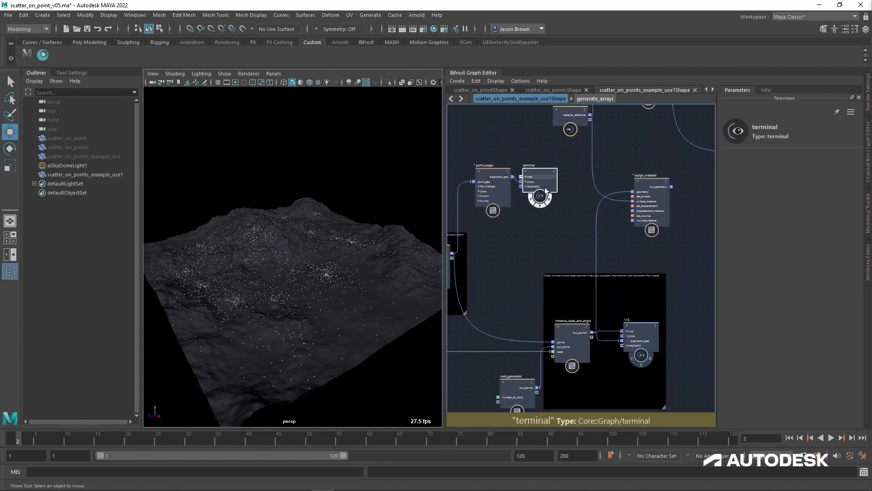
{"action": "left_click_drag", "start_coordinate": [544, 187], "coordinate": [544, 444]}
{"action": "middle_click_drag", "start_coordinate": [583, 399], "coordinate": [590, 300], "text": "alt"}
{"action": "left_click_drag", "start_coordinate": [502, 312], "coordinate": [590, 338]}
{"action": "scroll", "coordinate": [574, 350], "scroll_direction": "up", "scroll_amount": 1}
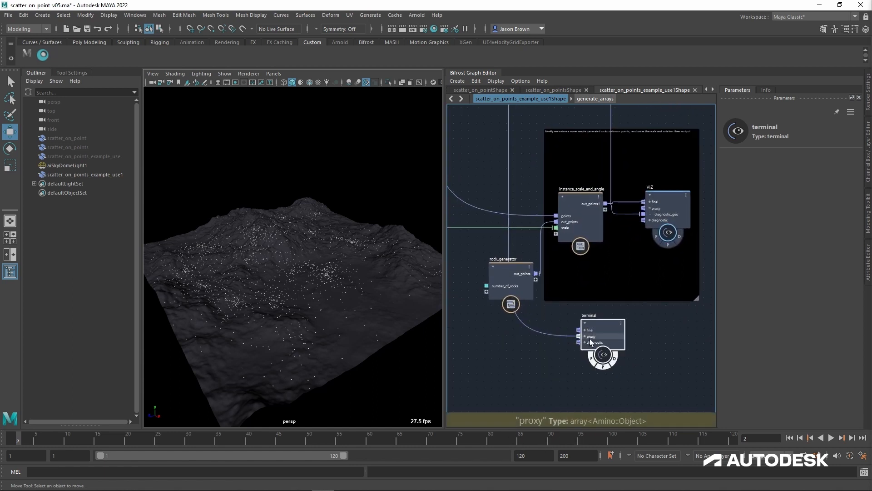
Connect rock_generator's out_points output to the terminal's proxy port and inspect the previewed rock up close.
{"action": "left_click_drag", "start_coordinate": [539, 278], "coordinate": [579, 341]}
{"action": "scroll", "coordinate": [298, 269], "scroll_direction": "up", "scroll_amount": 10}
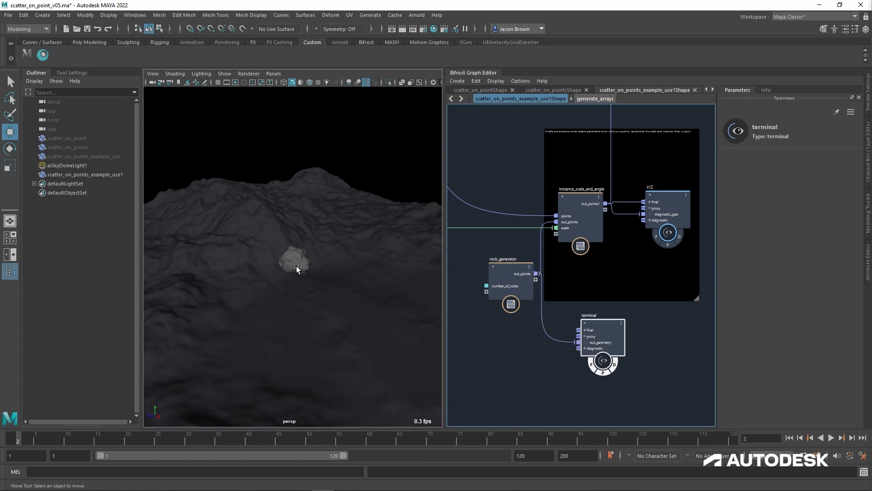
{"action": "left_click_drag", "start_coordinate": [307, 276], "coordinate": [278, 278], "text": "alt"}
{"action": "scroll", "coordinate": [278, 278], "scroll_direction": "down", "scroll_amount": 5}
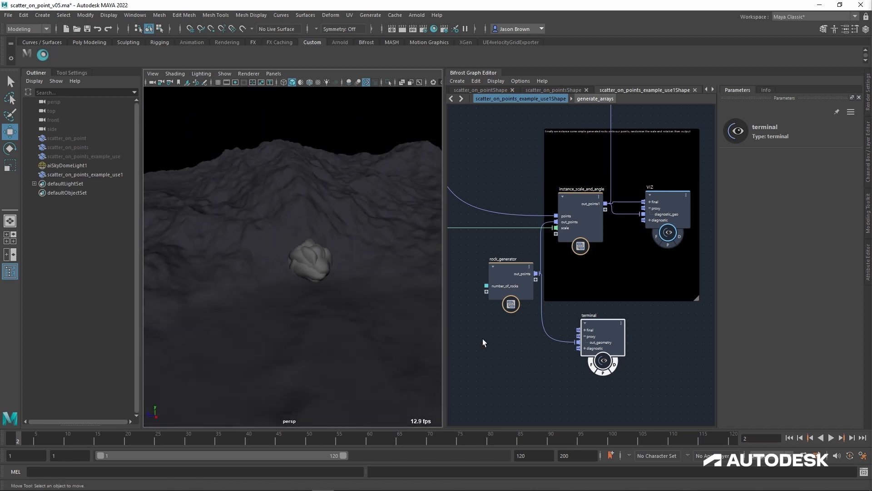
Examine the networks inside rock_generator and its for_each compound, including the turbulence field and displace_points, returning to the top-level graph.
{"action": "scroll", "coordinate": [519, 304], "scroll_direction": "up", "scroll_amount": 2}
{"action": "double_click", "coordinate": [502, 257]}
{"action": "scroll", "coordinate": [549, 203], "scroll_direction": "down", "scroll_amount": 2}
{"action": "middle_click_drag", "start_coordinate": [611, 235], "coordinate": [754, 239], "text": "alt"}
{"action": "middle_click_drag", "start_coordinate": [630, 335], "coordinate": [529, 343], "text": "alt"}
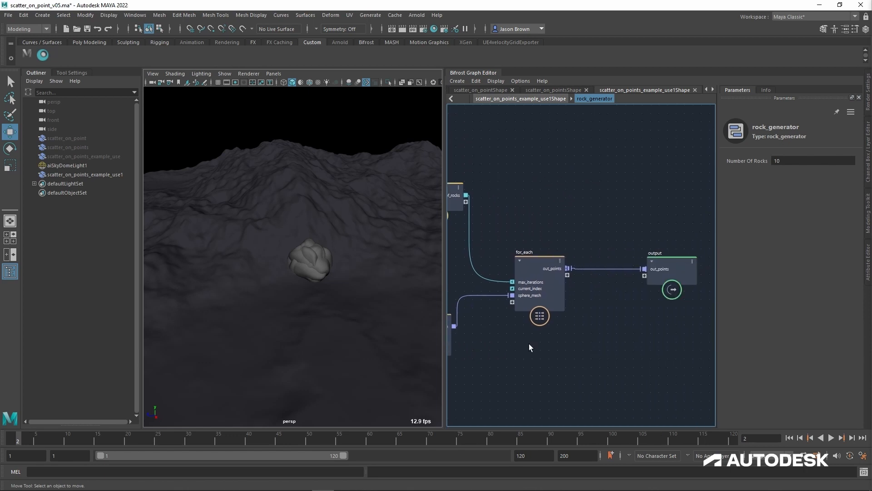
{"action": "double_click", "coordinate": [549, 268]}
{"action": "scroll", "coordinate": [576, 292], "scroll_direction": "down", "scroll_amount": 2}
{"action": "scroll", "coordinate": [576, 293], "scroll_direction": "down", "scroll_amount": 2}
{"action": "middle_click_drag", "start_coordinate": [625, 338], "coordinate": [679, 311], "text": "alt"}
{"action": "middle_click_drag", "start_coordinate": [496, 303], "coordinate": [553, 309], "text": "alt"}
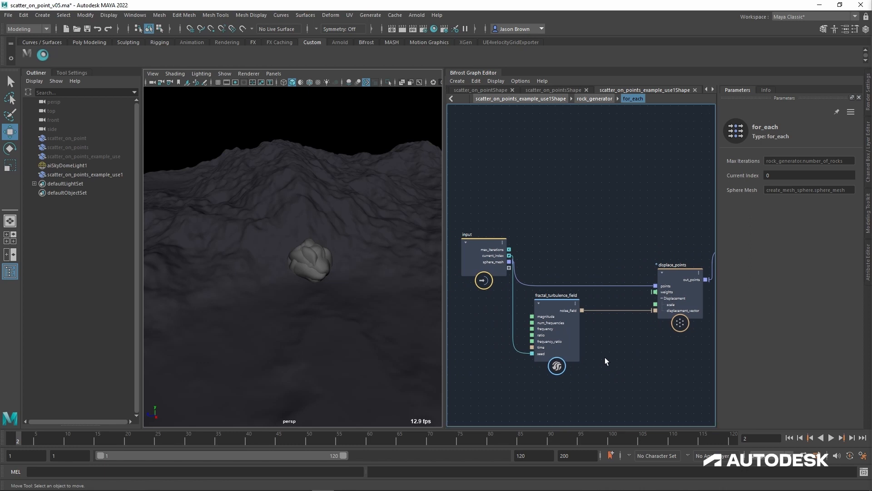
{"action": "key", "text": "u"}
{"action": "key", "text": "u"}
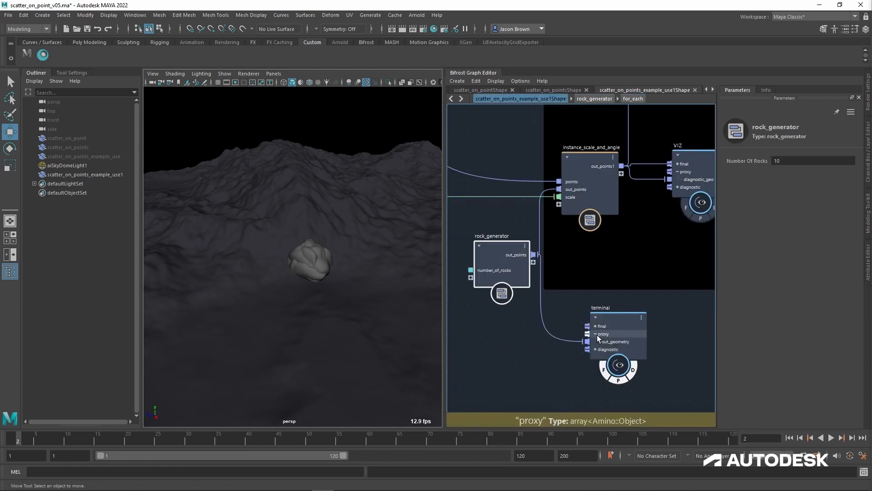
Look inside the instance_scale_and_angle compound at how its inputs feed create_instances and scale_points.
{"action": "double_click", "coordinate": [585, 224]}
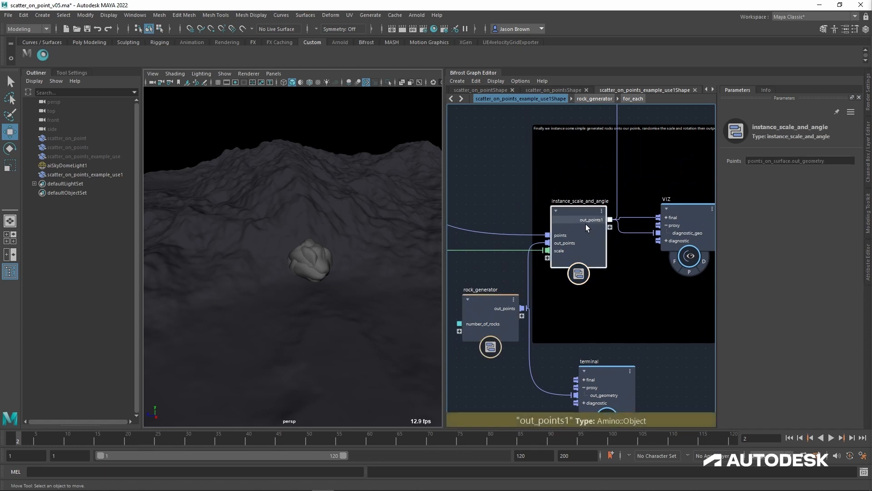
{"action": "key", "text": "a"}
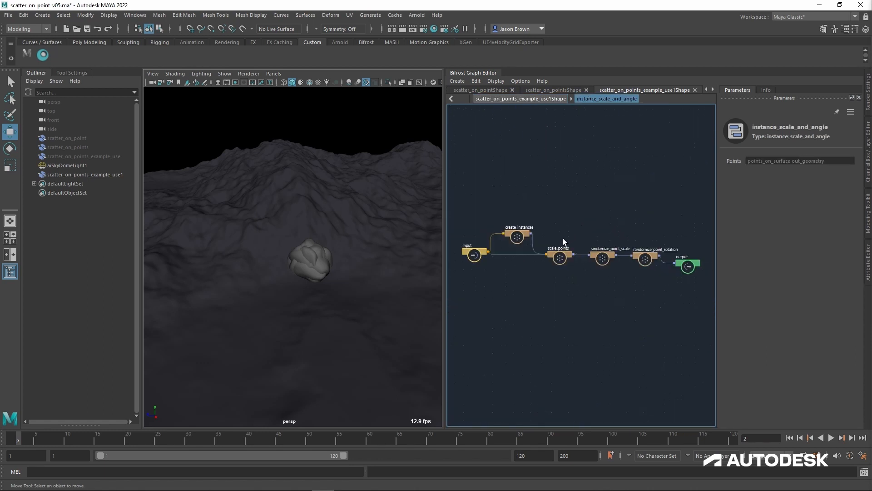
{"action": "scroll", "coordinate": [555, 243], "scroll_direction": "up", "scroll_amount": 3}
{"action": "middle_click_drag", "start_coordinate": [518, 323], "coordinate": [596, 304], "text": "alt"}
{"action": "left_click", "coordinate": [515, 236]}
{"action": "left_click_drag", "start_coordinate": [516, 275], "coordinate": [496, 246]}
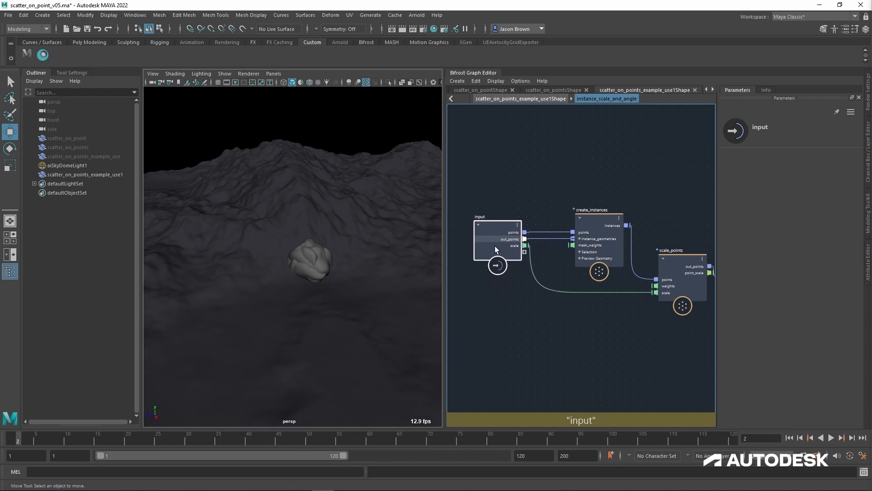
Return to the top-level graph, place the terminal just below point_scope and reconnect point_scope's diagnostic geometry to its proxy port.
{"action": "double_click", "coordinate": [536, 320]}
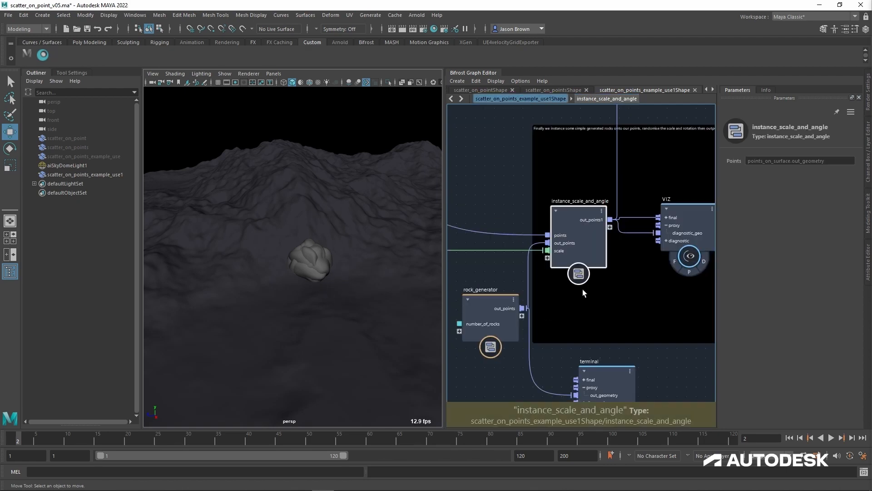
{"action": "scroll", "coordinate": [583, 290], "scroll_direction": "down", "scroll_amount": 3}
{"action": "middle_click_drag", "start_coordinate": [601, 294], "coordinate": [648, 282], "text": "alt"}
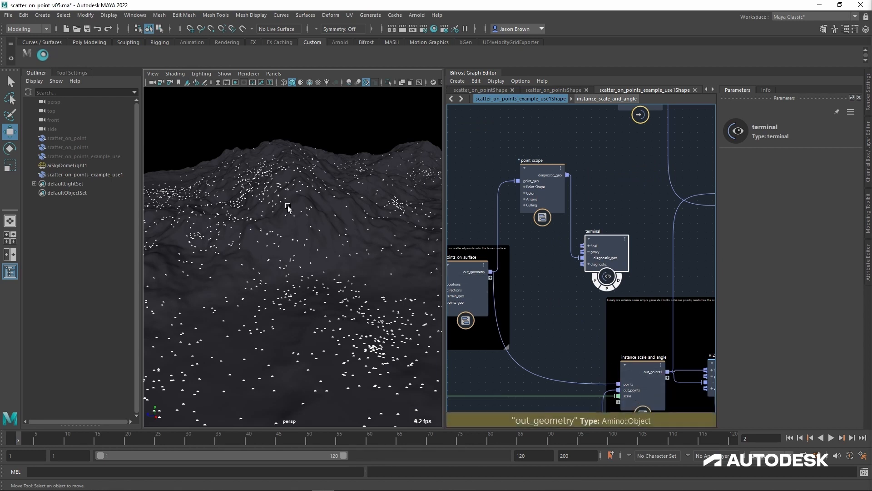
Review instance_scale_and_angle from create_instances through scale_points and the scale and rotation randomizers to its output, returning to the top-level graph.
{"action": "double_click", "coordinate": [638, 369]}
{"action": "middle_click_drag", "start_coordinate": [527, 292], "coordinate": [461, 252], "text": "alt"}
{"action": "middle_click_drag", "start_coordinate": [510, 291], "coordinate": [535, 296], "text": "alt"}
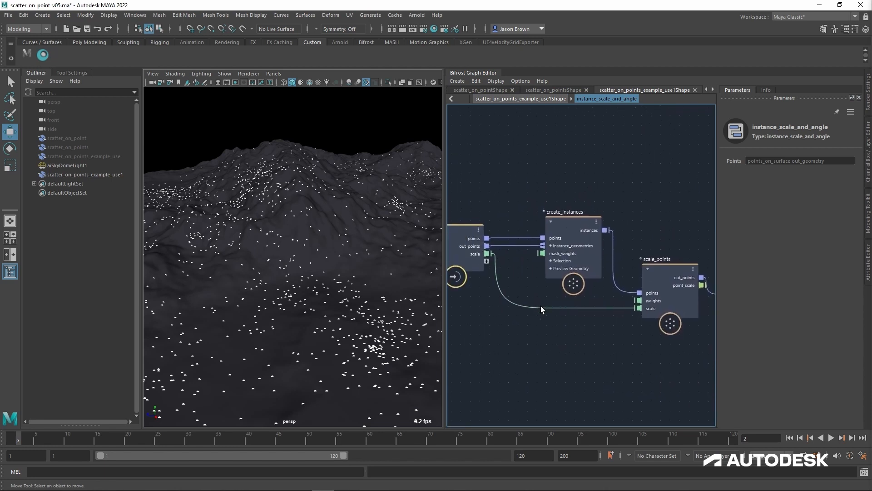
{"action": "left_click", "coordinate": [587, 227]}
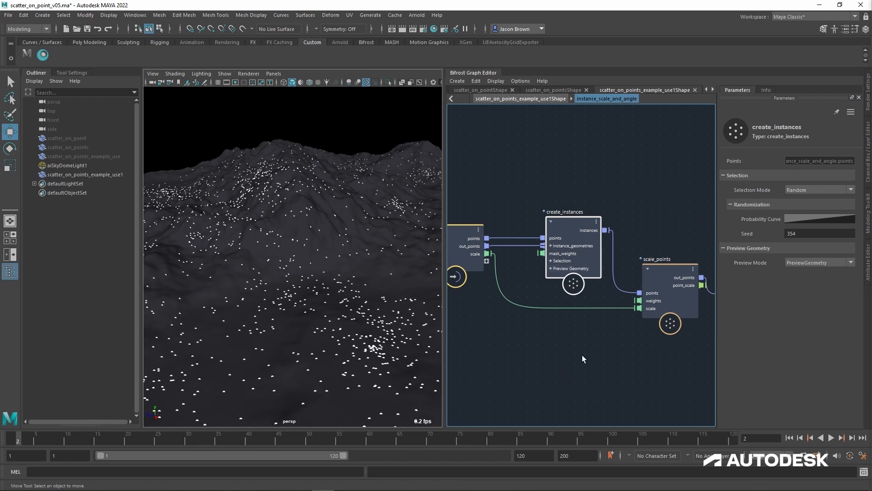
{"action": "middle_click_drag", "start_coordinate": [582, 356], "coordinate": [471, 343], "text": "alt"}
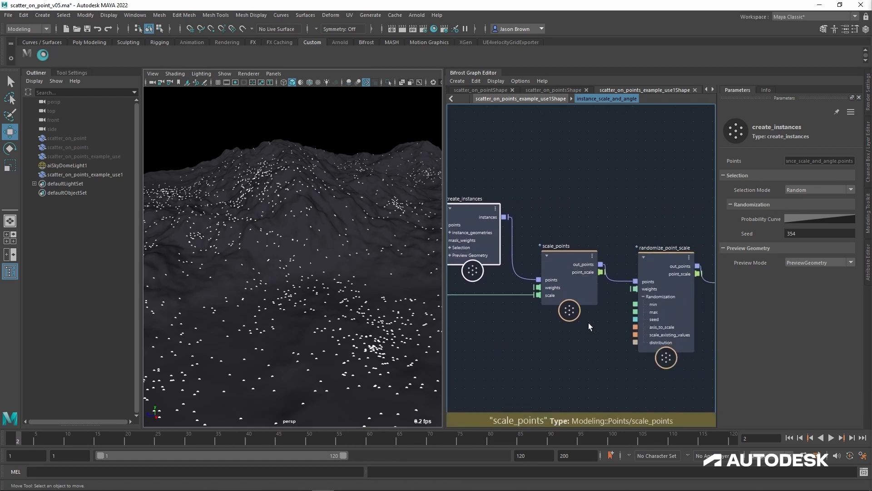
{"action": "middle_click_drag", "start_coordinate": [589, 327], "coordinate": [428, 332], "text": "alt"}
{"action": "middle_click_drag", "start_coordinate": [528, 292], "coordinate": [547, 281], "text": "alt"}
{"action": "middle_click_drag", "start_coordinate": [597, 334], "coordinate": [497, 332], "text": "alt"}
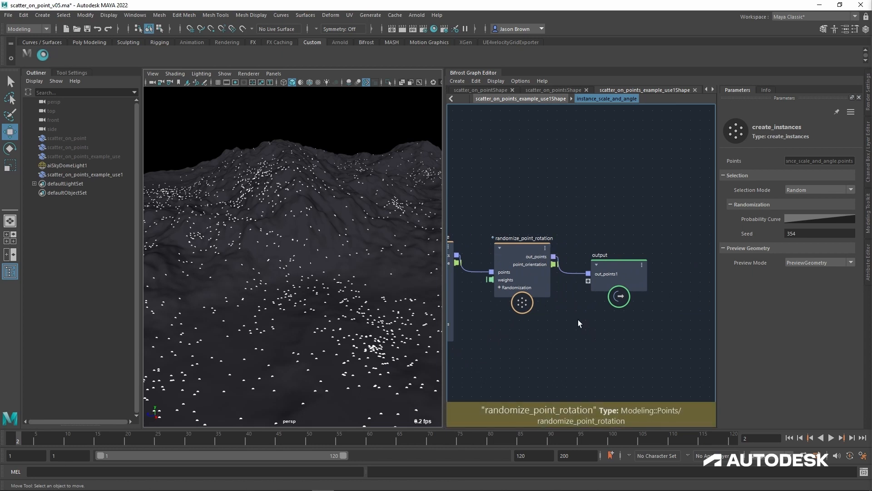
{"action": "double_click", "coordinate": [565, 309]}
Turn on the VIZ terminal's proxy display to show the rock instances and hide the other terminal's point preview.
{"action": "middle_click_drag", "start_coordinate": [541, 309], "coordinate": [468, 242], "text": "alt"}
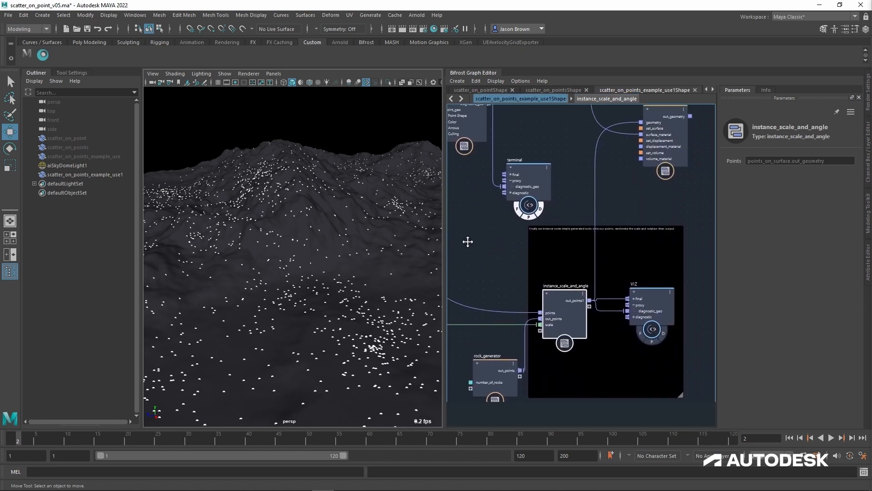
{"action": "left_click", "coordinate": [654, 343]}
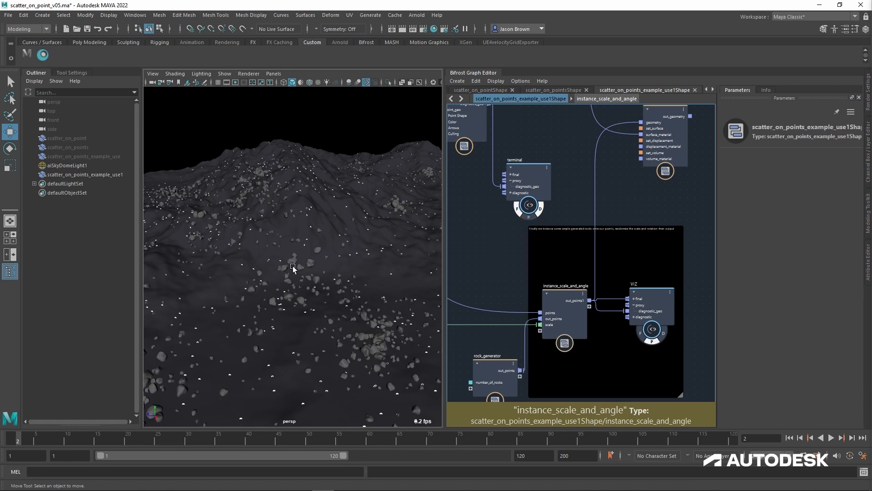
{"action": "left_click_drag", "start_coordinate": [300, 261], "coordinate": [335, 307], "text": "alt"}
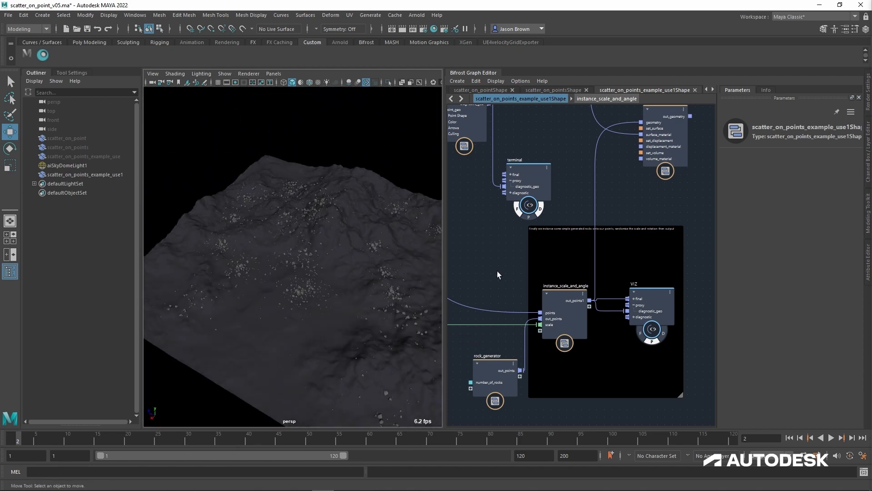
Compare the terrain showing only the scattered points with the rocks displayed over them by toggling the terminals' proxy displays.
{"action": "left_click", "coordinate": [653, 342]}
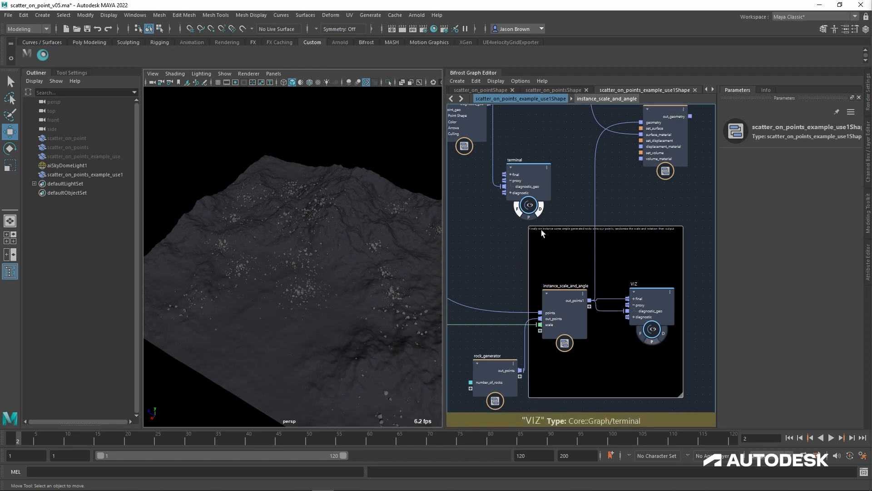
{"action": "left_click_drag", "start_coordinate": [381, 286], "coordinate": [379, 301], "text": "alt"}
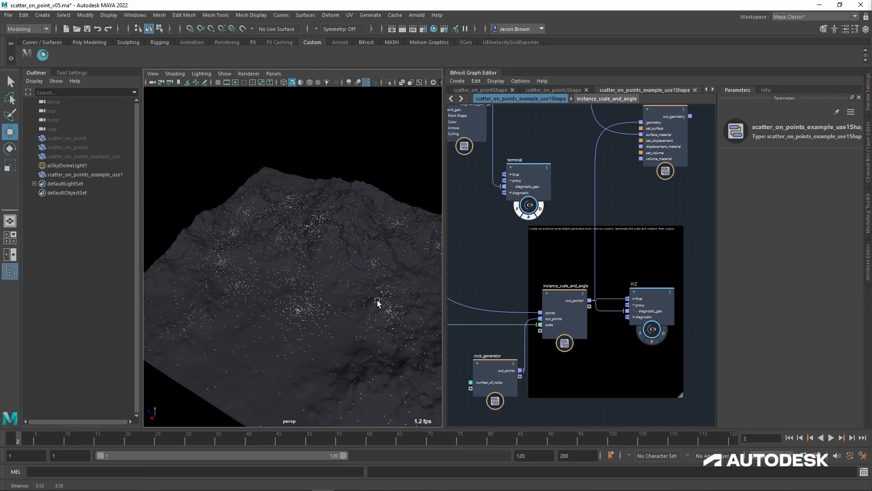
{"action": "right_click_drag", "start_coordinate": [378, 301], "coordinate": [452, 315], "text": "alt"}
{"action": "middle_click_drag", "start_coordinate": [393, 313], "coordinate": [392, 268], "text": "alt"}
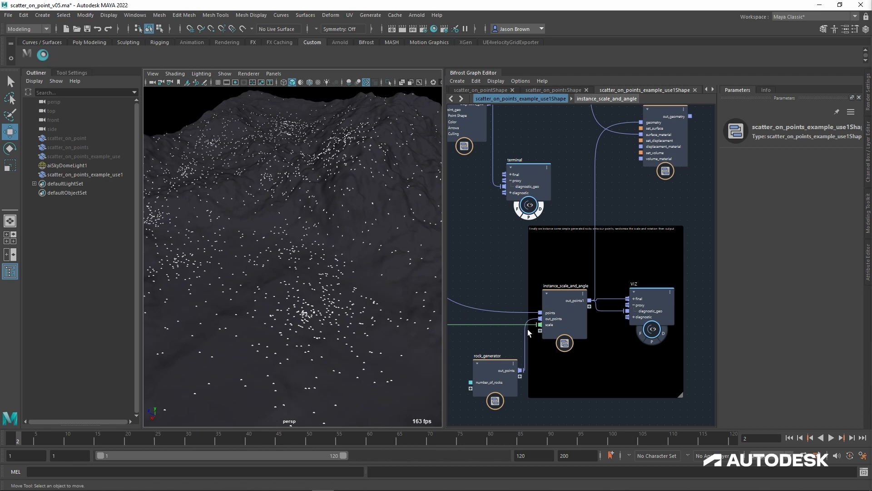
{"action": "left_click", "coordinate": [653, 345]}
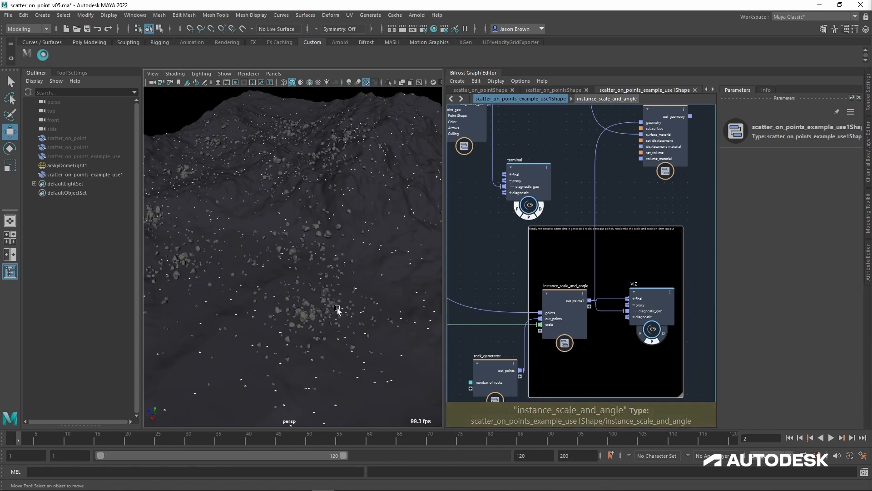
{"action": "middle_click_drag", "start_coordinate": [336, 309], "coordinate": [352, 265], "text": "alt"}
{"action": "right_click_drag", "start_coordinate": [352, 265], "coordinate": [359, 272], "text": "alt"}
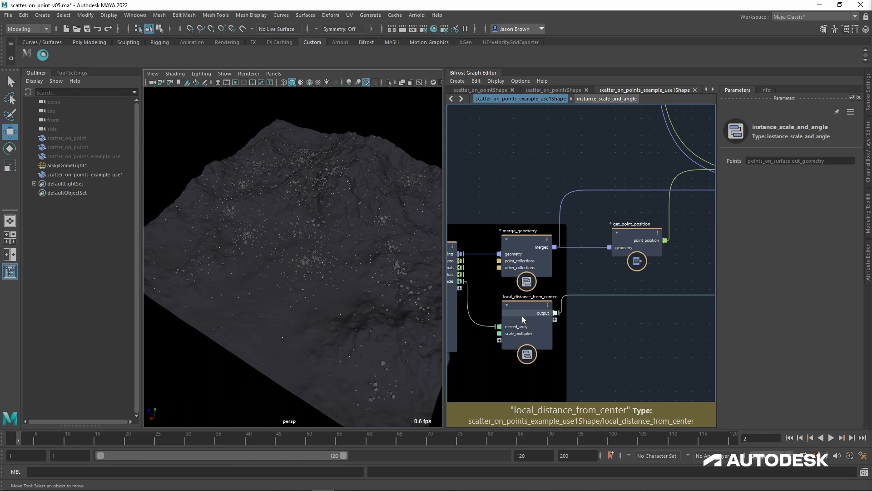
Set the scale multiplier of local_distance_from_center to 1.
{"action": "left_click", "coordinate": [526, 311]}
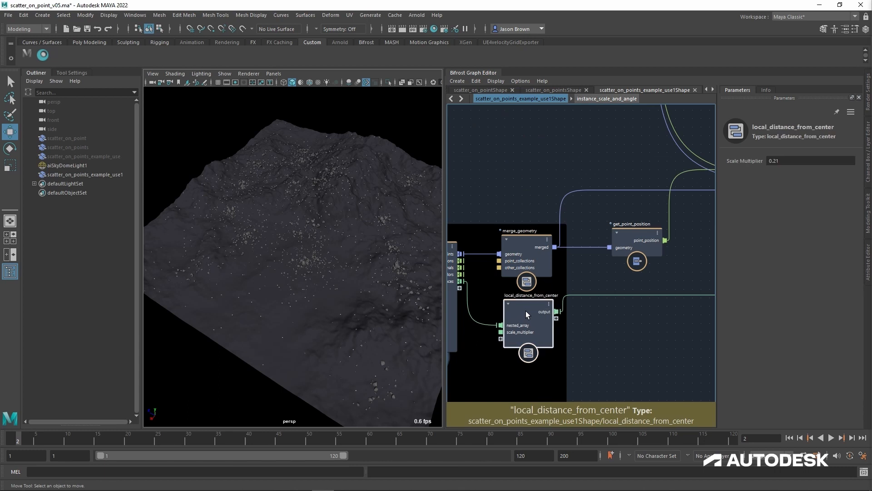
{"action": "mouse_move", "coordinate": [629, 333]}
{"action": "middle_mouse_down", "text": "alt"}
{"action": "mouse_move", "coordinate": [646, 315]}
{"action": "mouse_move", "coordinate": [635, 327]}
{"action": "middle_mouse_up", "text": "alt"}
{"action": "scroll", "coordinate": [614, 314], "scroll_direction": "down", "scroll_amount": 2}
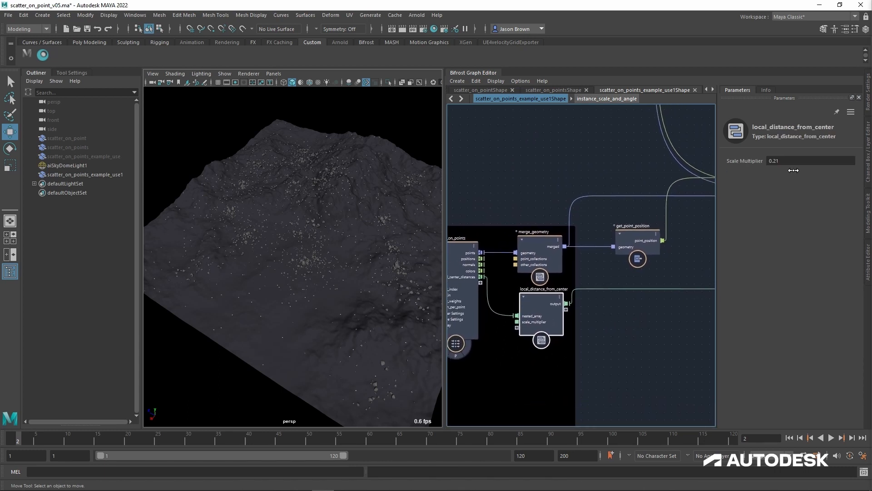
{"action": "left_click", "coordinate": [792, 164]}
{"action": "key", "text": "Return"}
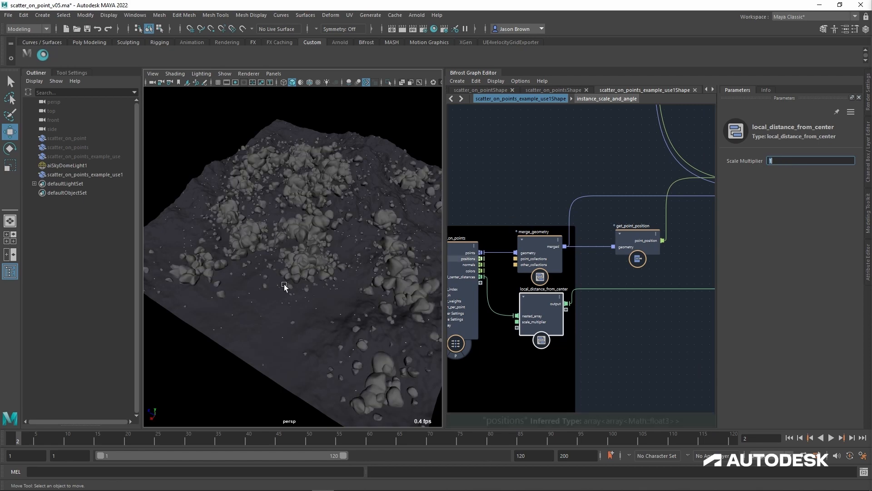
Examine how the rock sizes vary from the cluster centres to their outer edges, up close and from a distance.
{"action": "scroll", "coordinate": [298, 298], "scroll_direction": "down", "scroll_amount": 5}
{"action": "left_click_drag", "start_coordinate": [348, 258], "coordinate": [303, 273], "text": "alt"}
{"action": "right_click_drag", "start_coordinate": [304, 273], "coordinate": [367, 300], "text": "alt"}
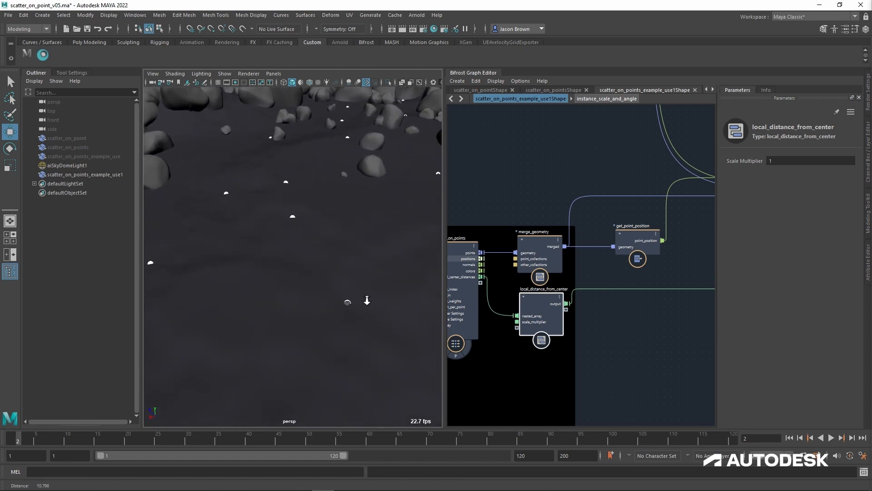
{"action": "mouse_move", "coordinate": [249, 285]}
{"action": "left_mouse_down", "text": "alt"}
{"action": "mouse_move", "coordinate": [326, 268]}
{"action": "mouse_move", "coordinate": [247, 286]}
{"action": "left_mouse_up", "text": "alt"}
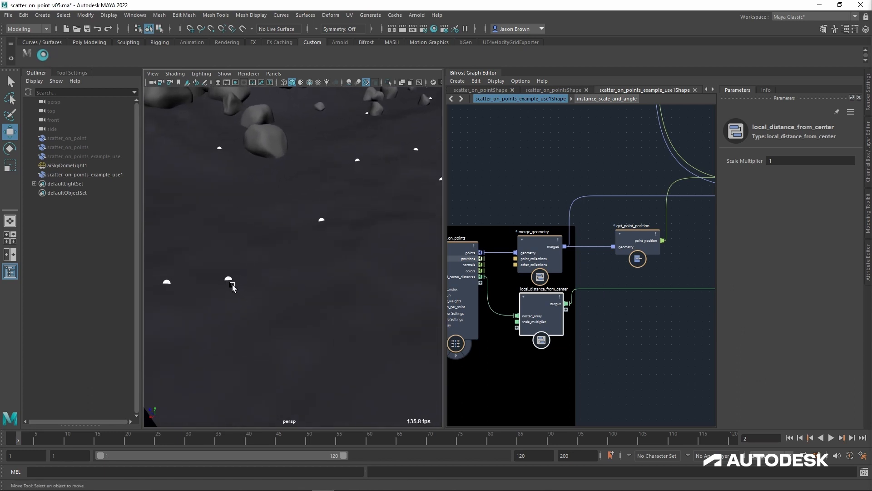
{"action": "middle_click_drag", "start_coordinate": [590, 325], "coordinate": [592, 312], "text": "alt"}
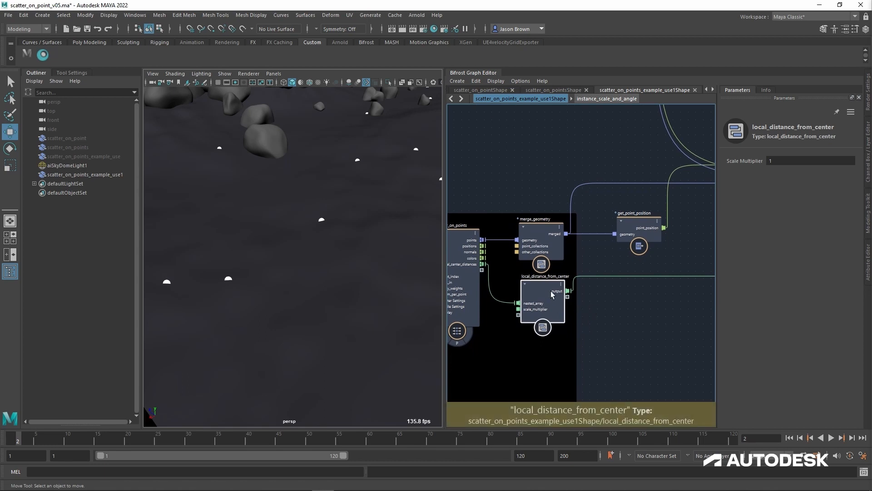
{"action": "right_click_drag", "start_coordinate": [382, 315], "coordinate": [320, 333], "text": "alt"}
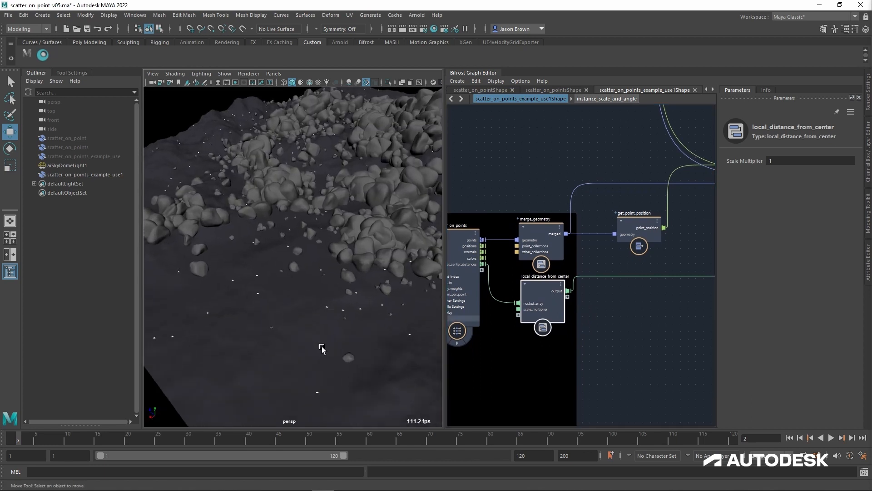
{"action": "middle_click_drag", "start_coordinate": [322, 348], "coordinate": [328, 321], "text": "alt"}
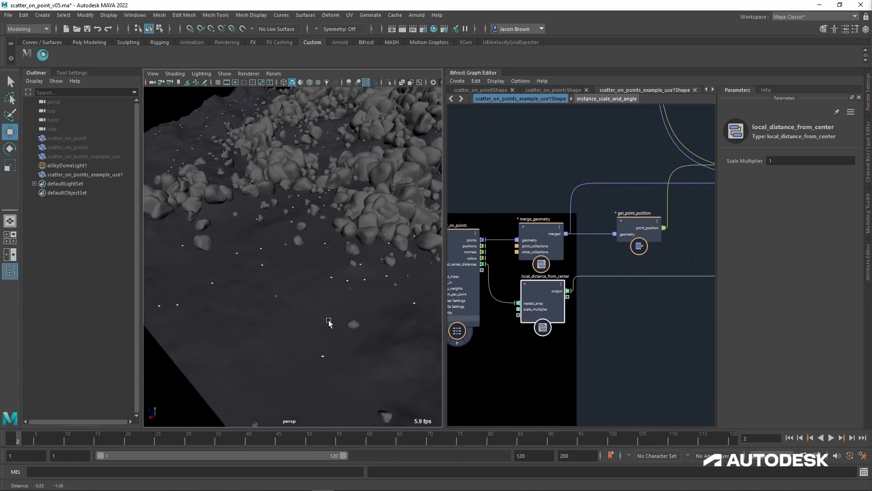
Set the scale multiplier of local_distance_from_center to 0.21.
{"action": "left_click", "coordinate": [803, 161]}
{"action": "type", "text": "0.2"}
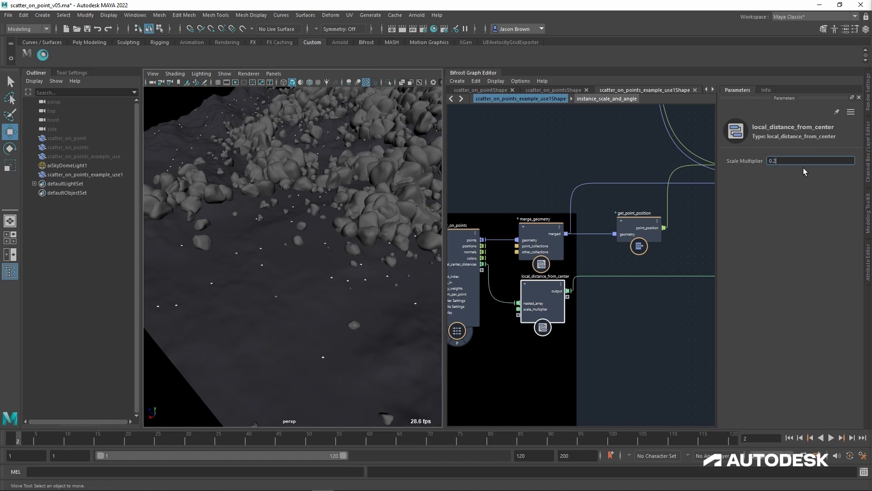
{"action": "type", "text": "1"}
{"action": "key", "text": "Return"}
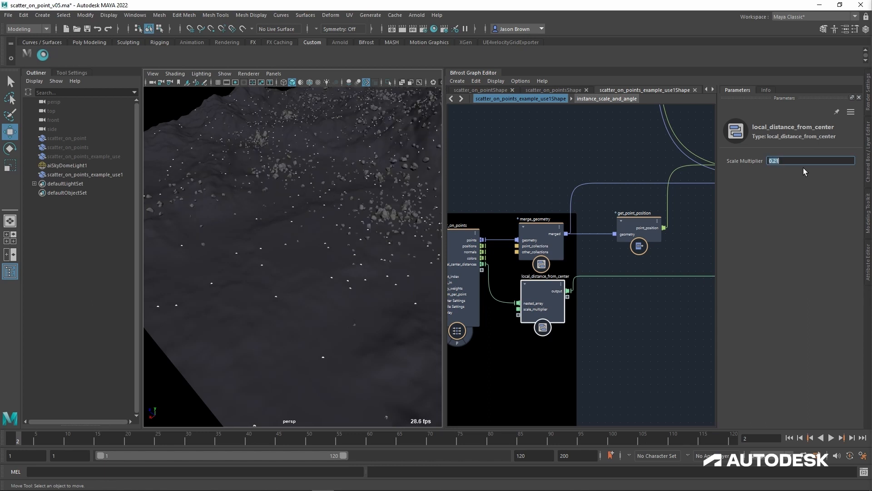
Add a change_range node fed by the output of local_distance_from_center and place it beside that compound.
{"action": "middle_click_drag", "start_coordinate": [616, 320], "coordinate": [570, 308], "text": "alt"}
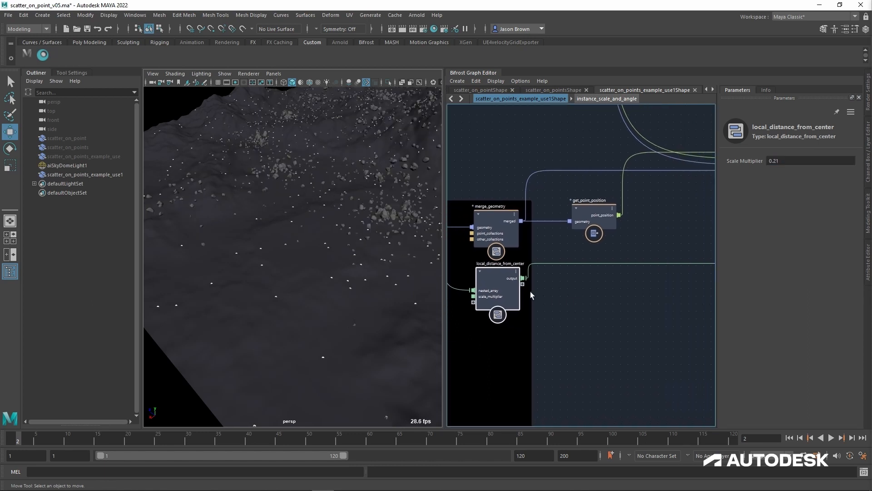
{"action": "left_click_drag", "start_coordinate": [525, 279], "coordinate": [620, 309]}
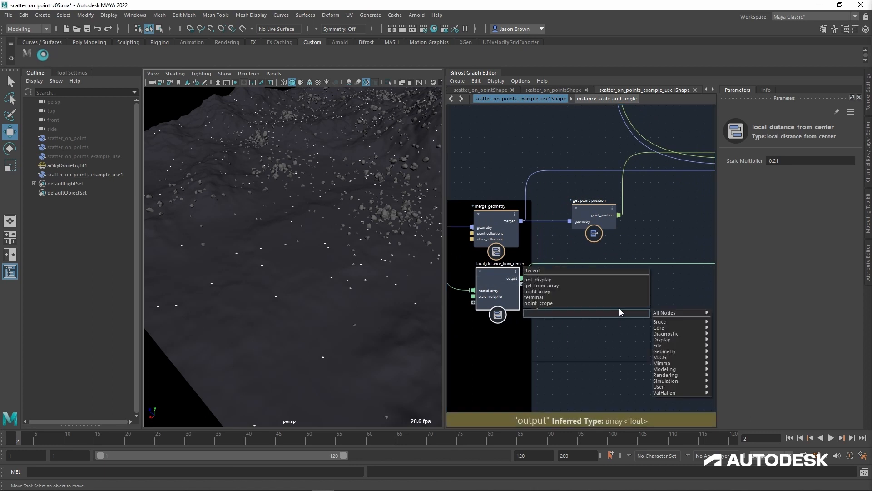
{"action": "type", "text": "change"}
{"action": "key", "text": "Down"}
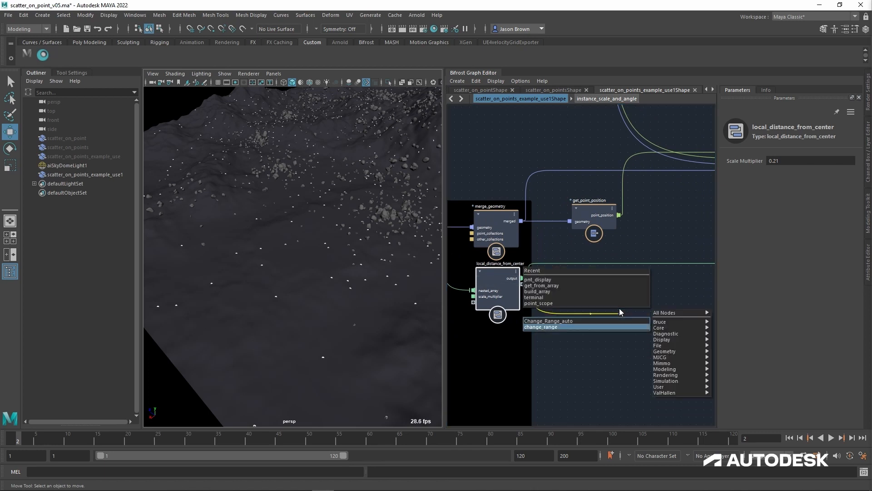
{"action": "key", "text": "Return"}
{"action": "left_click_drag", "start_coordinate": [620, 324], "coordinate": [593, 292]}
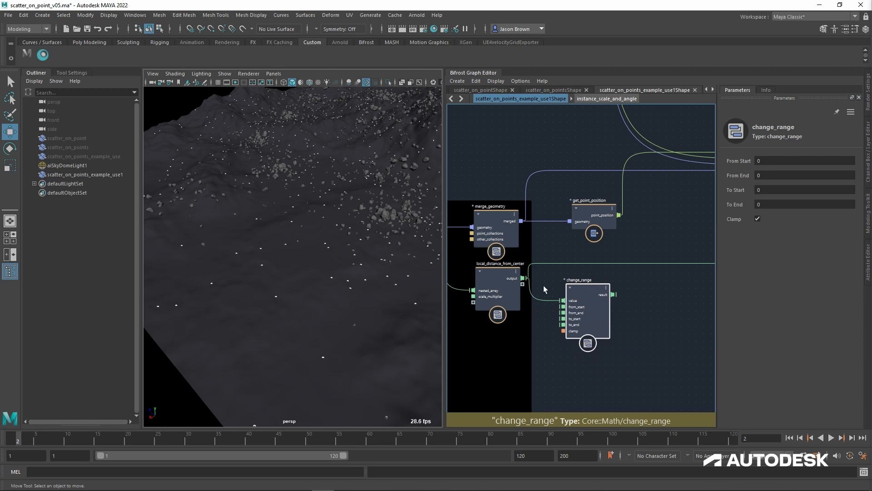
Set change_range's From Start to 1, To Start to 1 and To End to 0.2.
{"action": "left_click", "coordinate": [777, 175]}
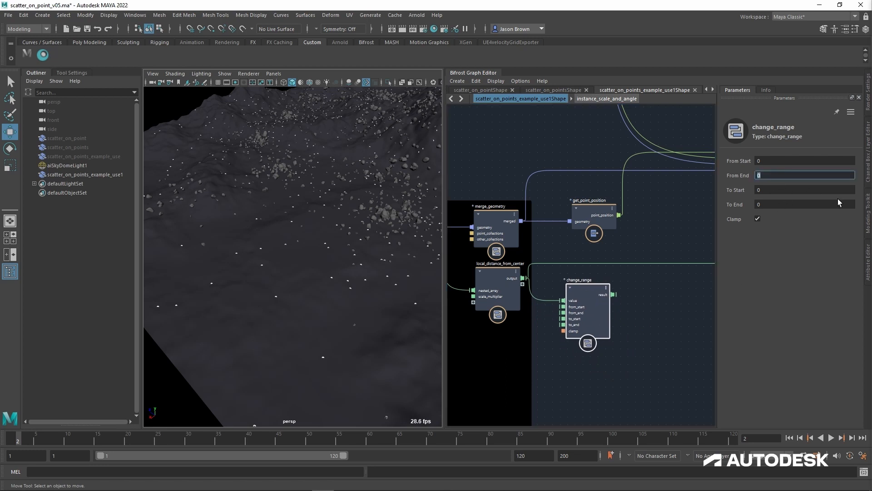
{"action": "left_click", "coordinate": [781, 165]}
{"action": "type", "text": "1"}
{"action": "key", "text": "Tab"}
{"action": "key", "text": "Tab"}
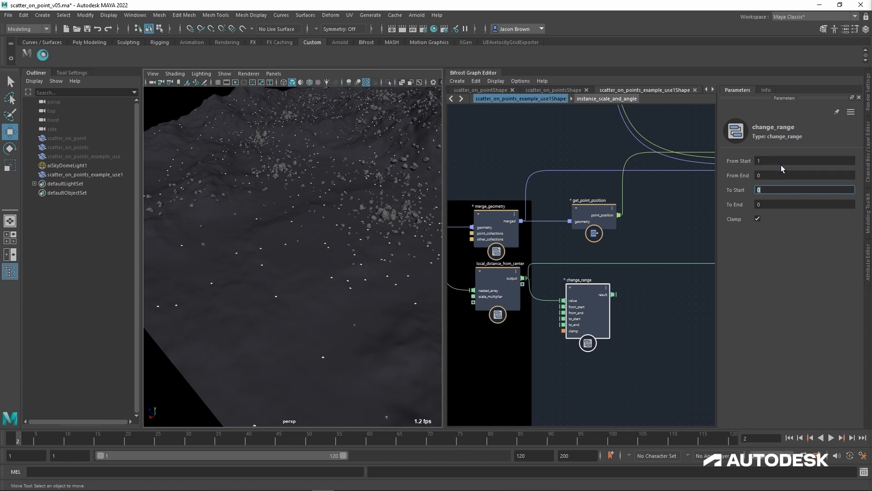
{"action": "type", "text": "1"}
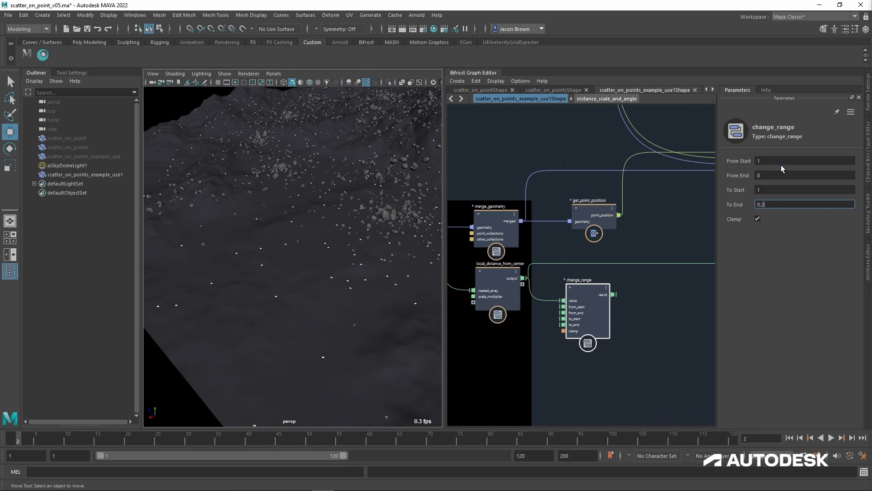
{"action": "type", "text": "2"}
Reroute the outgoing scale connection to the change_range result, and inspect the rock sizes on the terrain.
{"action": "middle_click_drag", "start_coordinate": [660, 271], "coordinate": [634, 278]}
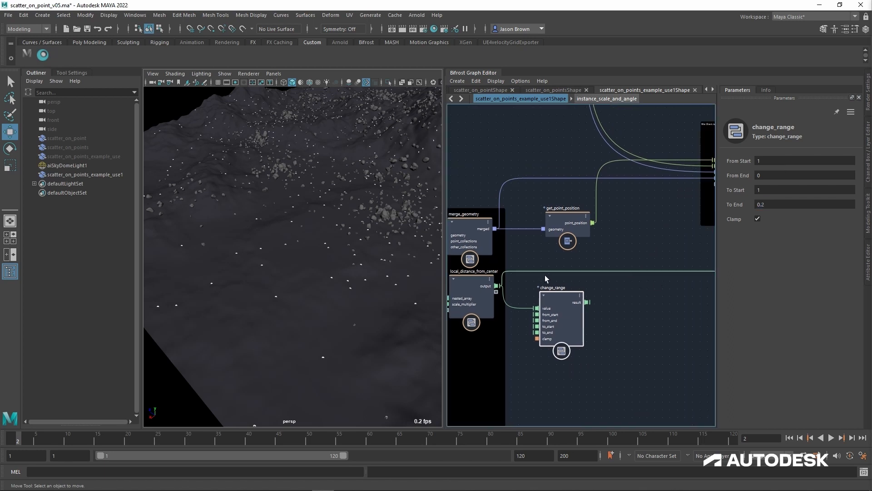
{"action": "left_click_drag", "start_coordinate": [544, 275], "coordinate": [589, 302]}
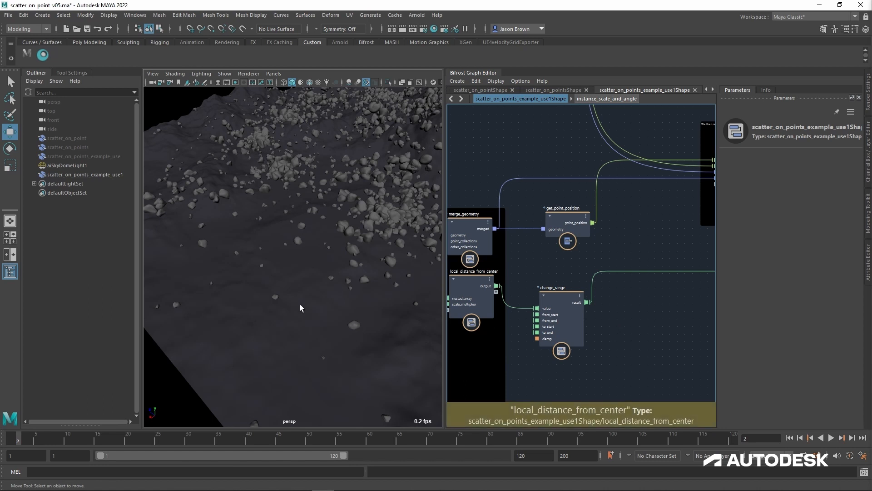
{"action": "middle_click_drag", "start_coordinate": [300, 304], "coordinate": [344, 294], "text": "alt"}
{"action": "left_click_drag", "start_coordinate": [230, 305], "coordinate": [360, 310], "text": "alt"}
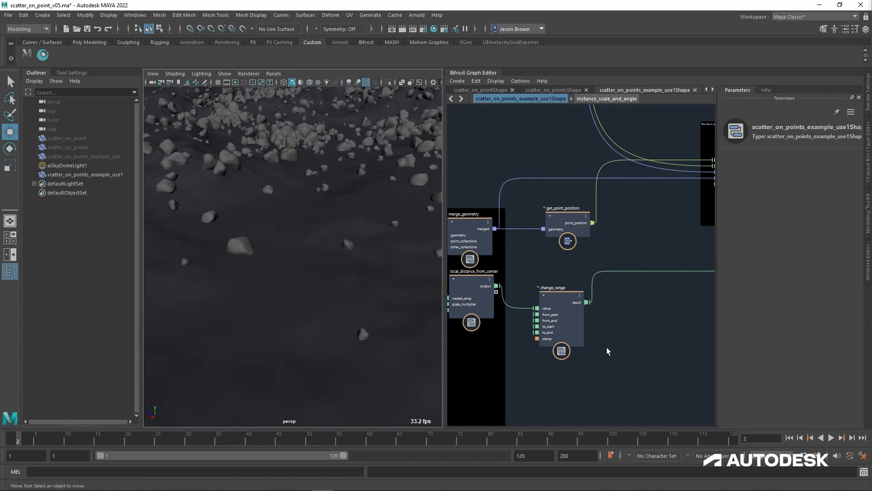
Try a From Start of 5.238 on change_range and set it back to 1.
{"action": "scroll", "coordinate": [646, 344], "scroll_direction": "down", "scroll_amount": 2}
{"action": "middle_click_drag", "start_coordinate": [645, 344], "coordinate": [604, 339]}
{"action": "scroll", "coordinate": [596, 326], "scroll_direction": "up", "scroll_amount": 1}
{"action": "left_click", "coordinate": [577, 321]}
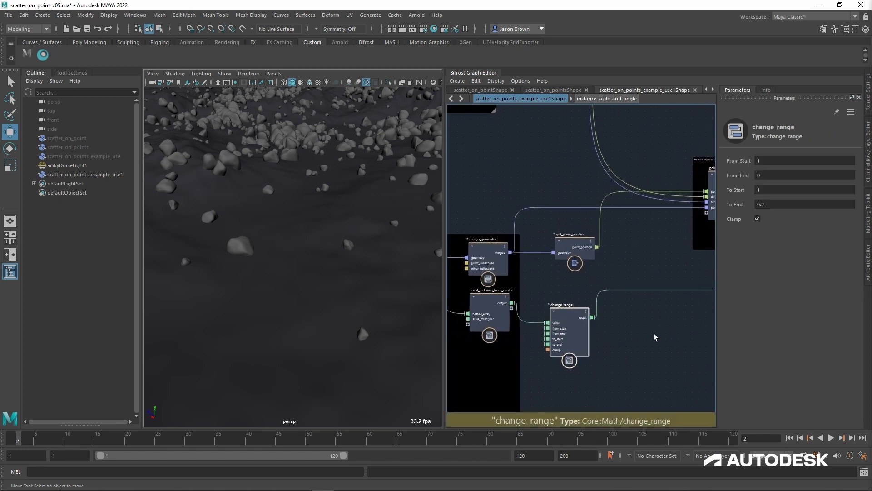
{"action": "left_click_drag", "start_coordinate": [777, 169], "coordinate": [805, 171]}
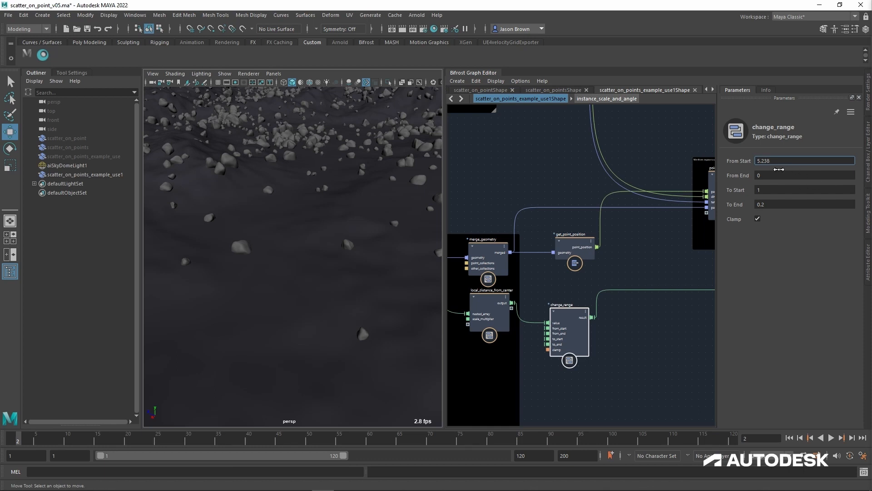
{"action": "type", "text": "1"}
{"action": "key", "text": "Return"}
Set change_range's To Start to 0.4 and inspect the rocks up close and from a distance.
{"action": "left_click", "coordinate": [780, 197]}
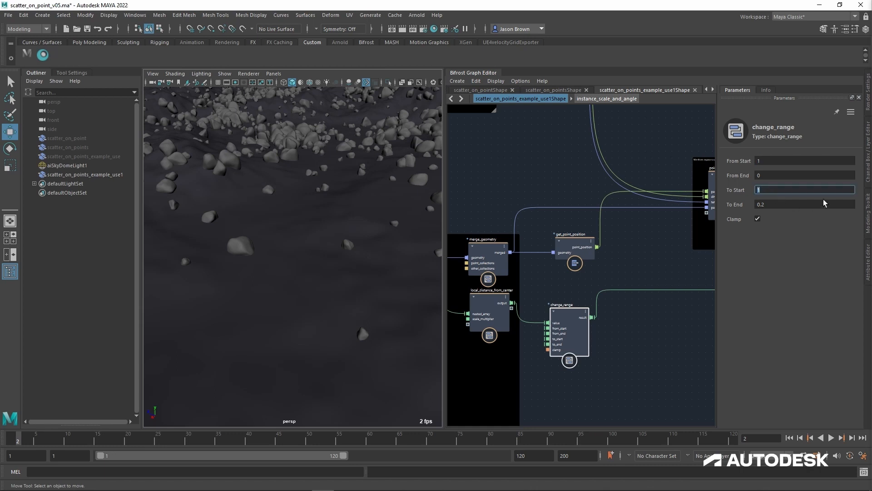
{"action": "key", "text": "Return"}
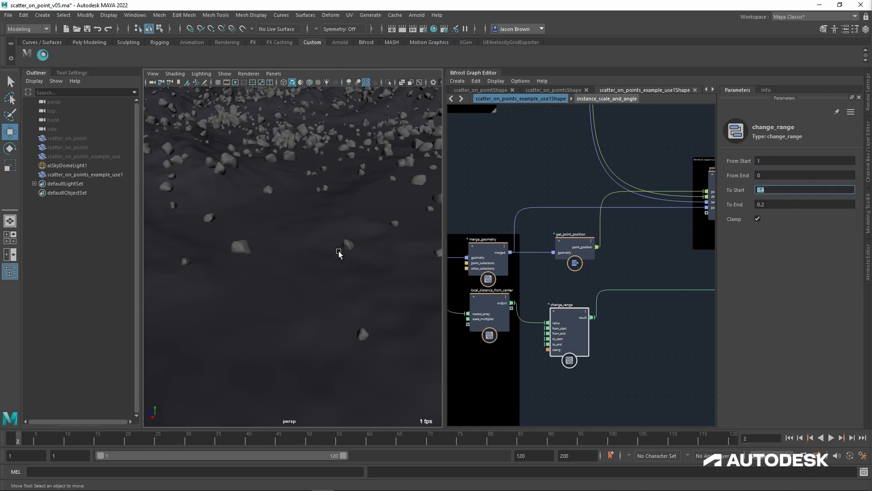
{"action": "mouse_move", "coordinate": [338, 253]}
{"action": "left_mouse_down", "text": "alt"}
{"action": "mouse_move", "coordinate": [382, 246]}
{"action": "mouse_move", "coordinate": [306, 271]}
{"action": "mouse_move", "coordinate": [327, 254]}
{"action": "left_mouse_up", "text": "alt"}
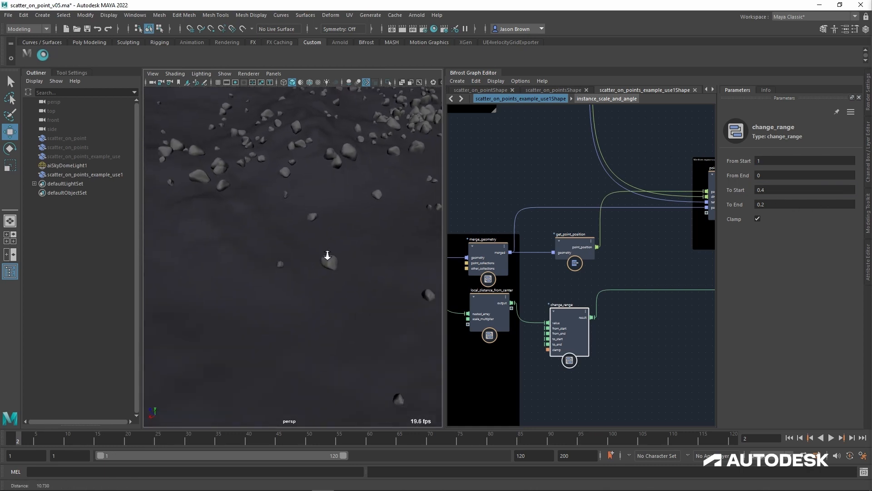
{"action": "right_click_drag", "start_coordinate": [327, 255], "coordinate": [303, 244], "text": "alt"}
{"action": "middle_click_drag", "start_coordinate": [394, 268], "coordinate": [315, 278], "text": "alt"}
Set change_range's To End to 0.1 and inspect the rock clusters on the terrain.
{"action": "left_click", "coordinate": [779, 207]}
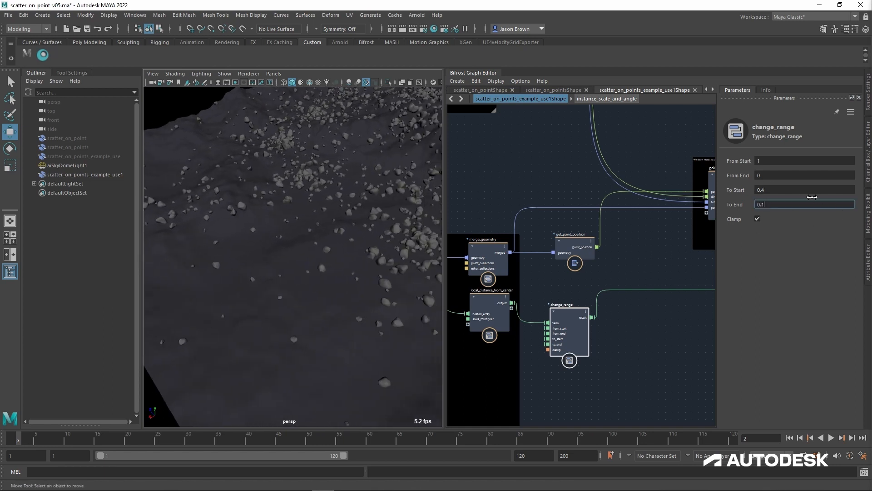
{"action": "type", "text": "0.1"}
{"action": "key", "text": "Return"}
{"action": "right_click_drag", "start_coordinate": [221, 302], "coordinate": [210, 247], "text": "alt"}
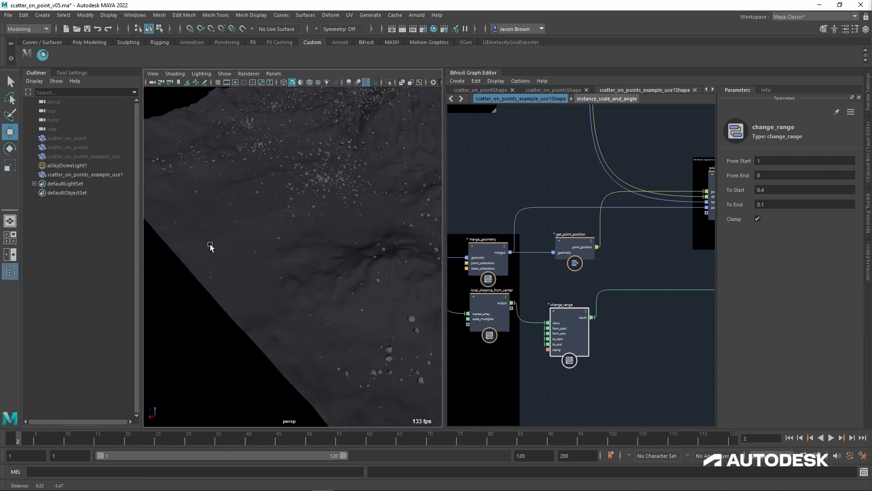
{"action": "left_click_drag", "start_coordinate": [211, 247], "coordinate": [273, 279], "text": "alt"}
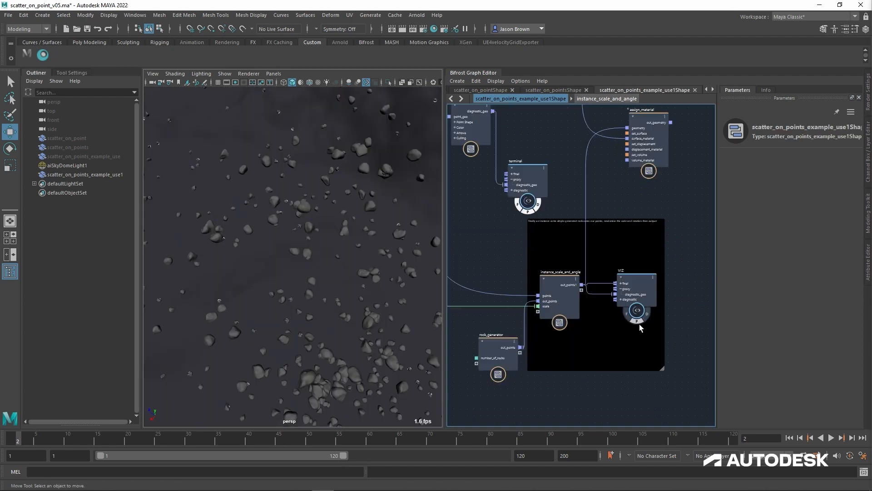
Toggle the VIZ terminal's proxy display and examine the scattered rocks from close range and across the terrain.
{"action": "left_click", "coordinate": [639, 323]}
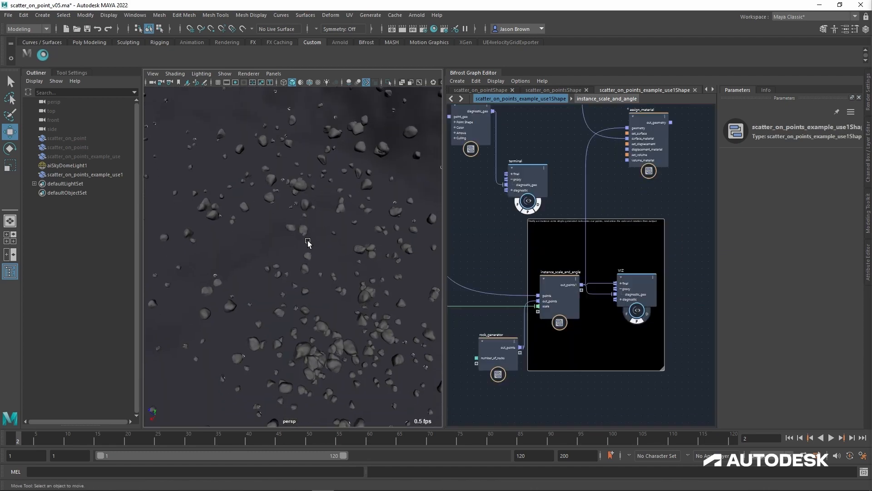
{"action": "left_click_drag", "start_coordinate": [307, 241], "coordinate": [311, 218], "text": "alt"}
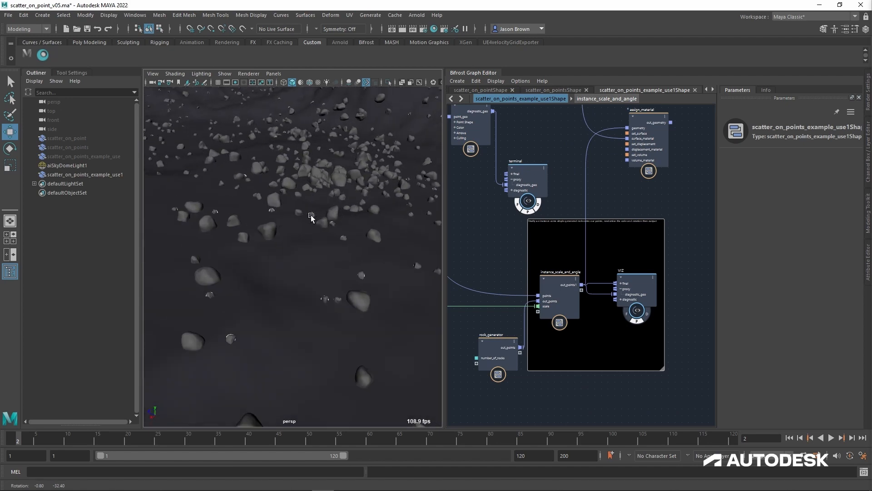
{"action": "right_click_drag", "start_coordinate": [311, 218], "coordinate": [396, 288], "text": "alt"}
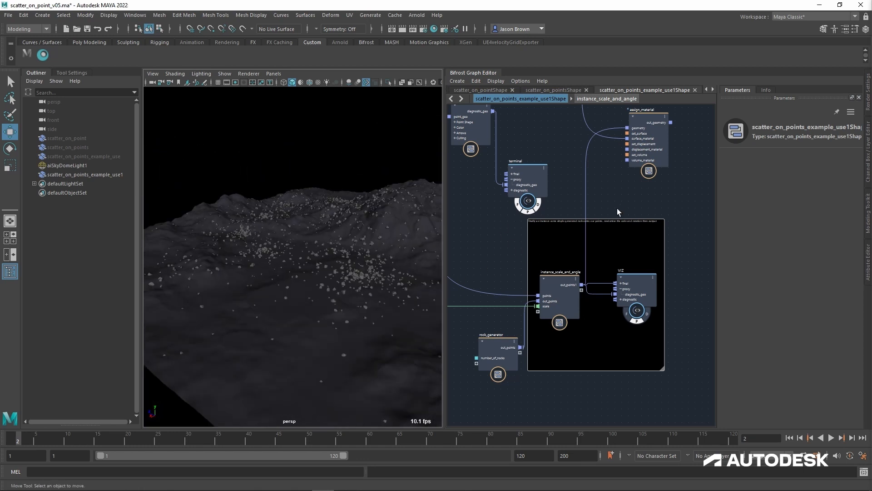
Move the point preview's terminal next to point_scope and delete both preview nodes from the graph.
{"action": "middle_click_drag", "start_coordinate": [617, 208], "coordinate": [614, 211]}
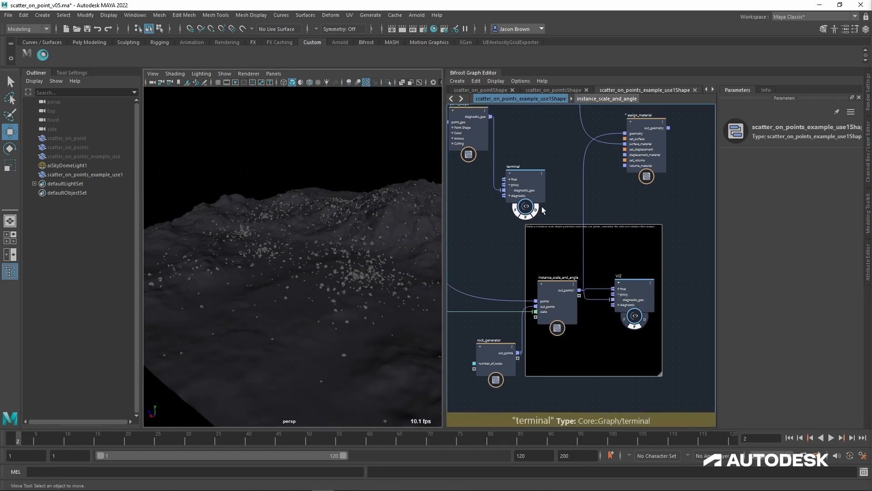
{"action": "left_click_drag", "start_coordinate": [523, 185], "coordinate": [519, 127]}
{"action": "middle_click_drag", "start_coordinate": [497, 191], "coordinate": [532, 225]}
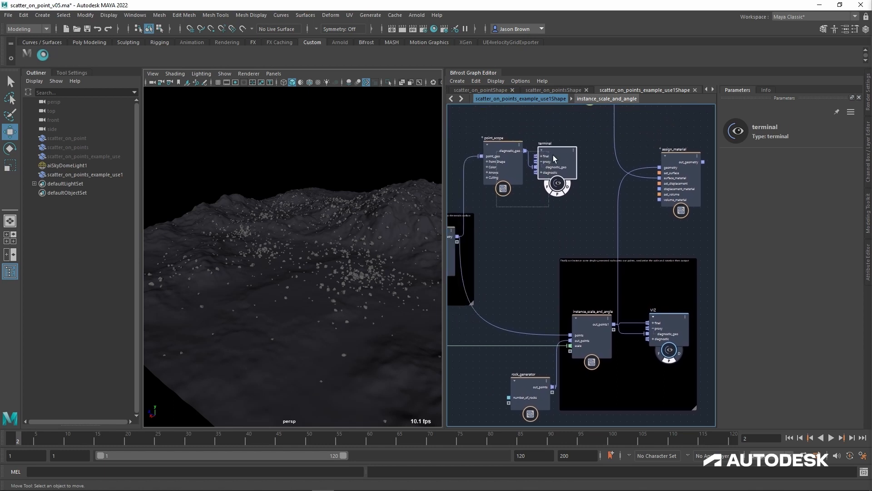
{"action": "left_click_drag", "start_coordinate": [554, 158], "coordinate": [553, 158]}
{"action": "key", "text": "Delete"}
{"action": "middle_click_drag", "start_coordinate": [559, 194], "coordinate": [533, 188]}
{"action": "middle_click_drag", "start_coordinate": [694, 259], "coordinate": [631, 252]}
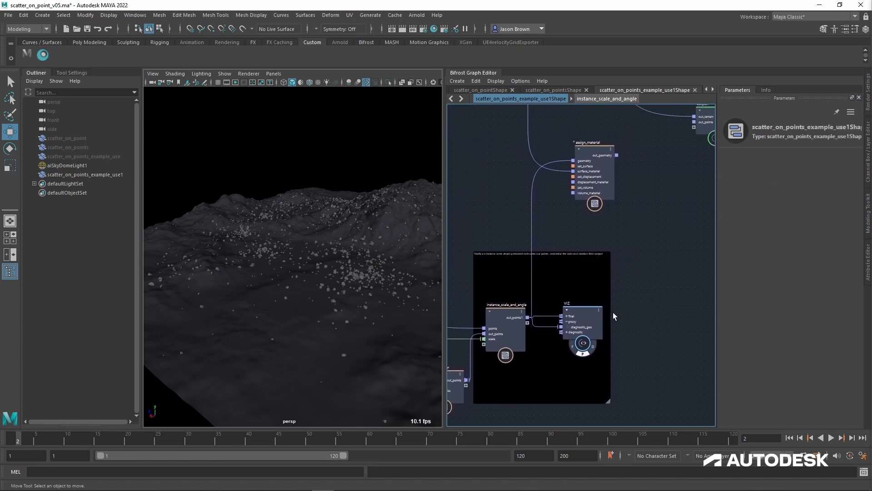
Connect fractal_noise_field1's noise field to the density weights of scatter_on_points and inspect the rock distribution.
{"action": "middle_click_drag", "start_coordinate": [641, 193], "coordinate": [613, 217]}
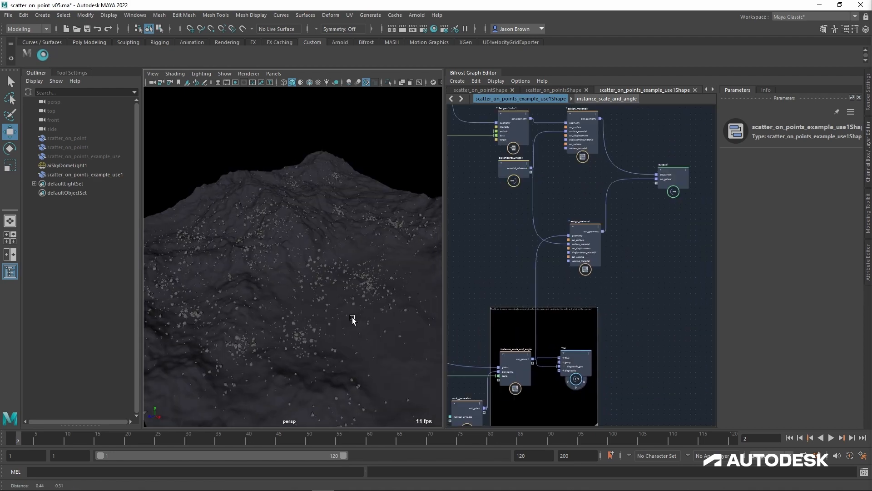
{"action": "left_click_drag", "start_coordinate": [352, 320], "coordinate": [364, 298], "text": "alt"}
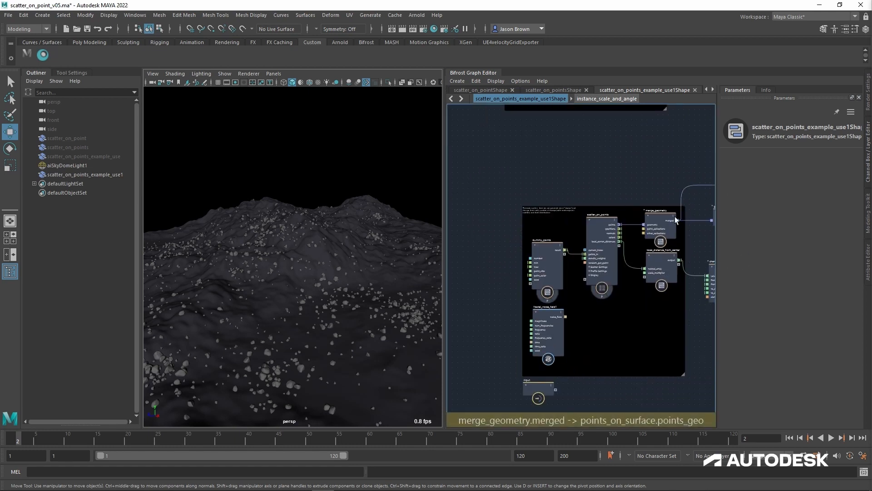
{"action": "left_click_drag", "start_coordinate": [568, 318], "coordinate": [592, 266]}
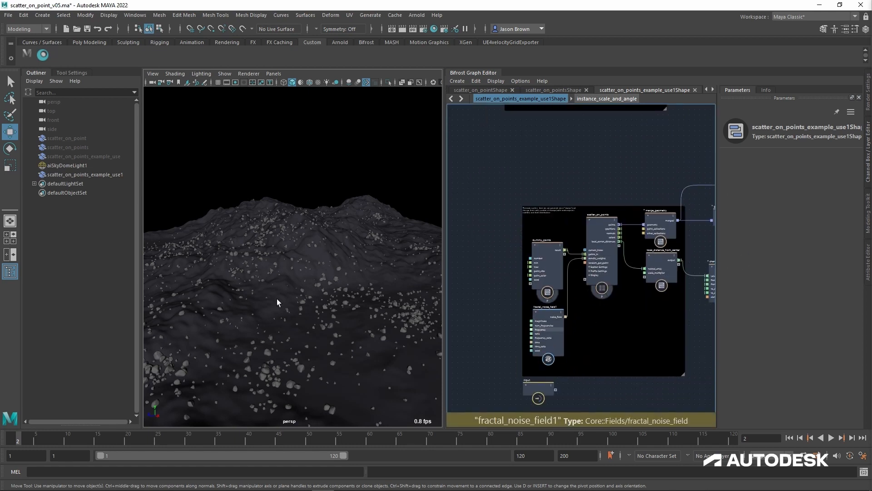
{"action": "left_click_drag", "start_coordinate": [278, 299], "coordinate": [318, 336], "text": "alt"}
Set the magnitude of fractal_noise_field1 to 4.122 and inspect the rock density across the terrain.
{"action": "left_click", "coordinate": [552, 318]}
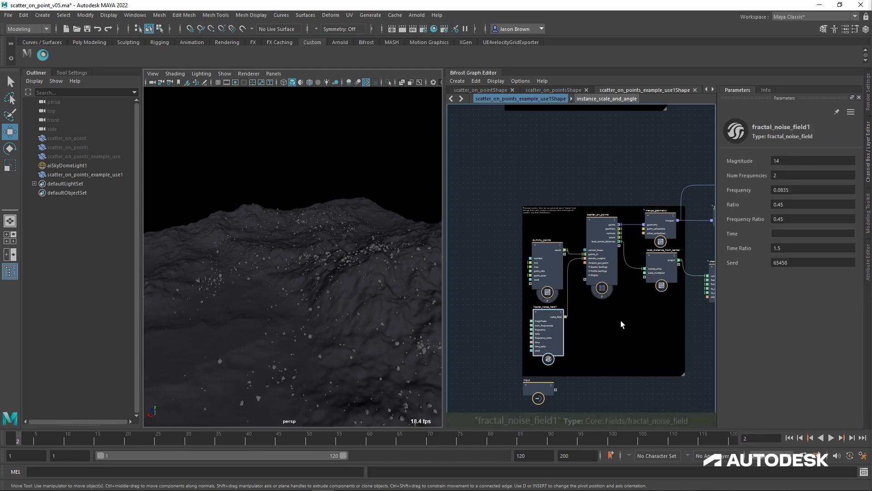
{"action": "left_click", "coordinate": [794, 169]}
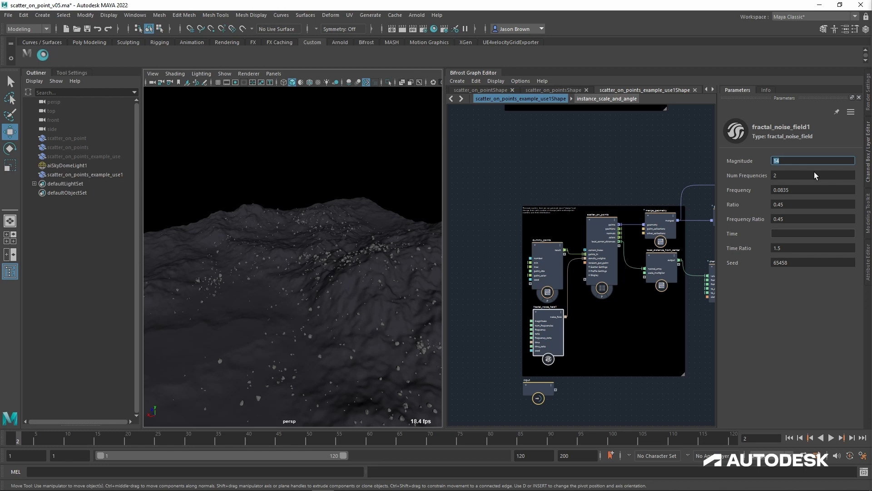
{"action": "type", "text": "4"}
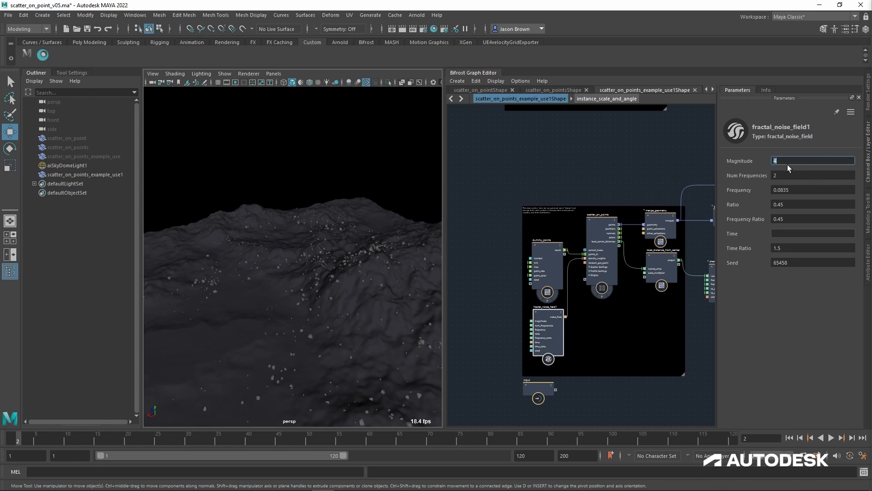
{"action": "left_click_drag", "start_coordinate": [786, 165], "coordinate": [710, 173]}
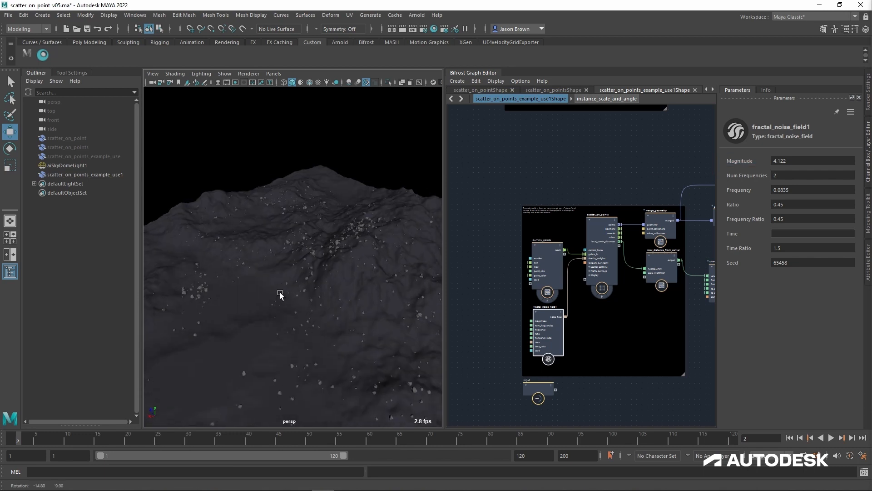
{"action": "left_click_drag", "start_coordinate": [282, 296], "coordinate": [266, 255], "text": "alt"}
Set the seed of fractal_noise_field1 to 65450.
{"action": "left_click", "coordinate": [784, 262]}
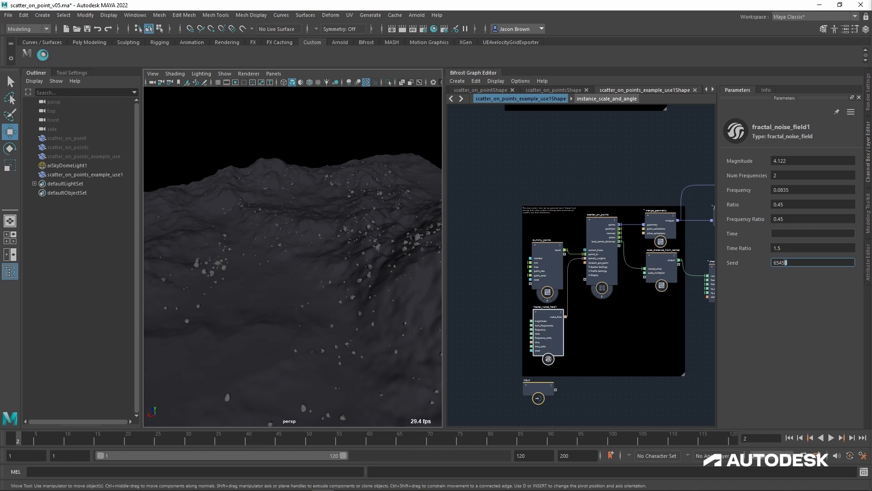
{"action": "key", "text": "BackSpace"}
{"action": "type", "text": "0"}
{"action": "key", "text": "Return"}
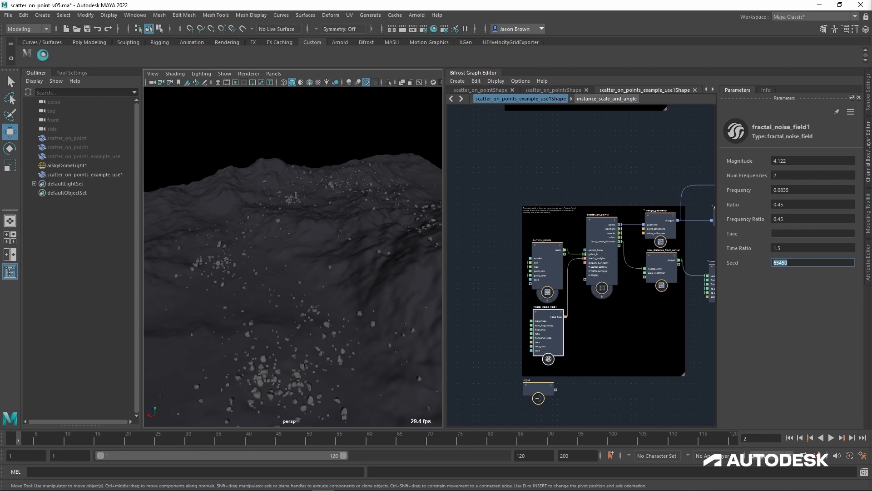
Set the number of frequencies of fractal_noise_field1 to 1 and open the scatter_on_points settings.
{"action": "left_click", "coordinate": [795, 176]}
{"action": "type", "text": "5.7"}
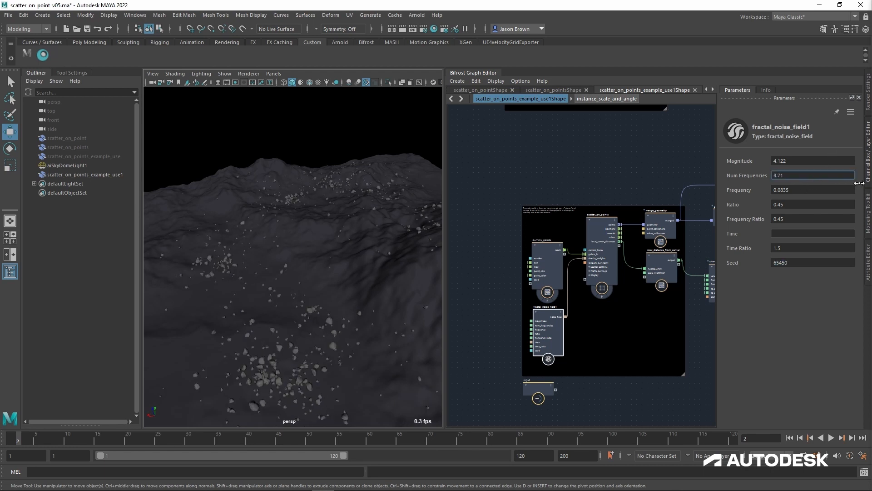
{"action": "left_click_drag", "start_coordinate": [860, 183], "coordinate": [632, 203]}
{"action": "type", "text": "1"}
{"action": "left_click", "coordinate": [602, 226]}
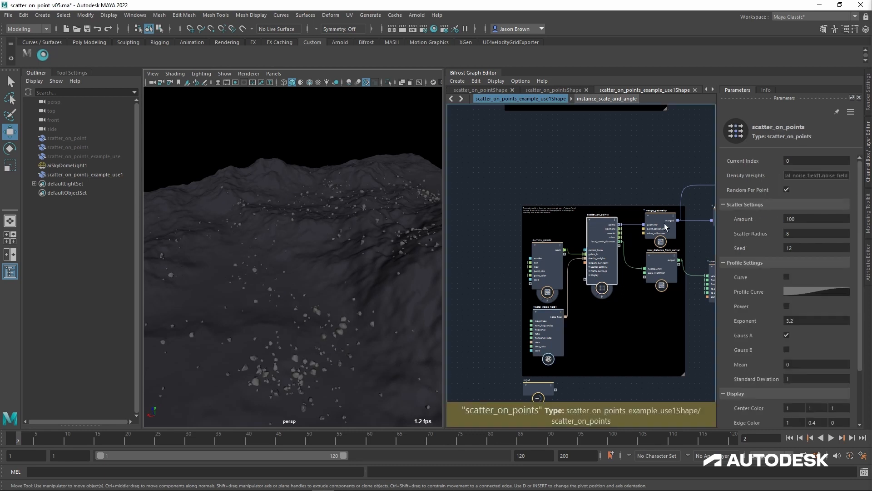
Set the scatter amount of scatter_on_points to 250 and inspect the rock distribution on the terrain.
{"action": "left_click", "coordinate": [822, 223]}
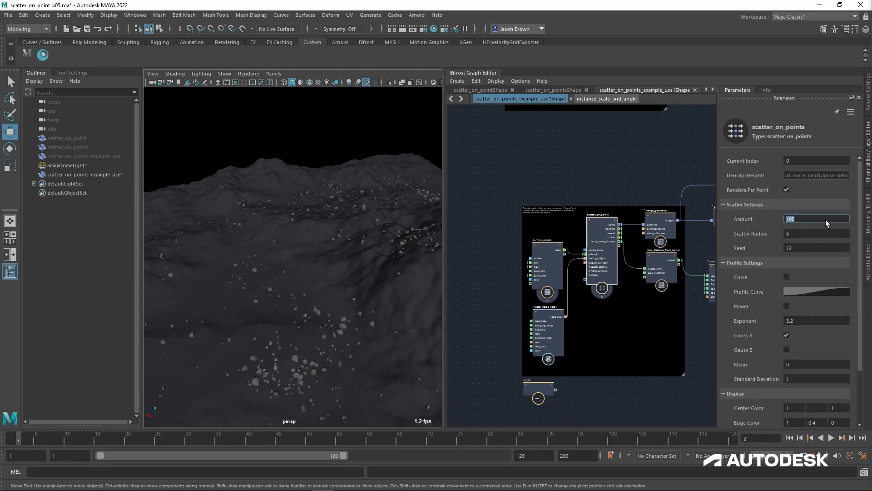
{"action": "type", "text": "250"}
{"action": "key", "text": "Return"}
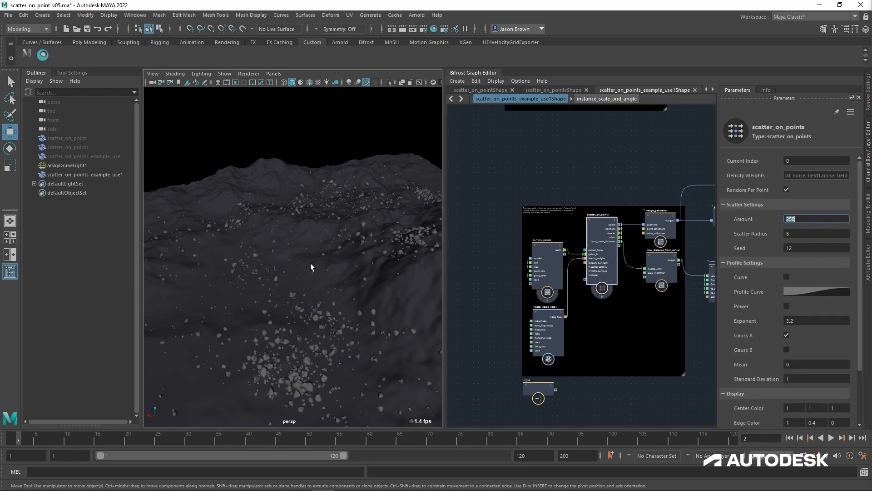
{"action": "right_click_drag", "start_coordinate": [296, 259], "coordinate": [271, 259], "text": "alt"}
{"action": "left_click_drag", "start_coordinate": [271, 259], "coordinate": [325, 263], "text": "alt"}
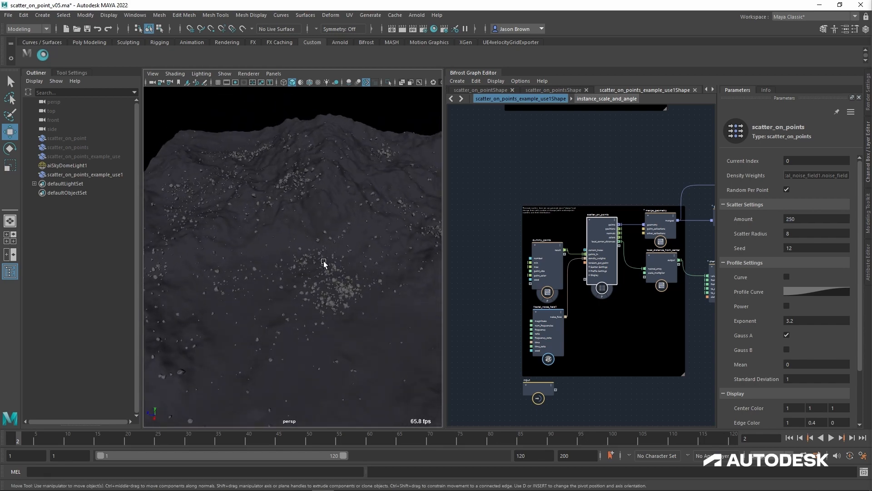
Set the frequency of fractal_noise_field1 to 0.3636 and examine the rock clusters across the terrain from several angles.
{"action": "left_click", "coordinate": [549, 326]}
{"action": "left_click_drag", "start_coordinate": [740, 190], "coordinate": [838, 197]}
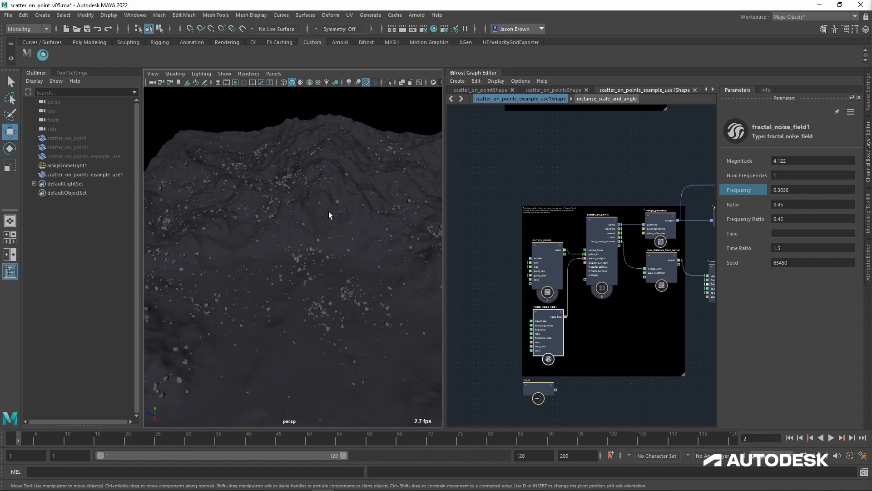
{"action": "right_click_drag", "start_coordinate": [331, 208], "coordinate": [356, 216], "text": "alt"}
{"action": "left_click_drag", "start_coordinate": [356, 216], "coordinate": [319, 222], "text": "alt"}
{"action": "middle_click_drag", "start_coordinate": [320, 222], "coordinate": [332, 176], "text": "alt"}
{"action": "right_click_drag", "start_coordinate": [324, 226], "coordinate": [342, 248], "text": "alt"}
{"action": "left_click_drag", "start_coordinate": [342, 247], "coordinate": [295, 248], "text": "alt"}
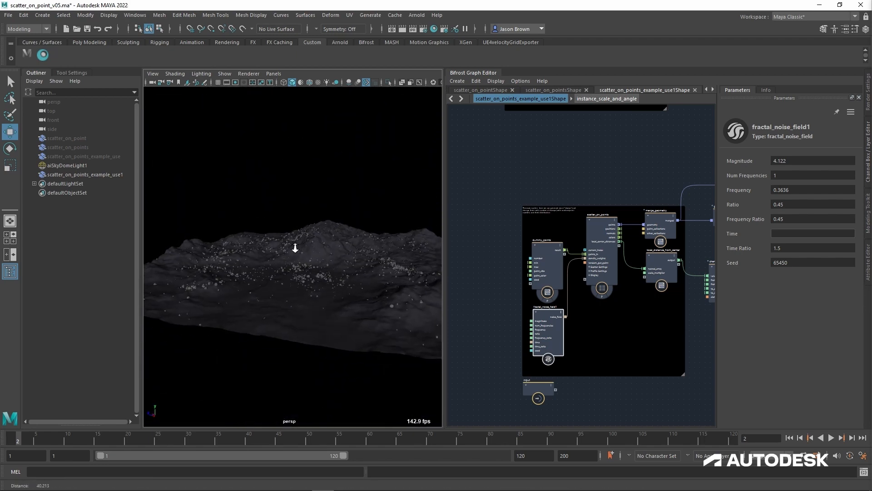
{"action": "right_click_drag", "start_coordinate": [295, 247], "coordinate": [310, 232], "text": "alt"}
{"action": "middle_click_drag", "start_coordinate": [323, 231], "coordinate": [312, 228], "text": "alt"}
{"action": "right_click_drag", "start_coordinate": [312, 228], "coordinate": [302, 229], "text": "alt"}
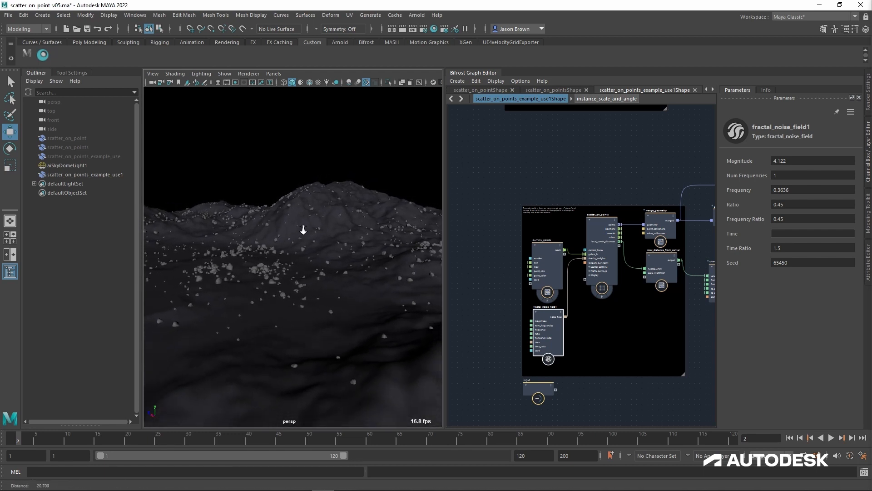